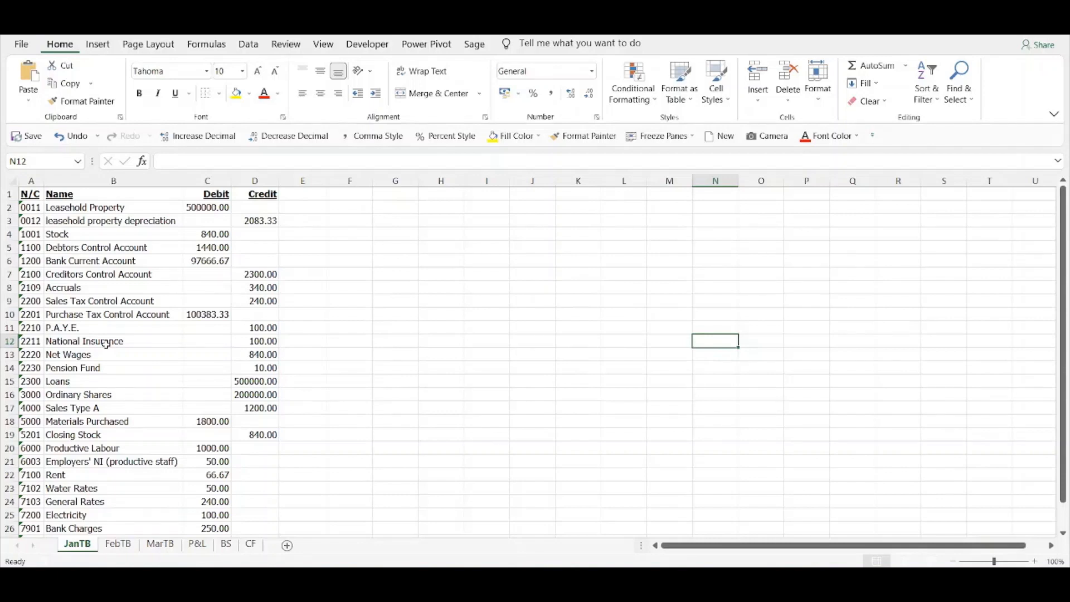
Insert a blank column before the Debit column on the JanTB sheet.
click(204, 177)
right_click(205, 180)
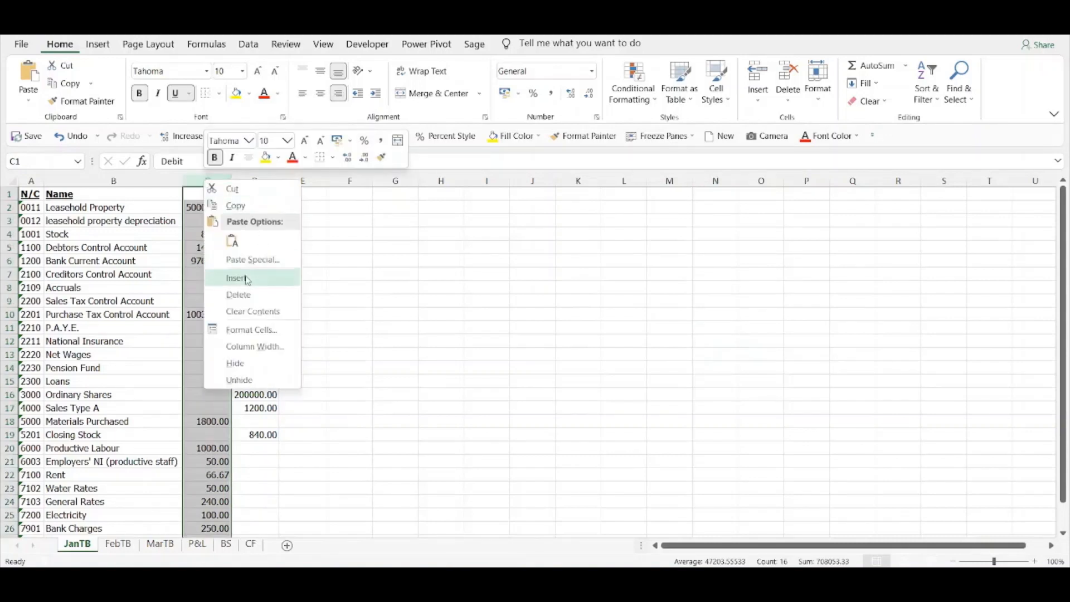
click(245, 277)
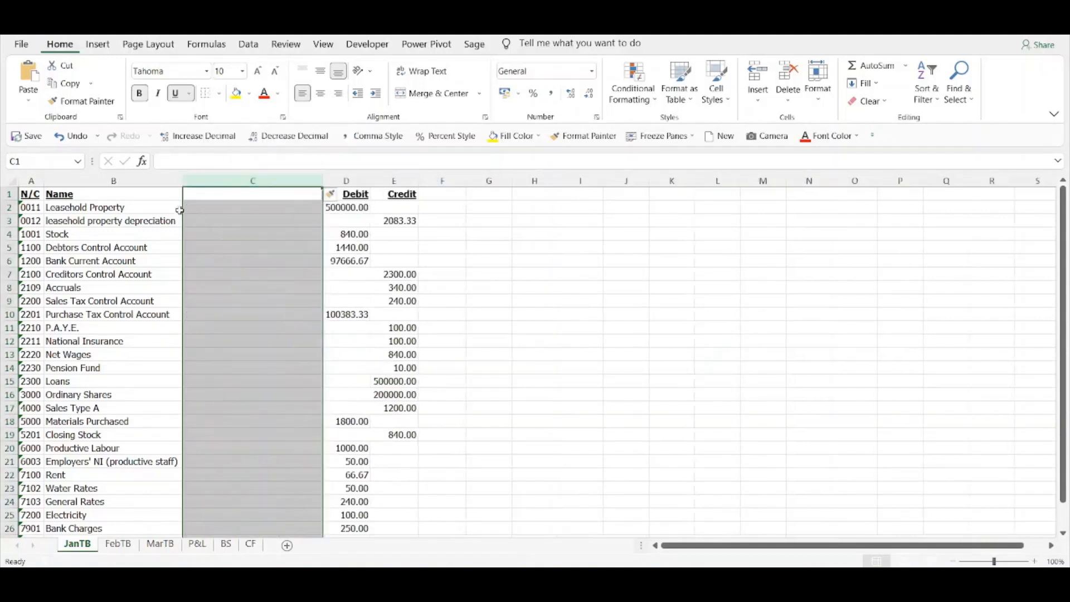
Enter the formula =IF(D2="",E2*-1,D2) in cell C2 to combine debits and negative credits in one column.
click(276, 208)
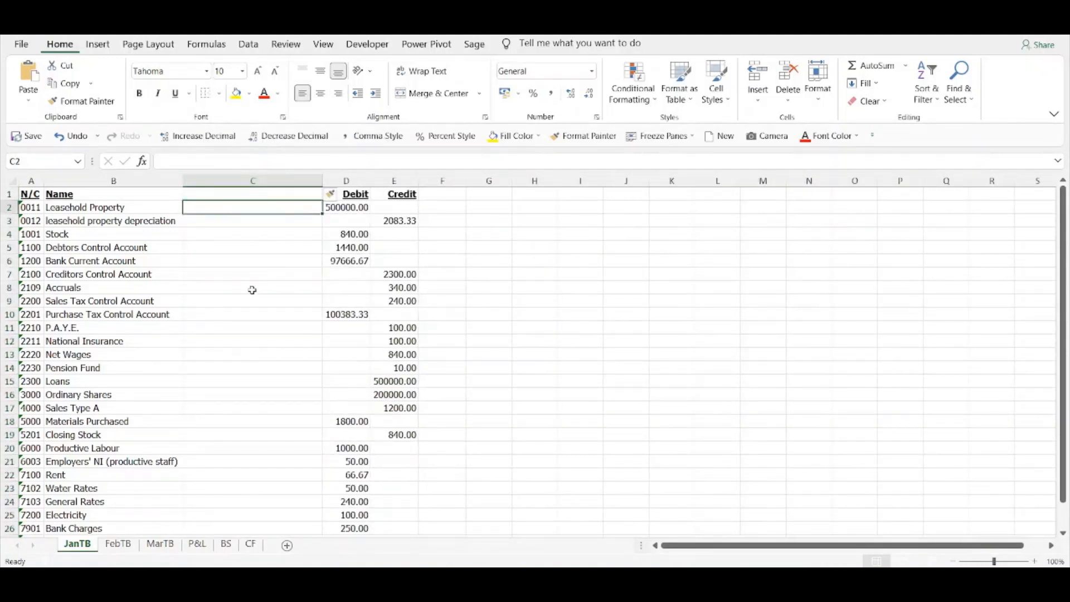
text(=IF()
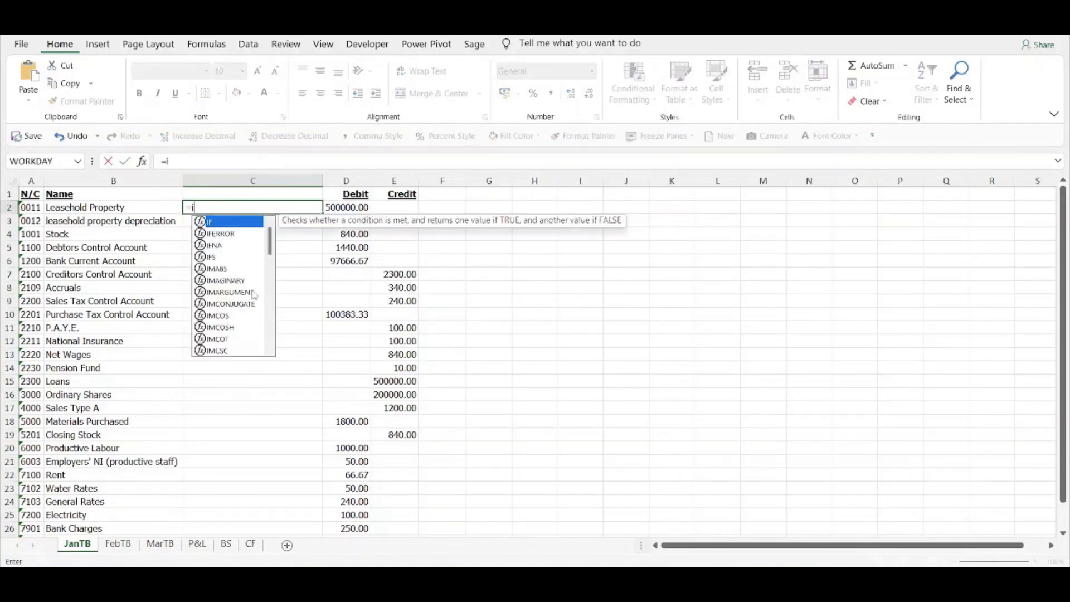
key(Escape)
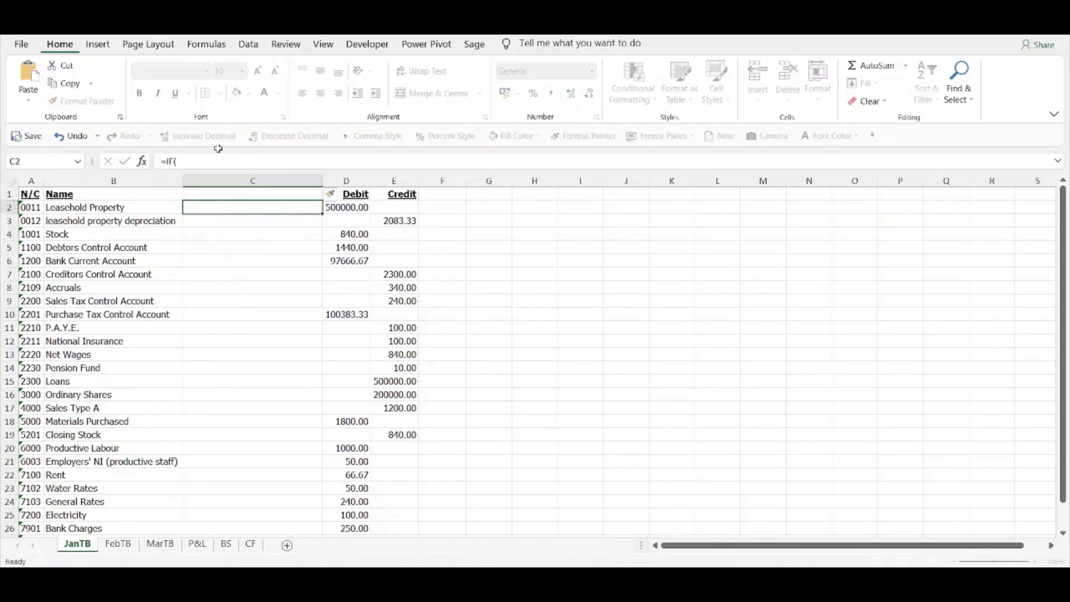
click(198, 162)
text(=IF()
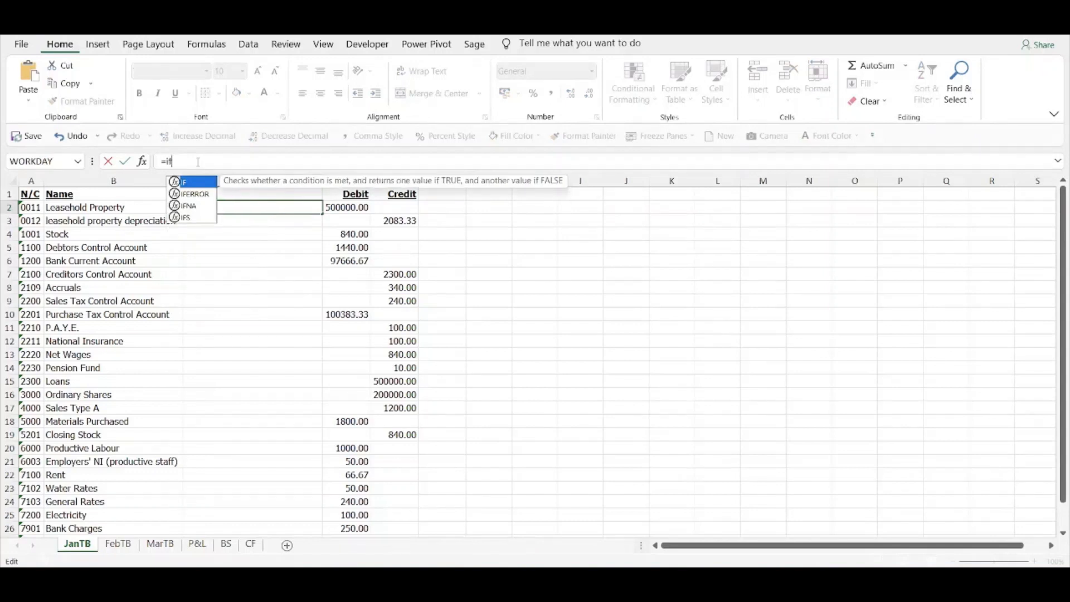
click(335, 207)
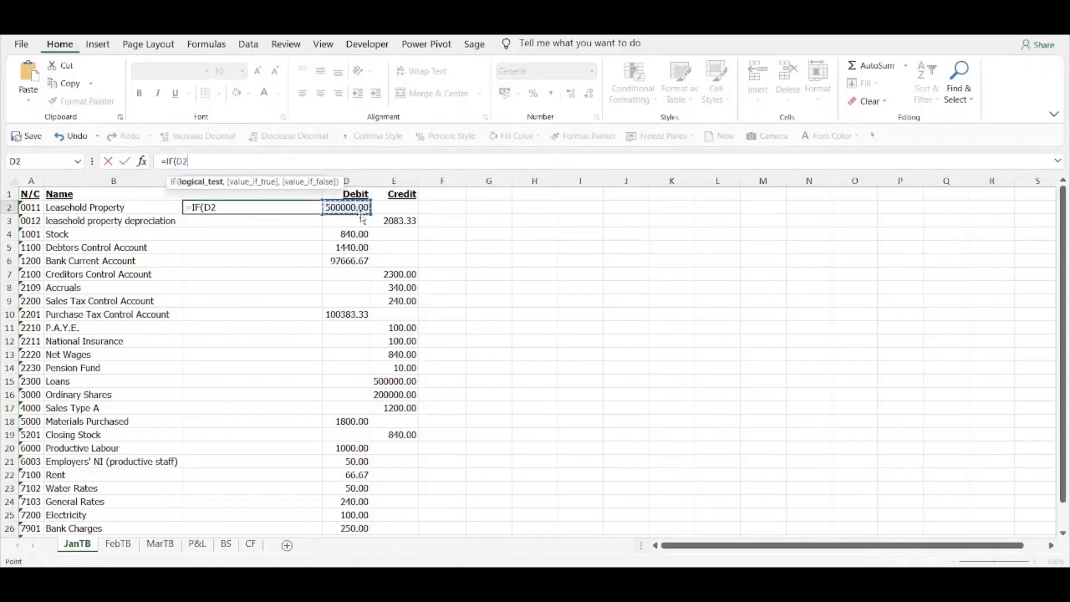
text(="",)
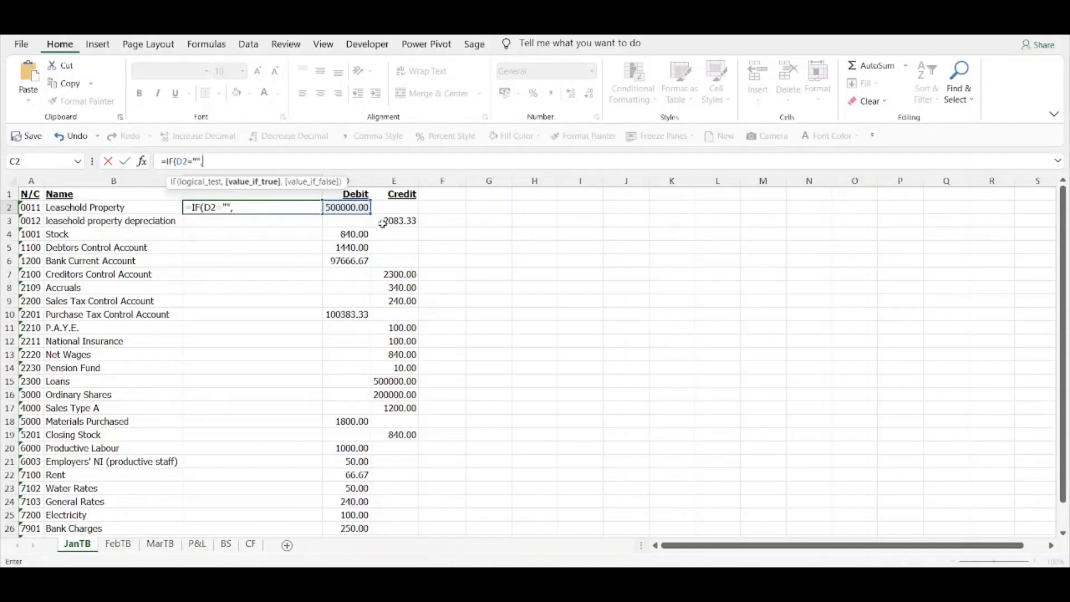
click(400, 208)
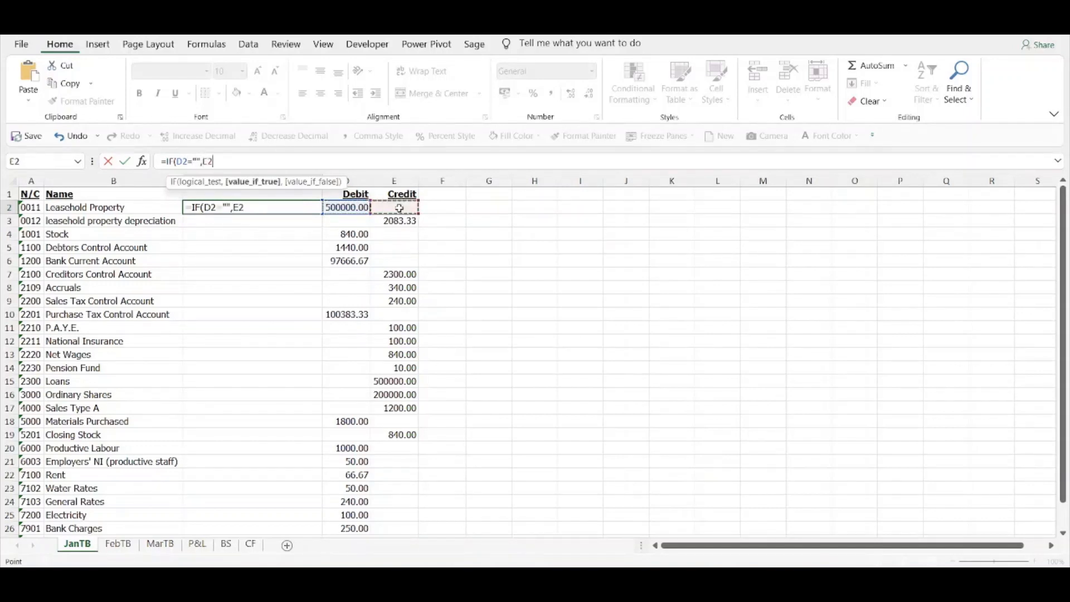
text(*-1,)
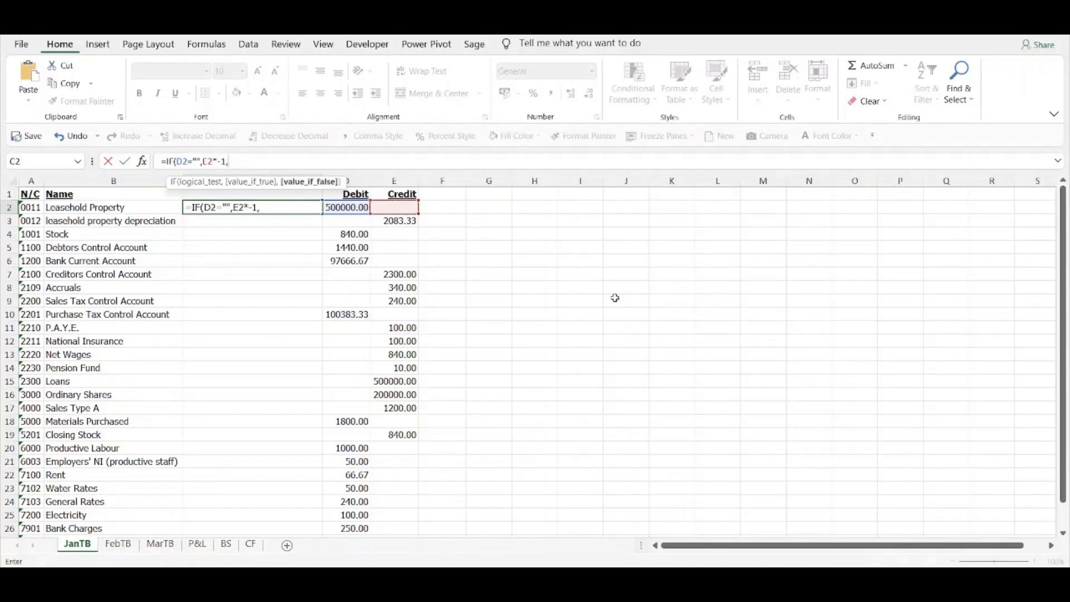
click(359, 208)
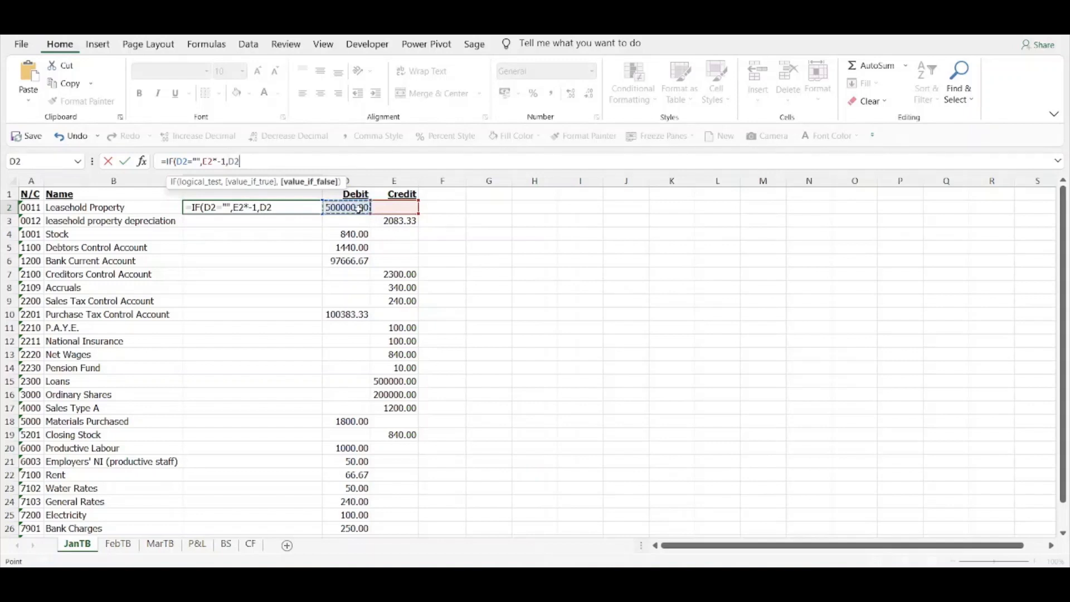
text())
key(Return)
Fill the C2 formula down for all January accounts and autofit column C.
click(305, 208)
double_click(322, 213)
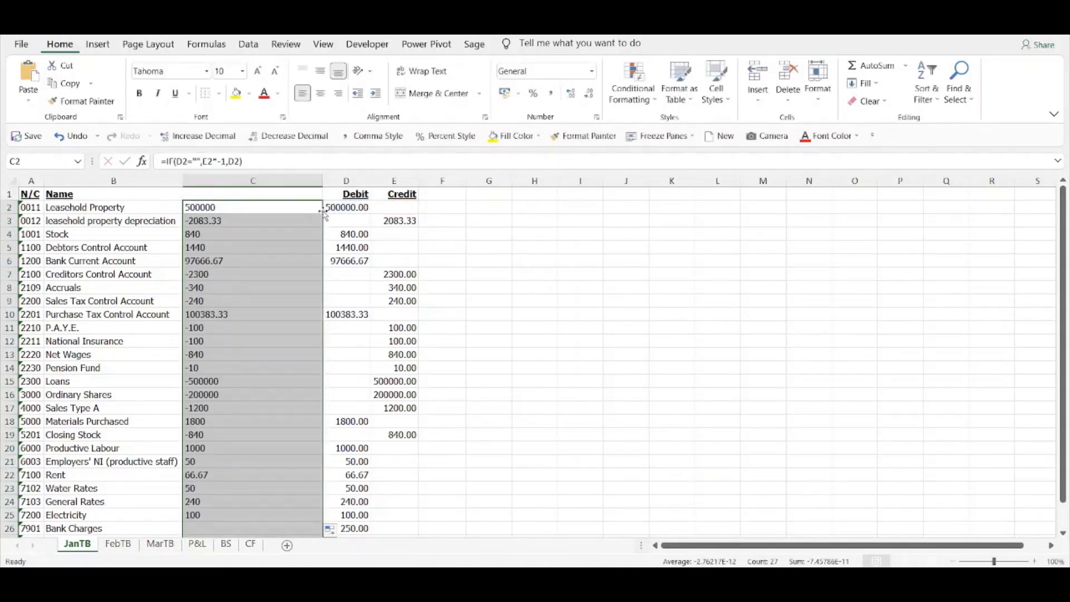
double_click(324, 184)
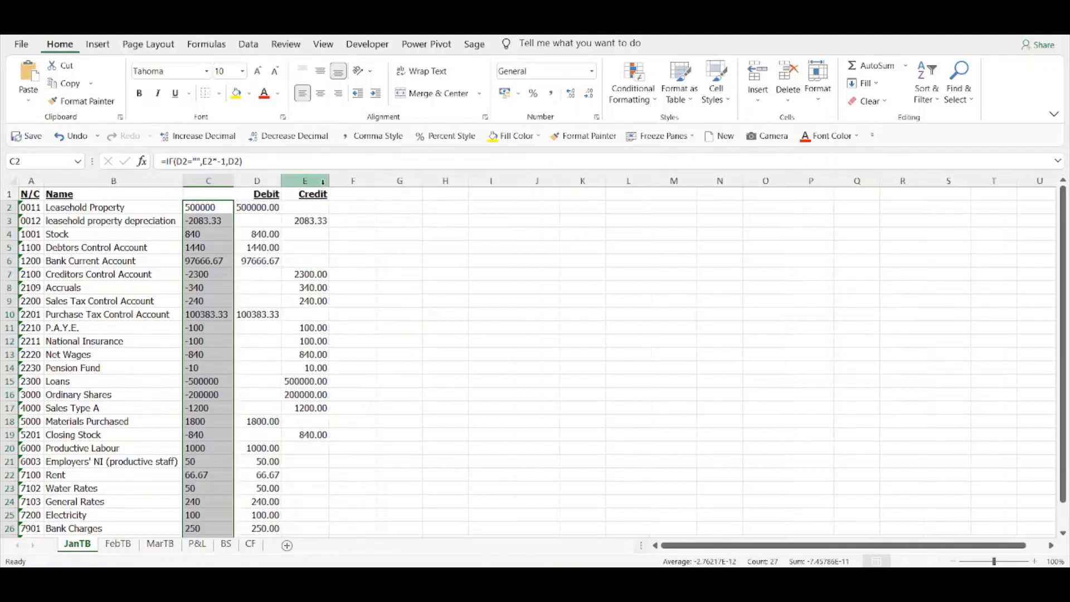
Copy the formula text from cell C2 on the JanTB sheet.
click(229, 207)
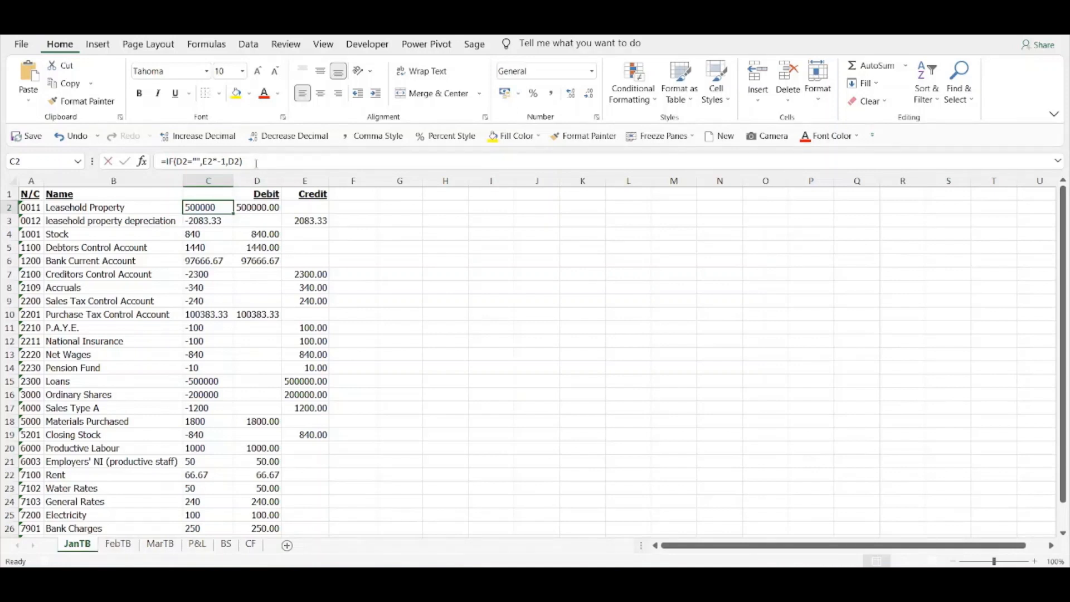
drag(256, 164, 3, 183)
key(Escape)
Insert a blank column before the Debit column on the FebTB sheet.
click(118, 544)
click(182, 162)
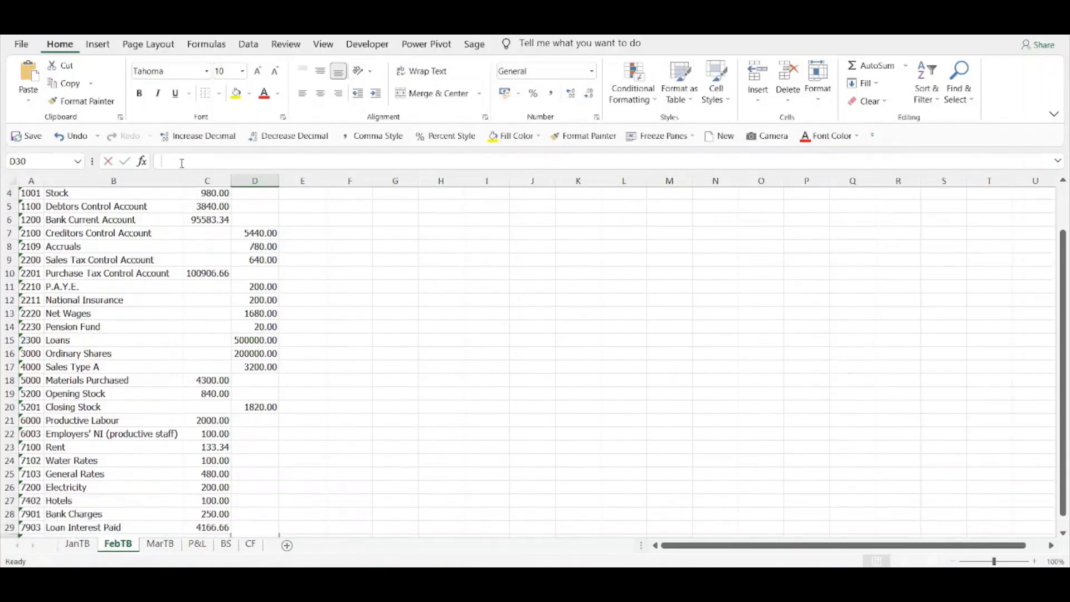
key(Escape)
scroll(229, 268, up, 2)
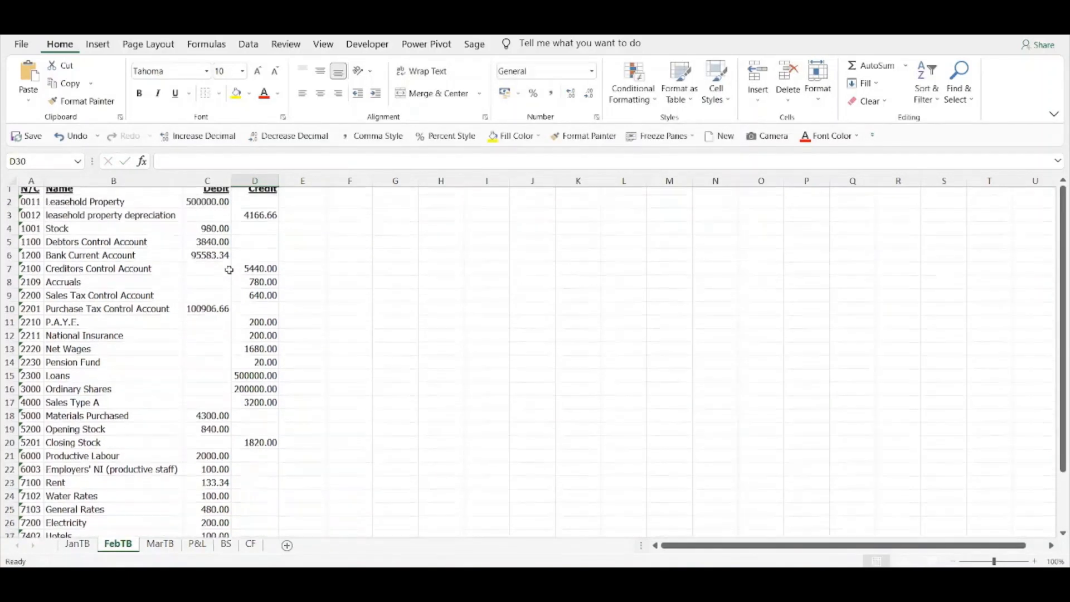
click(229, 273)
right_click(210, 183)
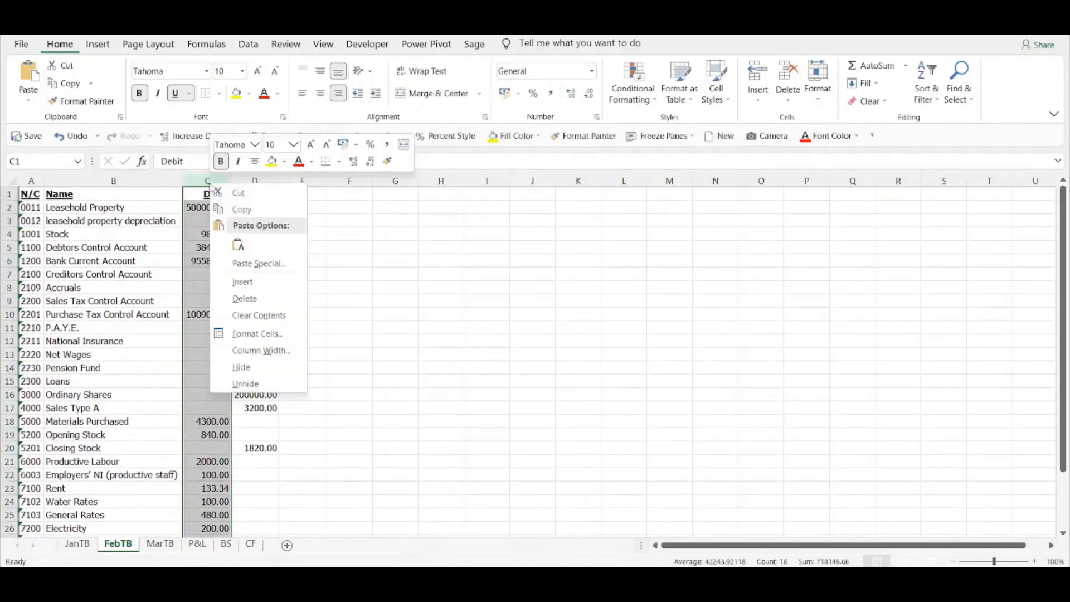
click(248, 283)
Fill FebTB's column C from C2 to the last account with the copied formula =IF(D2="",E2*-1,D2) and autofit its width.
click(246, 219)
click(239, 205)
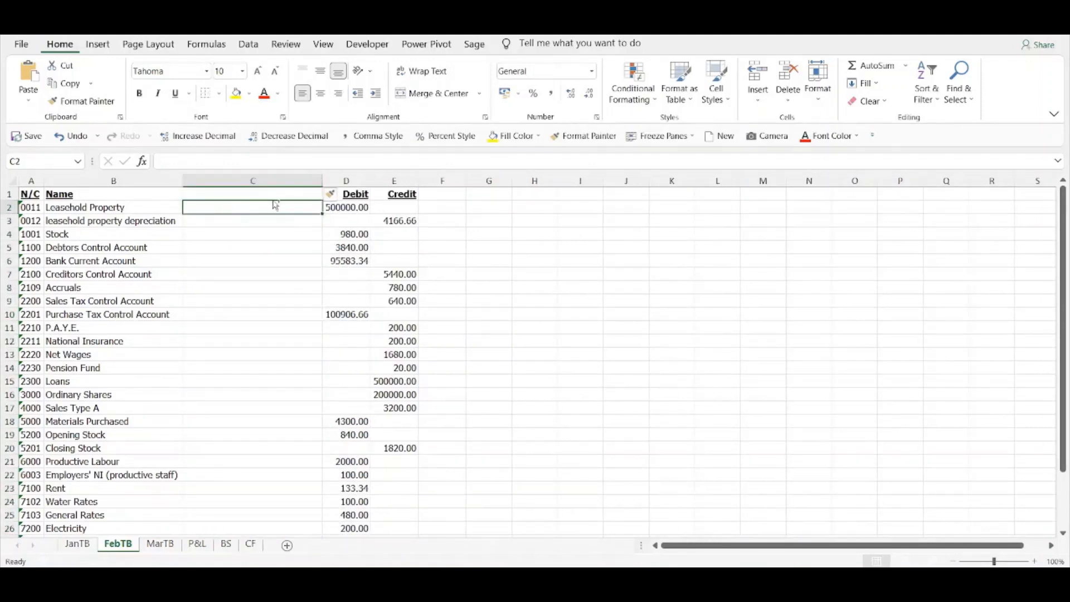
key(ctrl+v)
double_click(323, 213)
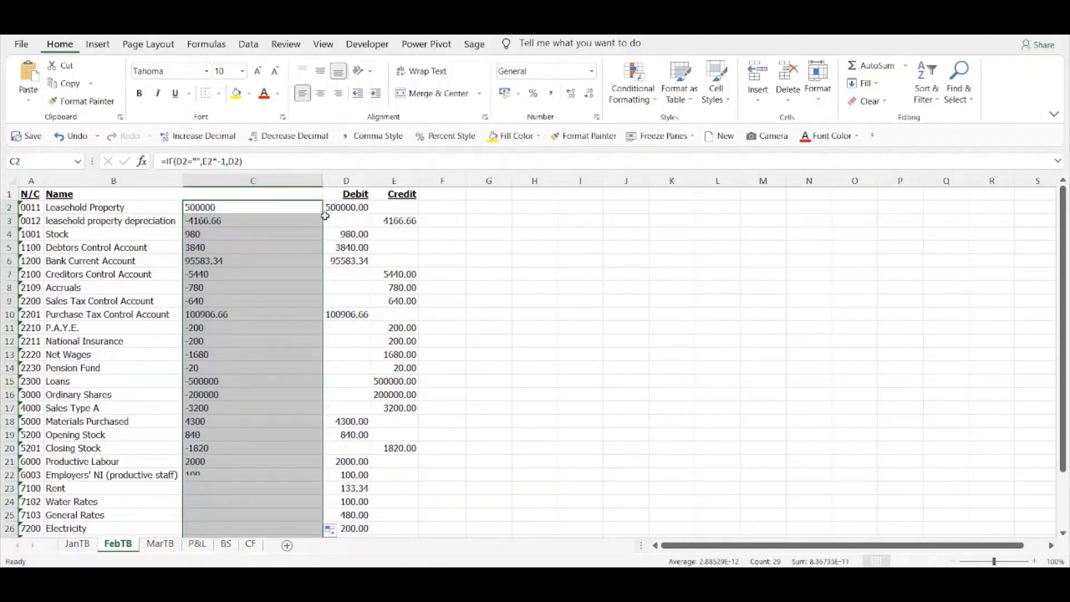
scroll(298, 394, down, 5)
scroll(299, 389, up, 5)
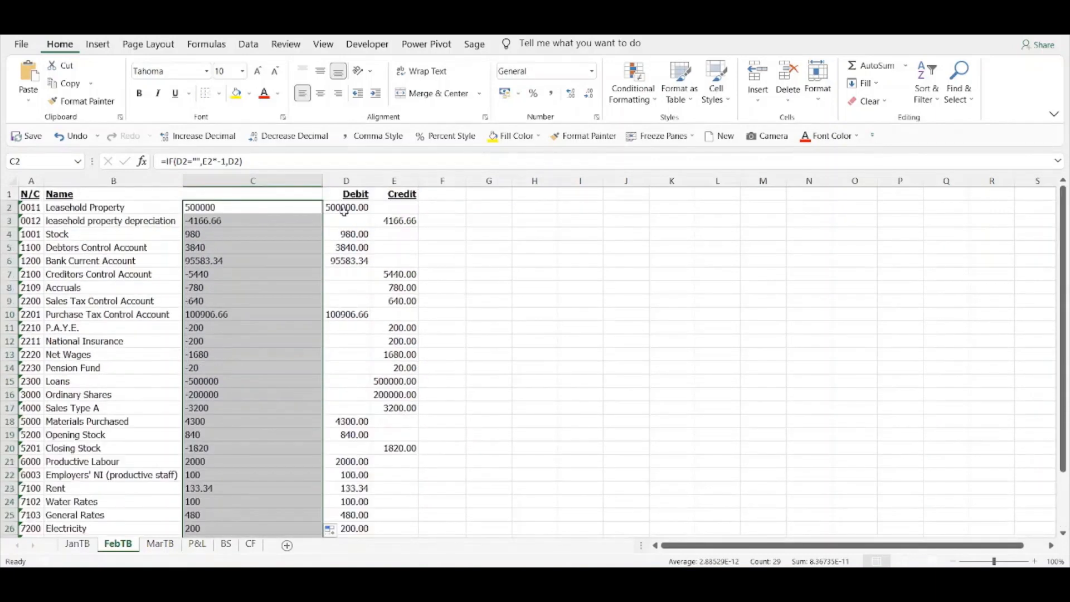
double_click(324, 181)
click(249, 393)
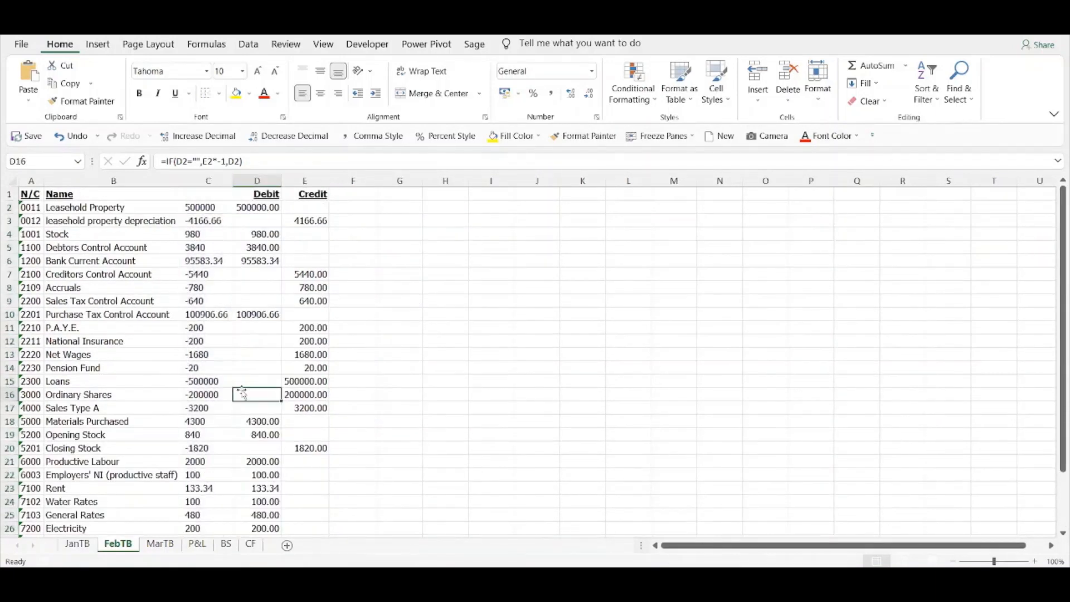
Copy the formula text from cell C2 on the FebTB sheet.
click(207, 208)
click(268, 162)
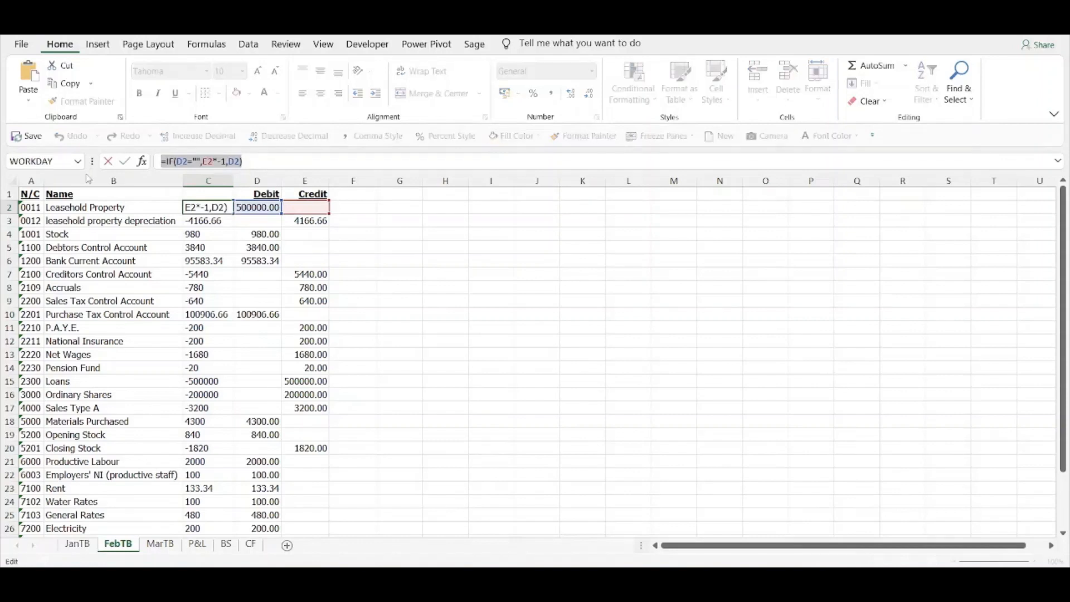
key(Escape)
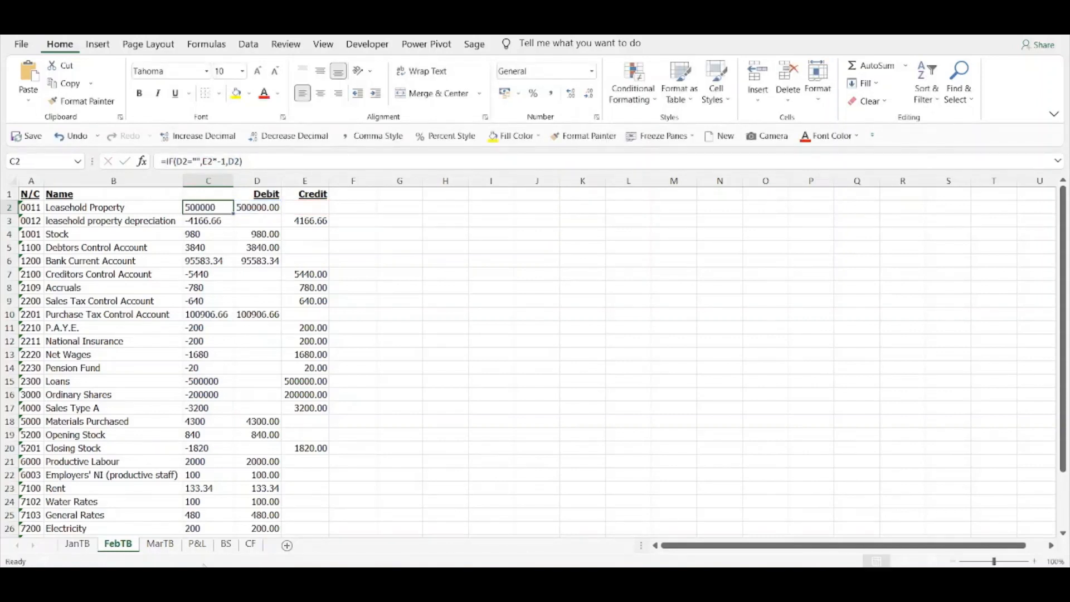
Insert a blank column before the Debit column on the MarTB sheet.
click(167, 548)
click(205, 368)
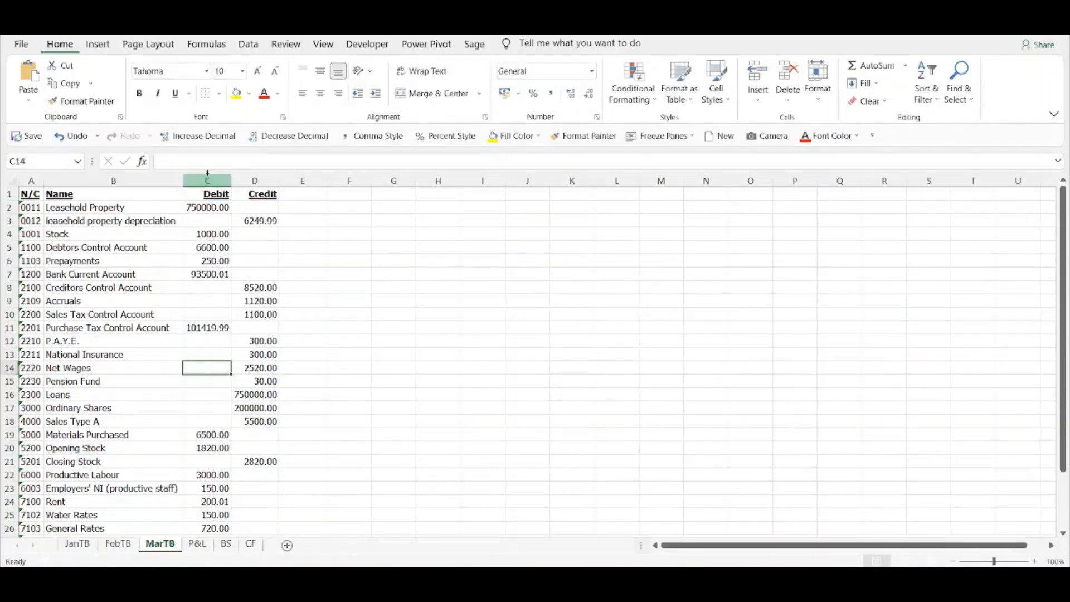
right_click(206, 178)
click(279, 275)
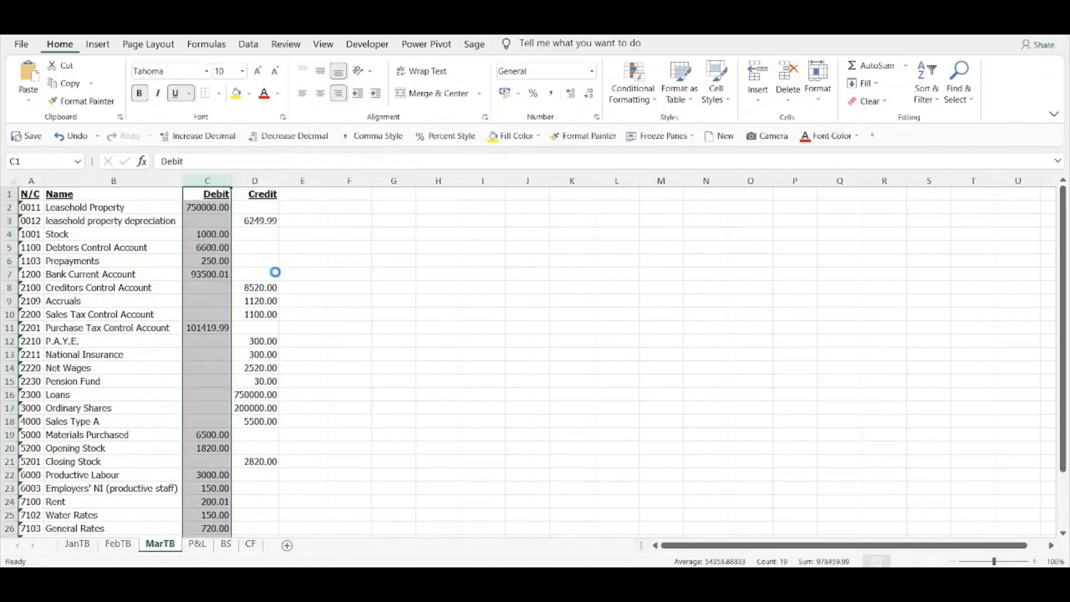
Paste the copied IF formula into C2 on MarTB and fill it down to the last account.
click(253, 207)
key(ctrl+v)
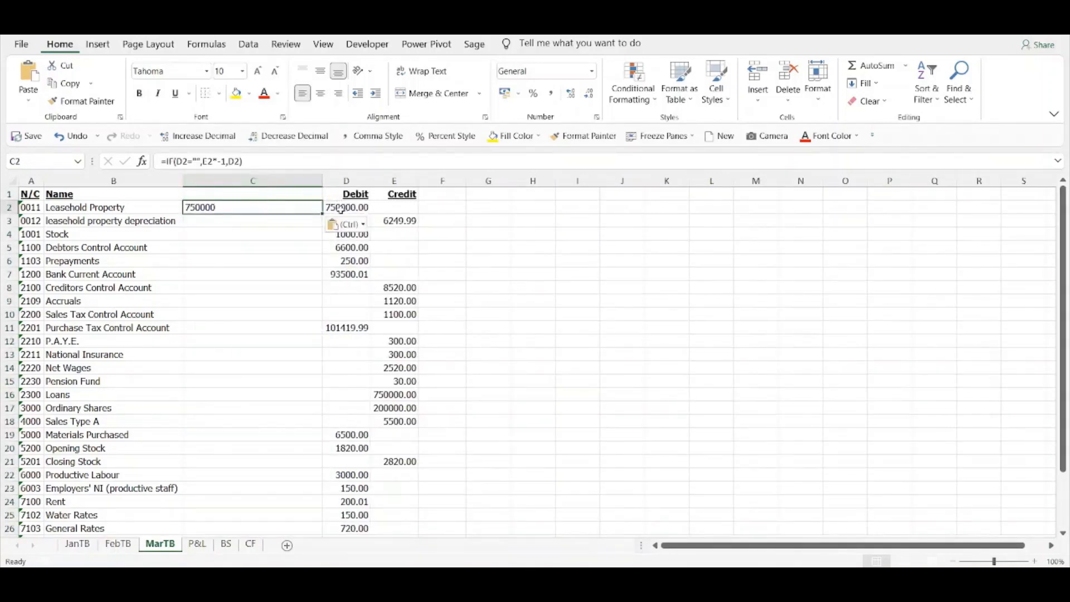
double_click(322, 213)
scroll(278, 334, down, 3)
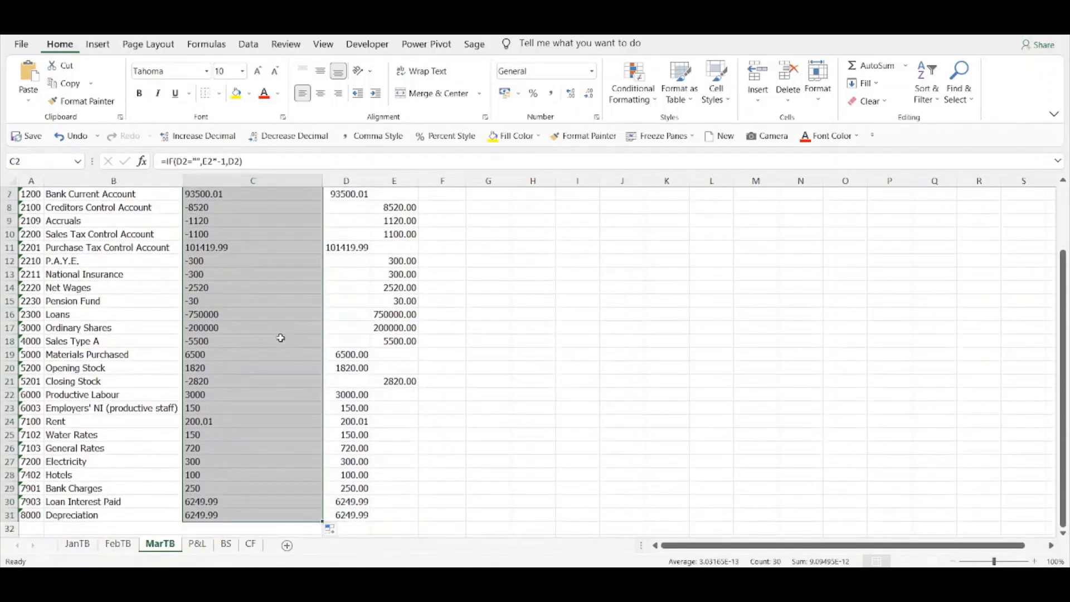
scroll(280, 336, up, 3)
click(230, 354)
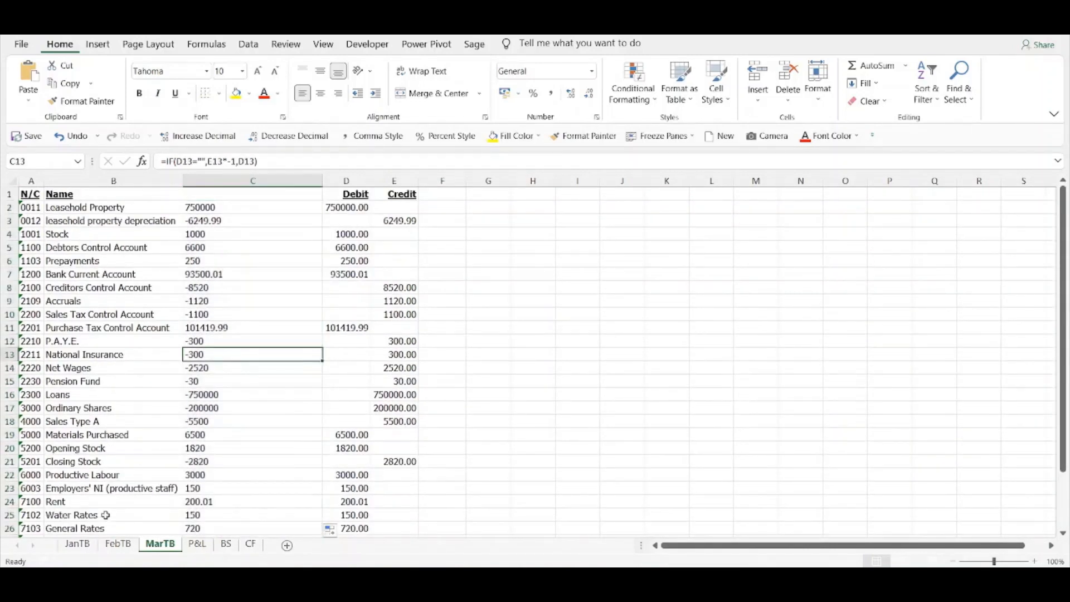
Examine on JanTB how column C represents the leasehold property depreciation credit and the Stock debit.
click(79, 545)
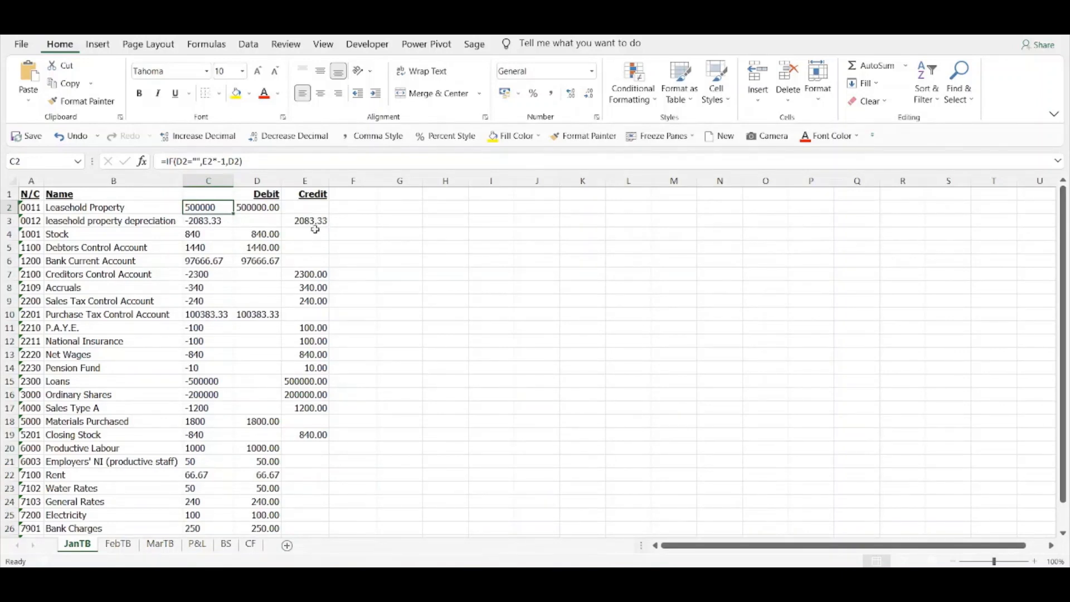
click(207, 221)
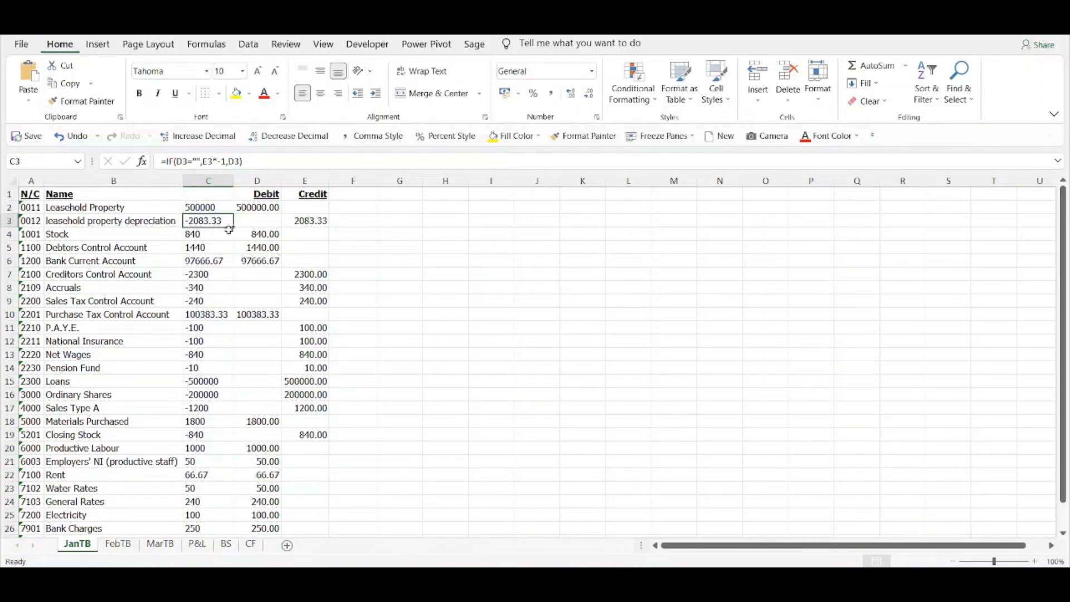
click(266, 238)
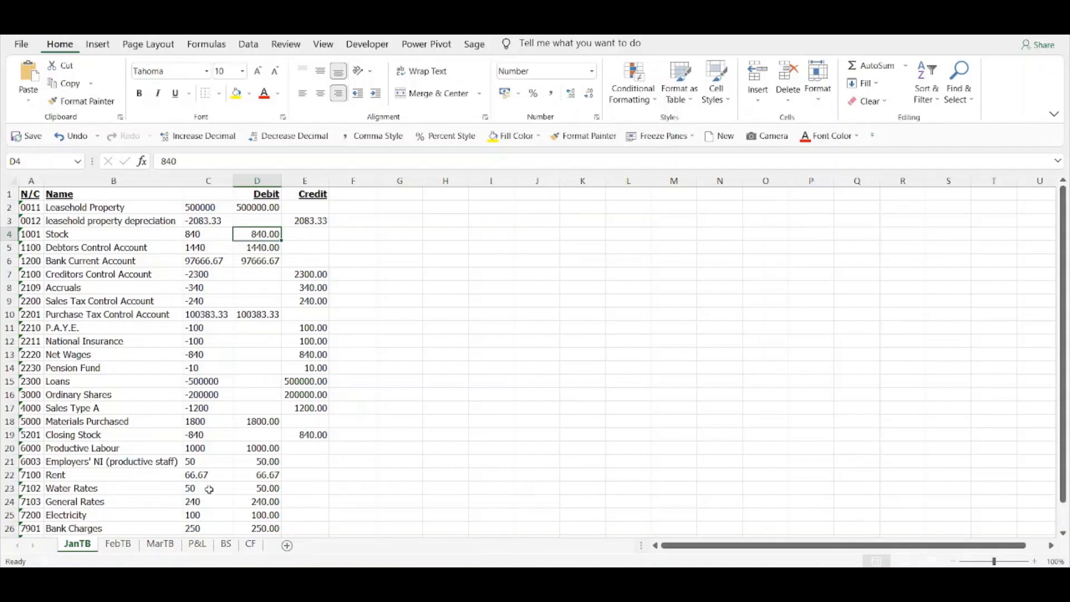
Autofit column C on the MarTB sheet.
click(160, 544)
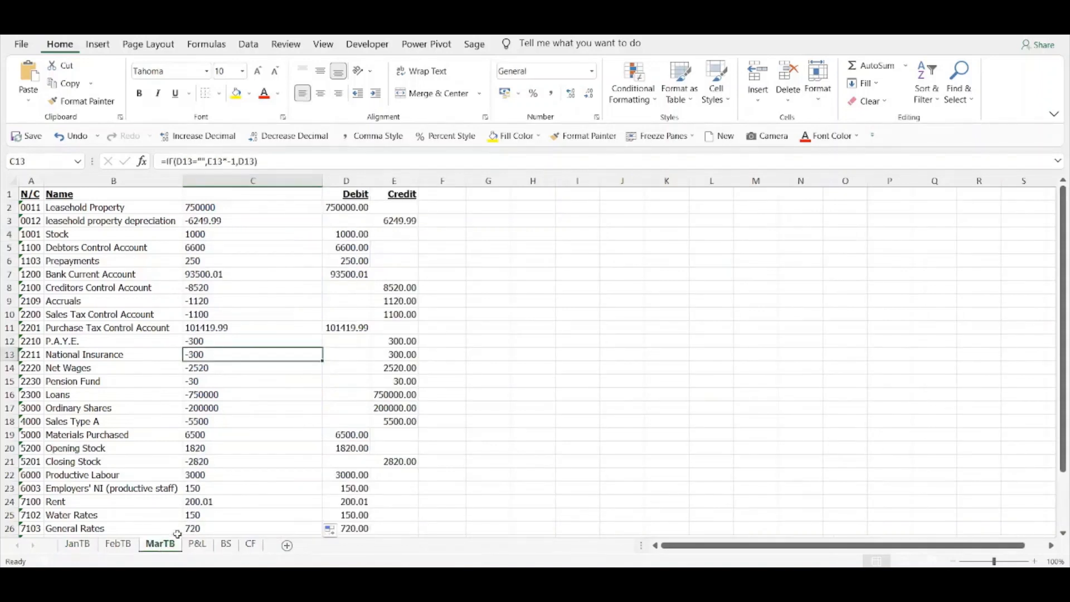
double_click(322, 180)
Examine the nominal code and Sales line on the P&L sheet against the accounts on JanTB.
click(198, 544)
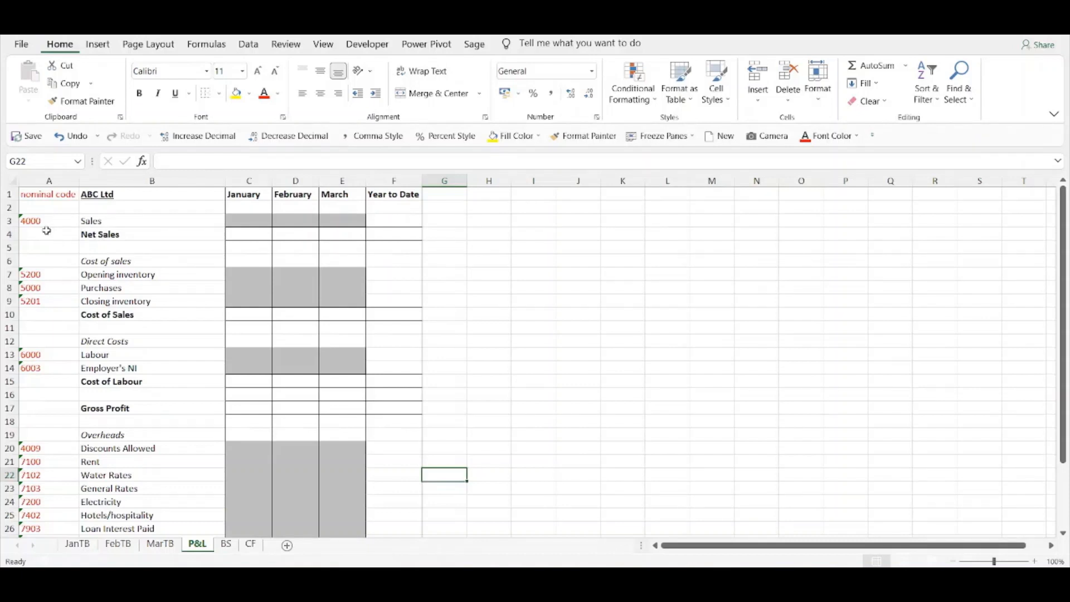
click(96, 225)
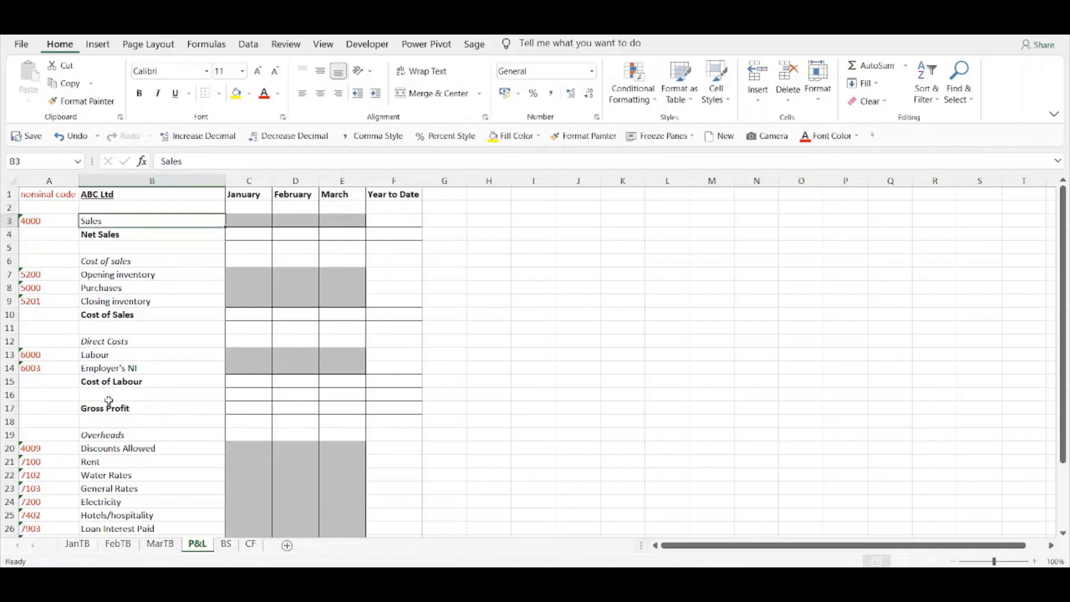
click(78, 546)
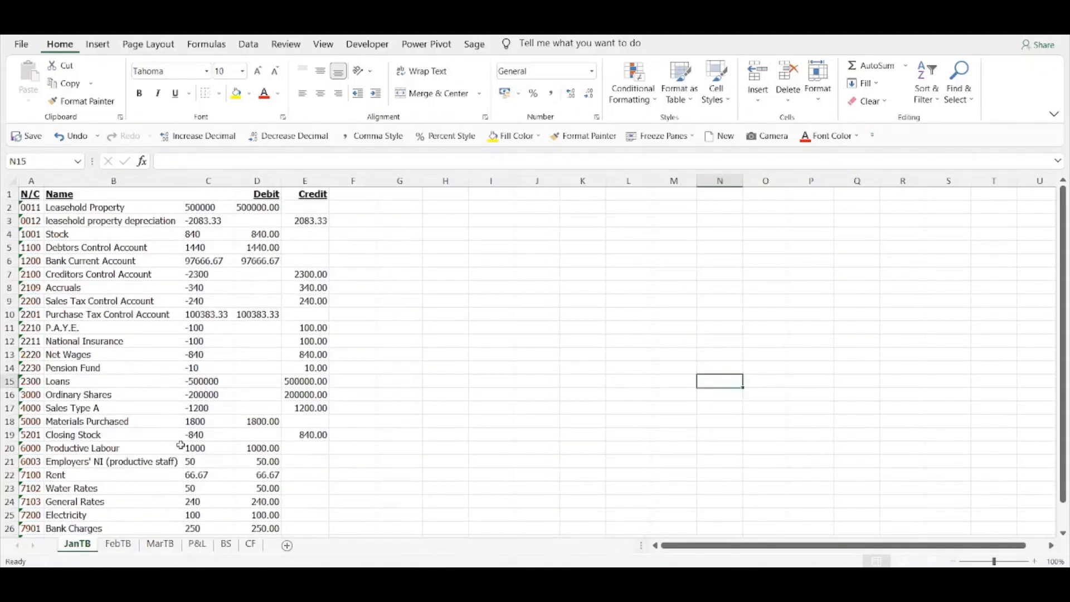
On the P&L sheet, start a VLOOKUP formula in C3 for January Sales, using the nominal code in $A3 as the lookup value.
click(29, 412)
click(103, 398)
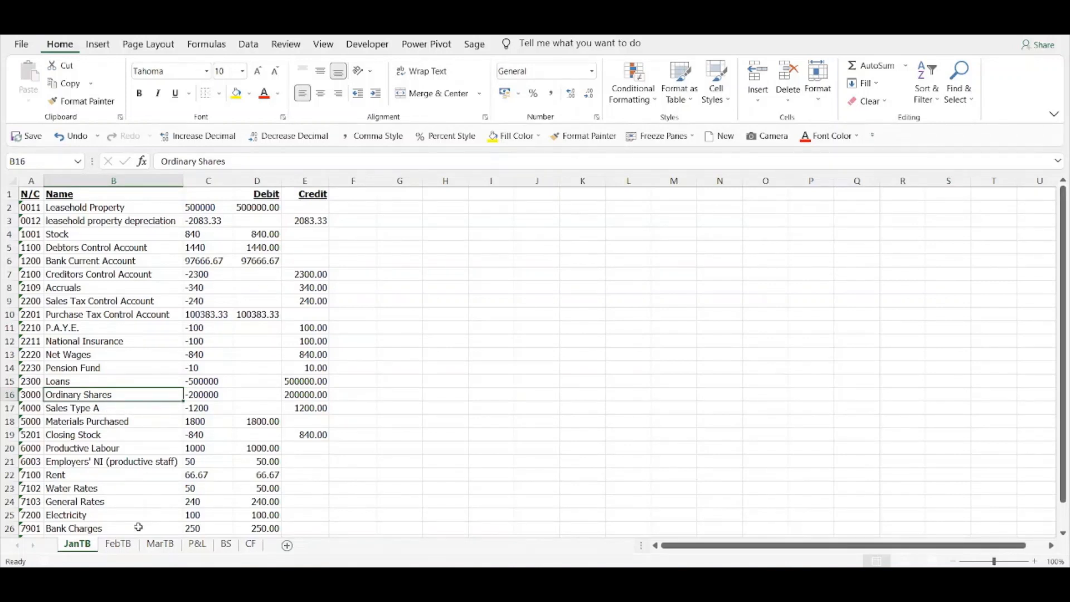
click(198, 545)
click(260, 222)
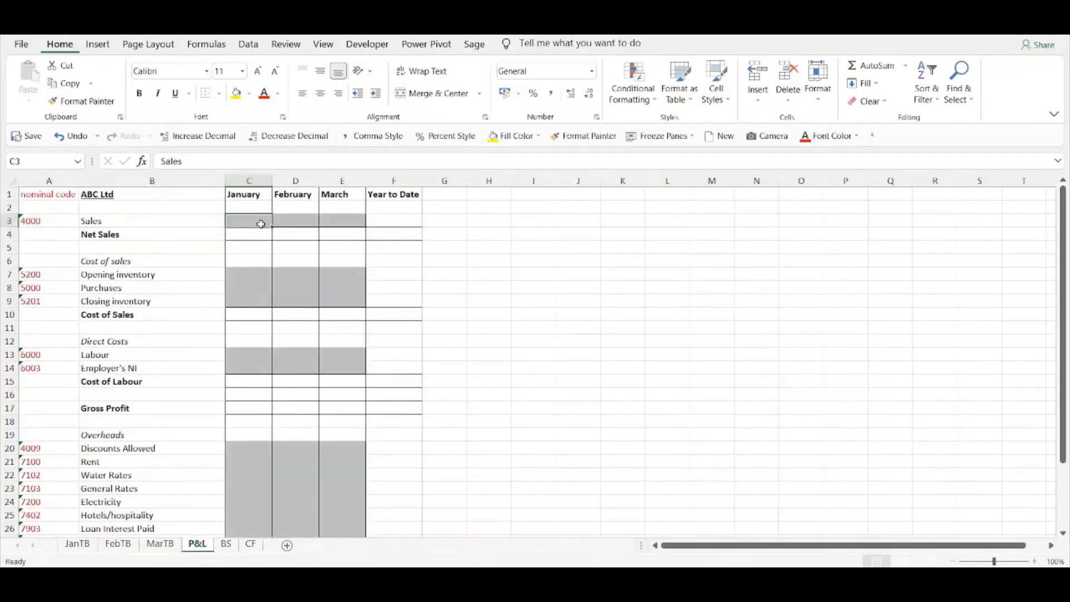
text(=)
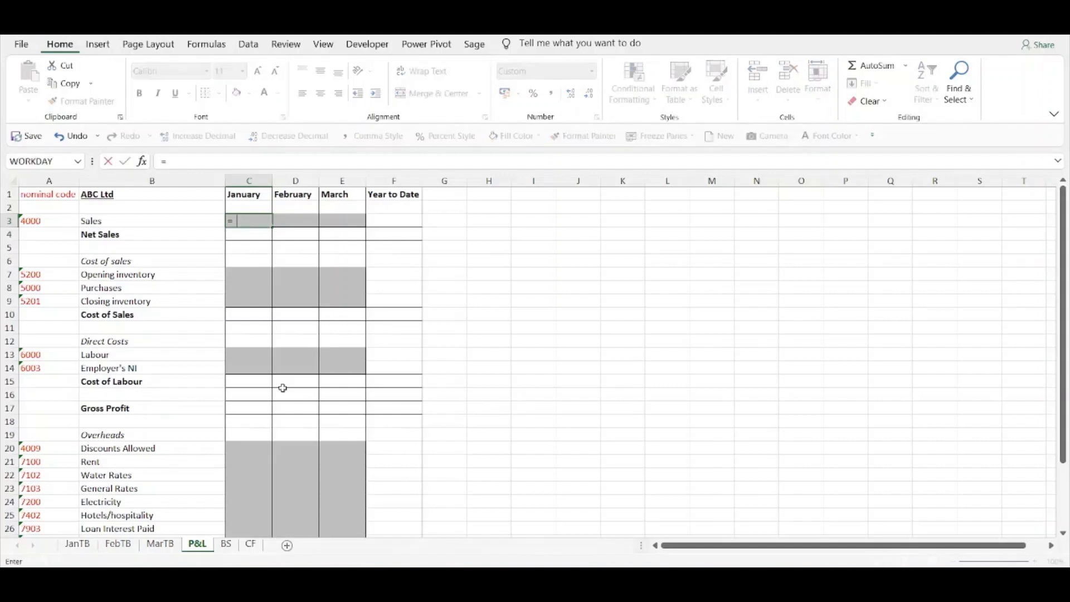
text(vloo)
key(Tab)
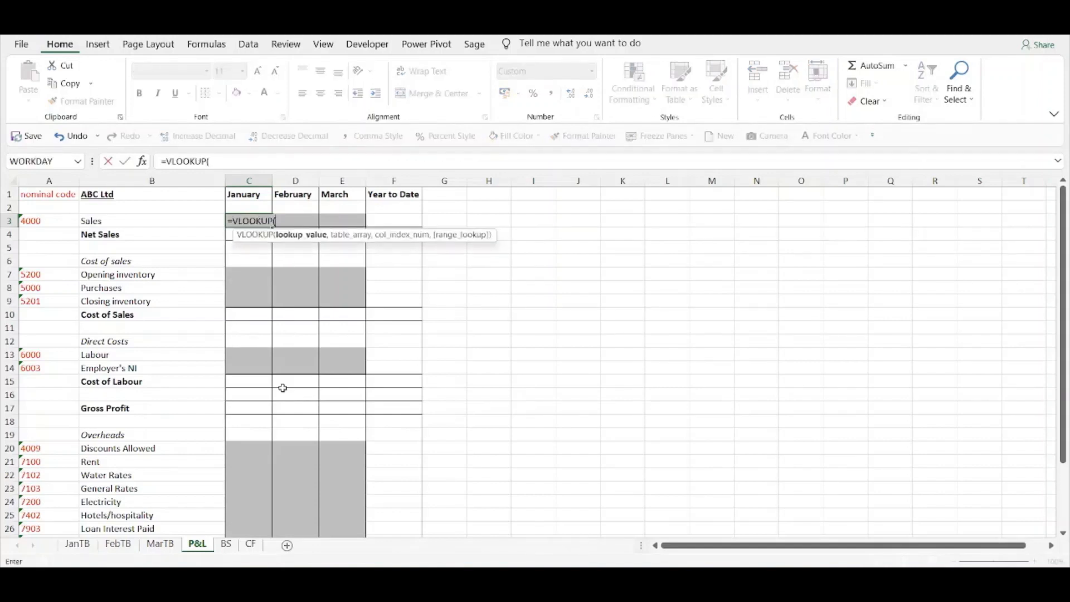
click(43, 220)
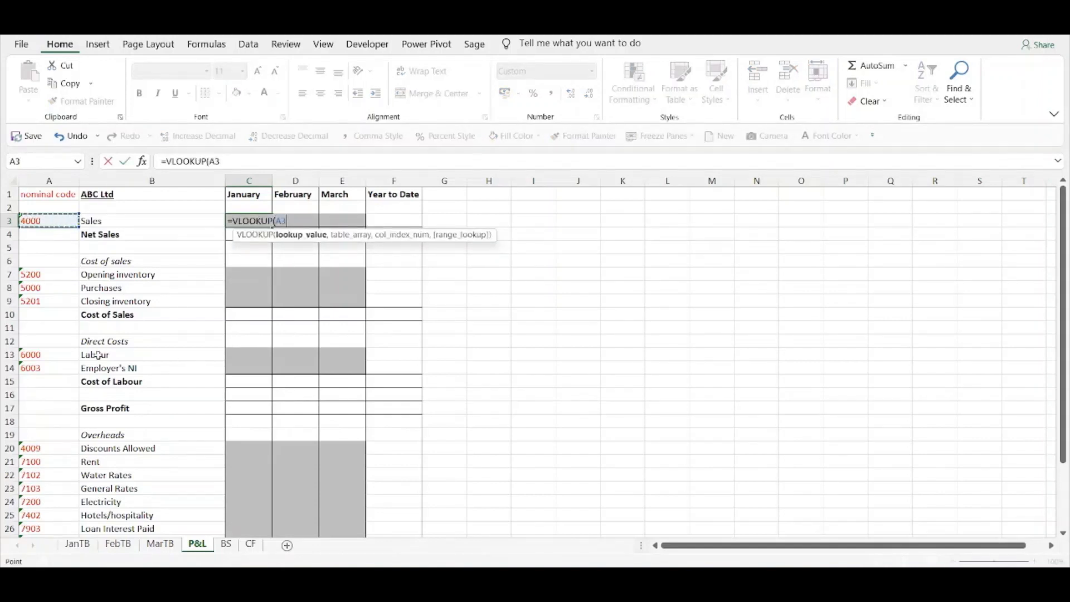
key(F4)
key(F4)
key(F4)
text(,)
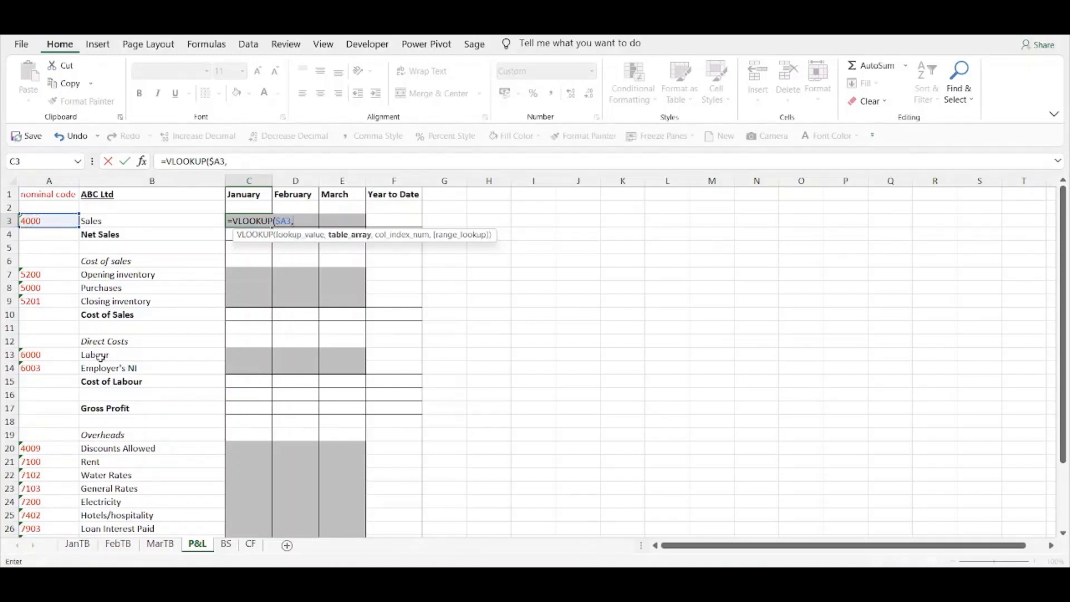
Complete the C3 lookup with the table JanTB!$A:$C, column index 3 and exact match 0.
click(77, 545)
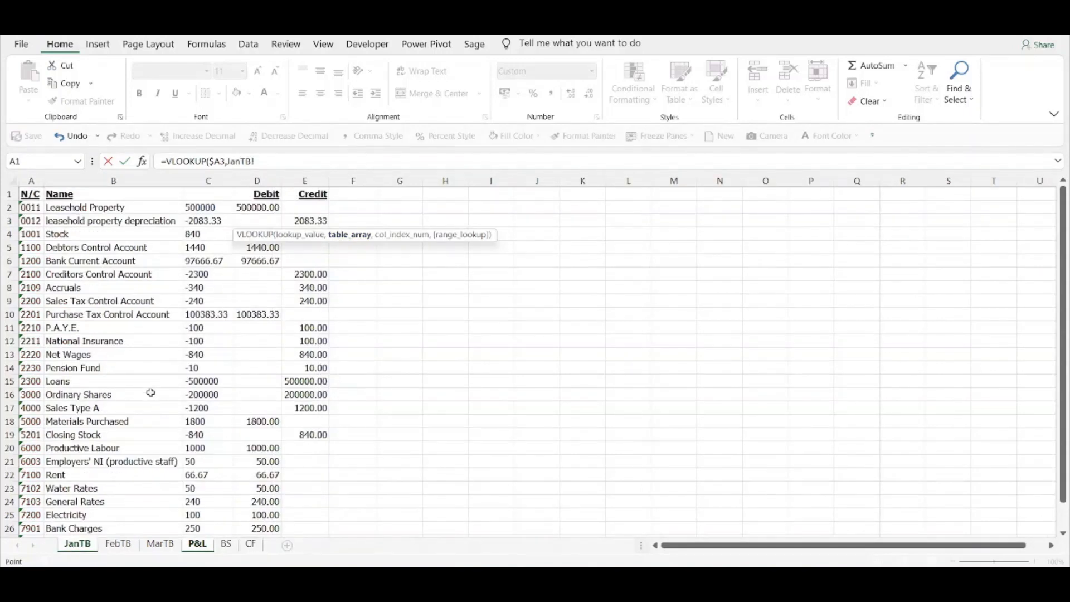
drag(32, 181, 197, 190)
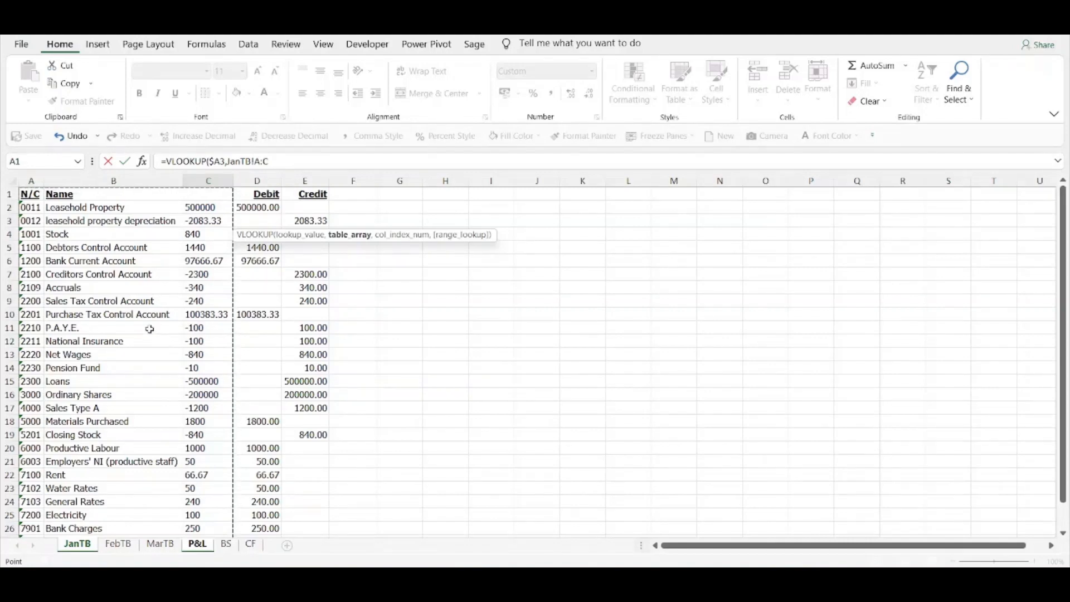
key(F4)
text(,)
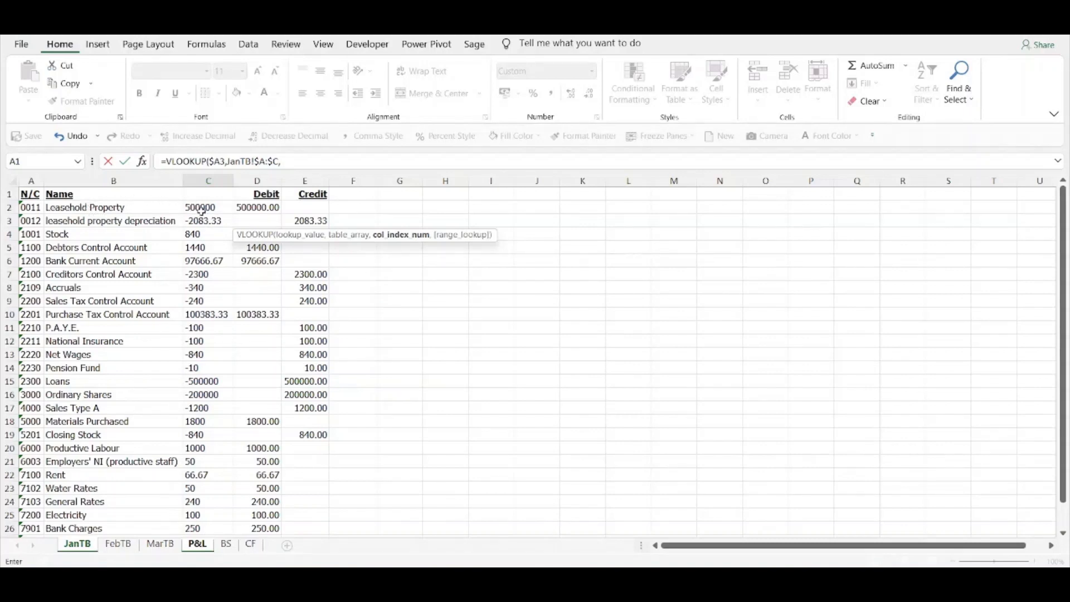
click(310, 162)
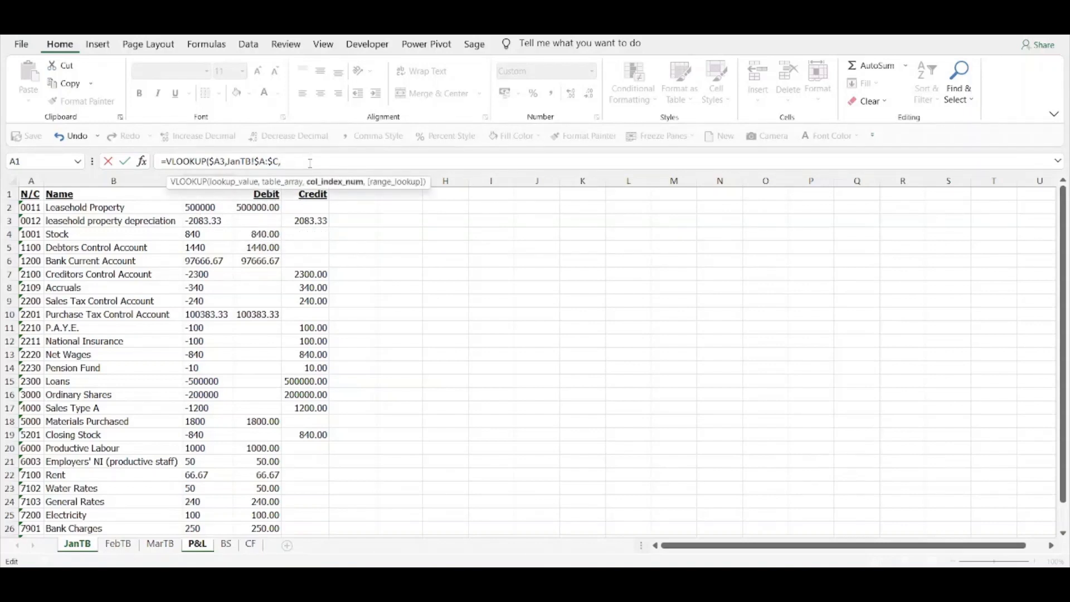
text(,)
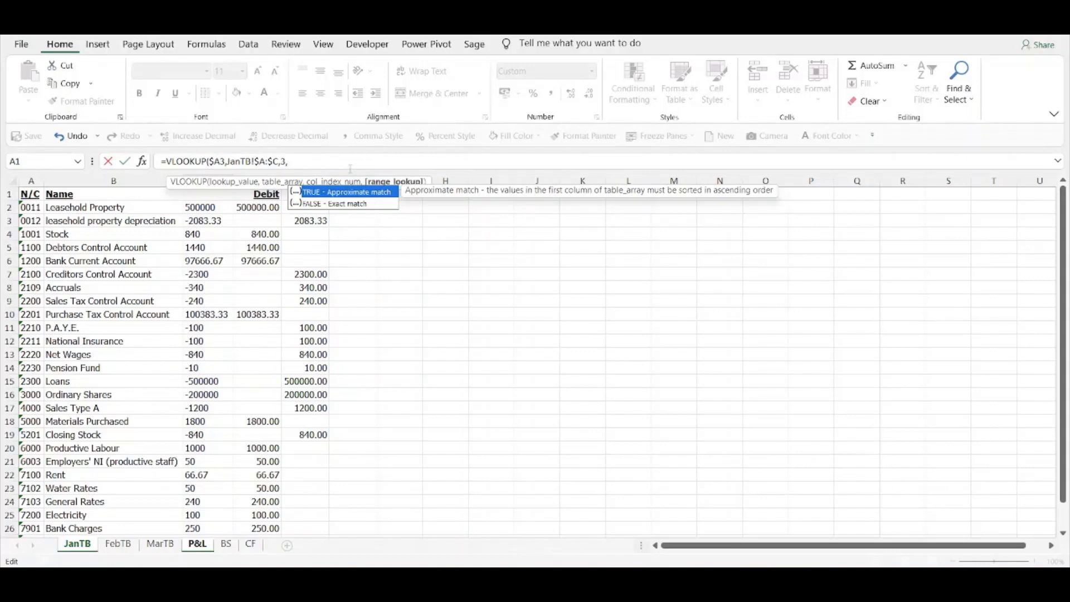
text(0))
key(Return)
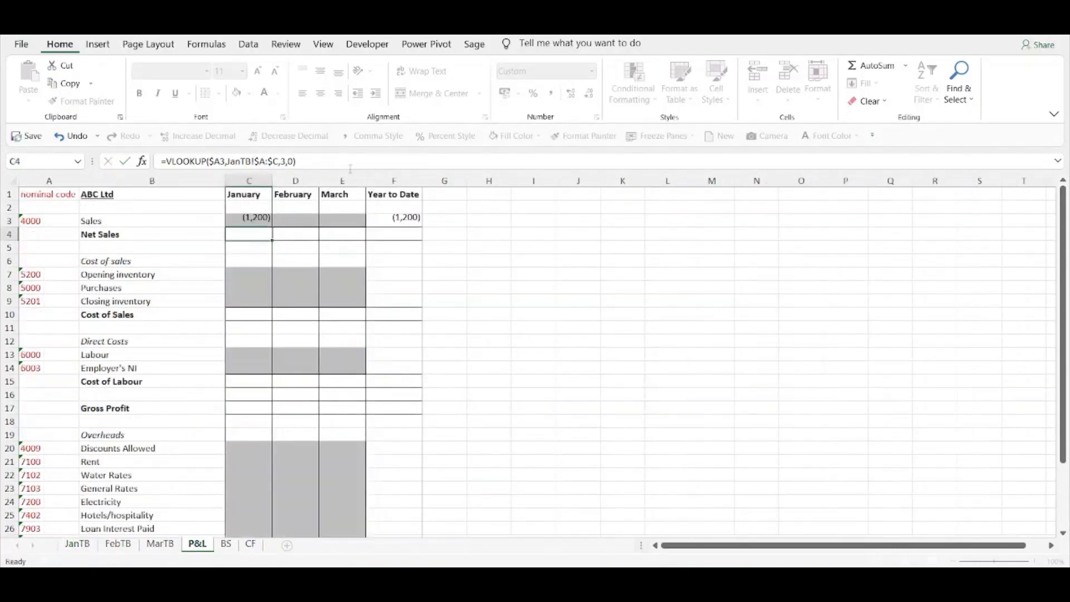
Extend the January Sales formula in C3 to =IFERROR(VLOOKUP($A3,JanTB!$A:$C,3,0)*-1,0).
click(263, 221)
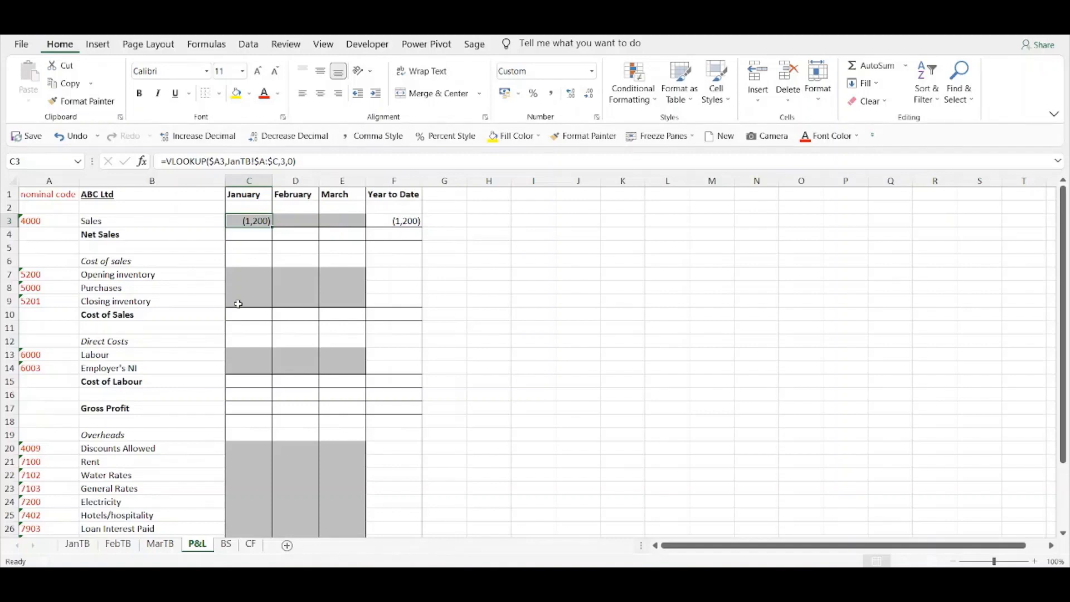
click(316, 161)
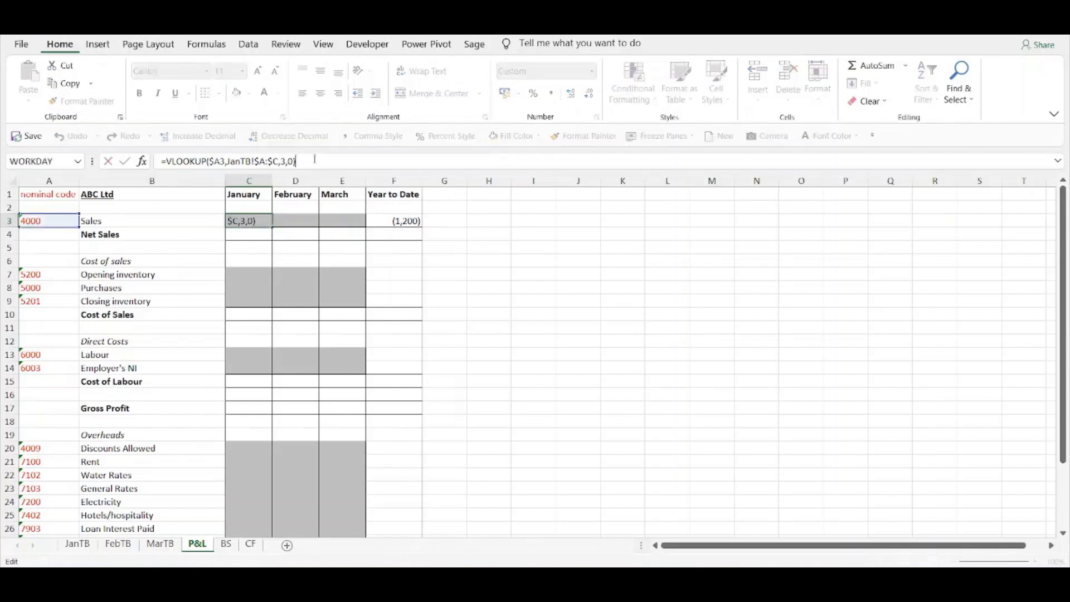
text(*-1)
click(165, 161)
text(iferr)
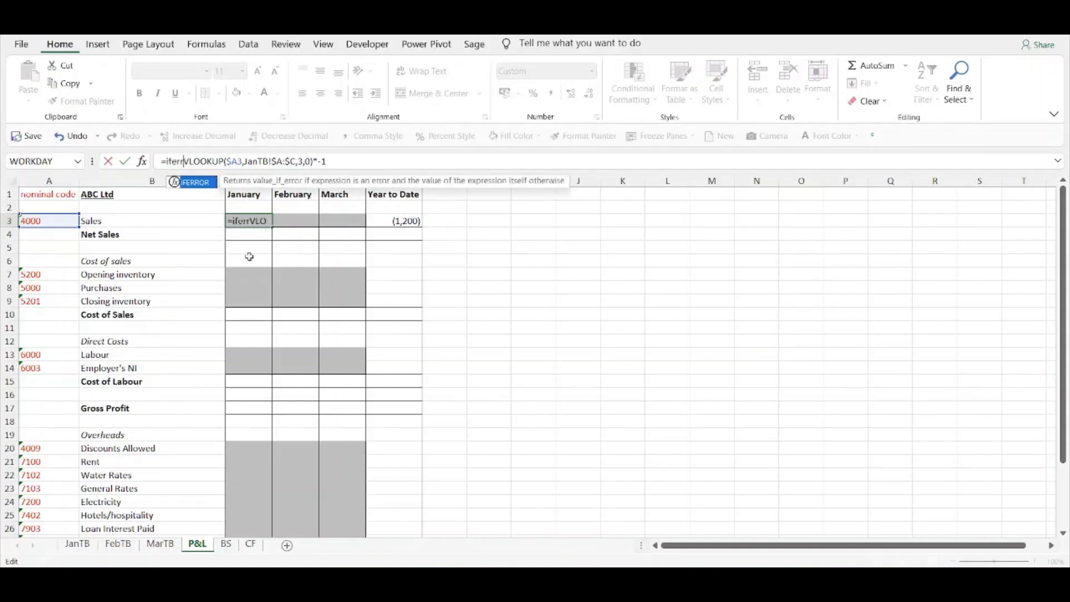
key(Tab)
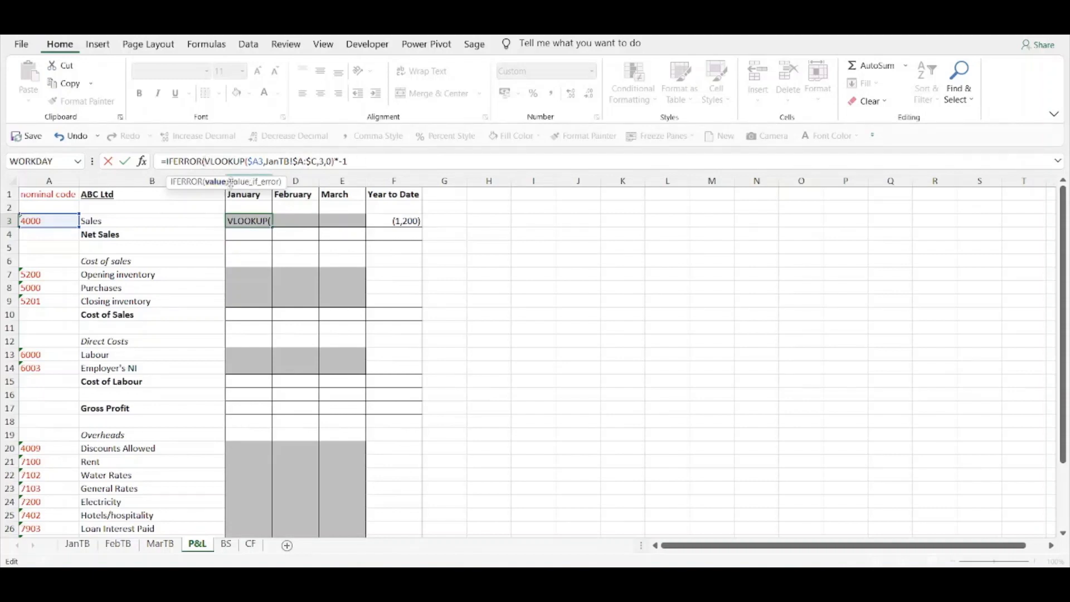
click(363, 168)
text(,0)
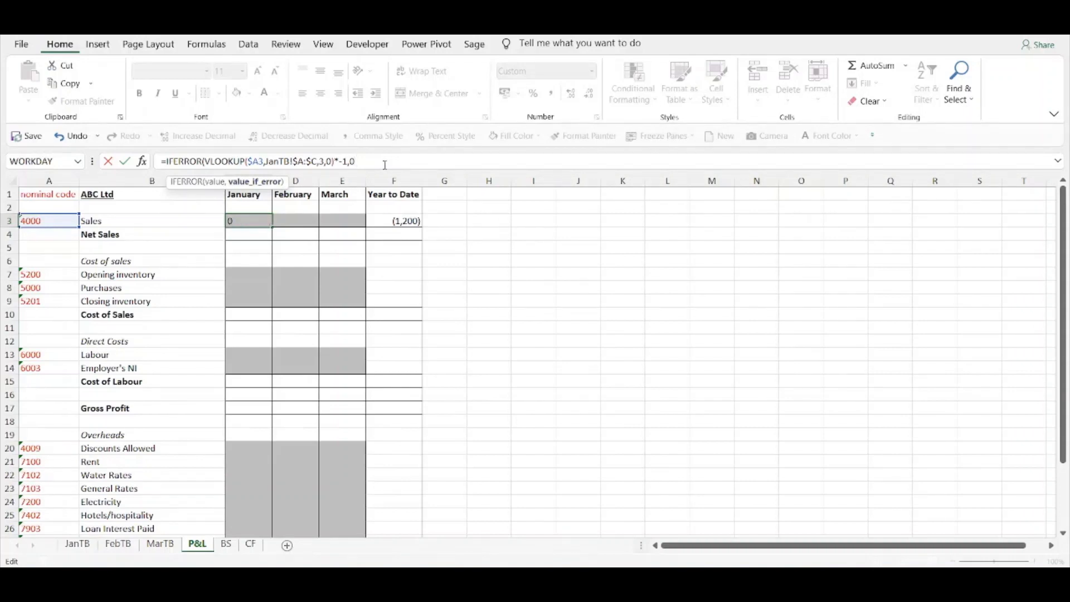
text())
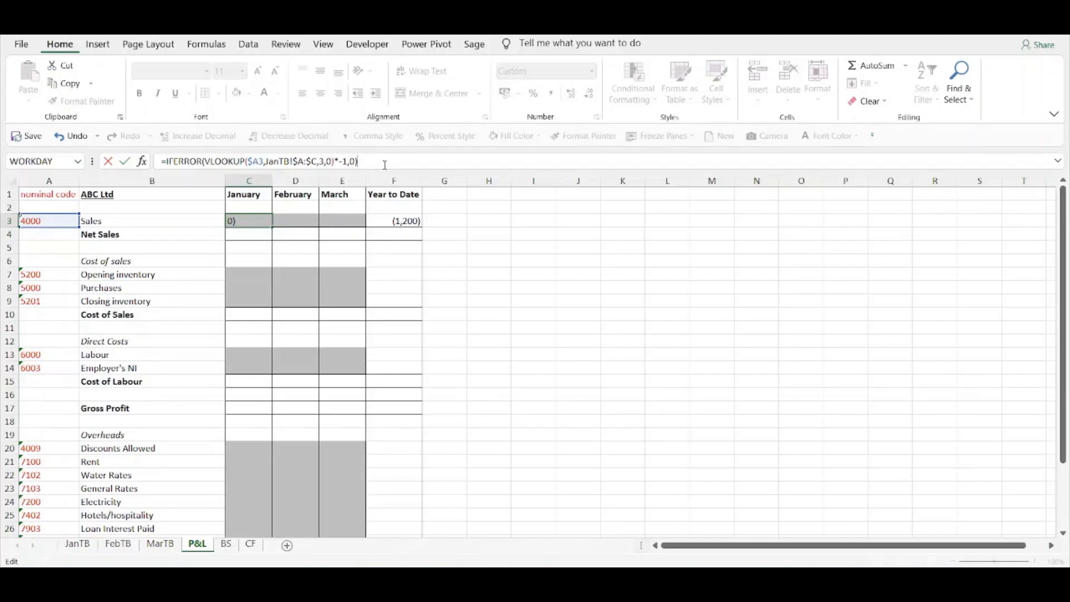
key(Return)
Copy the C3 lookup formula into the January cost of sales, direct cost and overhead cells C7:C9, C13:C14 and C20:C28.
click(266, 222)
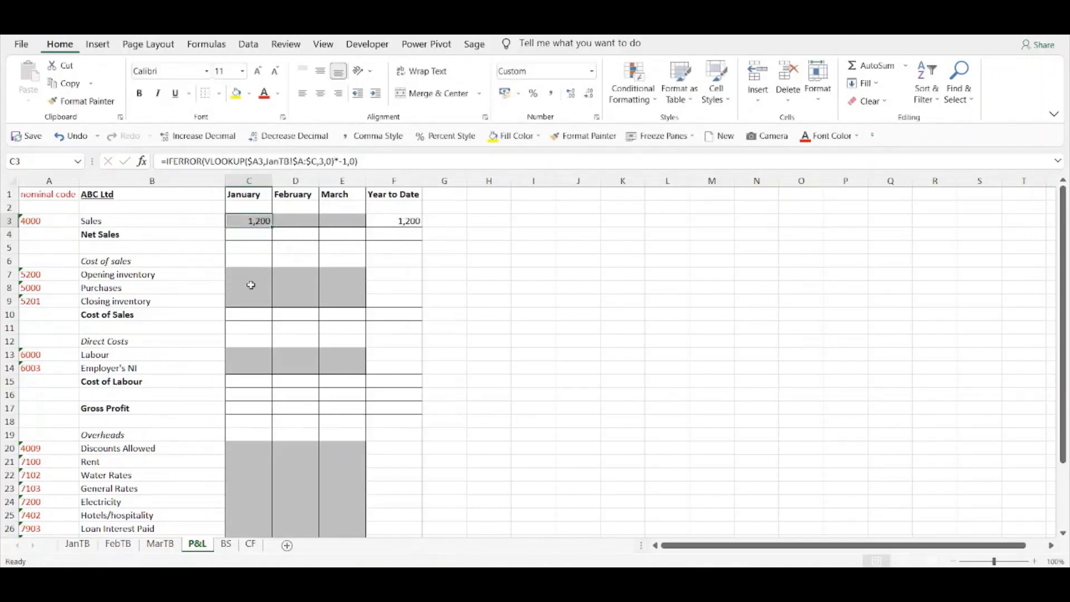
key(ctrl+c)
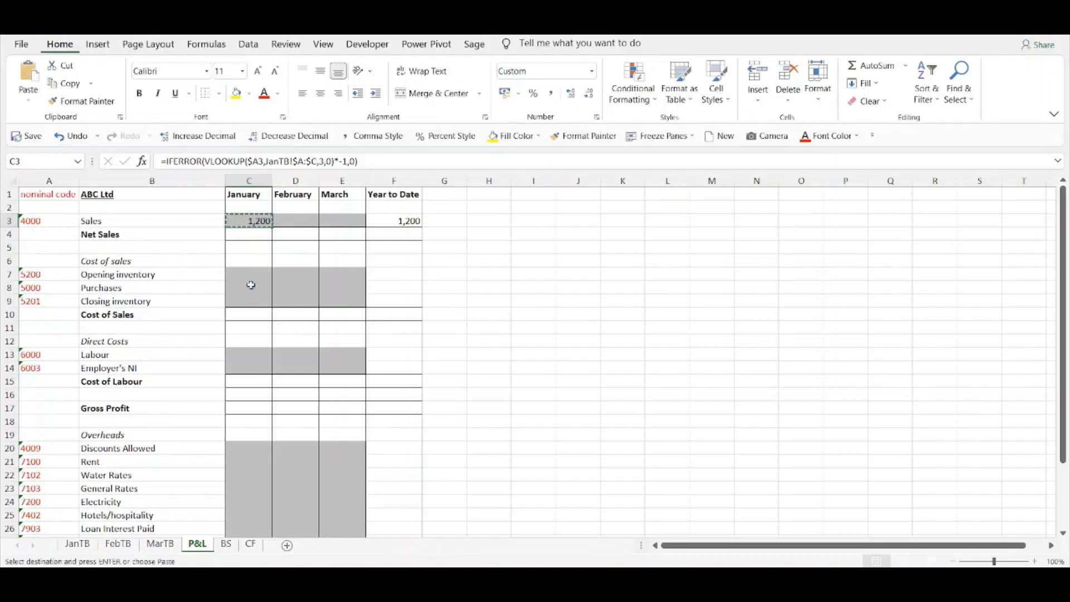
drag(256, 273, 253, 304)
drag(252, 353, 242, 478)
scroll(253, 366, down, 2)
scroll(243, 477, up, 2)
scroll(244, 477, up, 1)
drag(253, 352, 254, 366)
drag(259, 275, 256, 299)
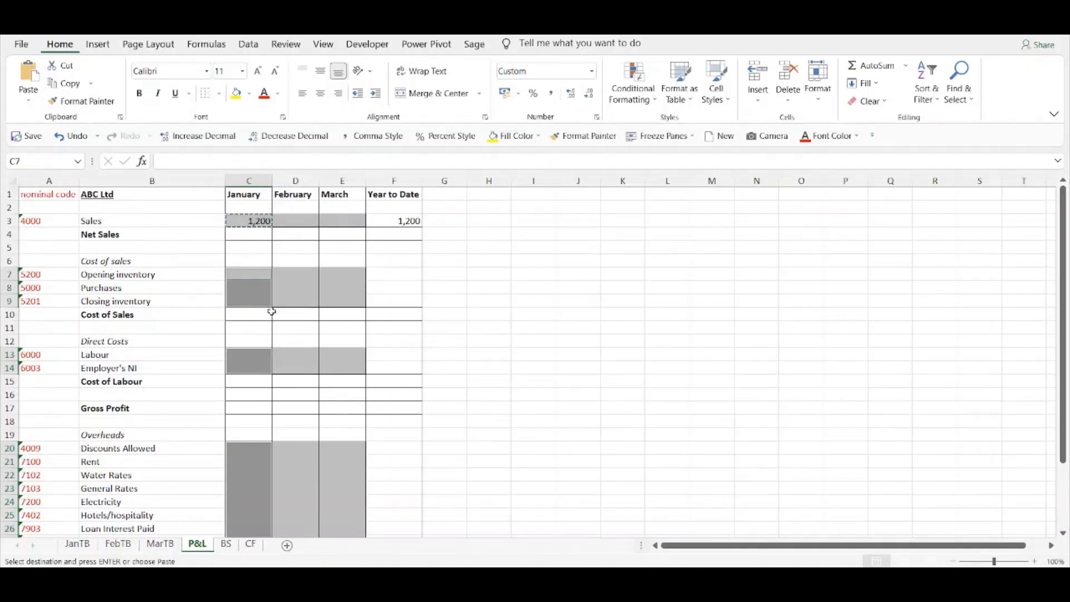
right_click(251, 292)
click(325, 314)
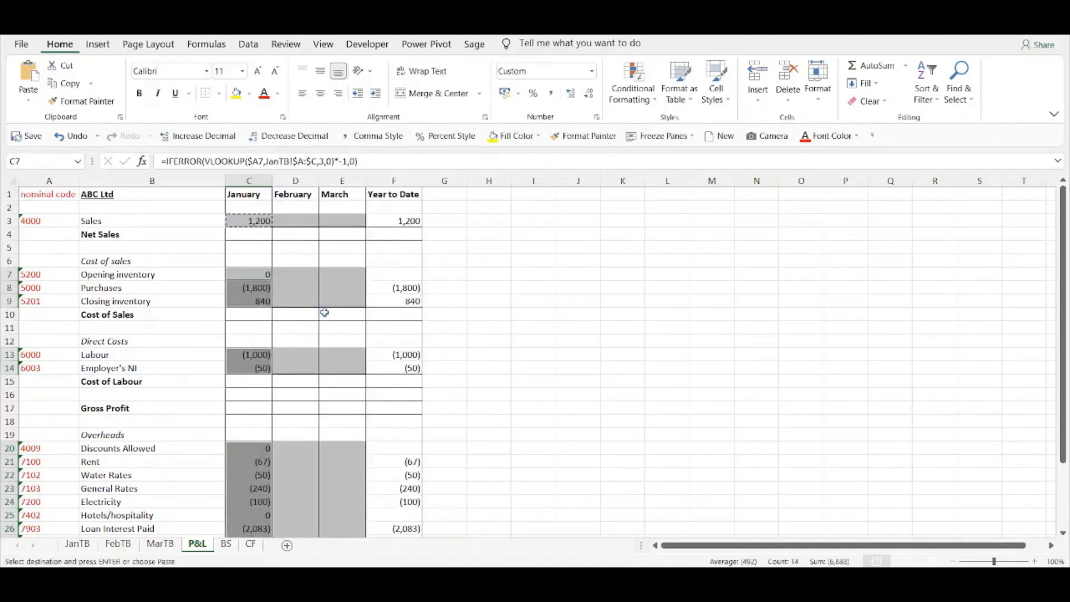
scroll(324, 313, down, 1)
click(326, 315)
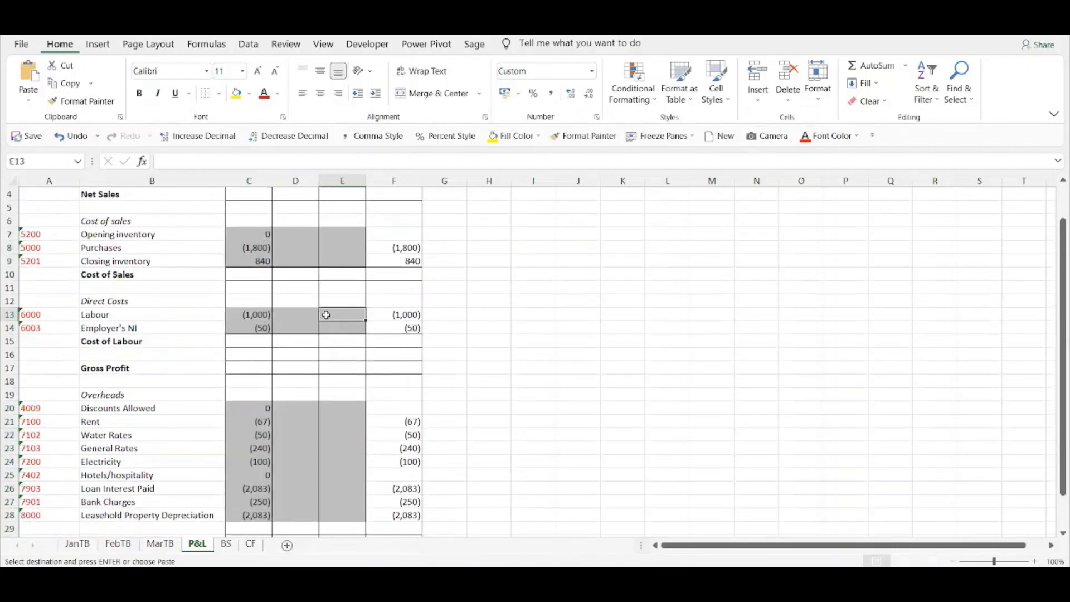
Sum January Net Sales in C4 from C3 and Cost of Sales in C10 from C7:C9.
scroll(326, 316, up, 1)
click(256, 240)
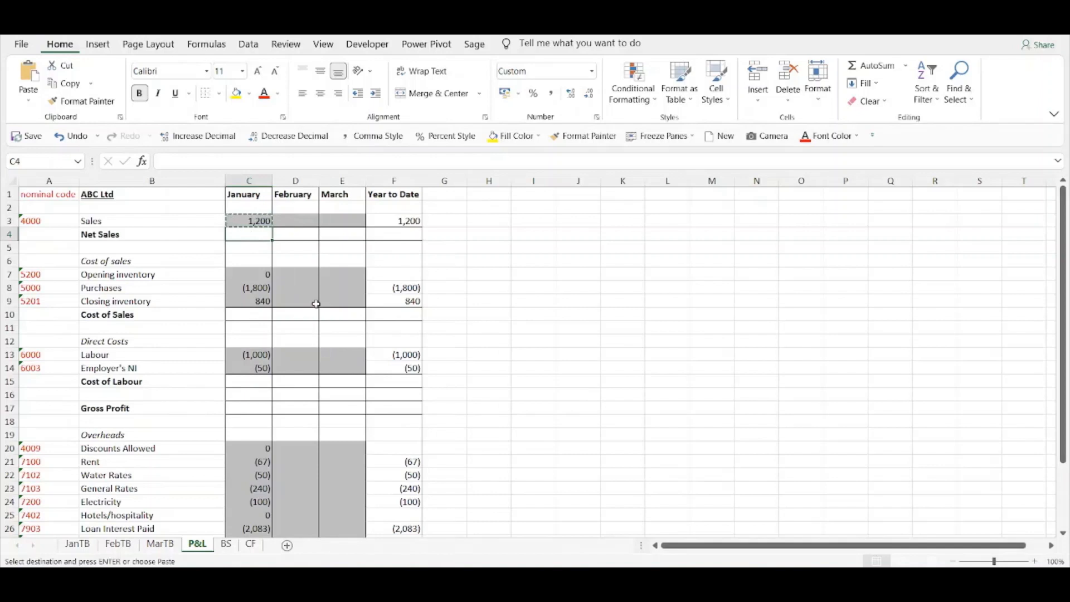
key(alt+equal)
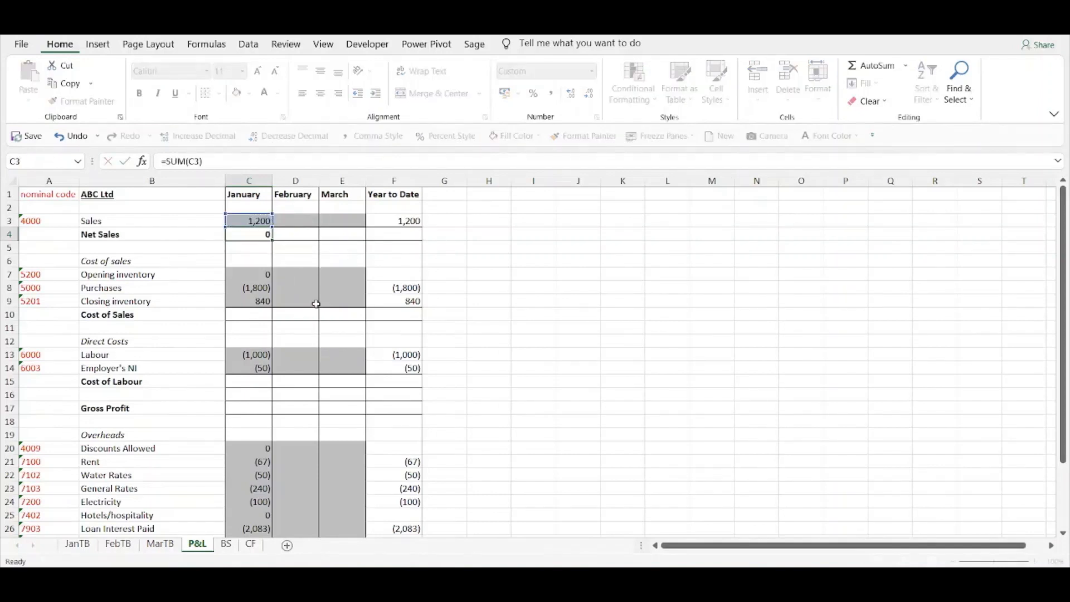
key(Return)
click(256, 315)
key(ctrl+b)
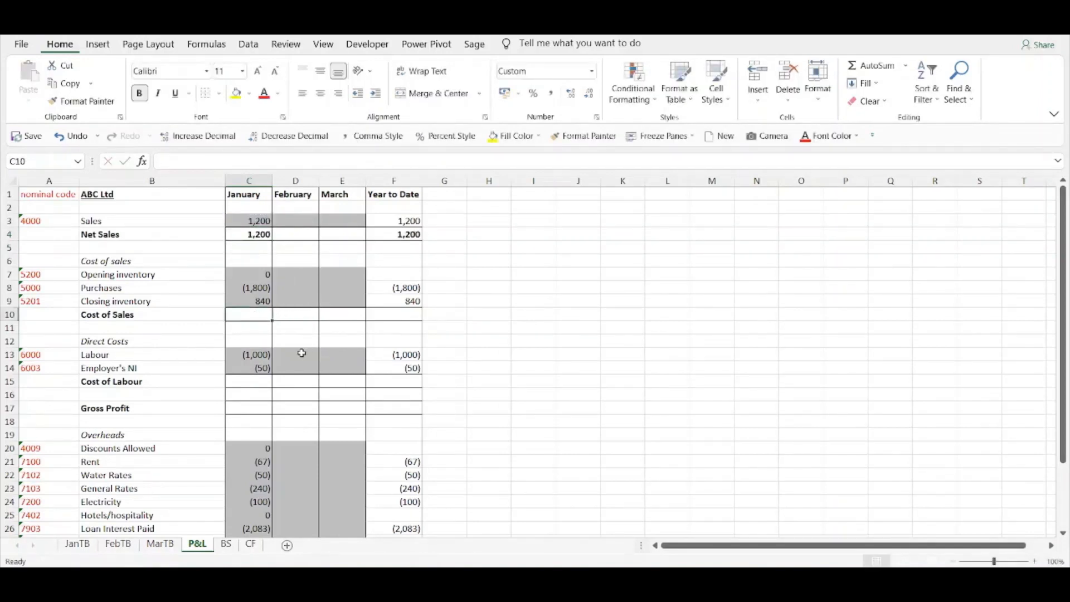
key(alt+equal)
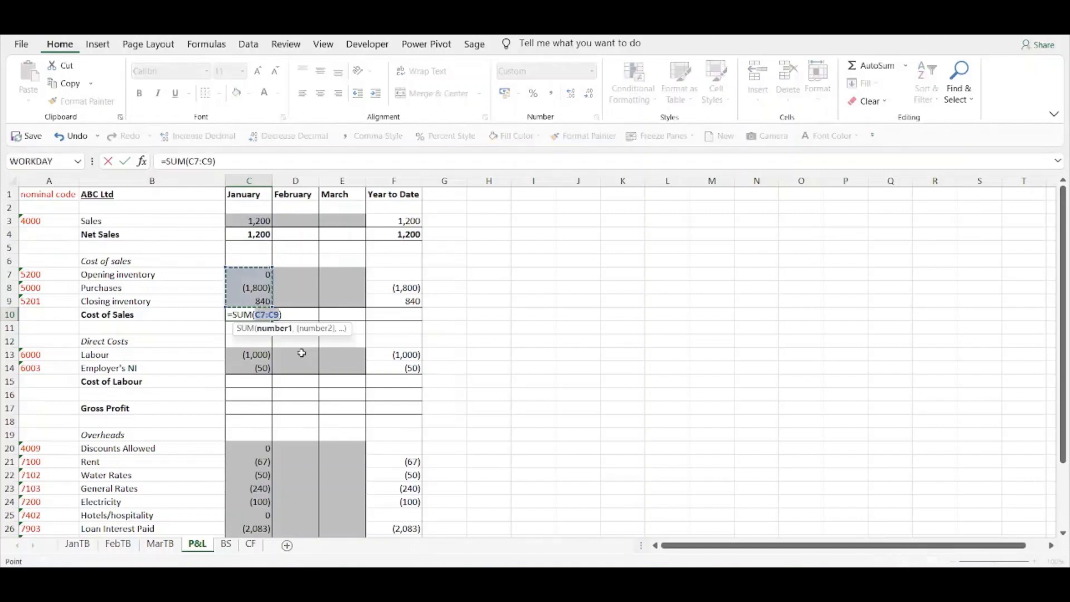
key(Return)
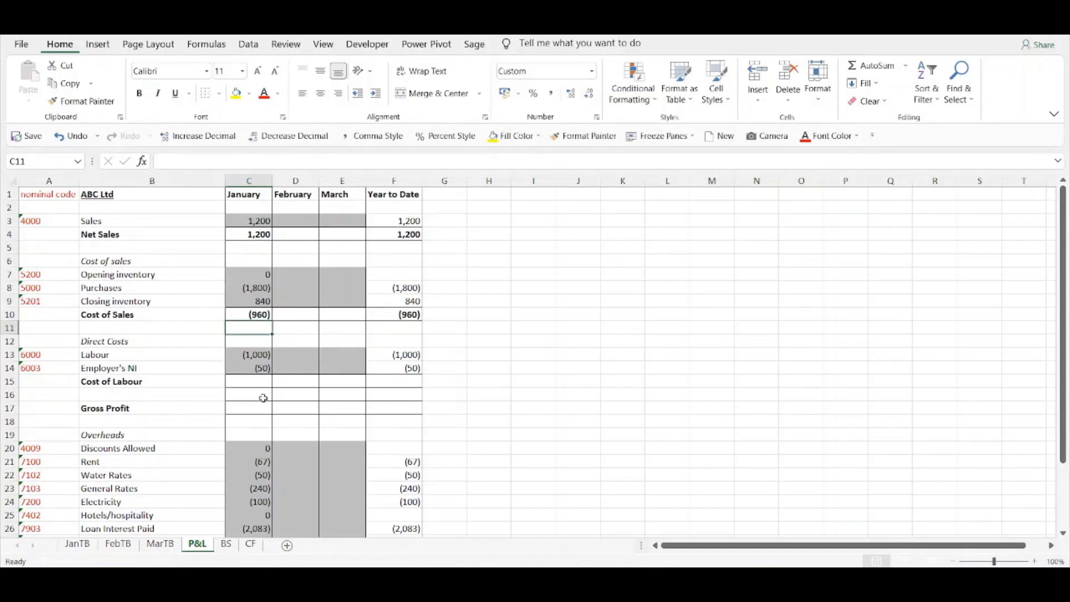
Sum the January labour and employer's NI lines into Cost of Labour in C15.
click(250, 382)
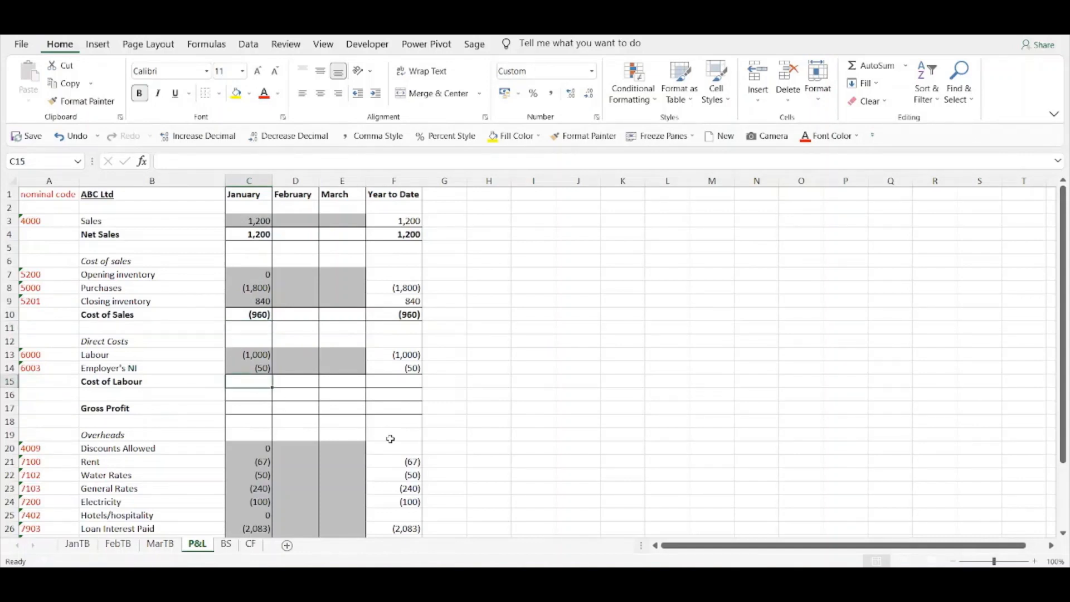
key(alt+equal)
key(Return)
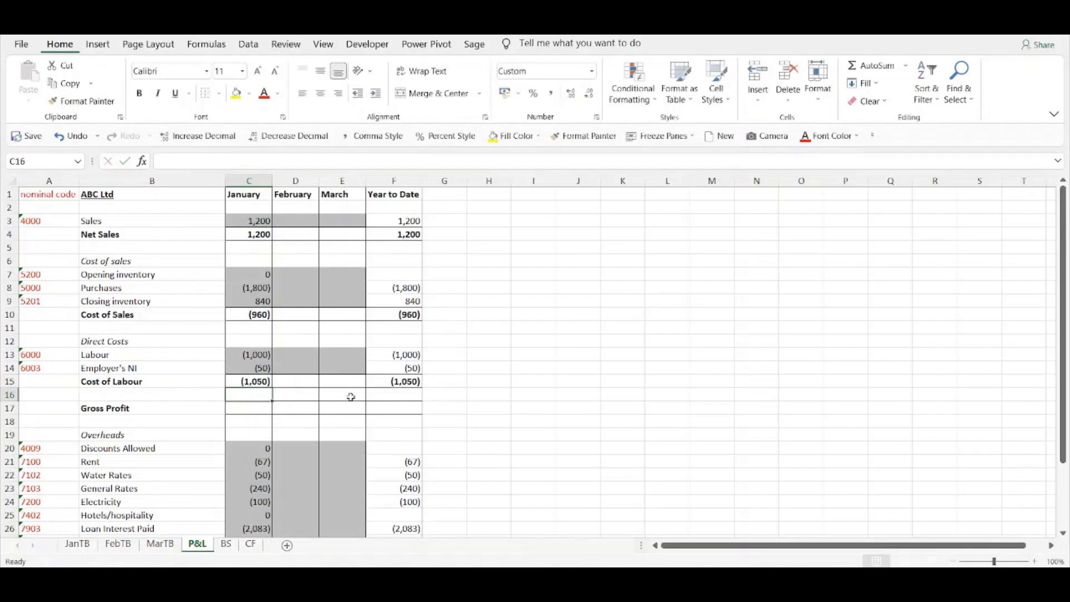
Calculate January Gross Profit in C17 with the formula =C4+C10+C15.
key(Down)
text(=)
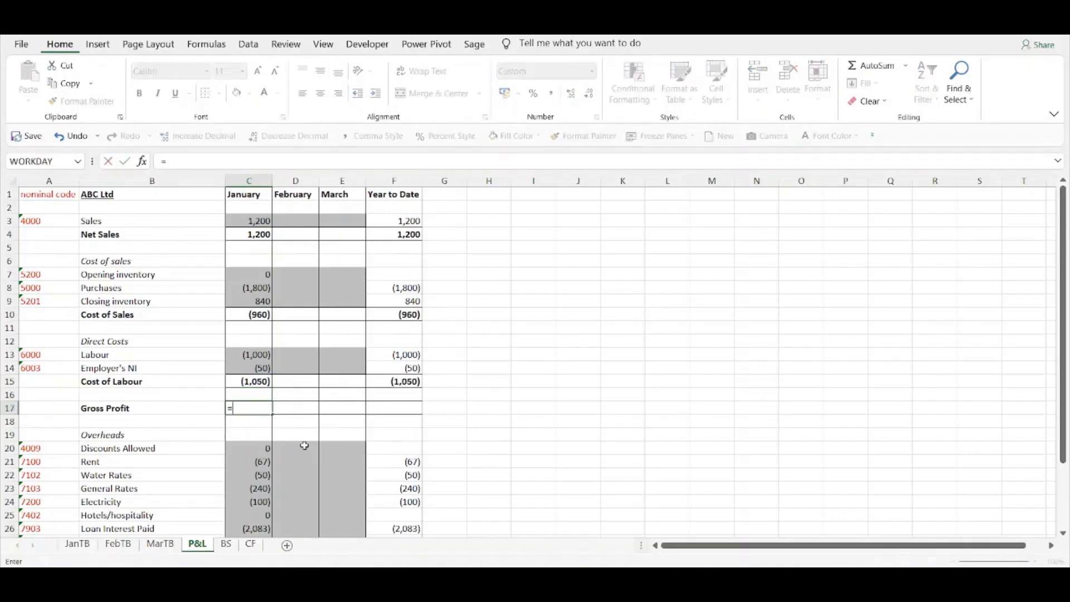
click(260, 234)
text(+)
click(233, 316)
text(+)
click(241, 380)
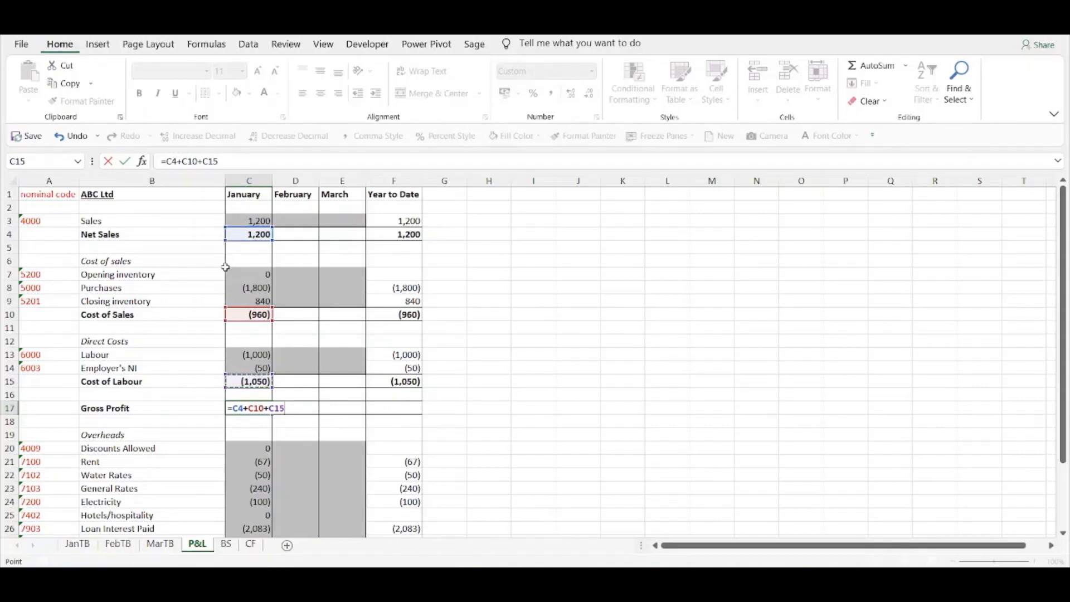
key(Return)
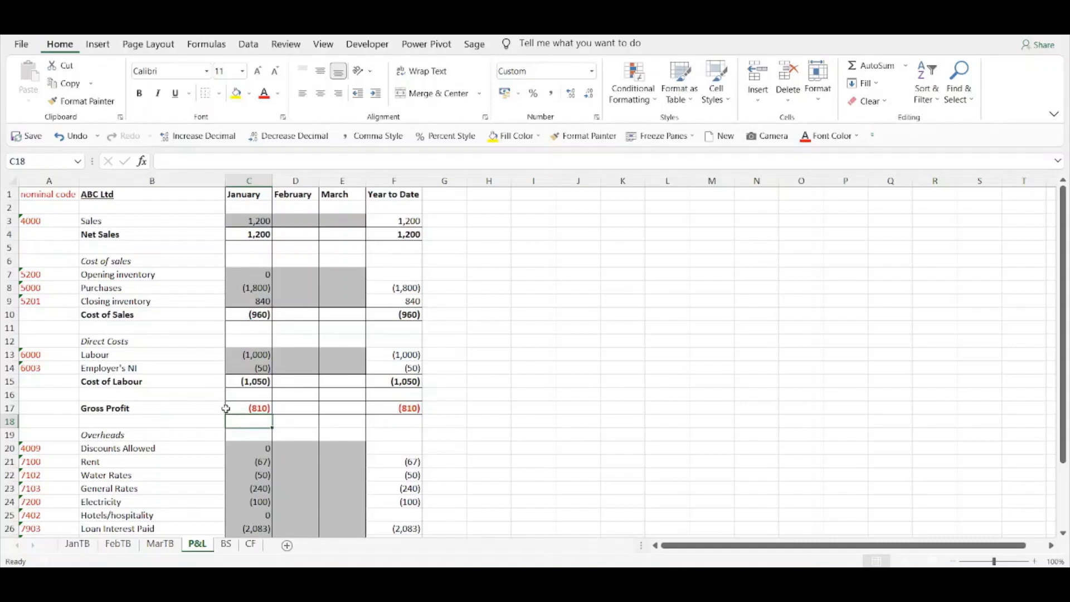
Sum the January overhead lines C20:C28 into Overheads in C30.
scroll(225, 408, down, 3)
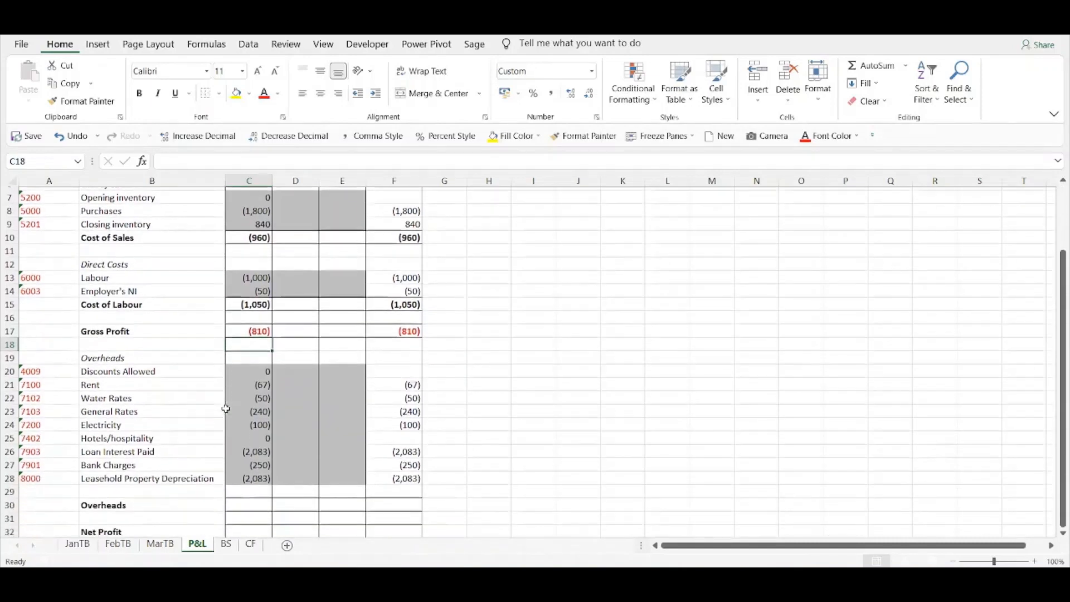
click(251, 461)
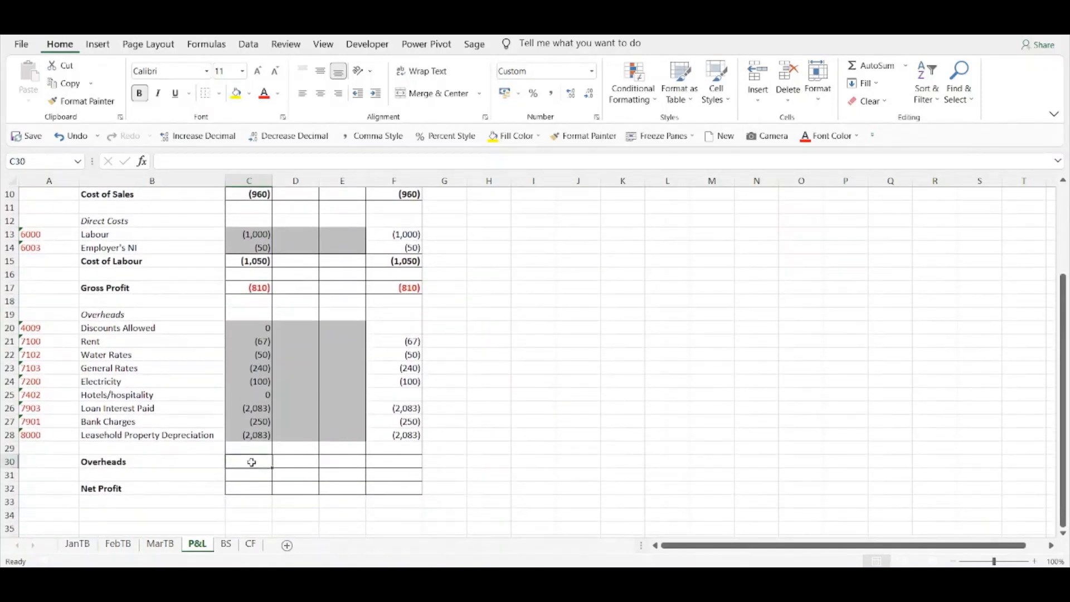
key(alt+equal)
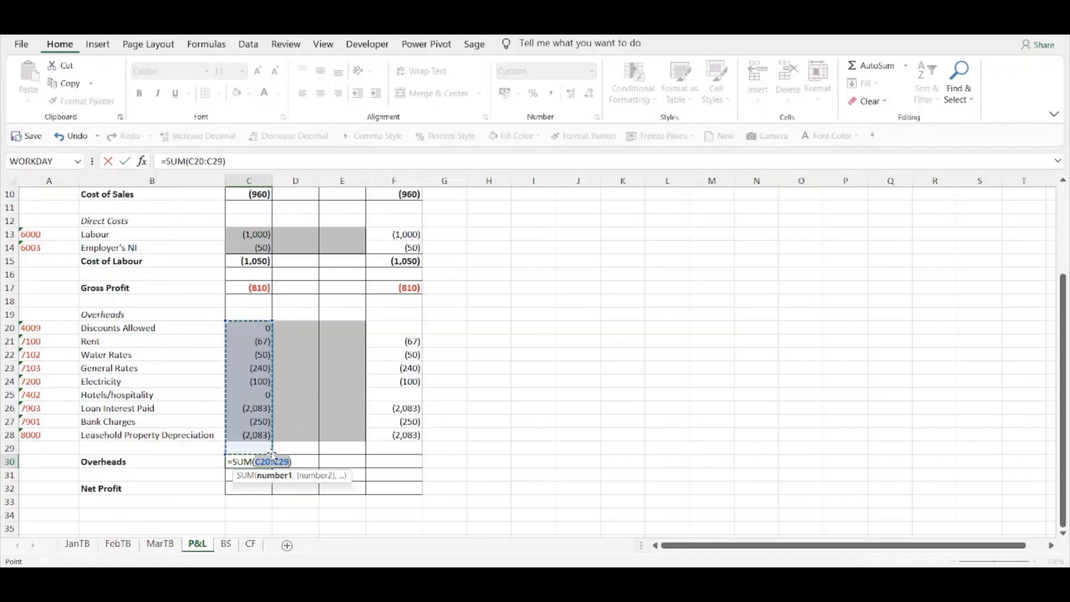
drag(271, 452, 271, 452)
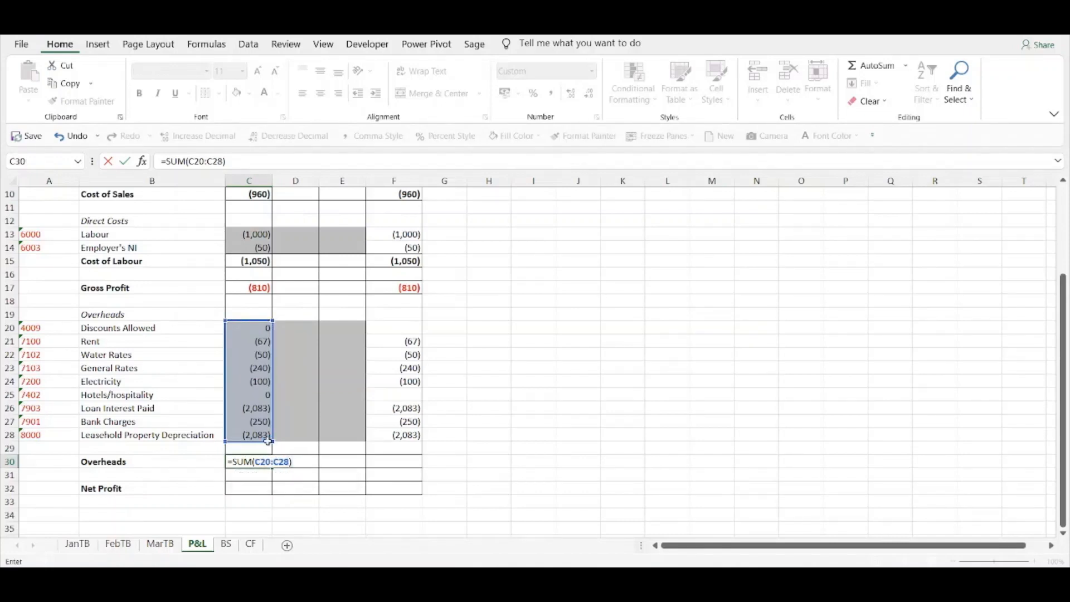
key(Return)
Calculate January Net Profit in C32 with the formula =C17+C30.
click(249, 486)
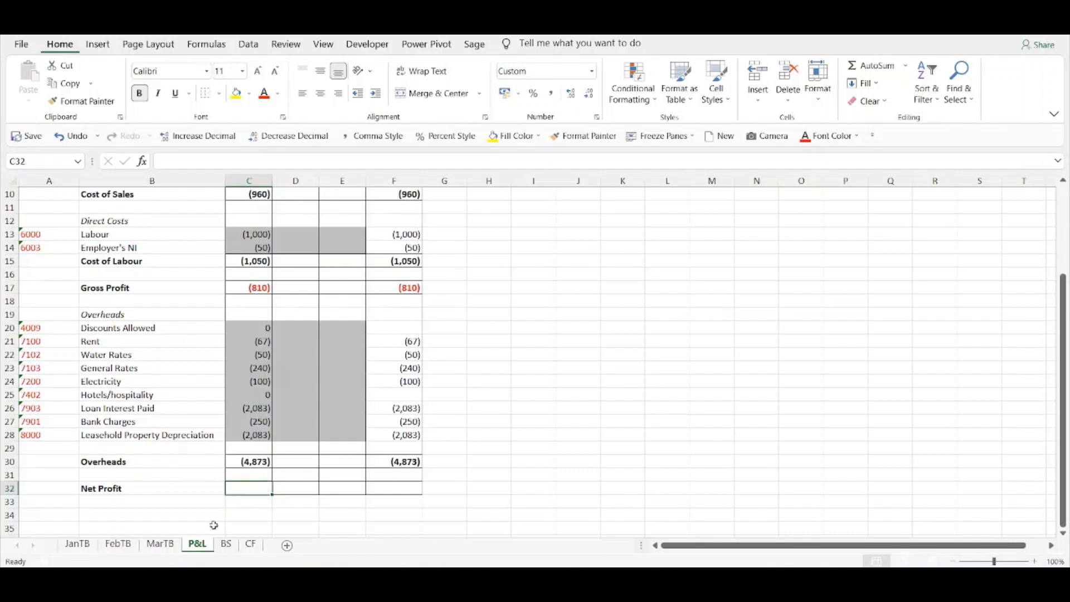
text(=)
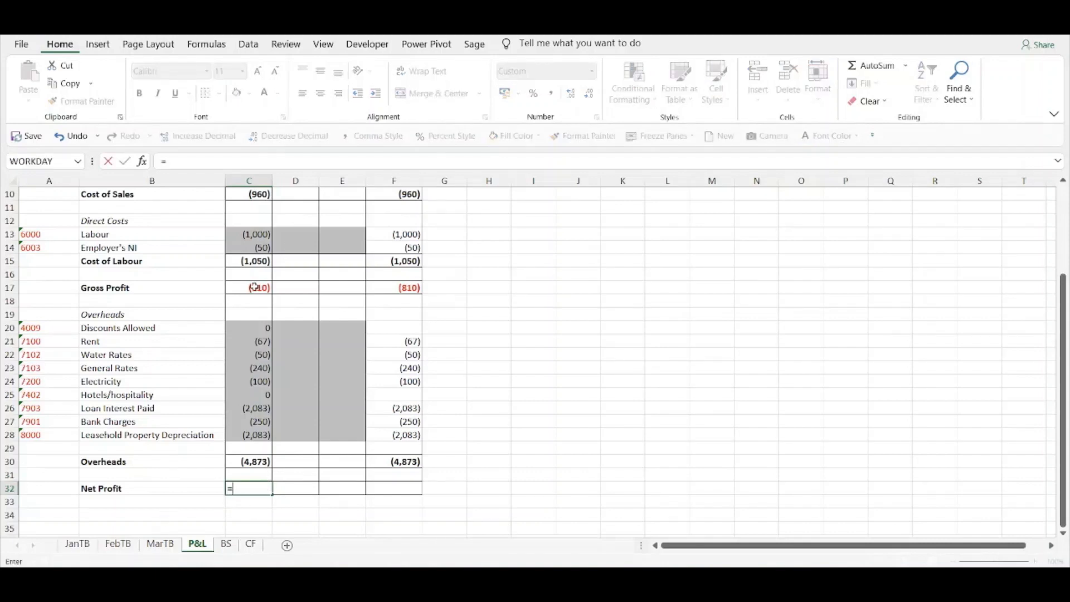
click(255, 287)
text(+)
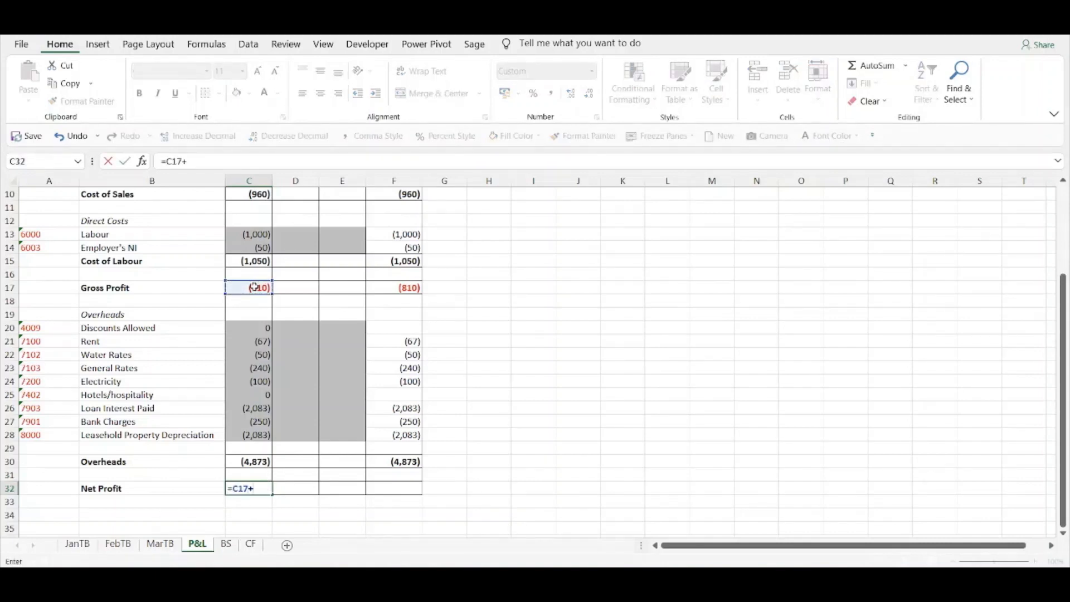
click(232, 466)
key(Return)
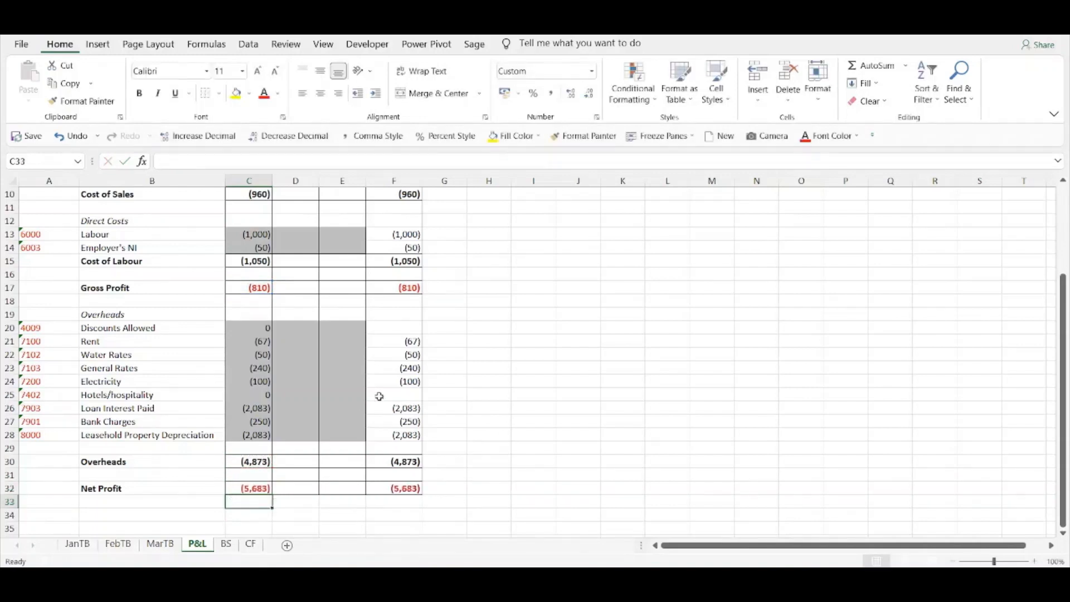
Examine the January Sales formula in C3 and compare the balances on the JanTB and FebTB trial balance sheets.
scroll(380, 396, up, 3)
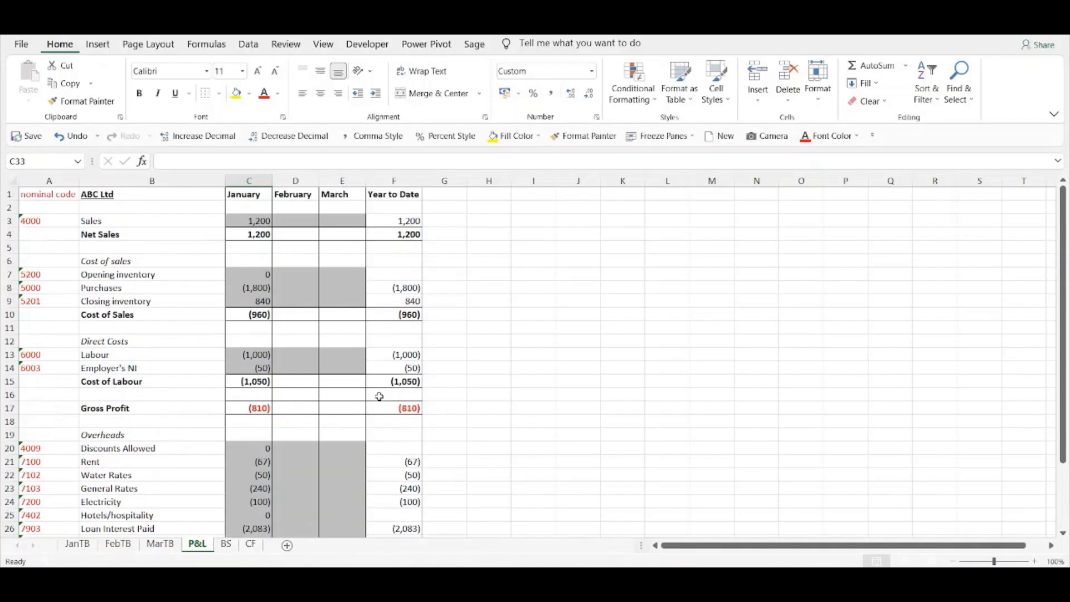
click(292, 222)
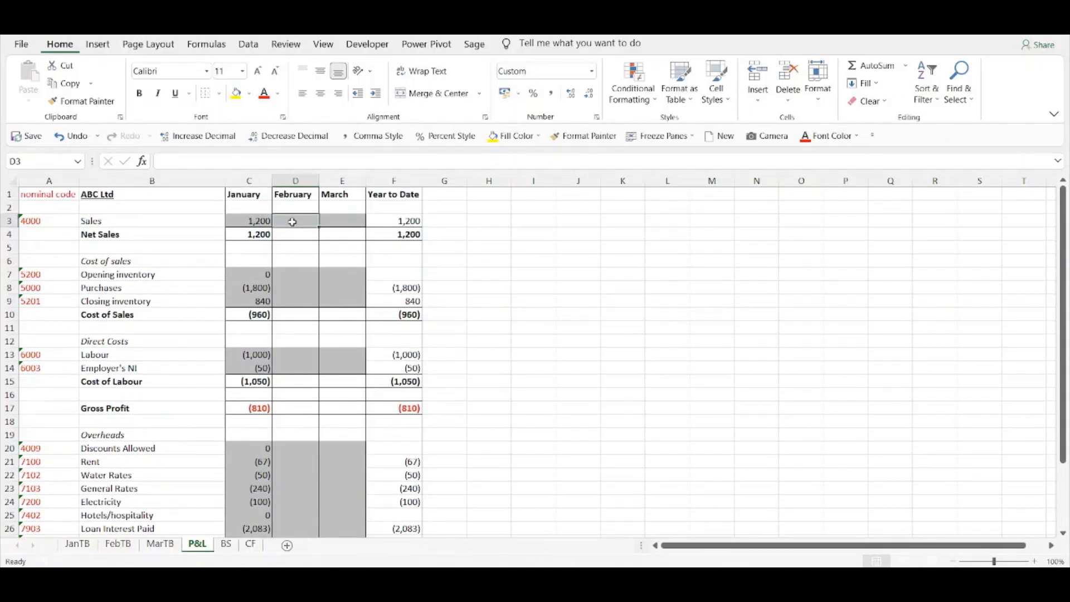
click(249, 221)
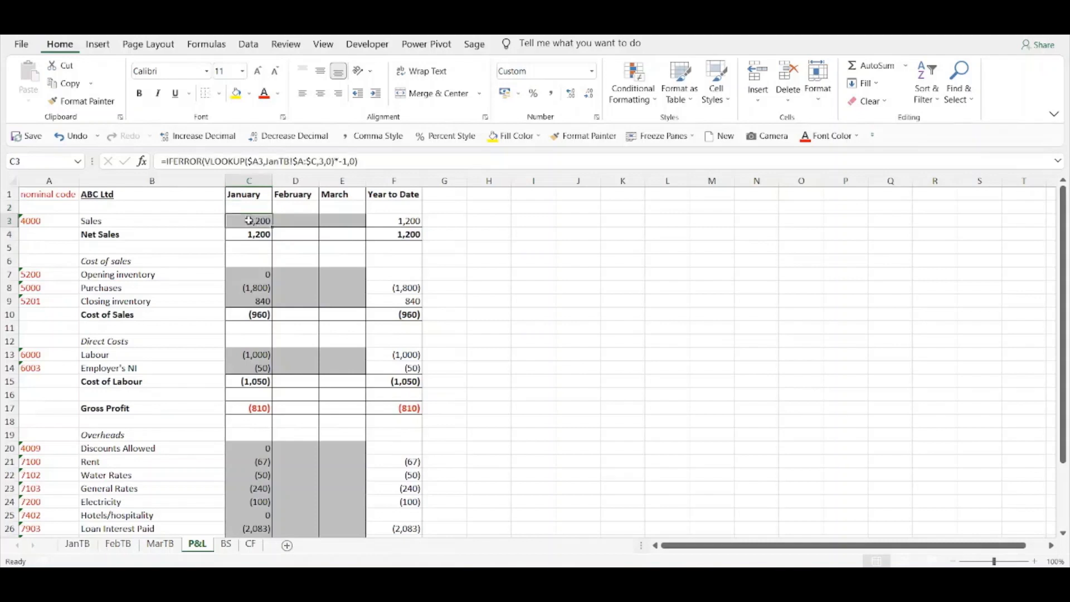
click(283, 221)
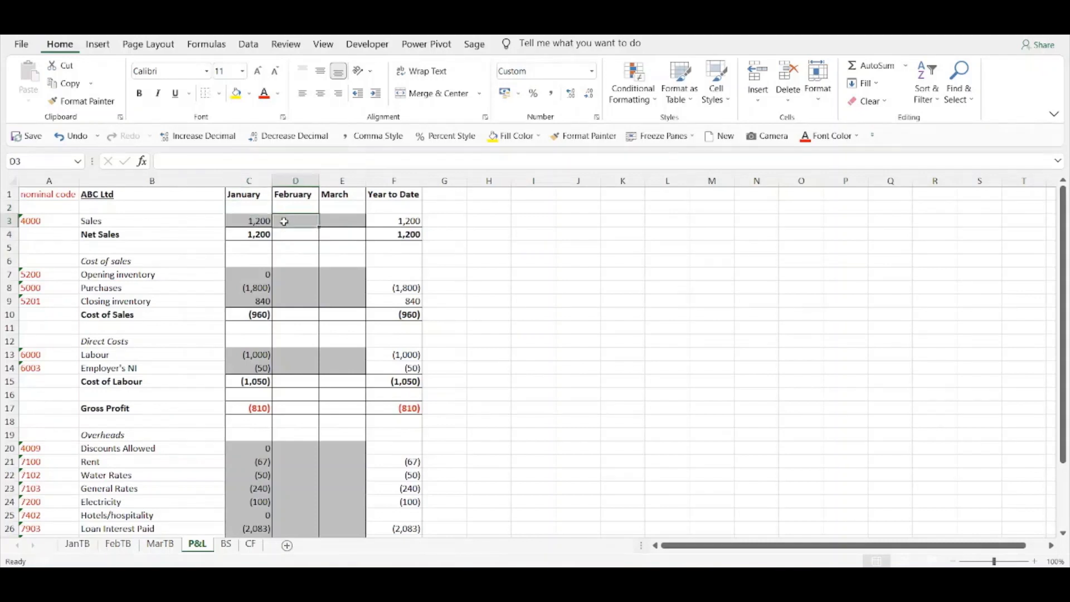
click(117, 548)
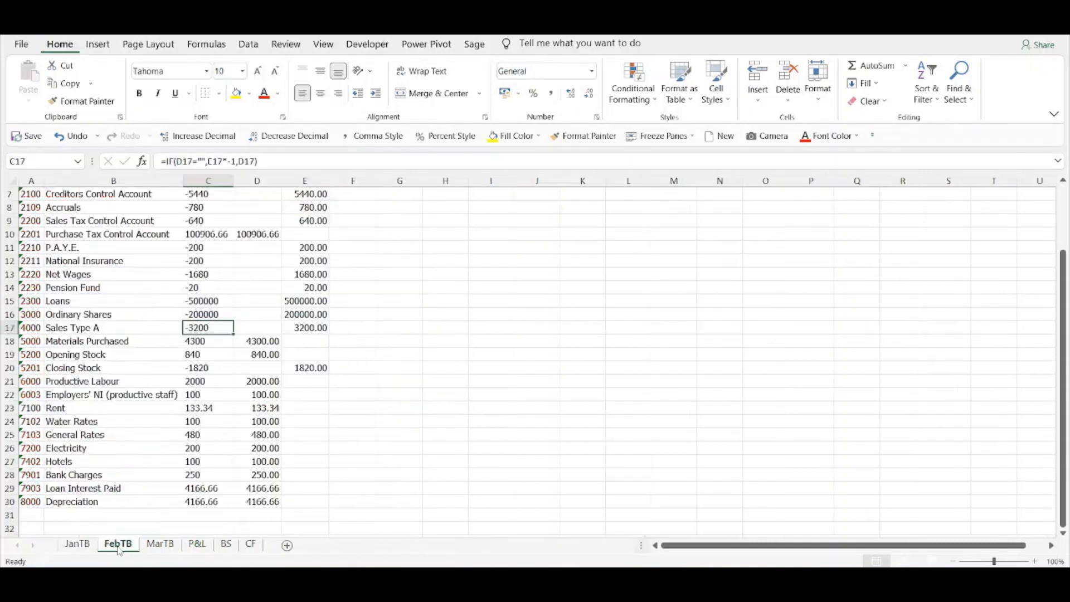
click(81, 546)
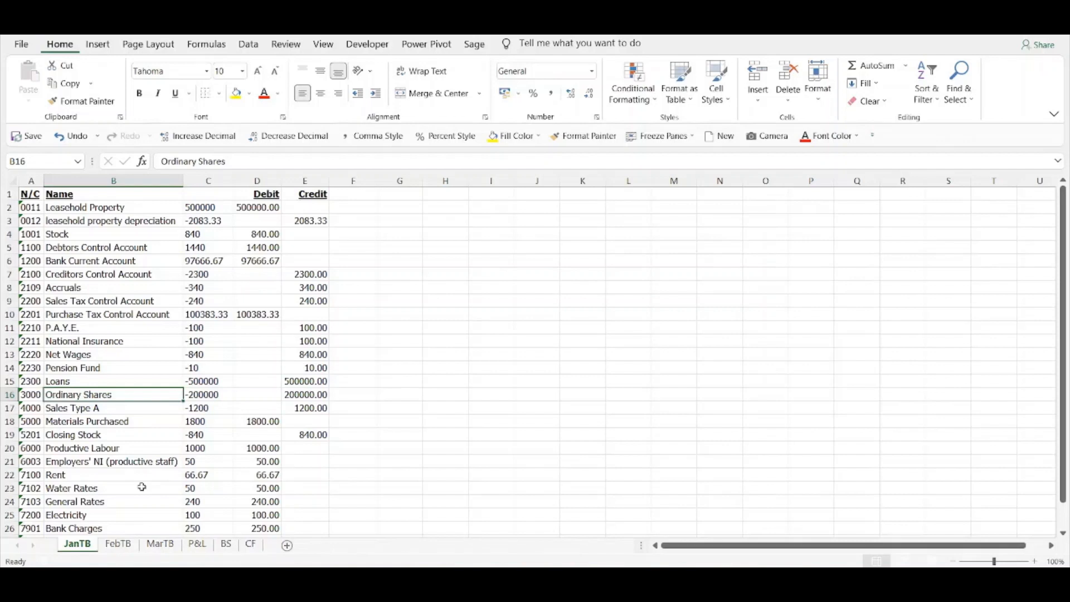
click(129, 550)
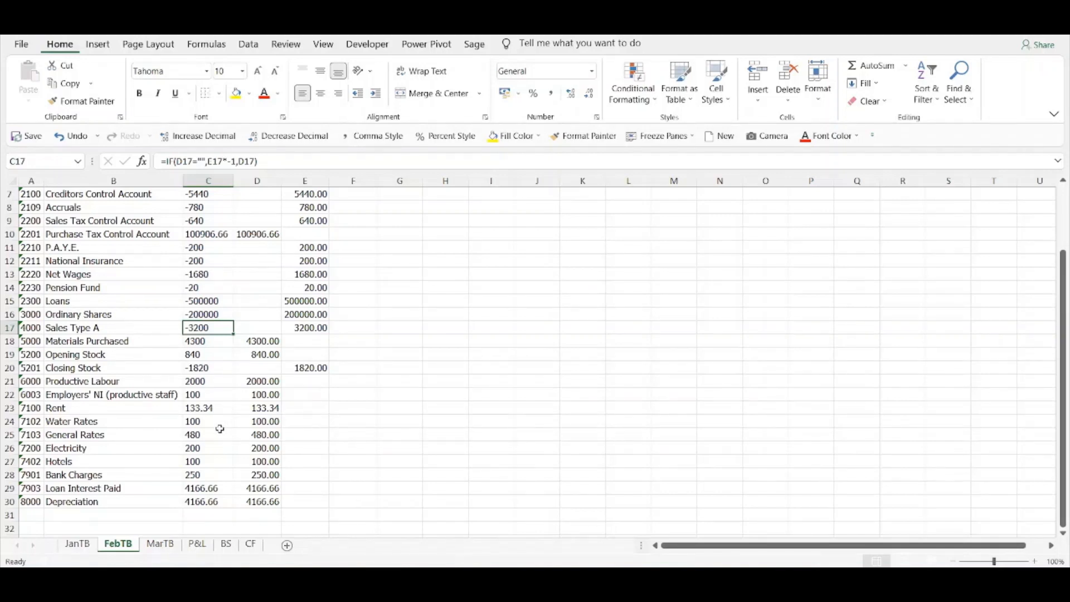
click(197, 544)
Copy the January Sales formula text from C3 into February Sales in D3 with its references unchanged.
click(258, 221)
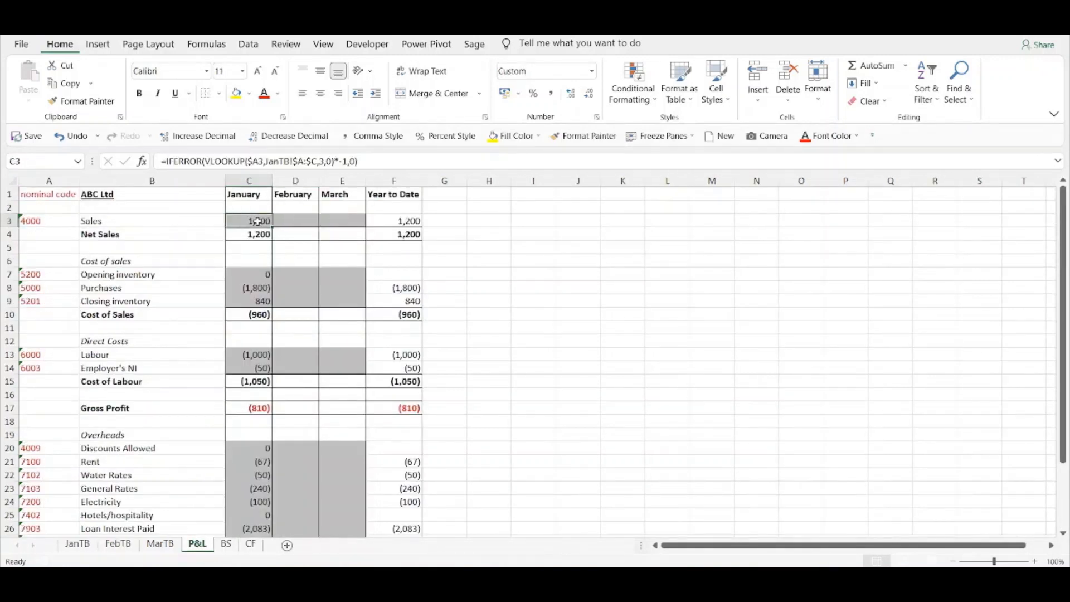
drag(374, 161, 168, 161)
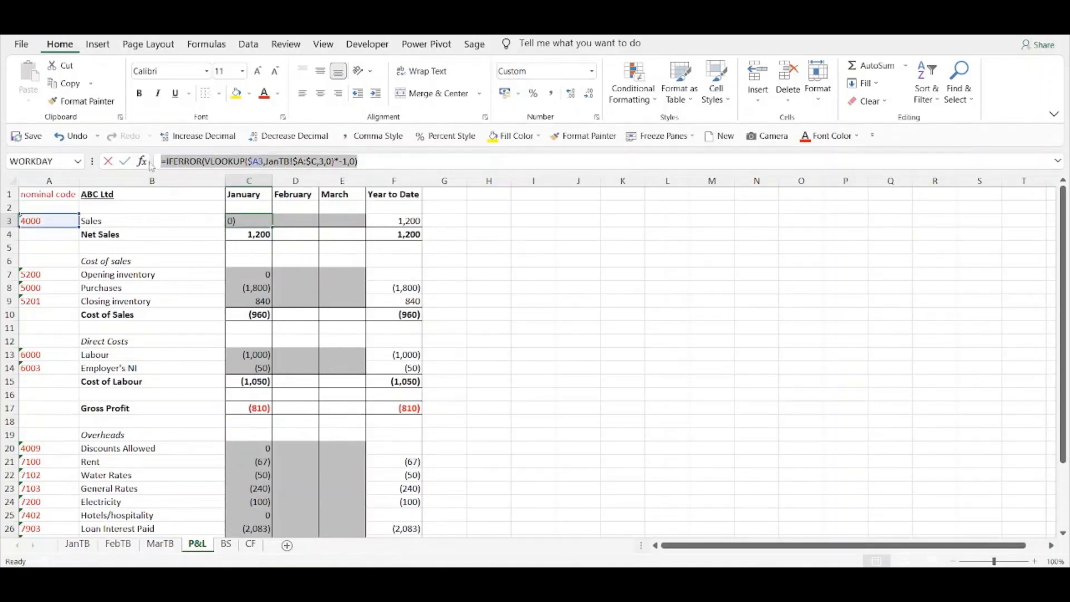
key(ctrl+c)
key(Escape)
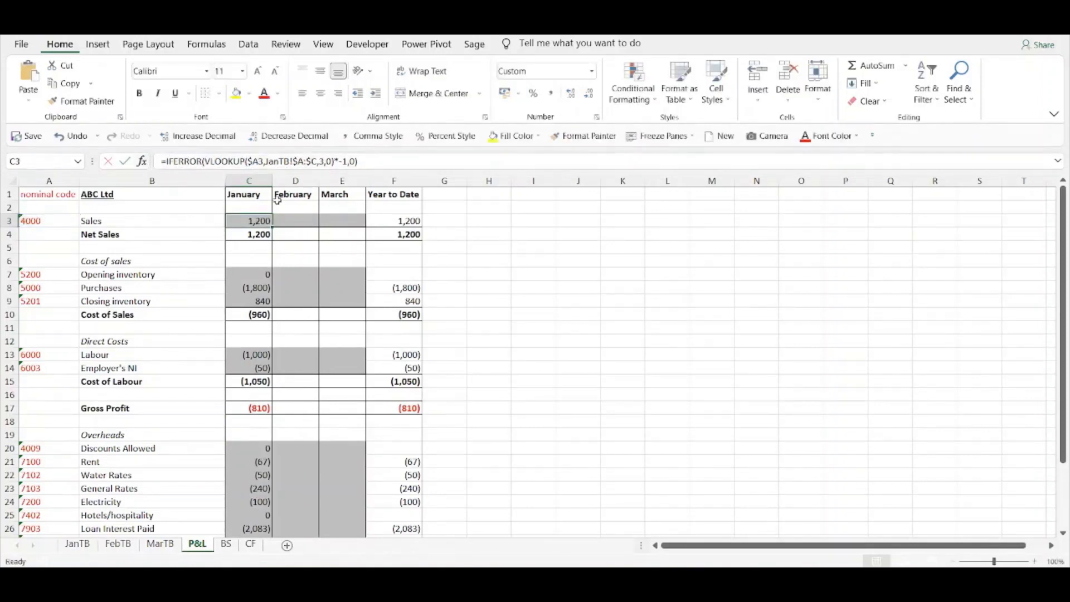
click(304, 220)
click(249, 161)
key(ctrl+v)
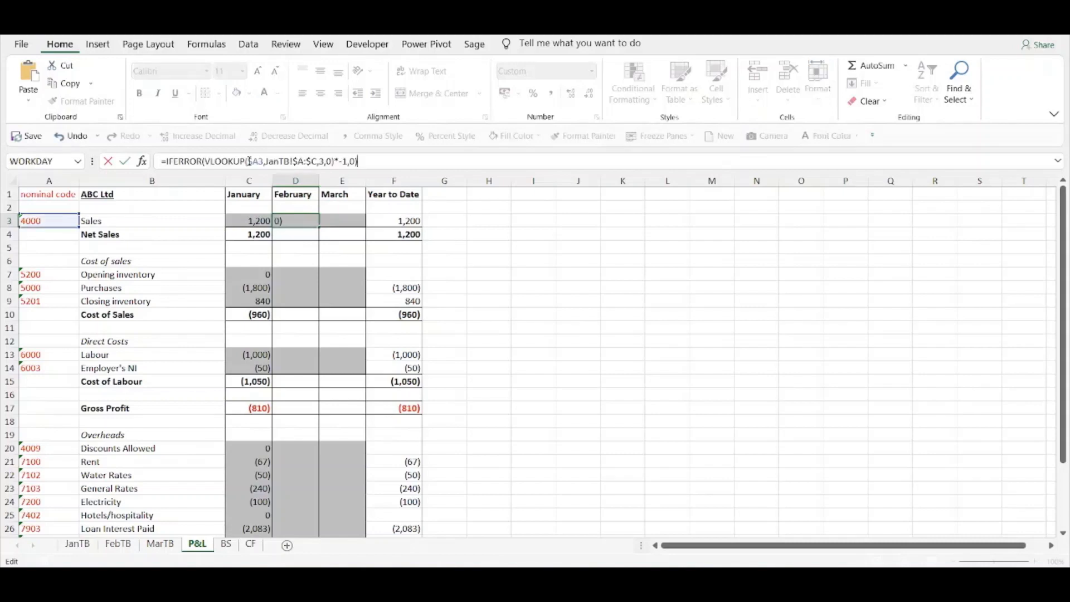
key(Return)
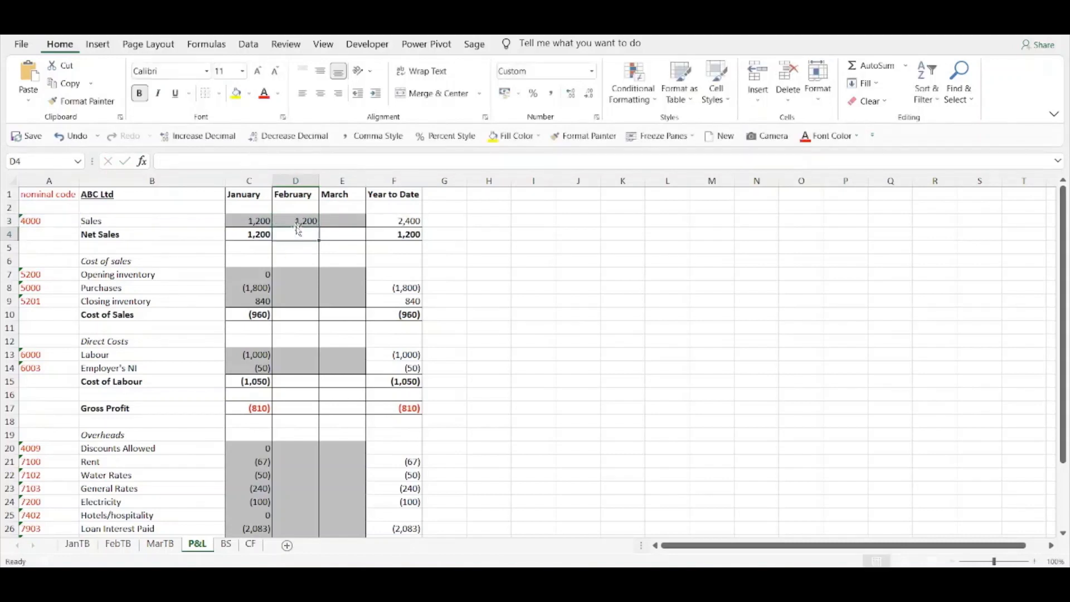
Append -SUM($C3:C3) to the February Sales formula in D3 to subtract the prior months' sales.
click(293, 221)
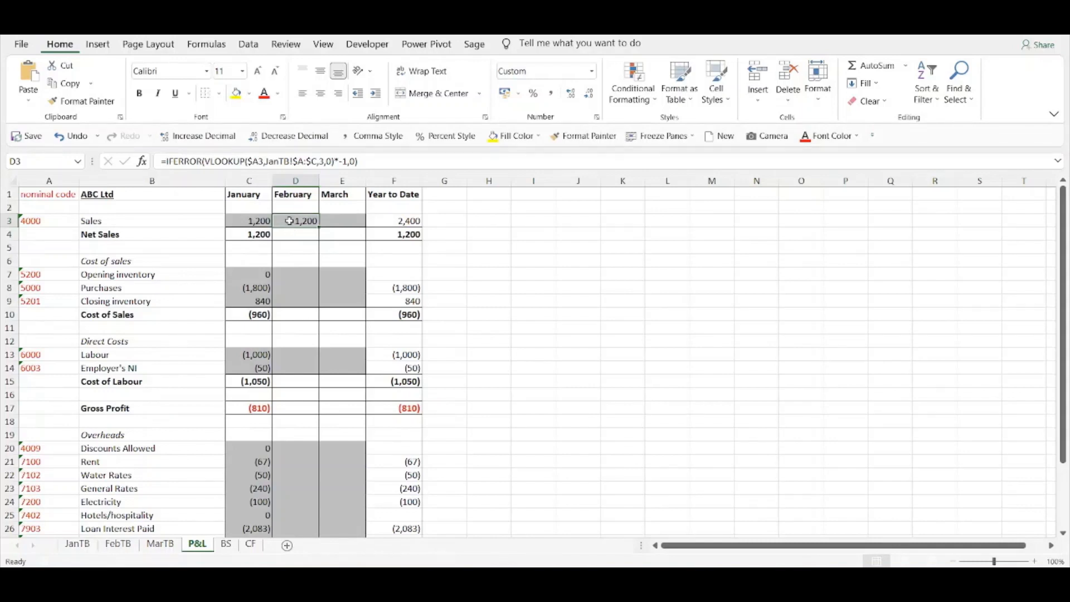
click(373, 161)
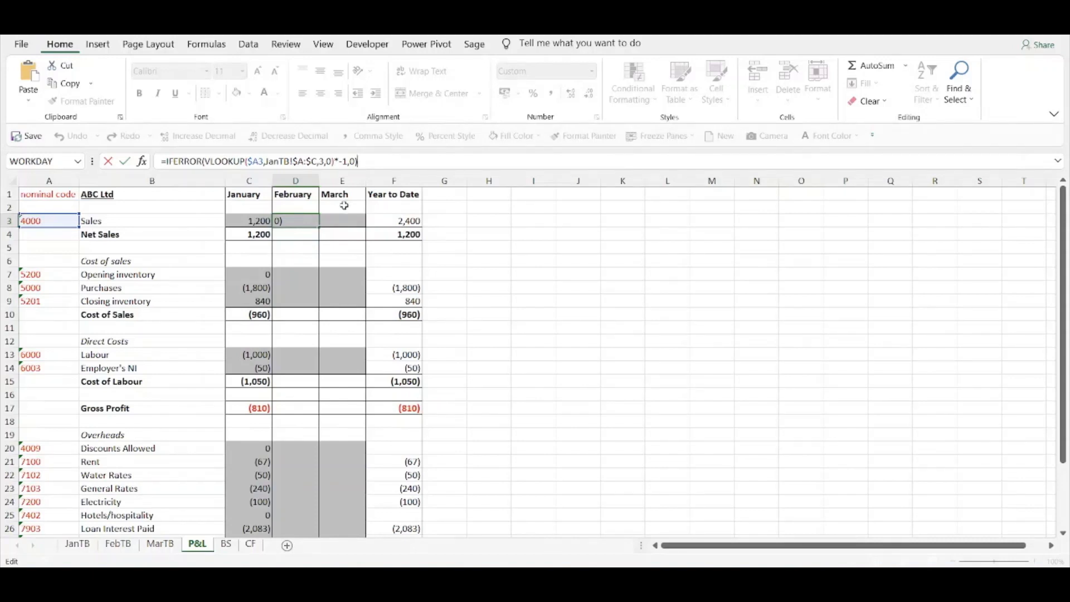
text(-SUM()
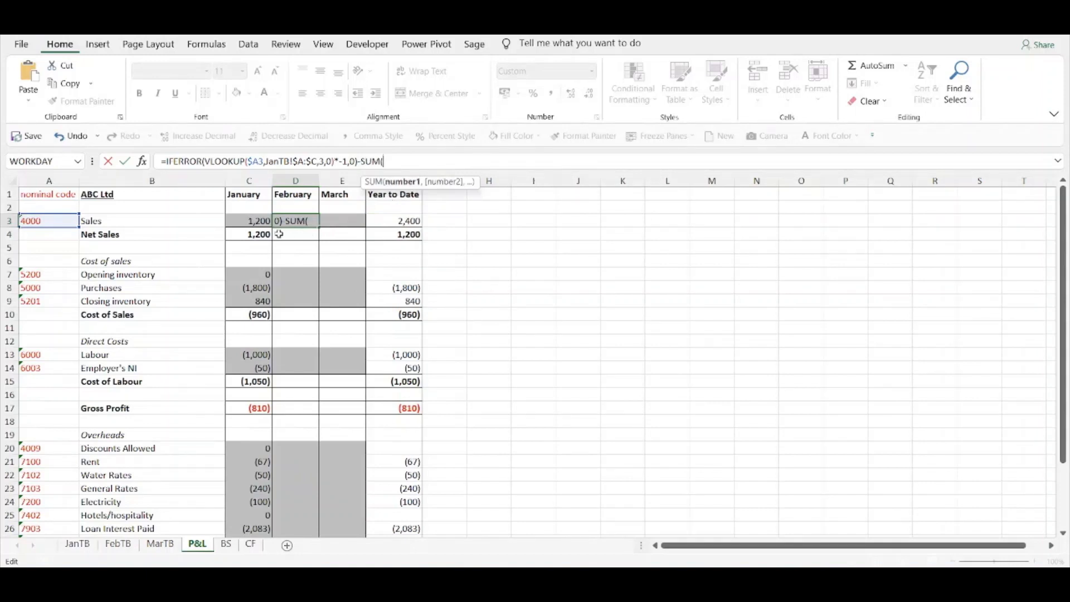
click(251, 221)
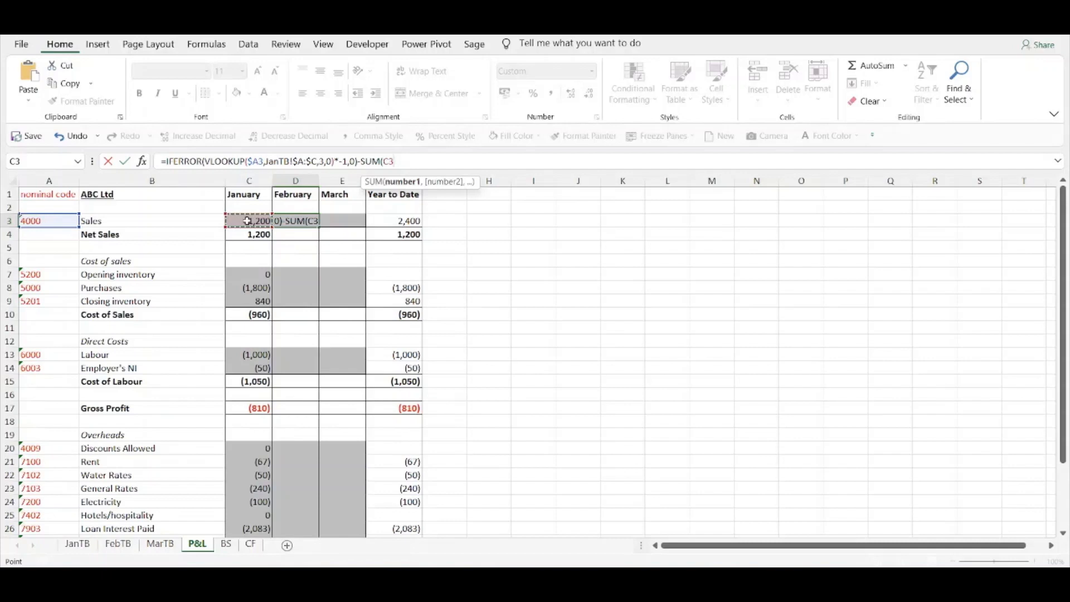
key(F4)
key(F4)
key(F4)
key(F2)
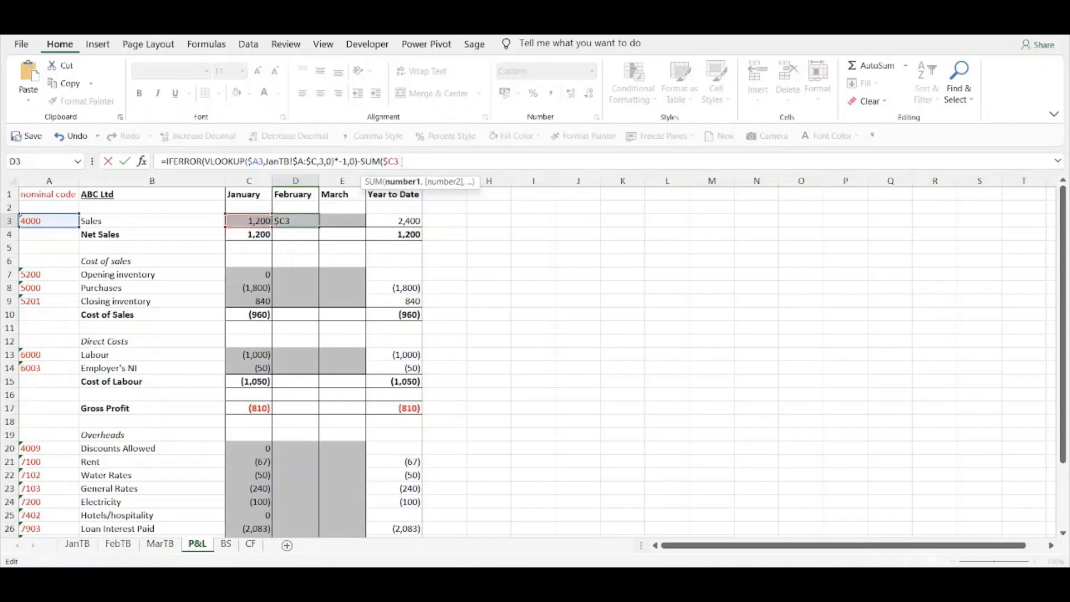
click(244, 221)
click(421, 162)
text())
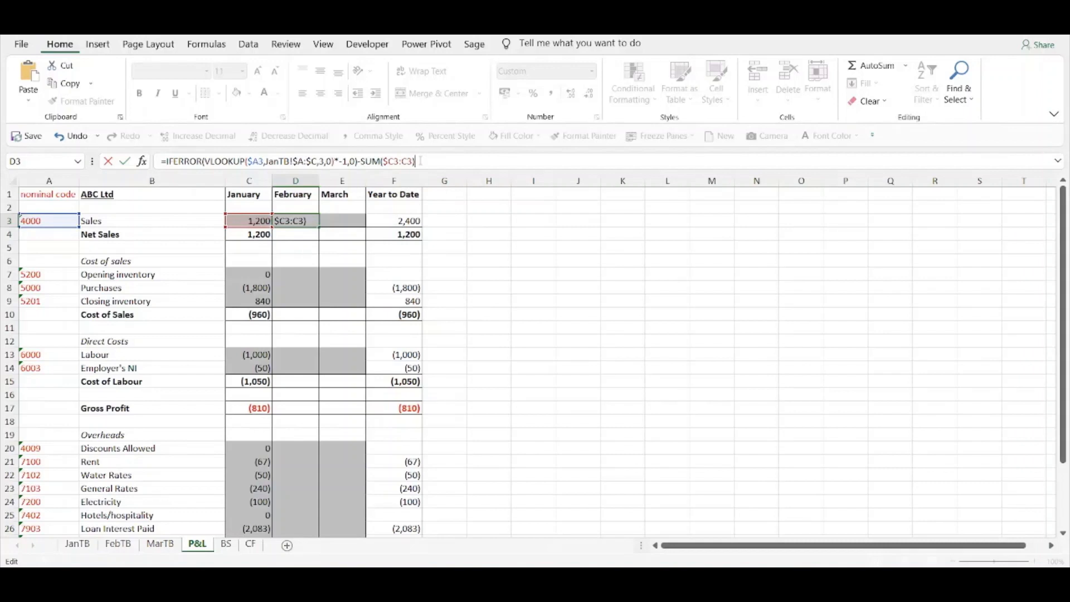
key(Return)
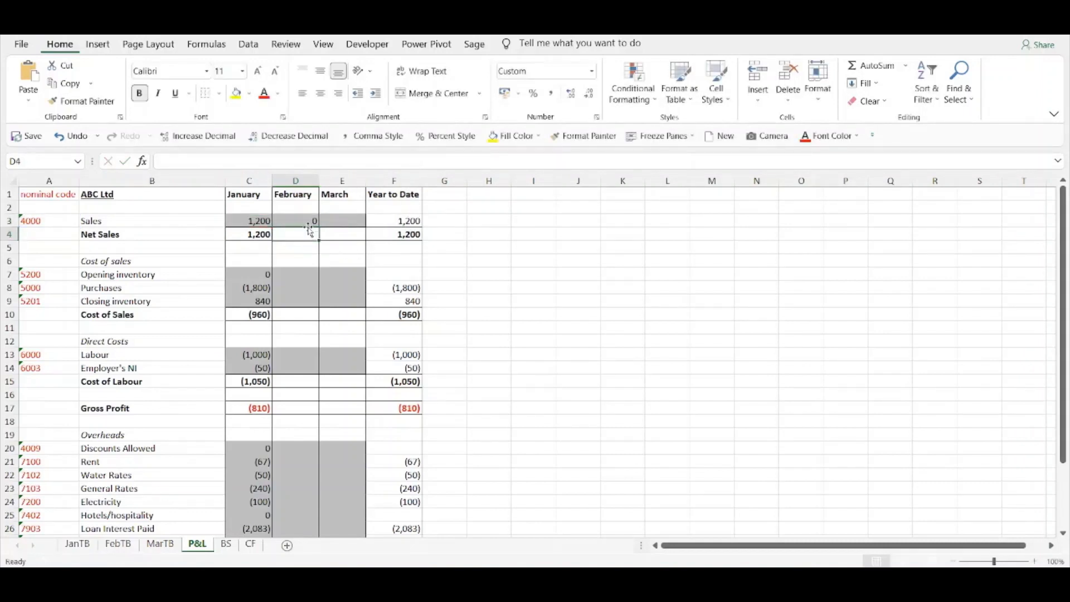
Change the lookup sheet in the D3 formula from JanTB to FebTB.
click(308, 220)
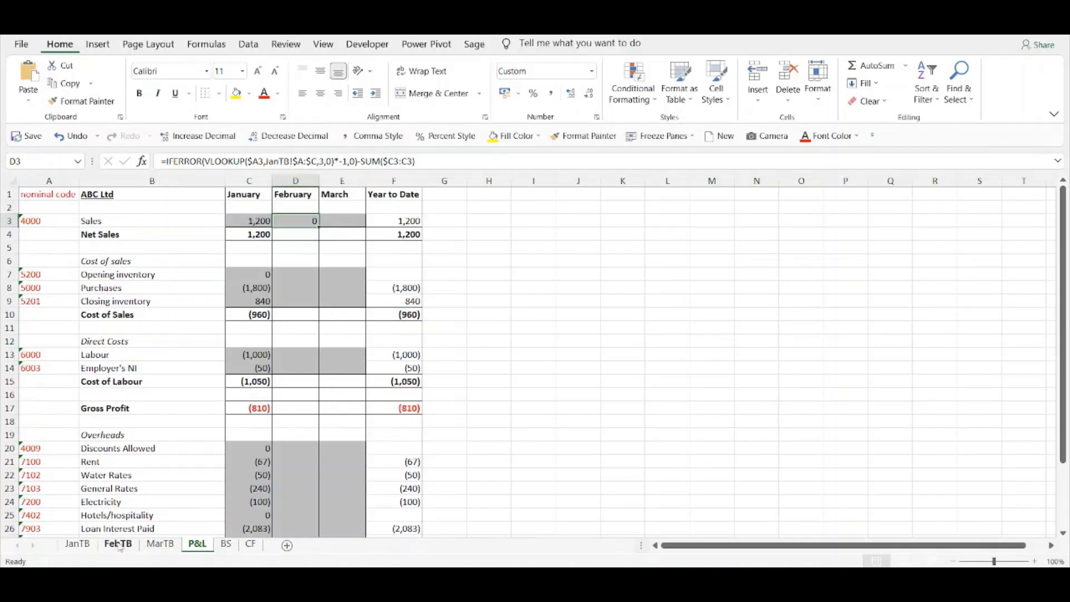
click(282, 161)
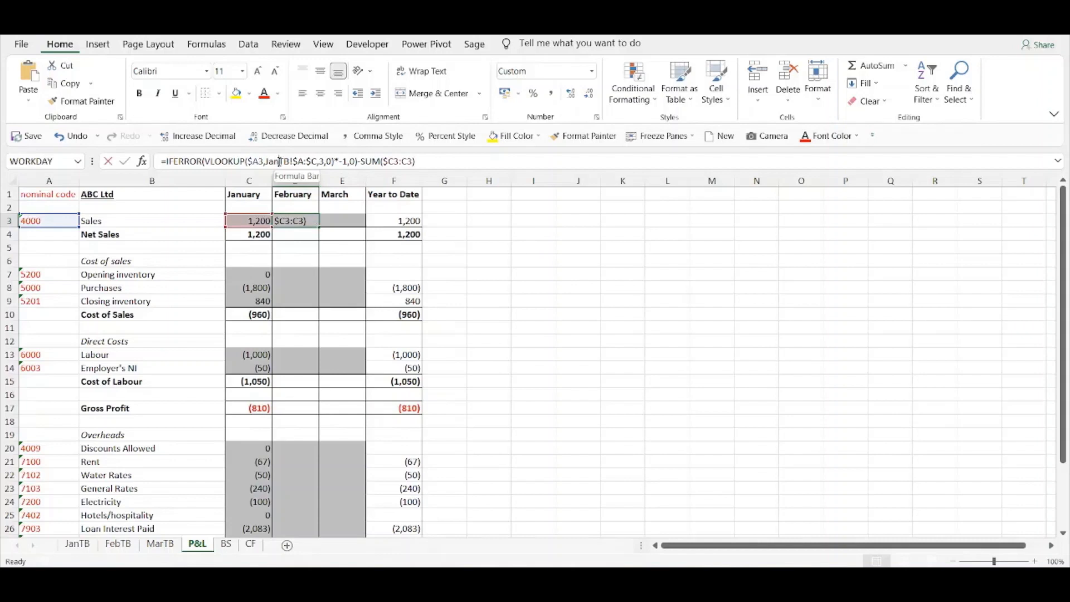
drag(267, 161, 266, 162)
text(Feb)
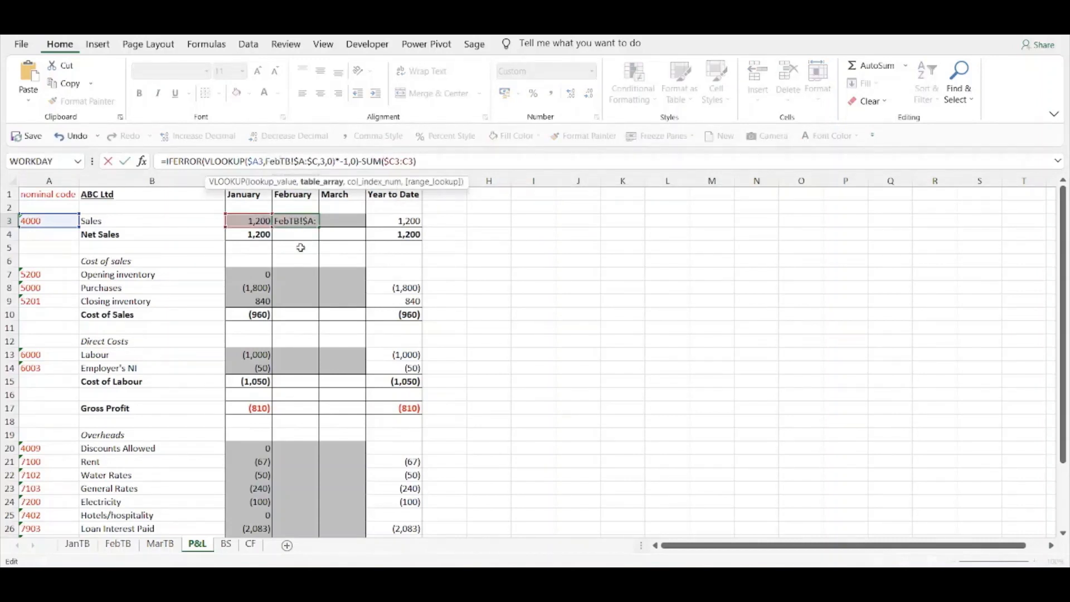
key(Return)
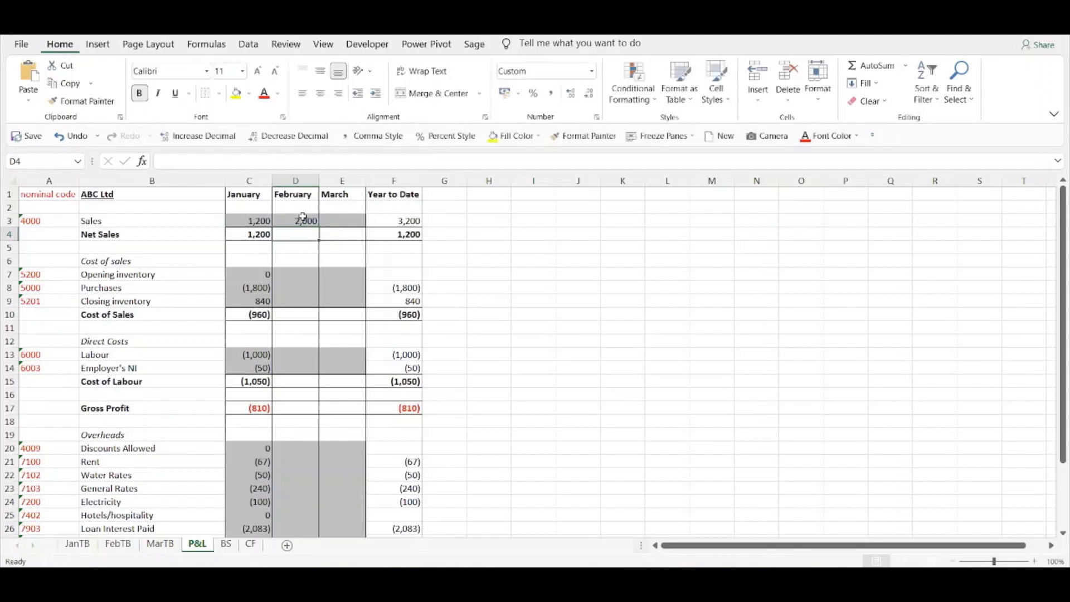
Check the February Sales formula in D3 against the cumulative Sales Type A balance on the FebTB sheet.
click(300, 220)
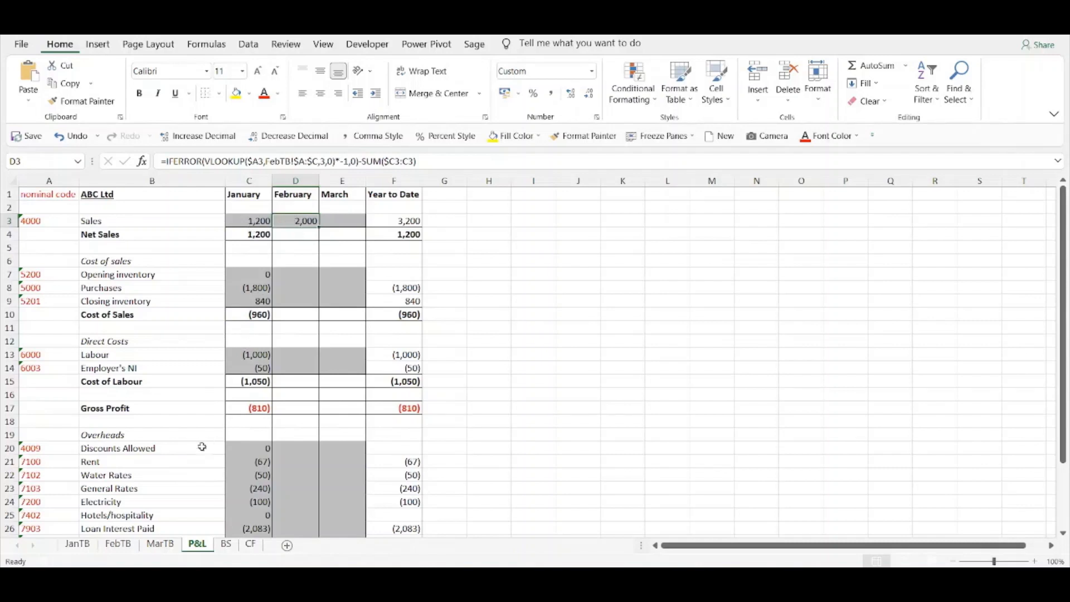
click(119, 544)
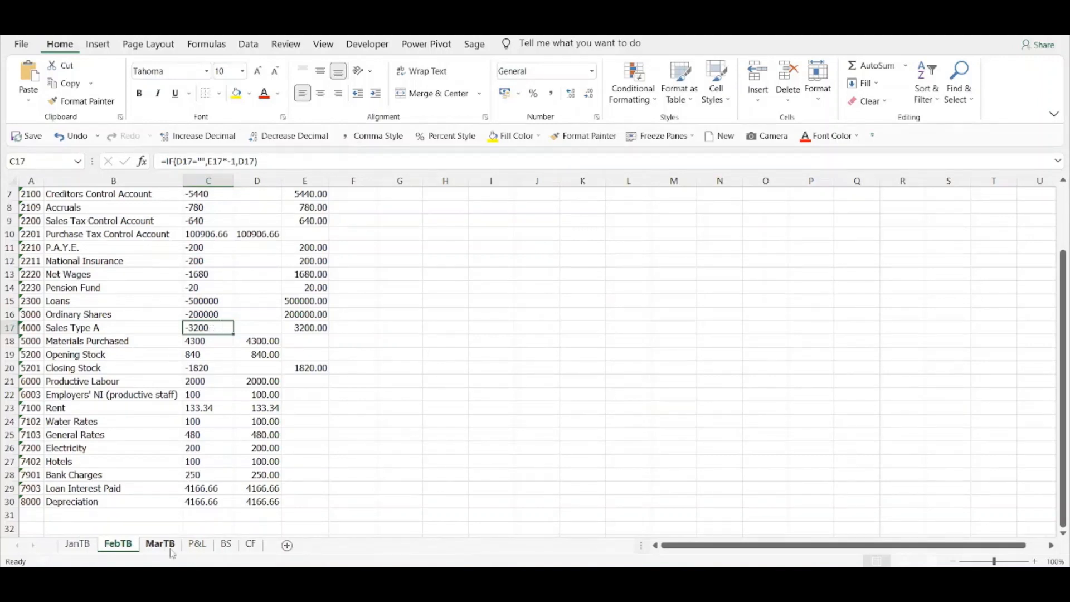
click(197, 544)
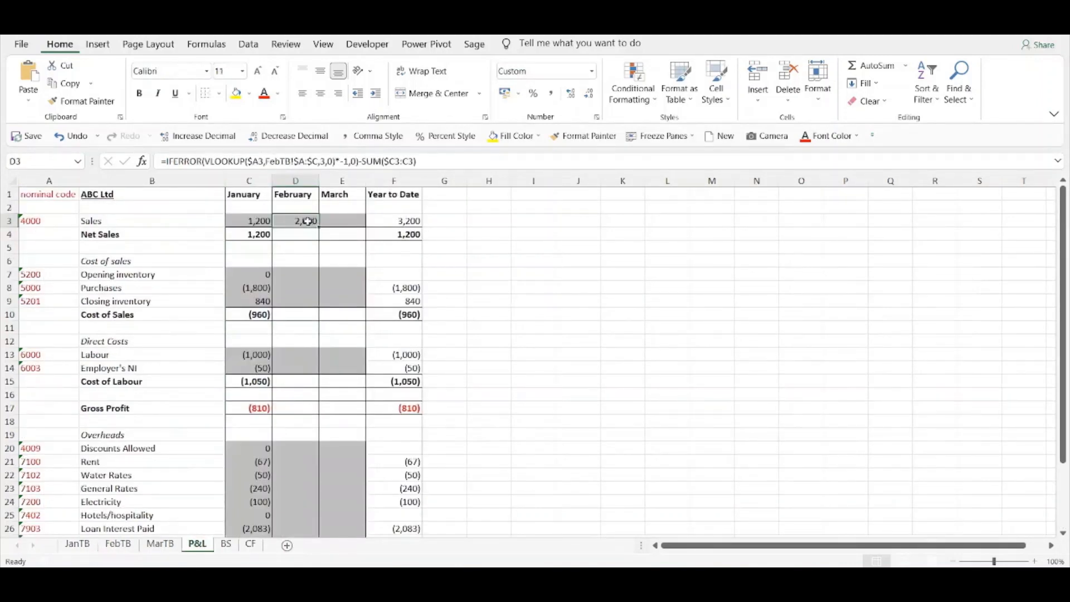
Copy the February Sales formula from D3 into the February cost and overhead lines D7:D9, D13:D14 and D20:D28.
key(ctrl+c)
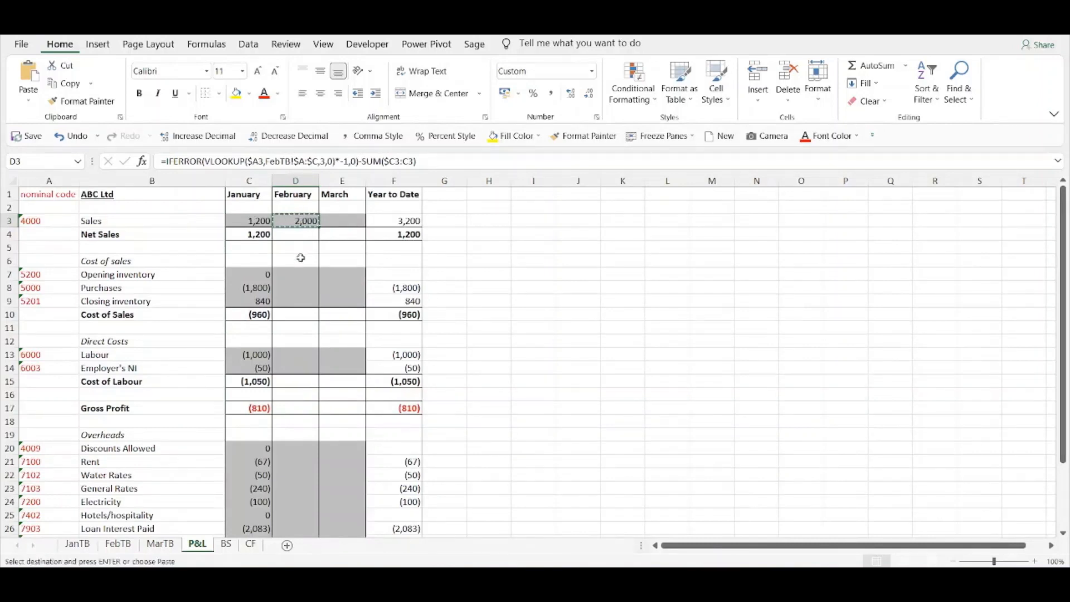
click(295, 274)
drag(293, 284, 291, 301)
ctrl+drag(293, 341, 288, 355)
ctrl+click(287, 340)
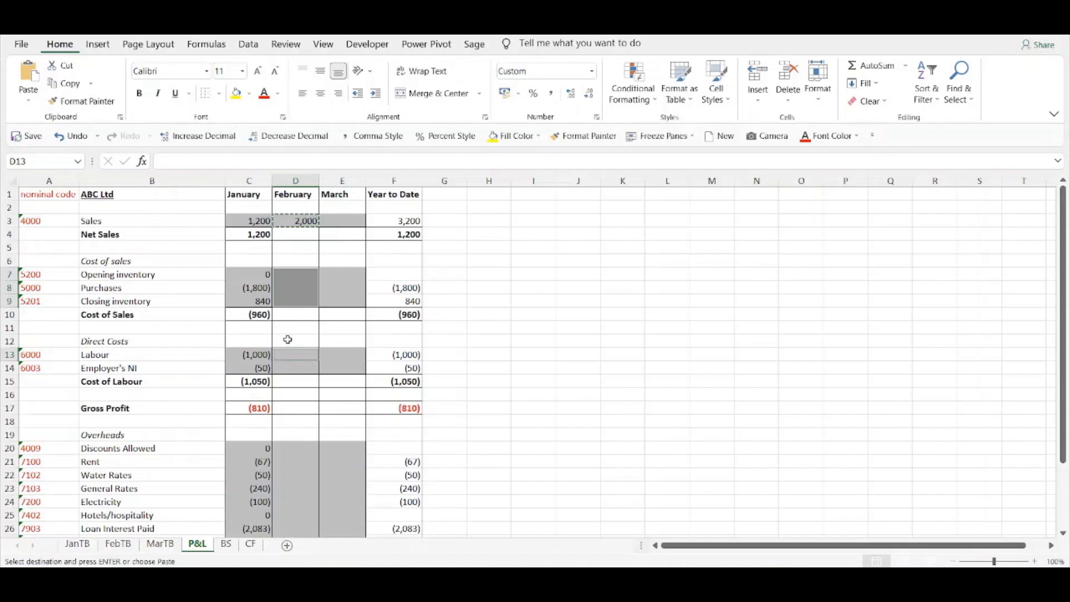
ctrl+click(287, 351)
ctrl+click(287, 353)
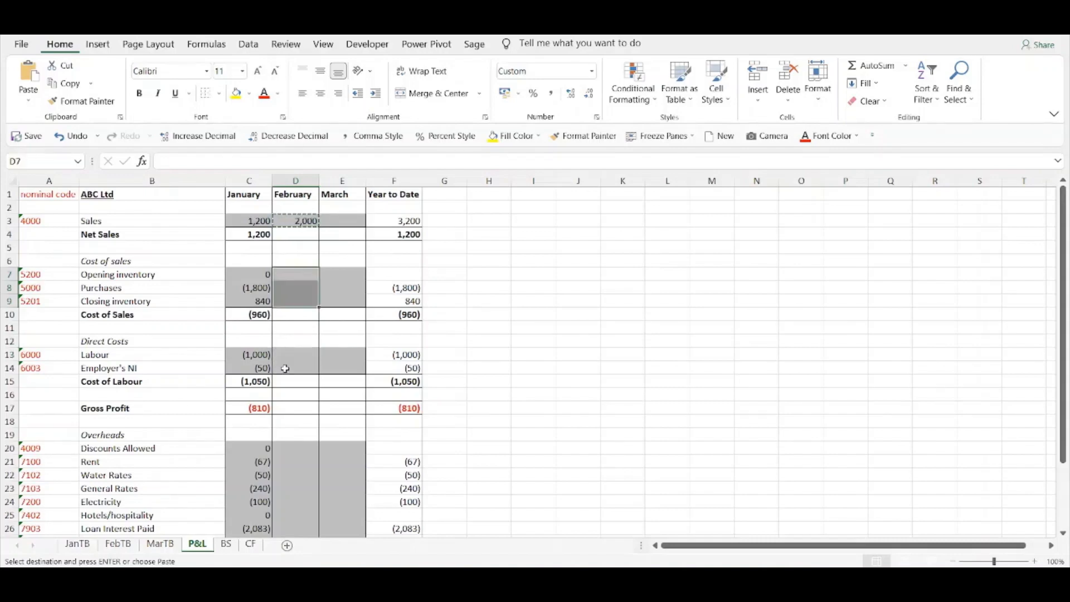
scroll(290, 362, down, 1)
ctrl+drag(297, 314, 296, 328)
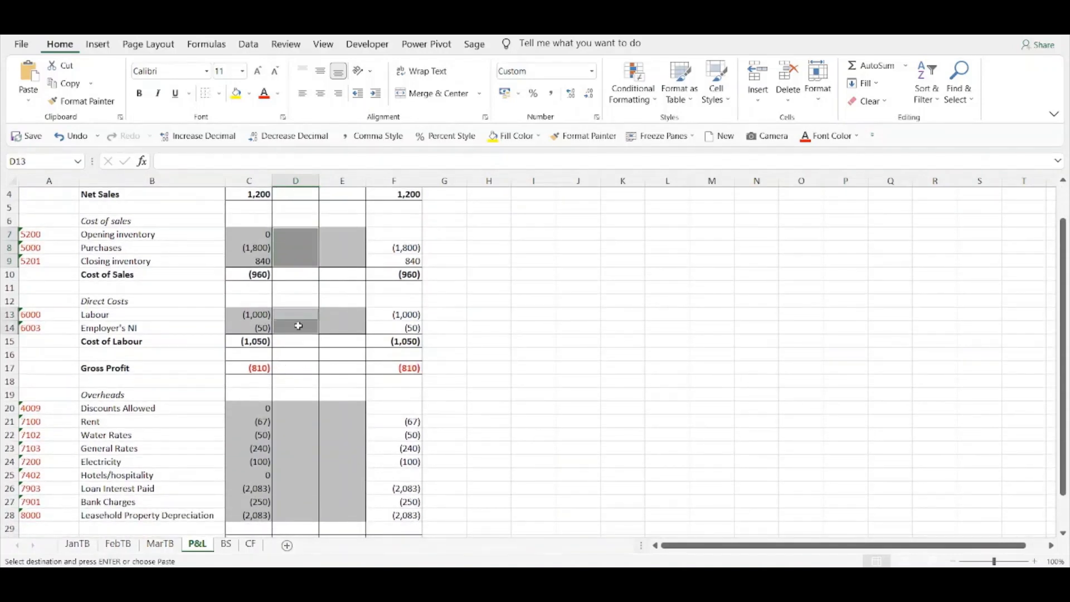
ctrl+drag(303, 405, 301, 511)
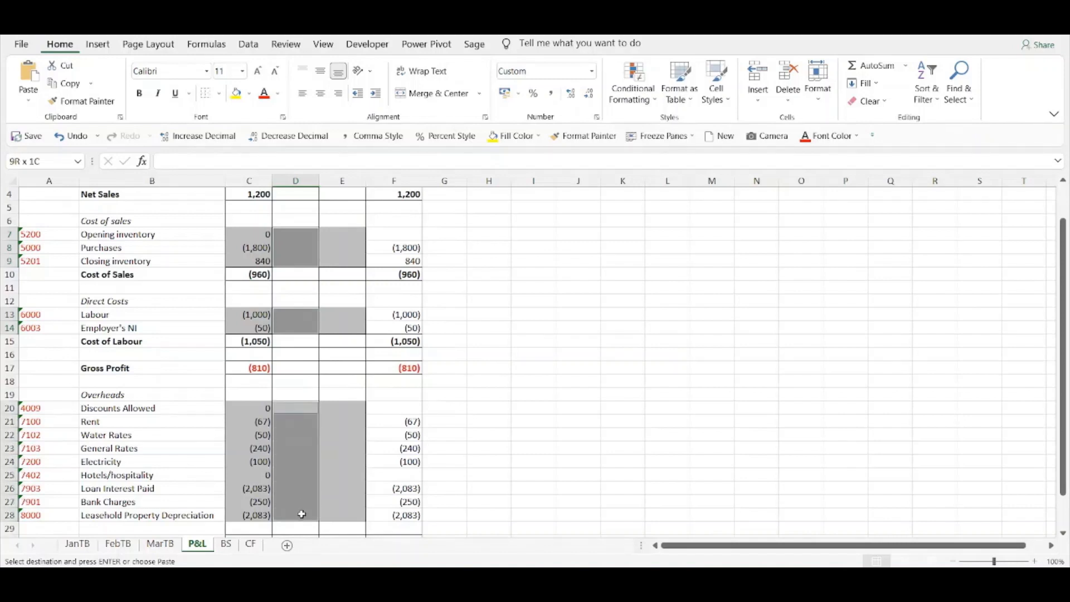
right_click(301, 481)
click(372, 229)
click(300, 342)
scroll(292, 254, up, 1)
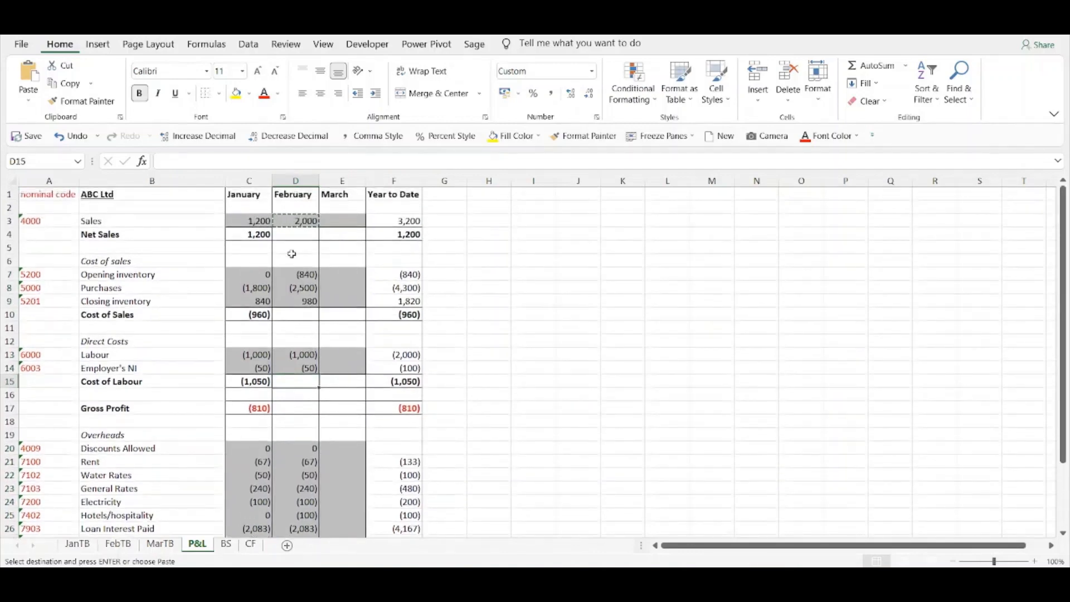
Extend the January Net Sales, Cost of Sales, Cost of Labour and Gross Profit formulas into the February column.
click(259, 237)
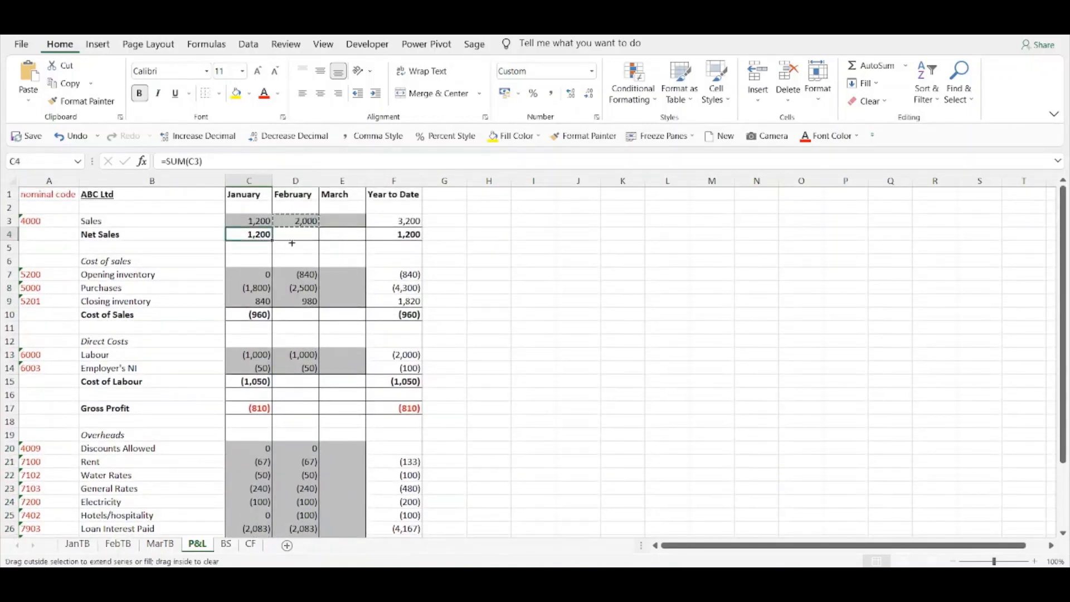
drag(291, 243, 301, 238)
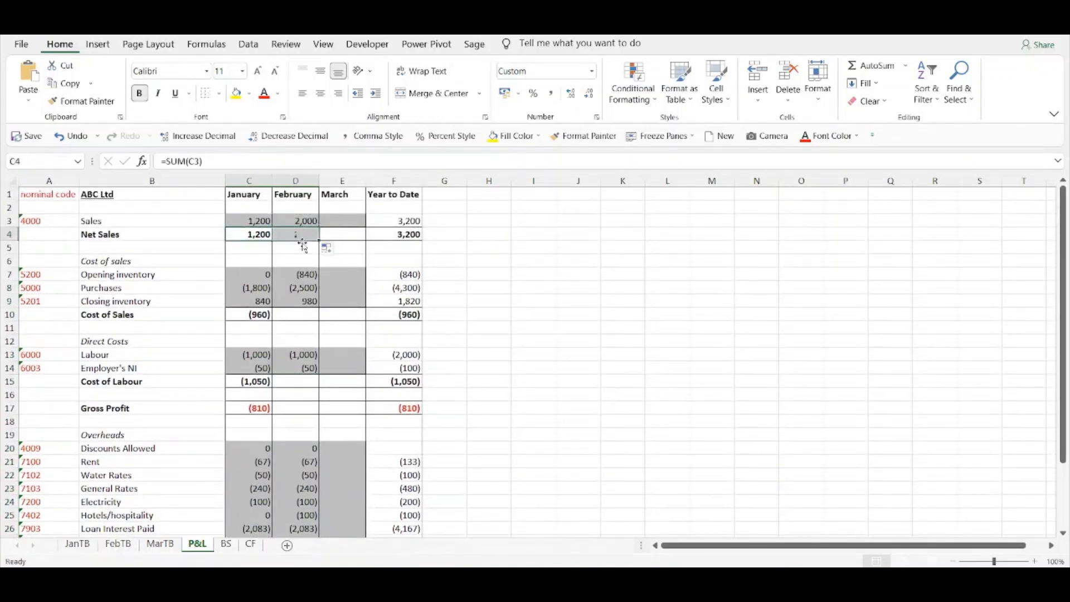
click(256, 313)
drag(272, 321, 303, 322)
click(256, 381)
drag(270, 385, 308, 415)
click(270, 410)
Extend the January Overheads and Net Profit formulas in C30:C32 into the February column.
scroll(288, 464, down, 5)
drag(256, 381, 312, 417)
click(355, 378)
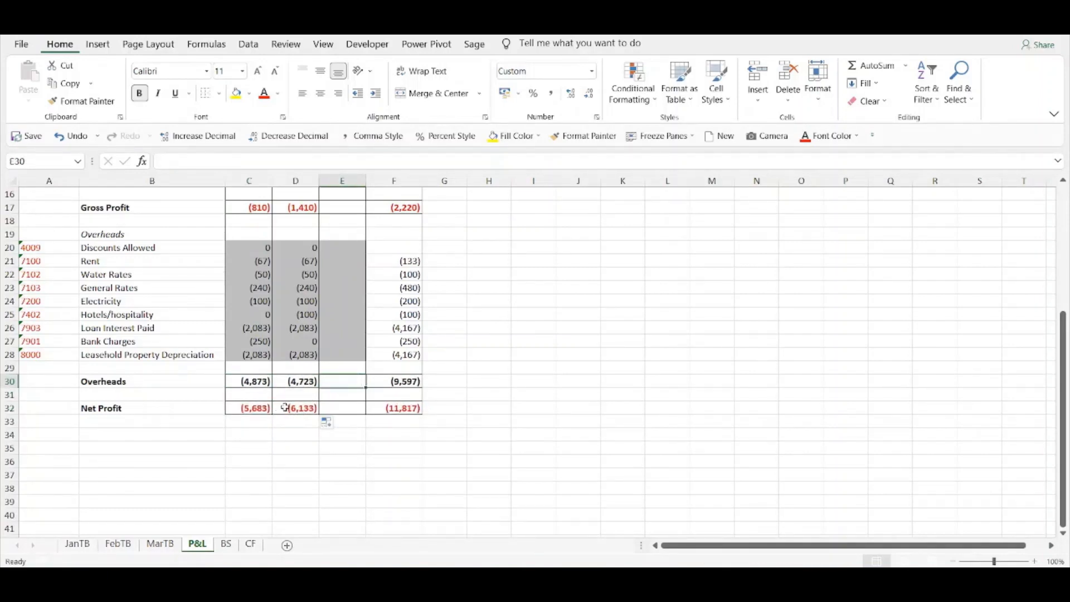
Copy the February formulas from Sales to Net Profit, D3:D32, into the March column starting at E3.
scroll(285, 408, up, 5)
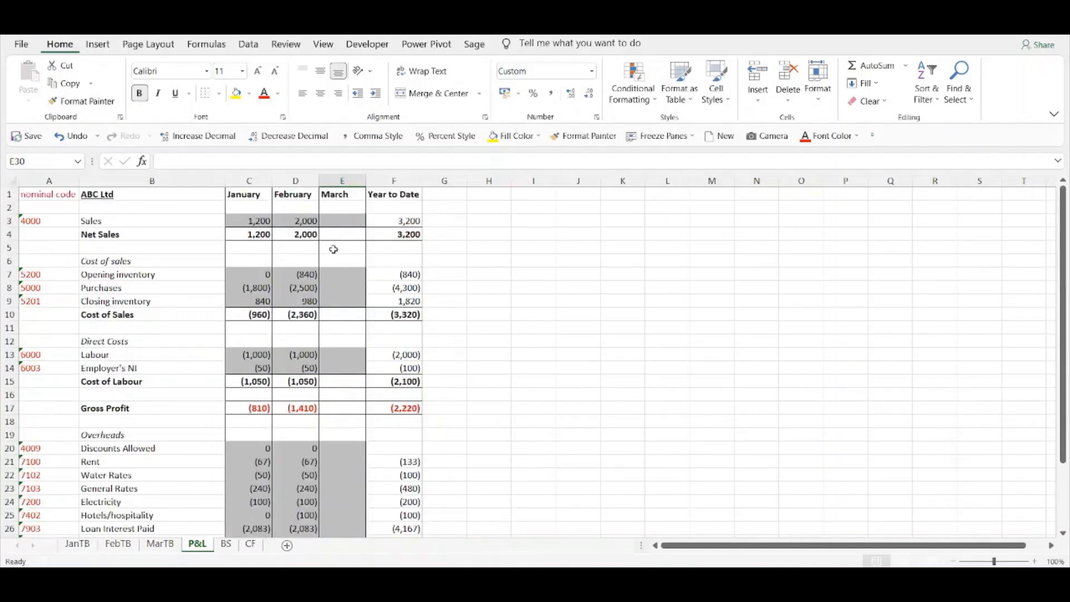
drag(306, 219, 326, 515)
scroll(289, 330, up, 3)
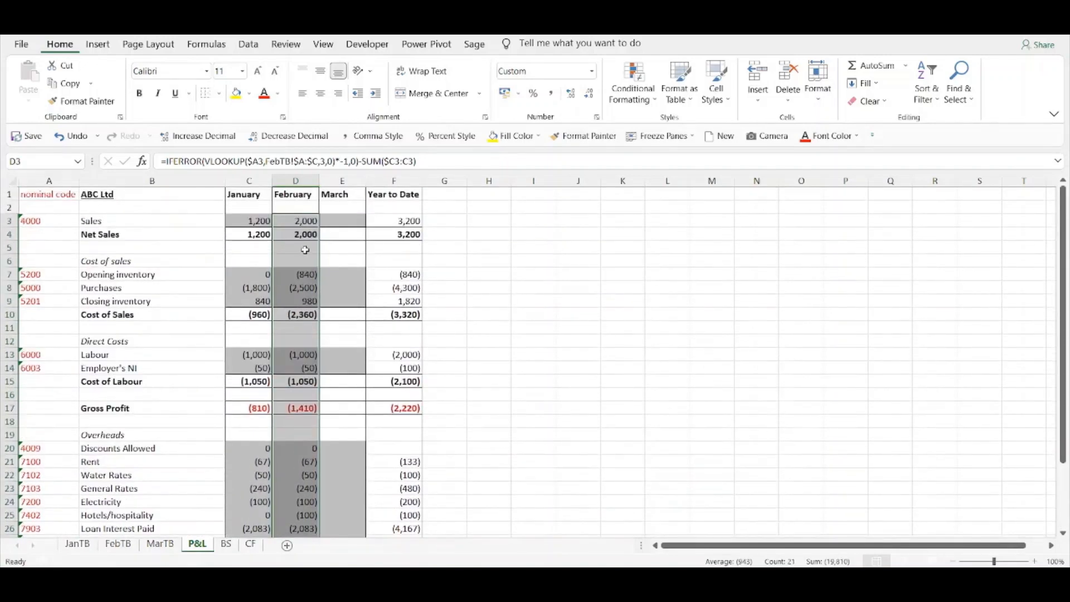
right_click(297, 223)
click(342, 249)
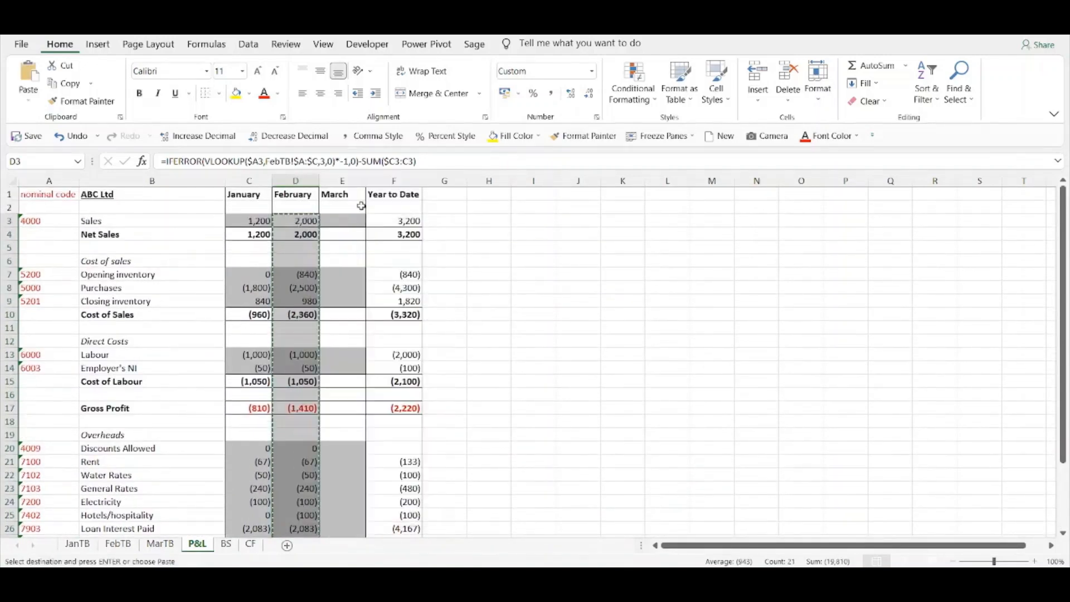
click(341, 221)
right_click(342, 221)
click(370, 280)
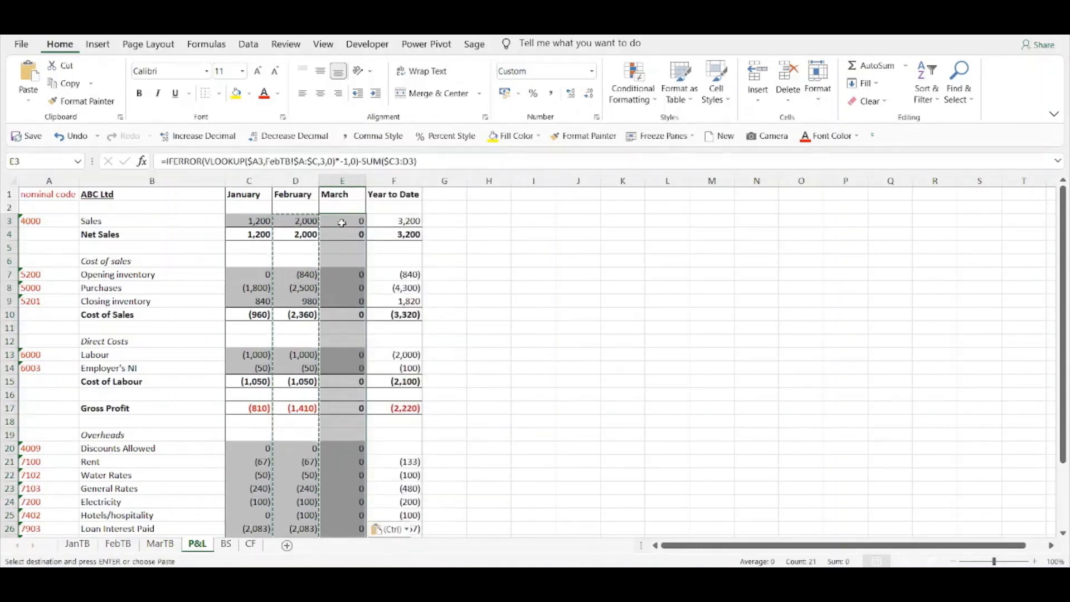
key(Escape)
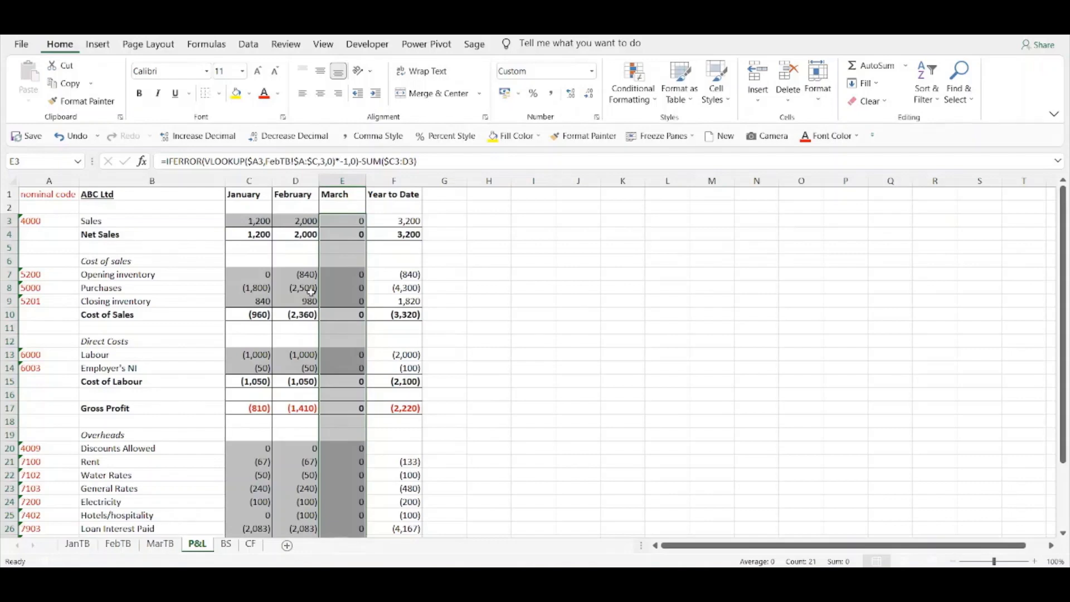
Replace every Feb with Mar in the March column formulas so that they look up the MarTB sheet.
drag(340, 221, 350, 511)
scroll(349, 511, up, 2)
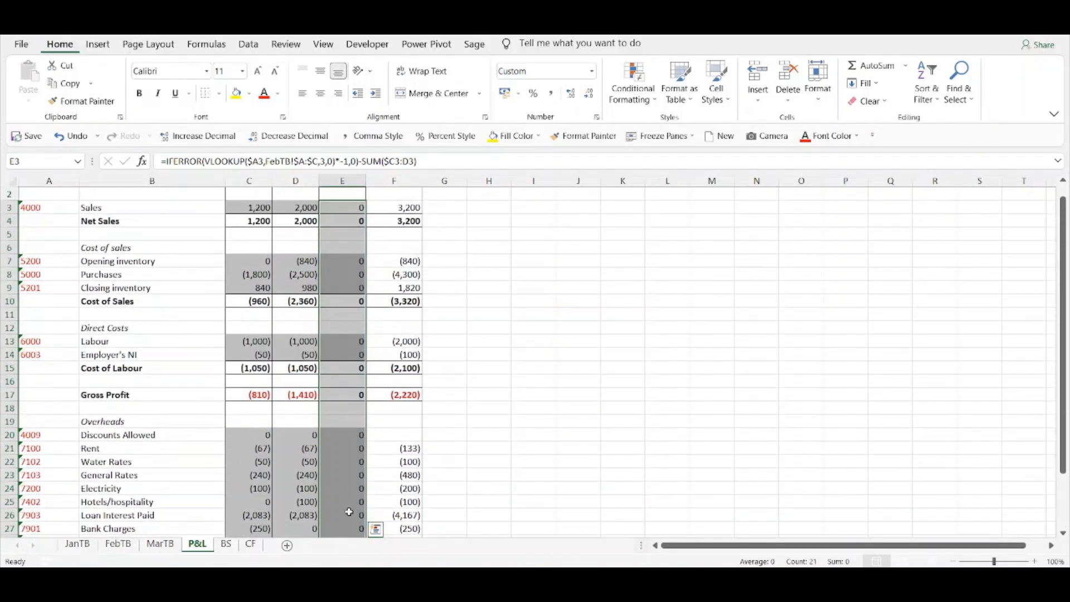
key(ctrl+h)
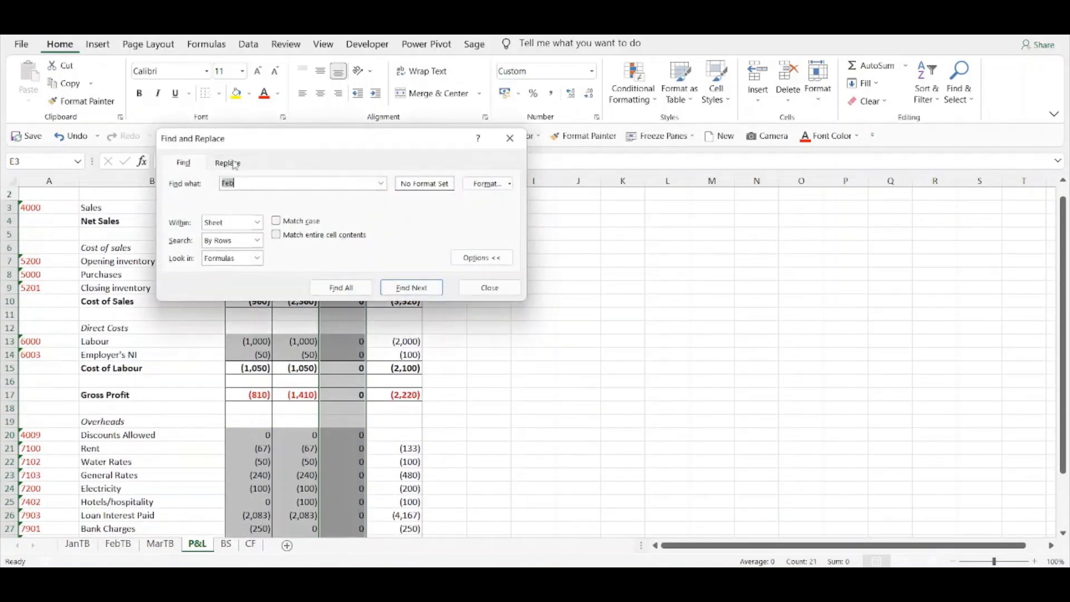
click(256, 198)
click(239, 183)
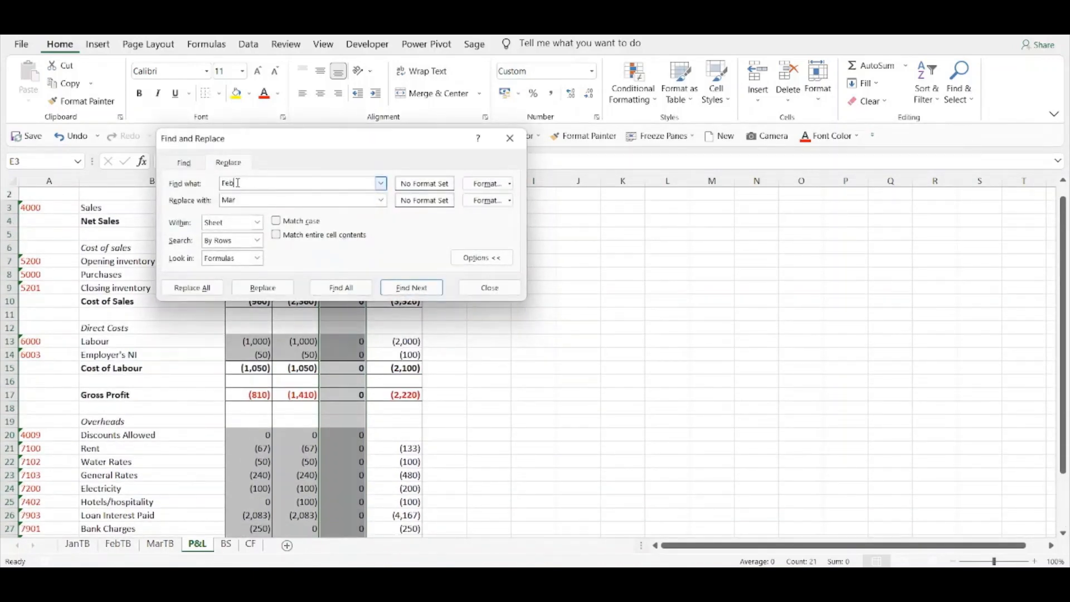
click(241, 199)
click(232, 185)
click(193, 287)
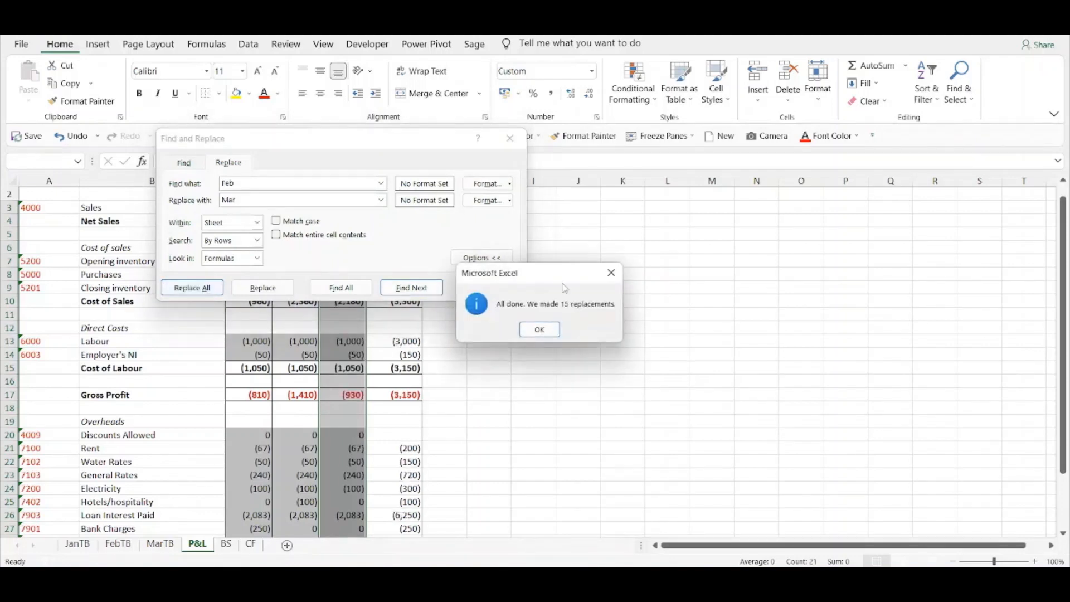
click(539, 329)
click(484, 289)
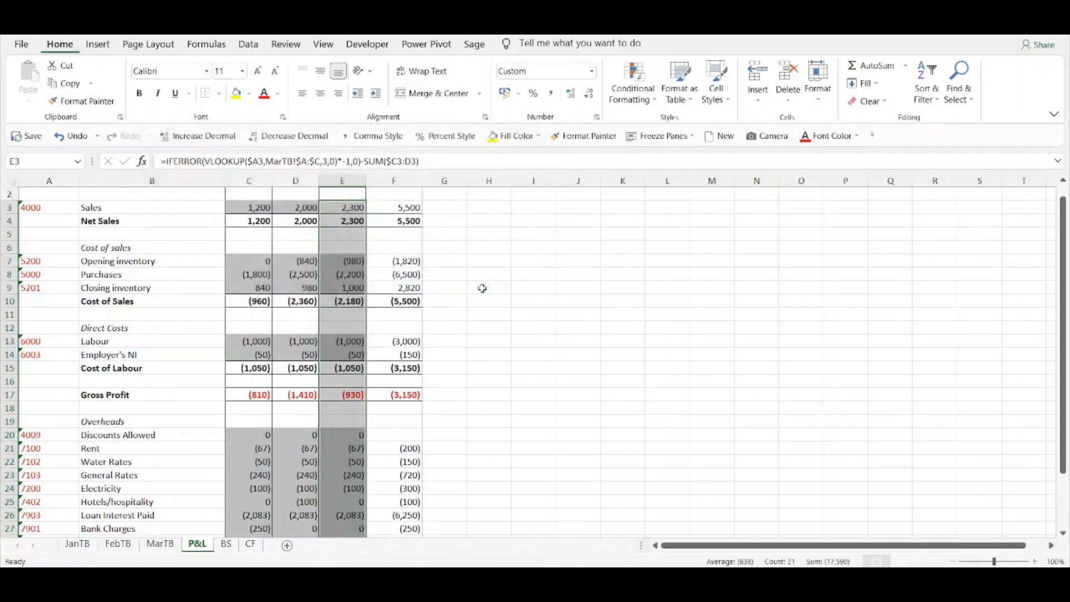
Review the March and Year to Date columns of the P&L from Sales down to Net Profit.
scroll(393, 256, up, 1)
click(393, 262)
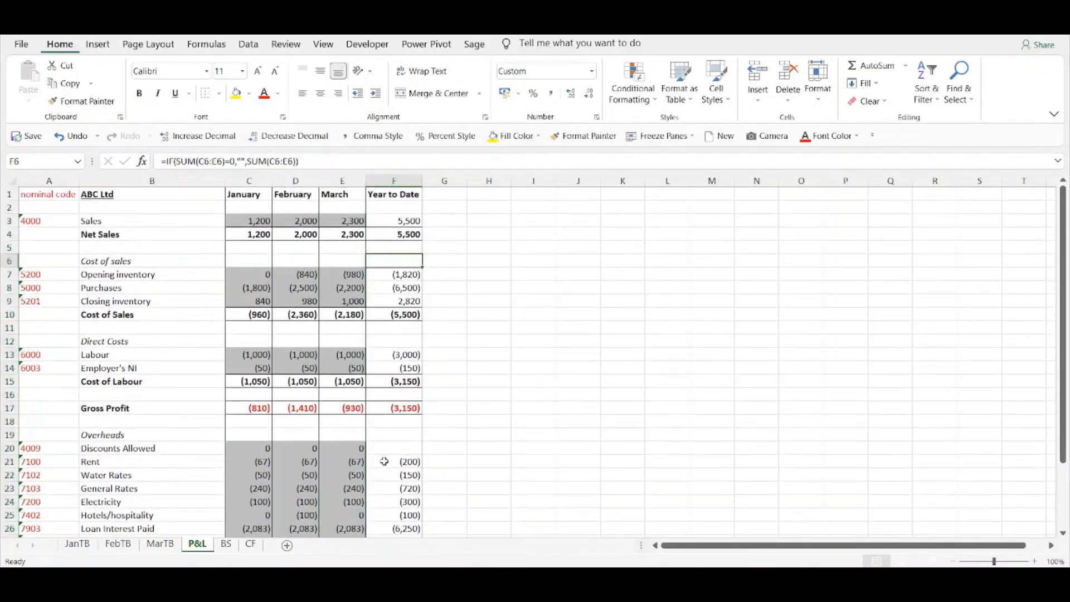
scroll(383, 462, down, 4)
click(355, 448)
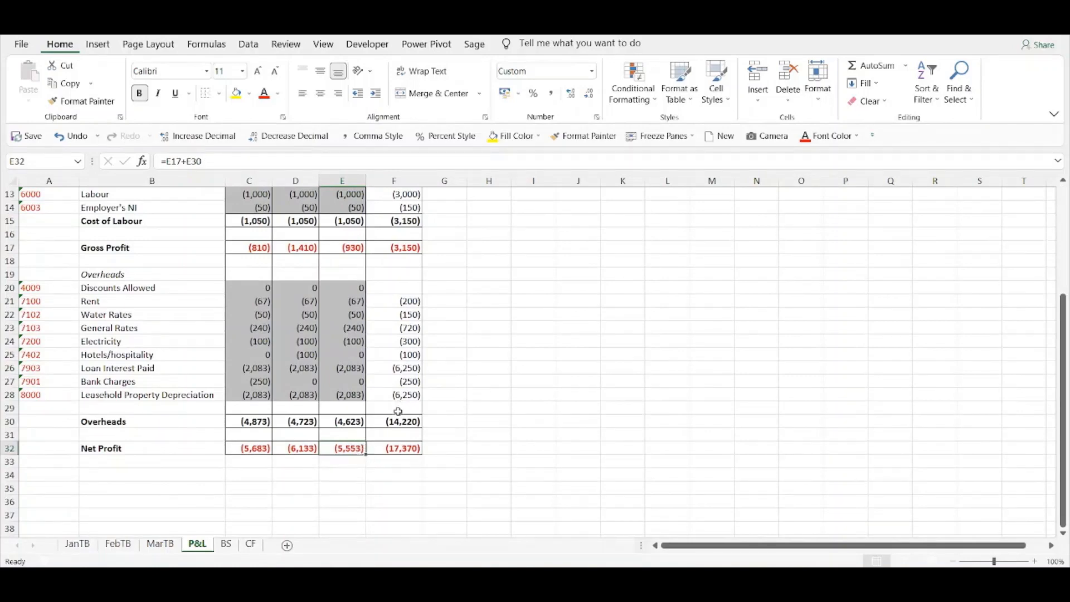
scroll(402, 455, up, 4)
scroll(401, 453, down, 7)
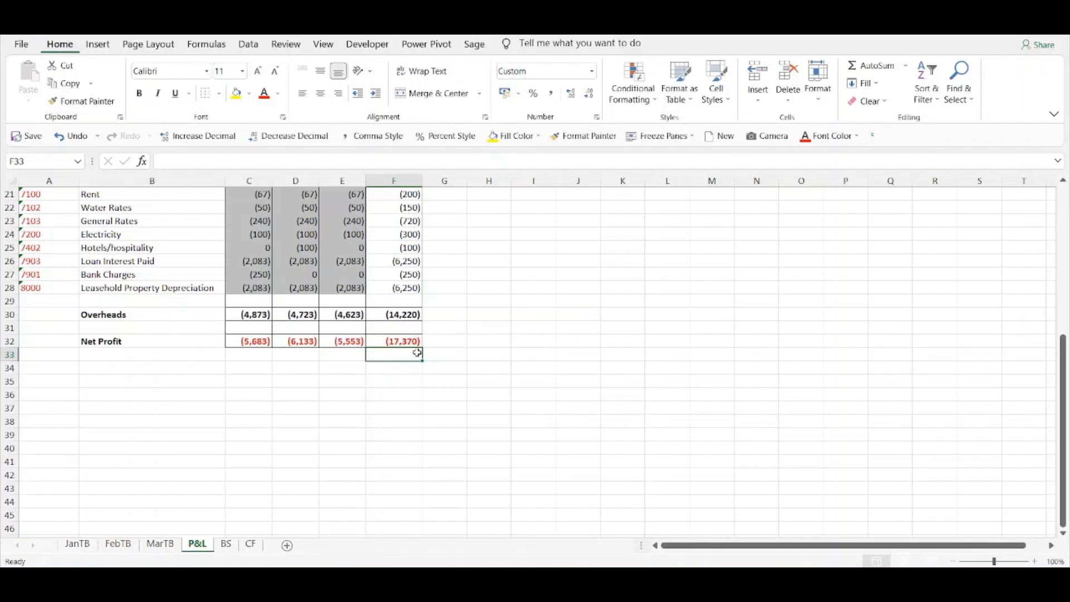
Sum the P&L account balances C18:C31 on the MarTB sheet and compare them with the year-to-date Net Profit.
click(161, 545)
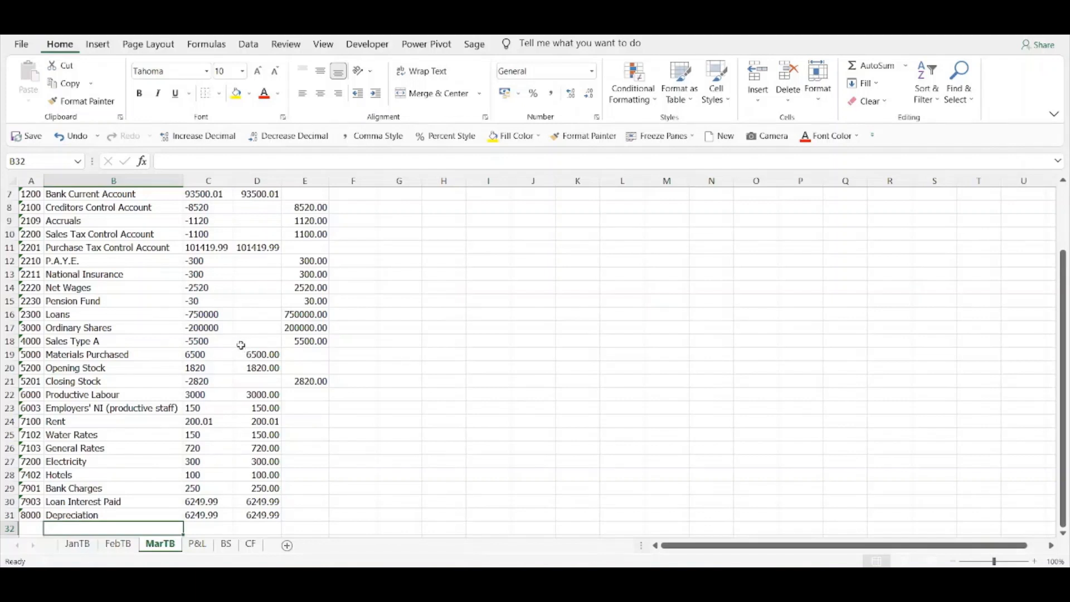
click(206, 341)
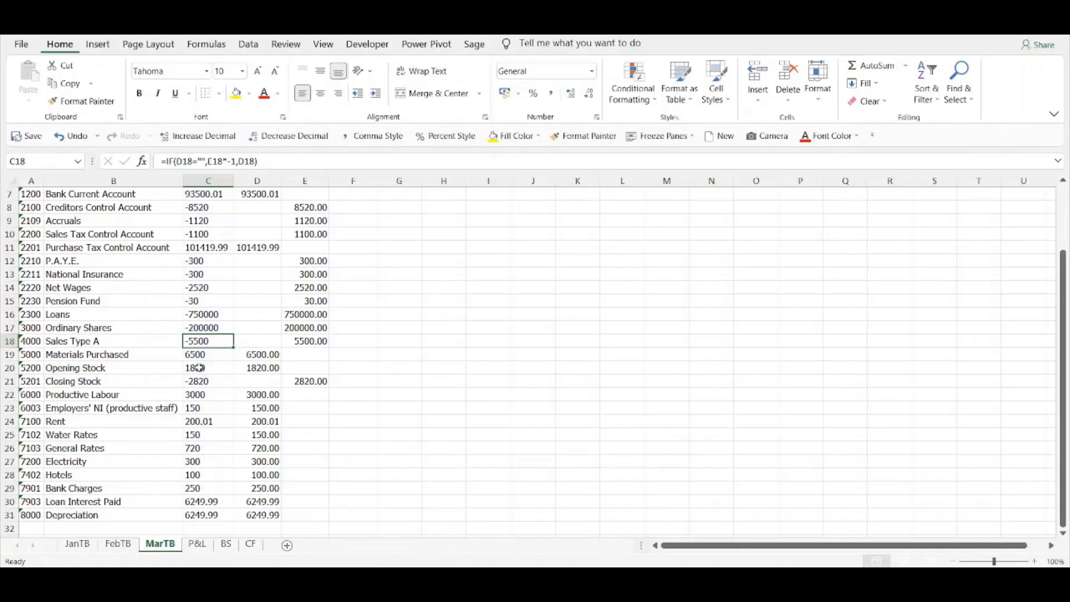
drag(204, 341, 201, 514)
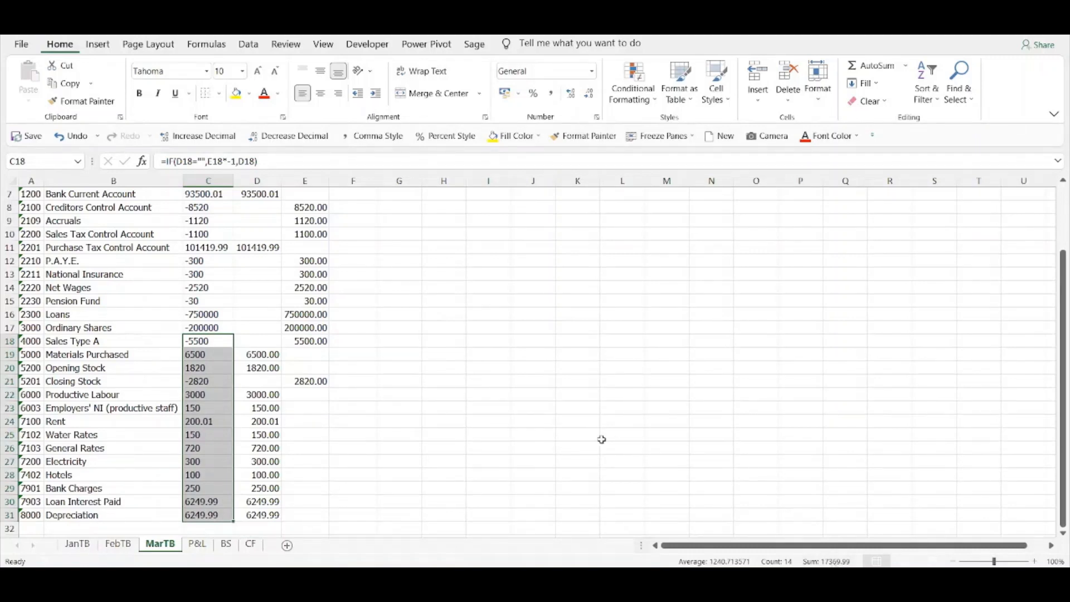
click(340, 487)
click(198, 545)
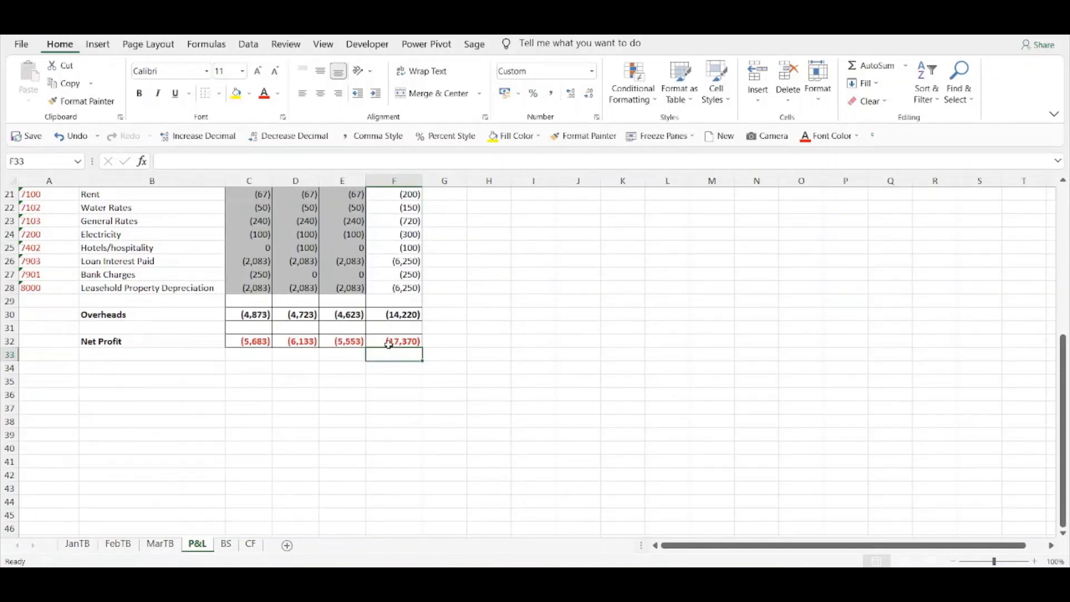
scroll(388, 345, up, 3)
scroll(388, 344, up, 4)
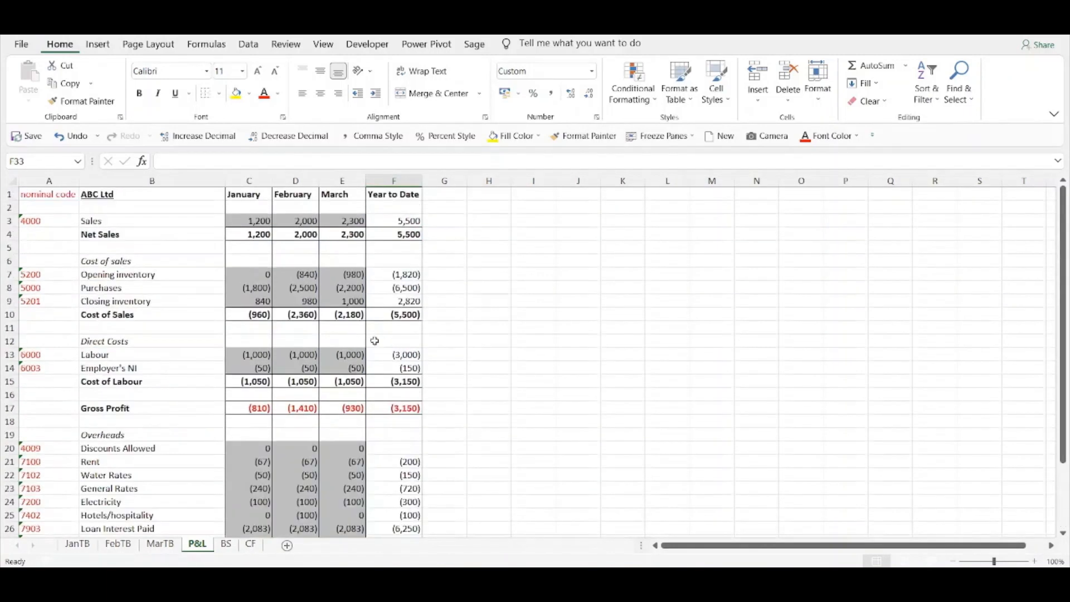
click(354, 327)
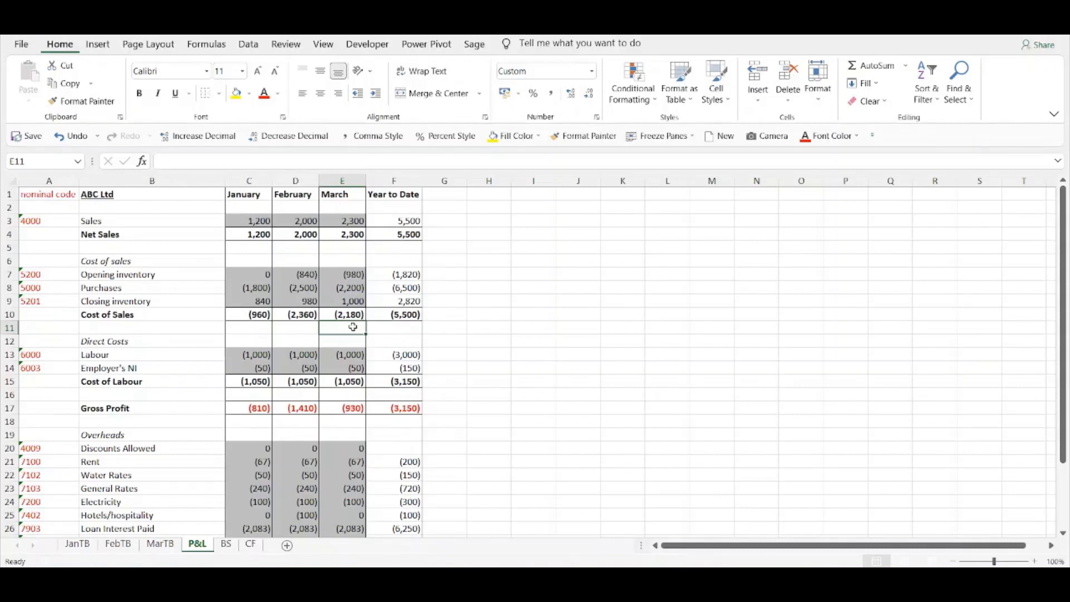
On the BS sheet, enter =VLOOKUP($A3,JanTB!$A:$C,3,0) in C3 for January's Leasehold Property.
click(227, 545)
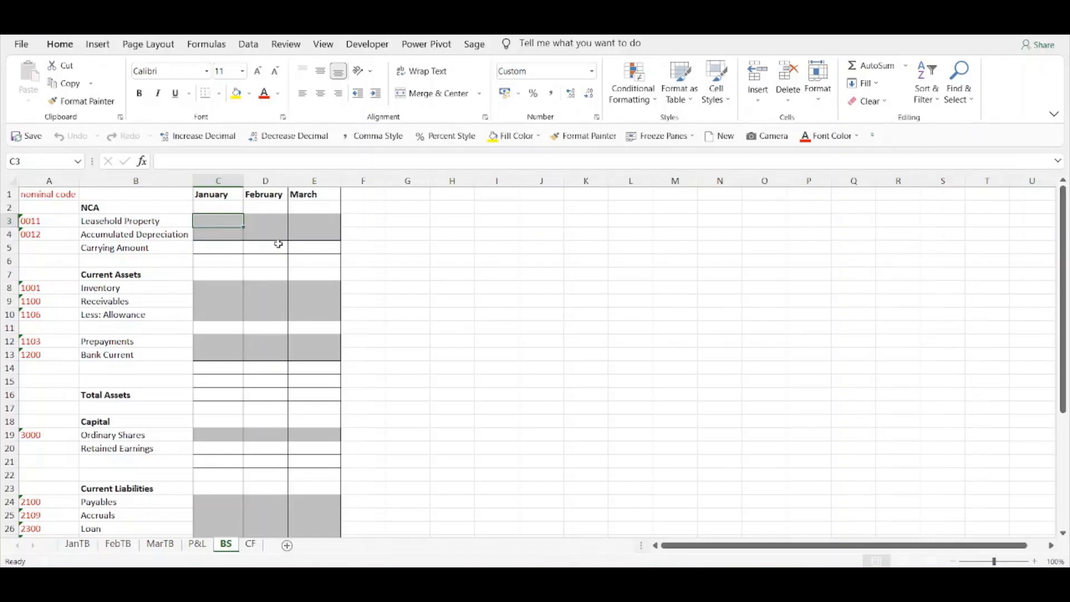
text(=v)
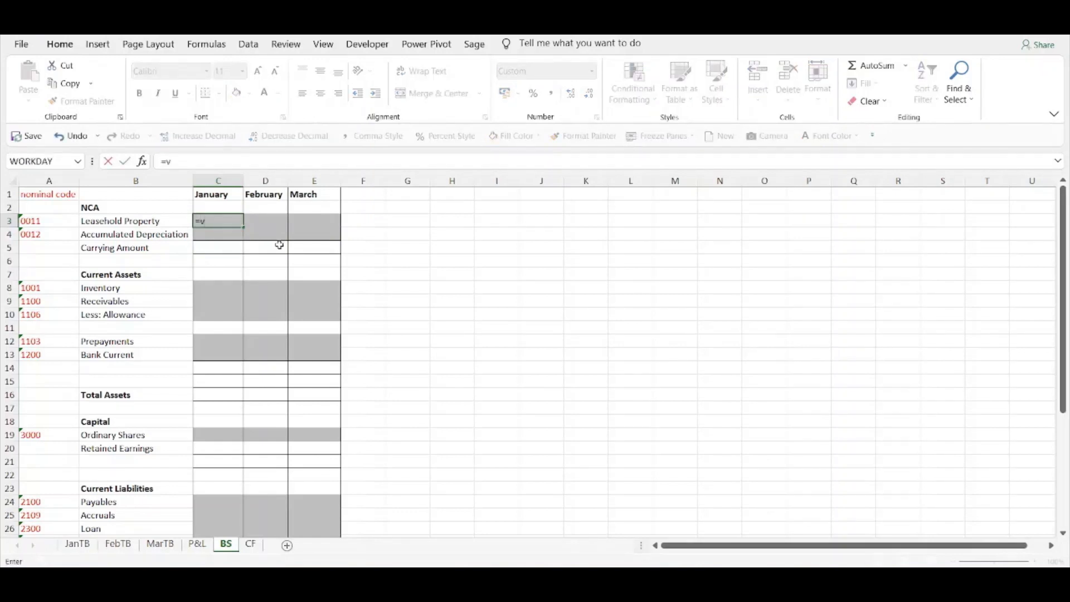
text(loo)
key(Tab)
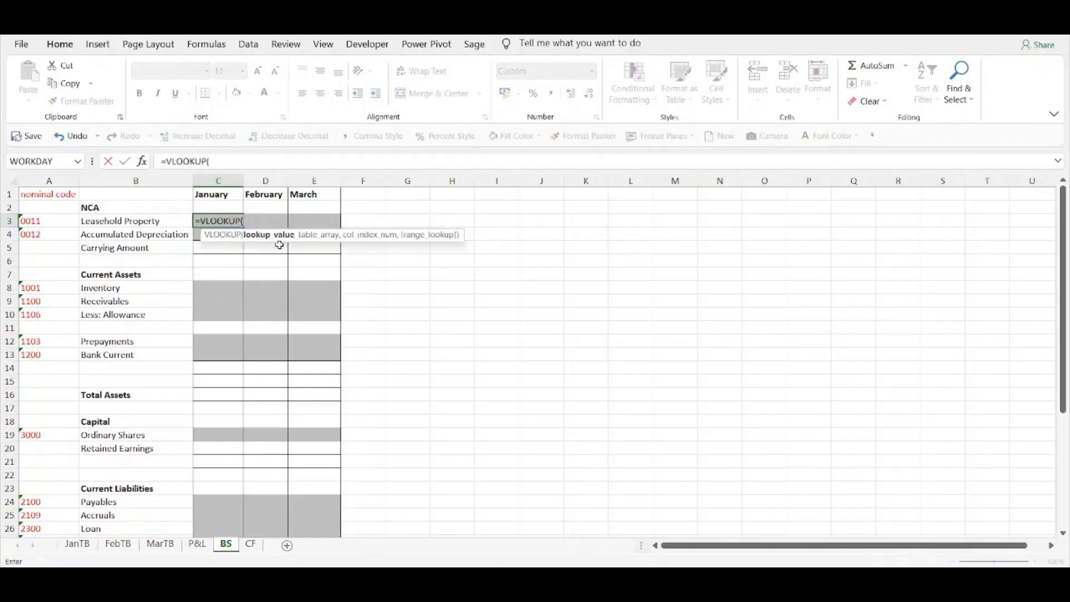
click(49, 219)
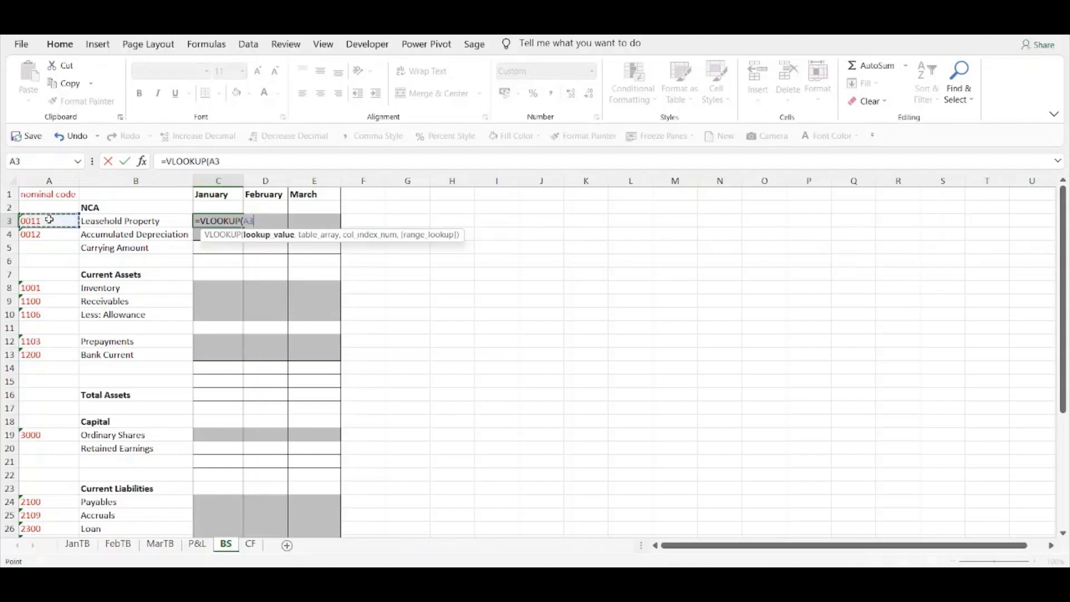
key(F4)
key(F4)
key(F4)
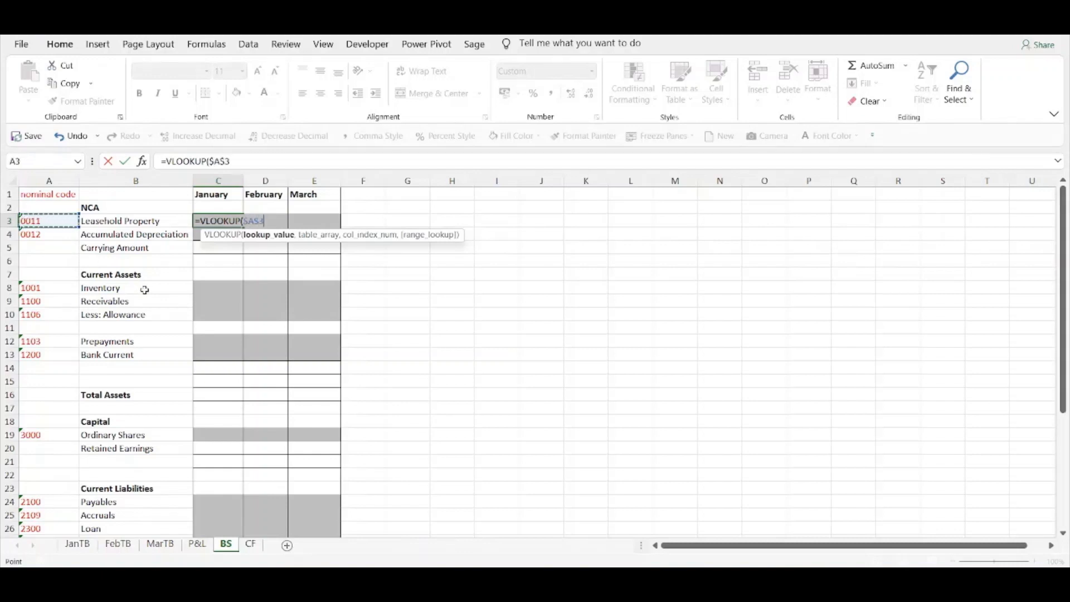
text(,)
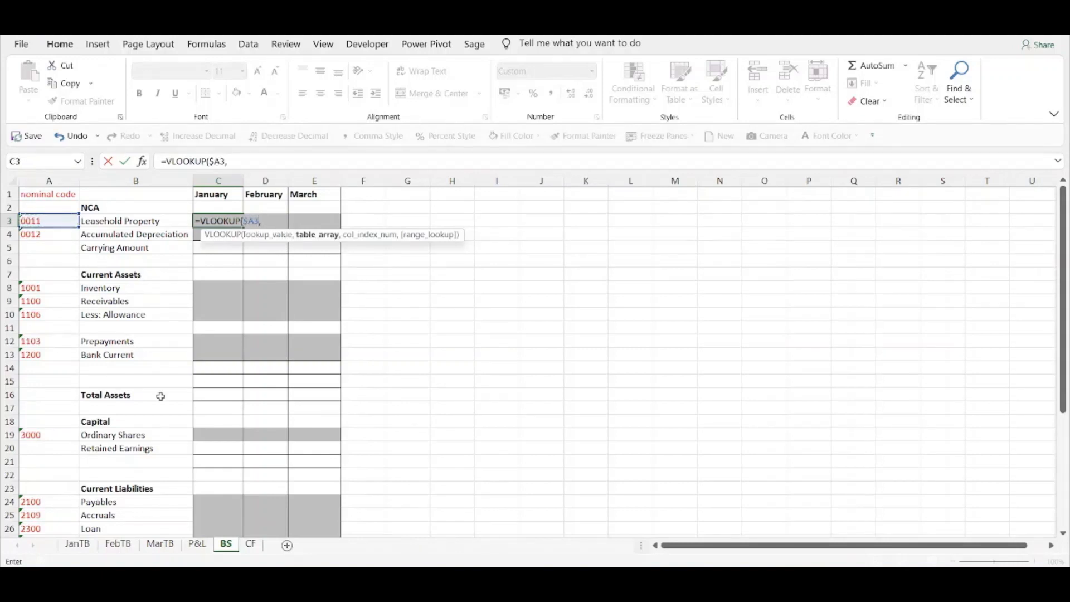
click(78, 544)
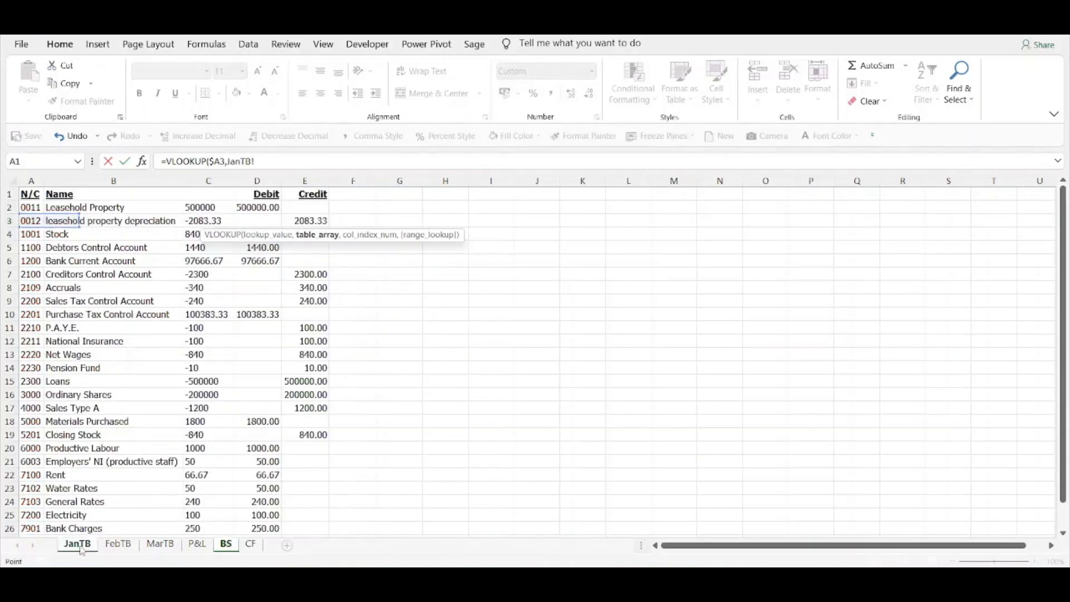
click(31, 180)
drag(31, 181, 206, 182)
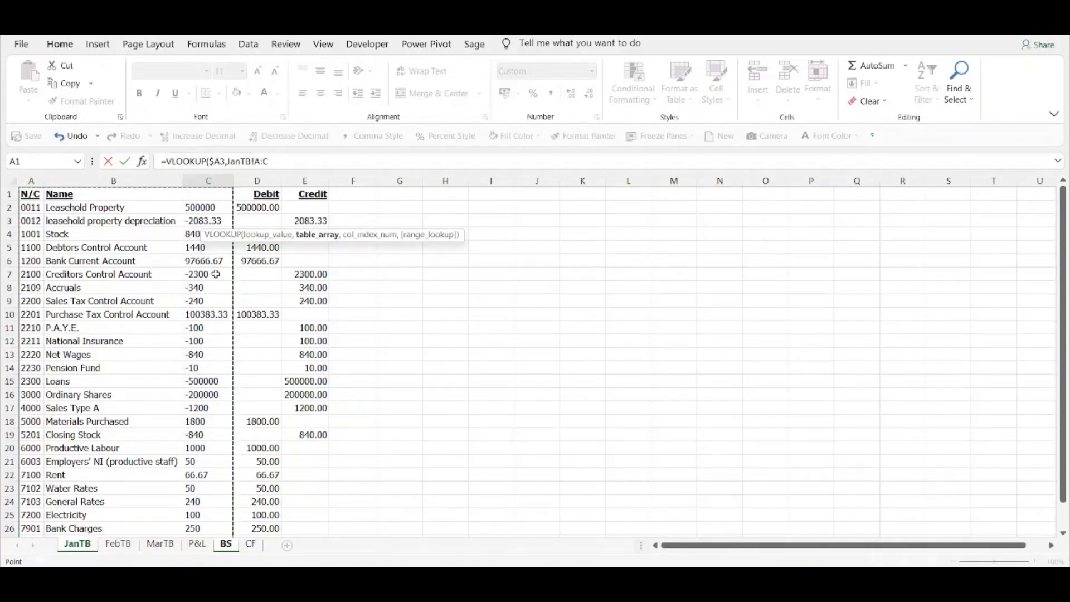
key(F4)
text(,3)
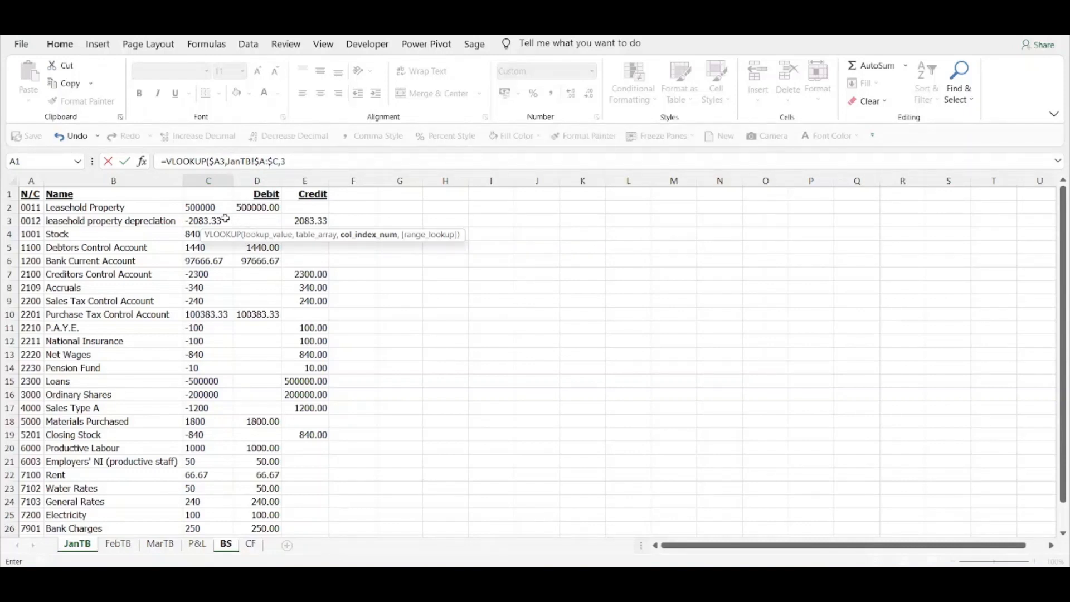
text(,0))
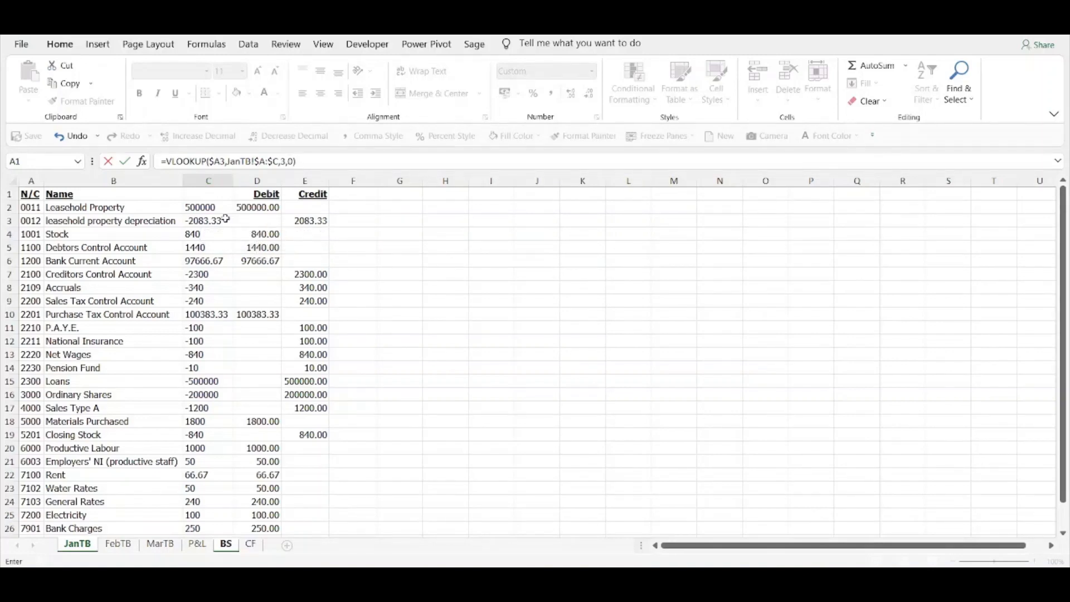
key(Return)
Wrap the January Leasehold Property lookup in C3 in IFERROR so that it returns 0 on an error.
click(217, 221)
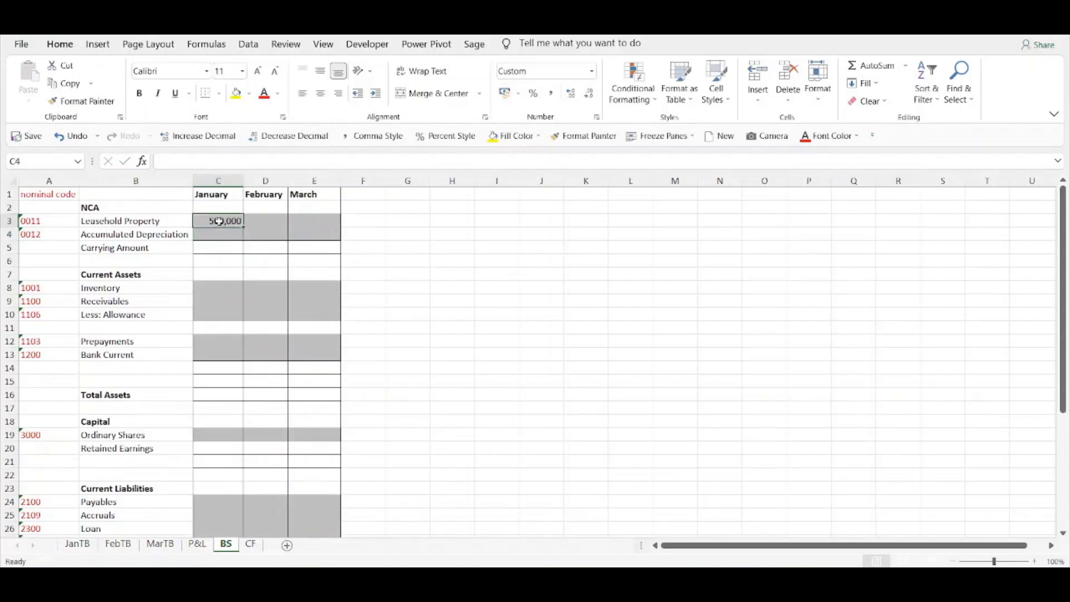
click(167, 161)
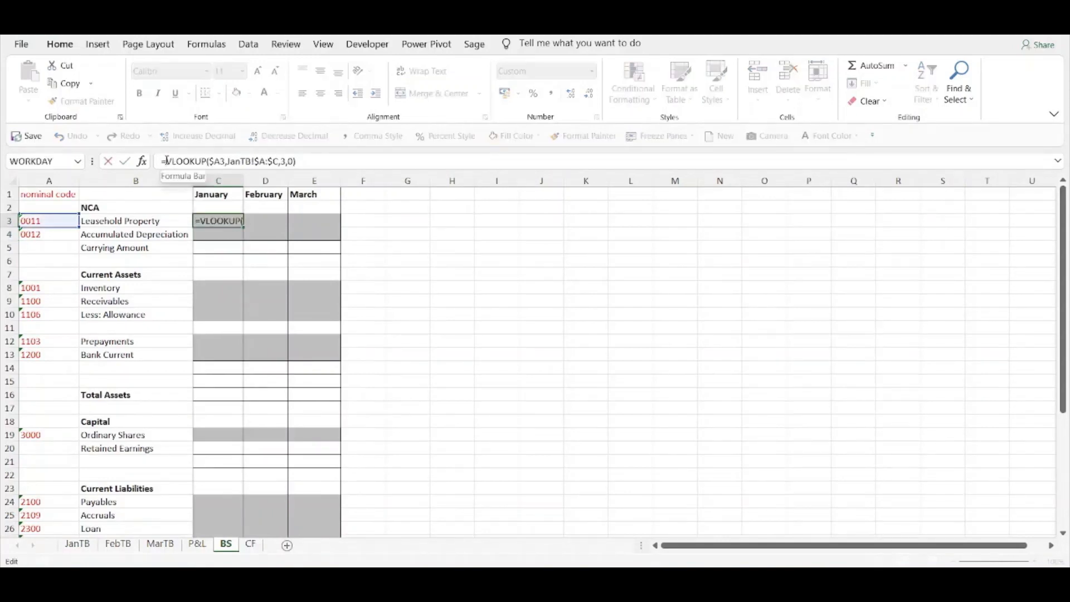
text(iferr)
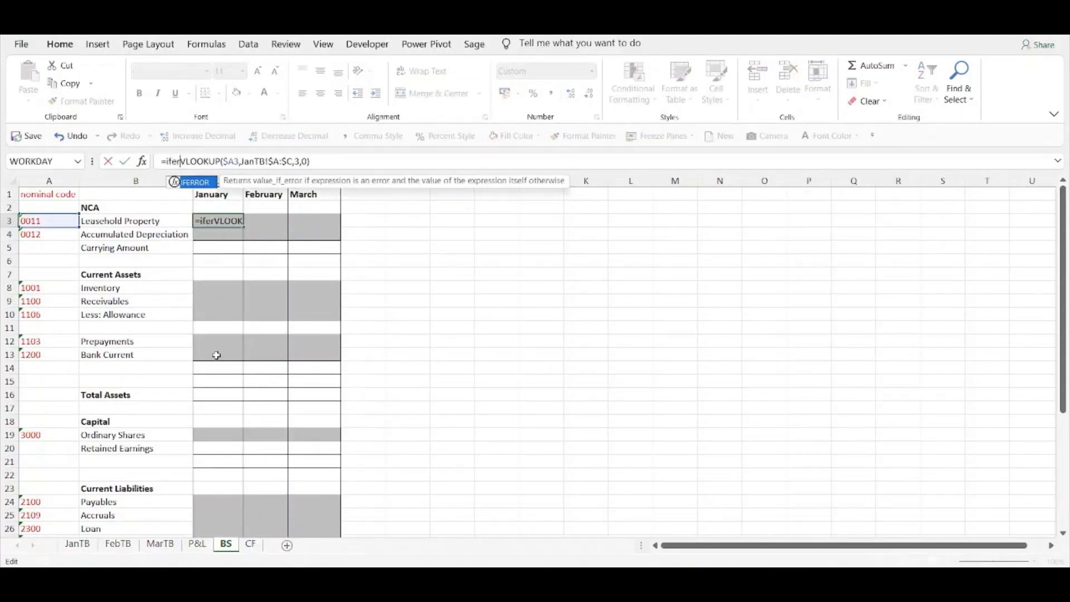
key(Tab)
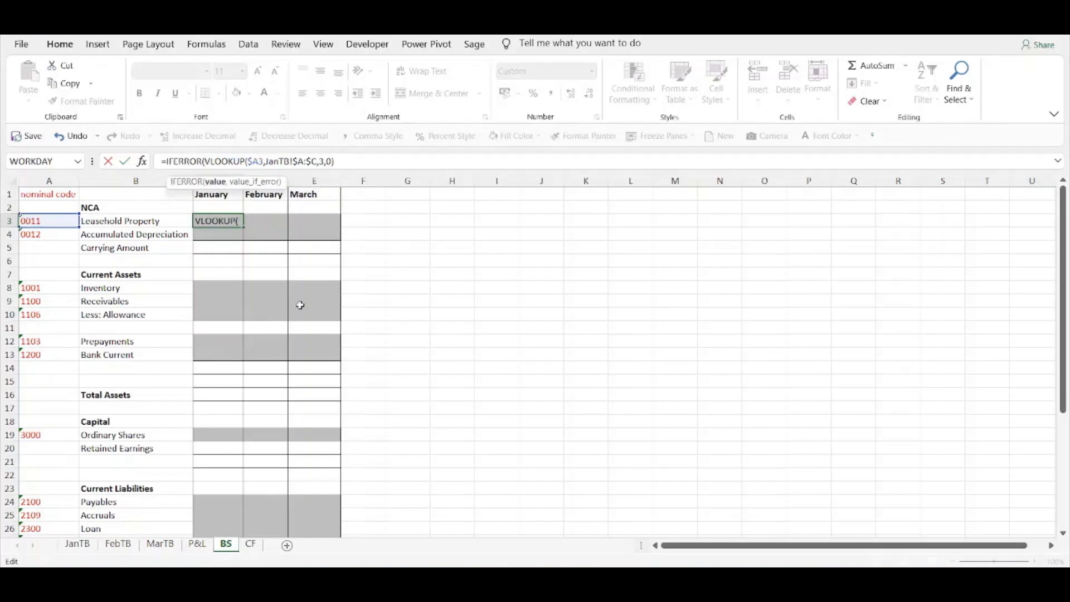
click(348, 167)
text(,)
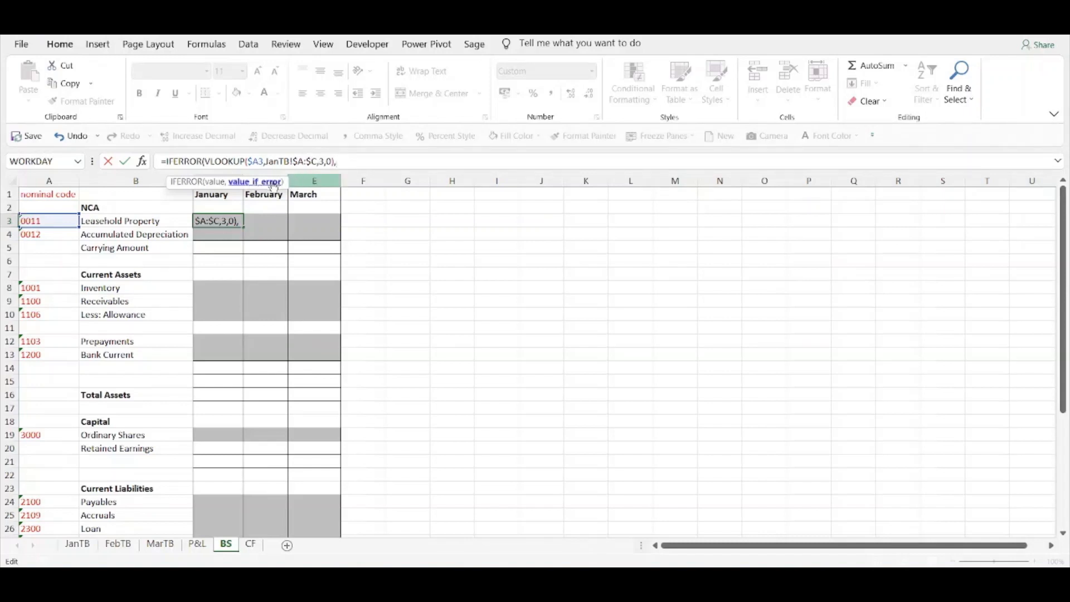
text(0))
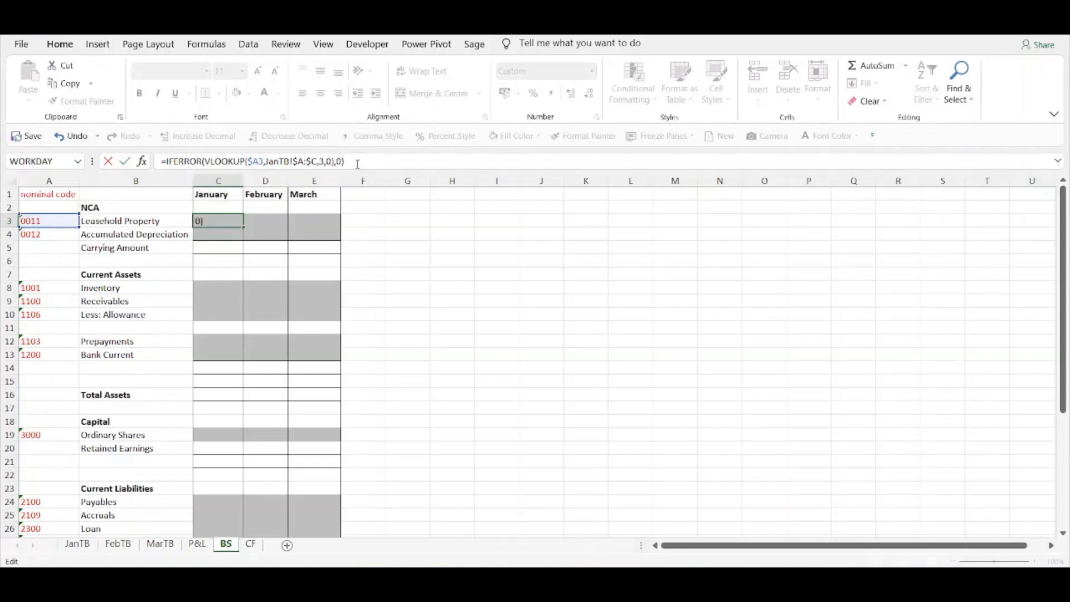
key(ctrl+Return)
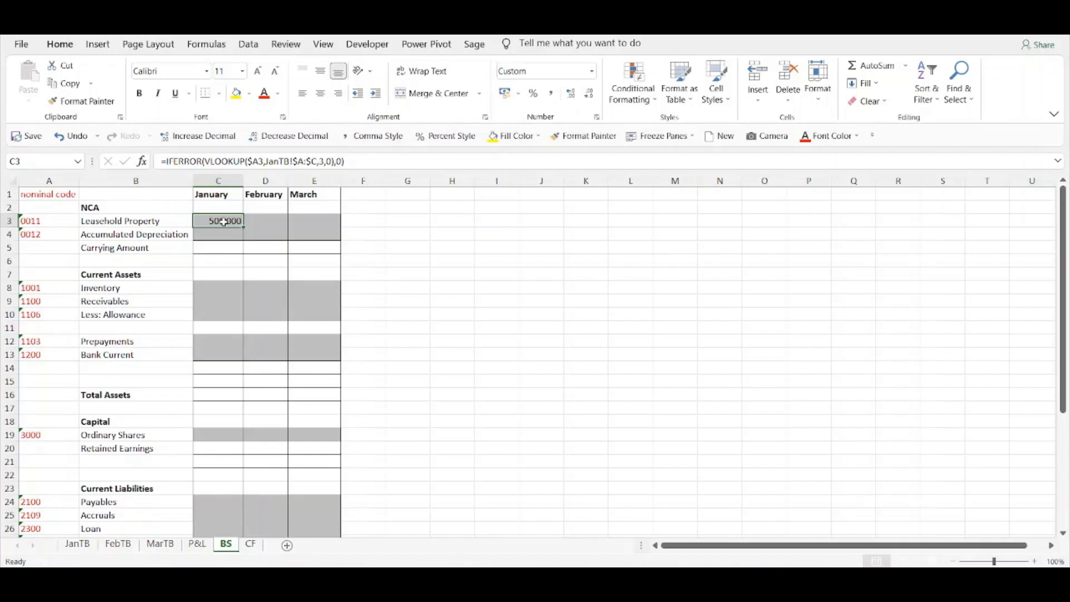
Copy the C3 formula into the other shaded January cells: C4, C8:C10, C12:C13, C19, C24:C30 and C32:C33.
right_click(223, 221)
click(251, 247)
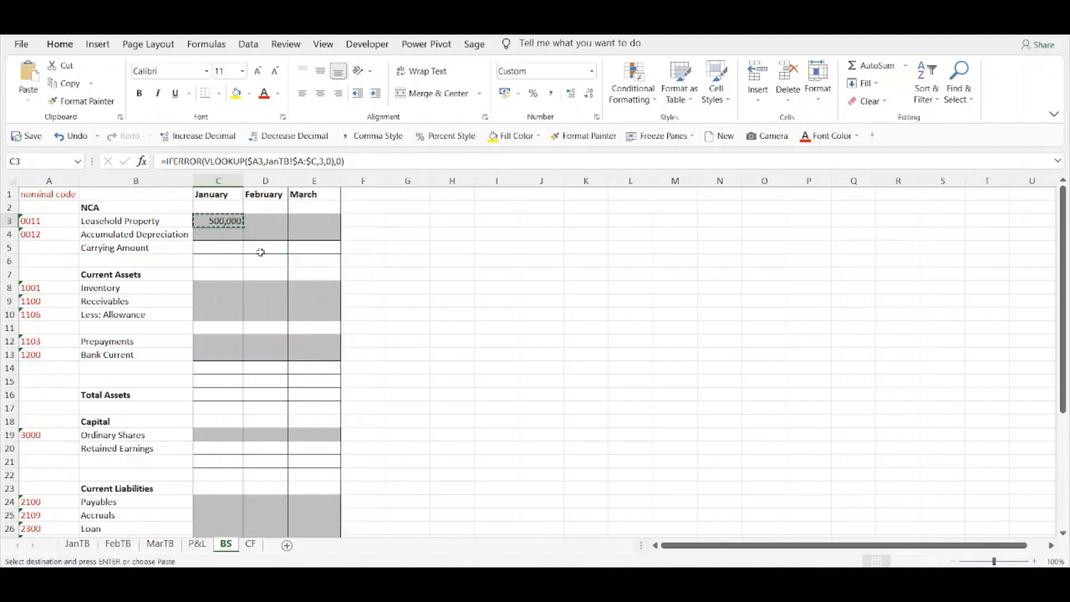
click(231, 233)
drag(227, 285, 218, 351)
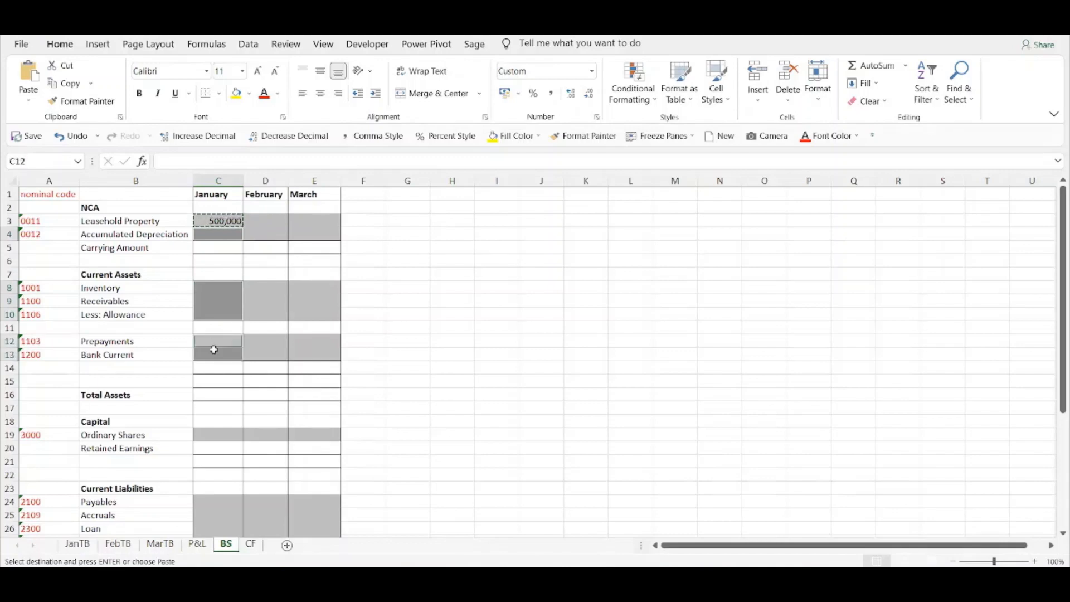
ctrl+click(215, 431)
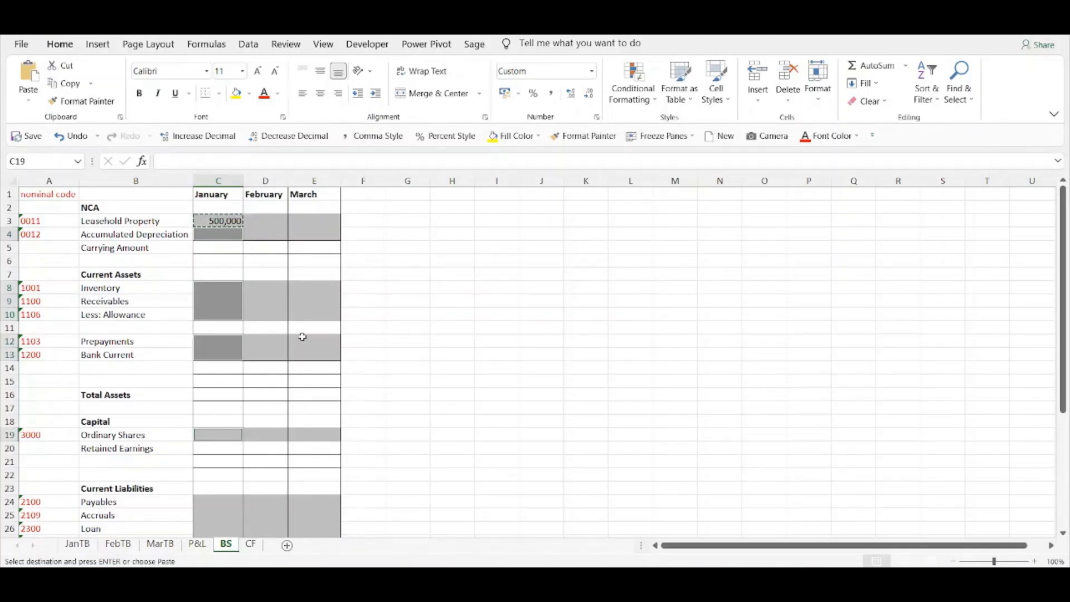
scroll(301, 337, down, 2)
scroll(301, 336, down, 2)
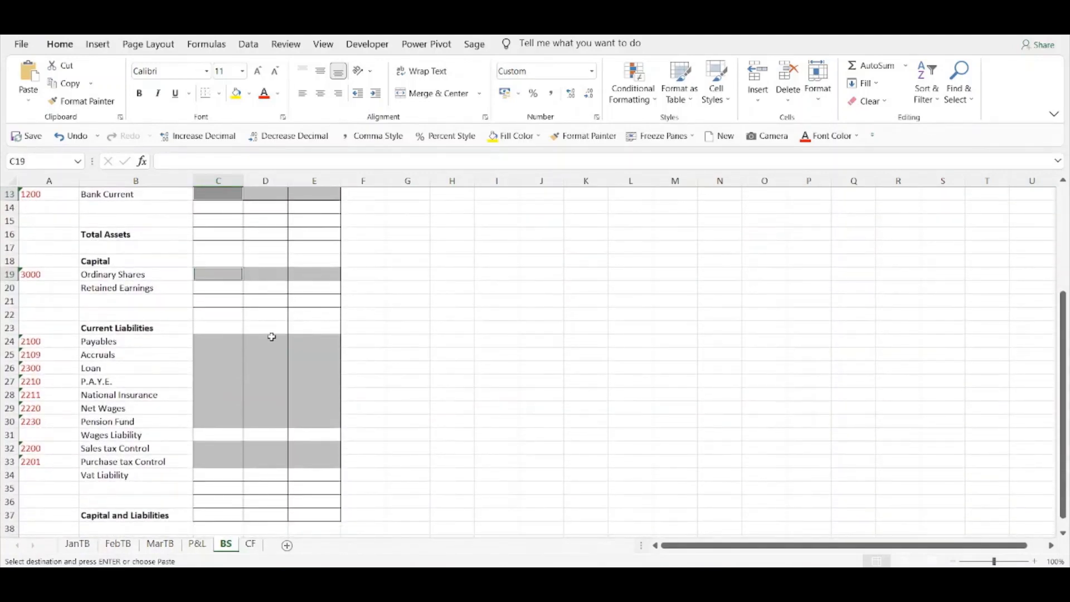
ctrl+drag(237, 340, 220, 457)
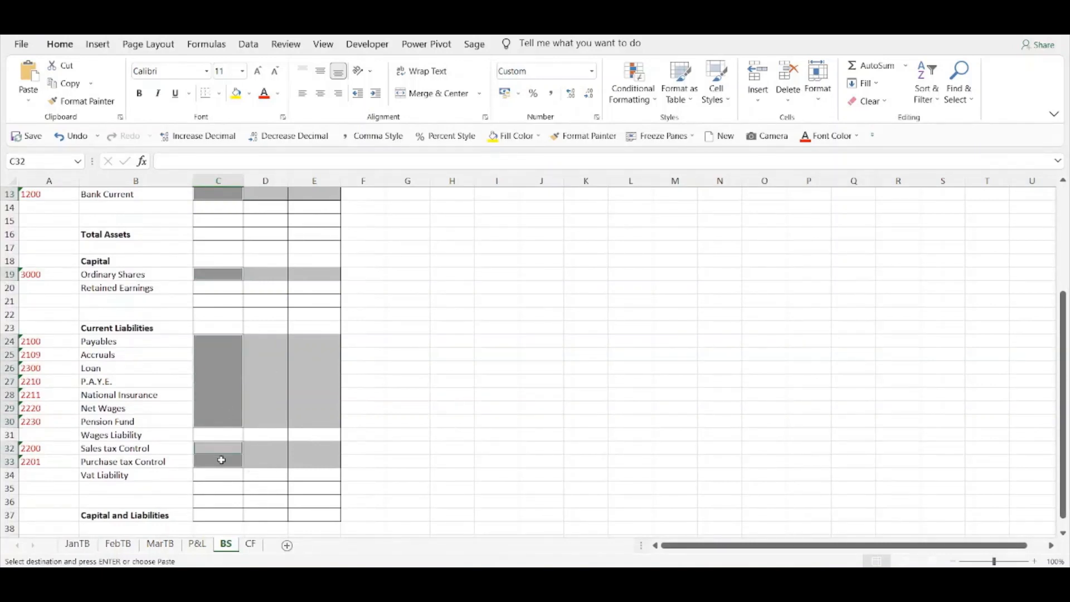
right_click(222, 383)
click(290, 124)
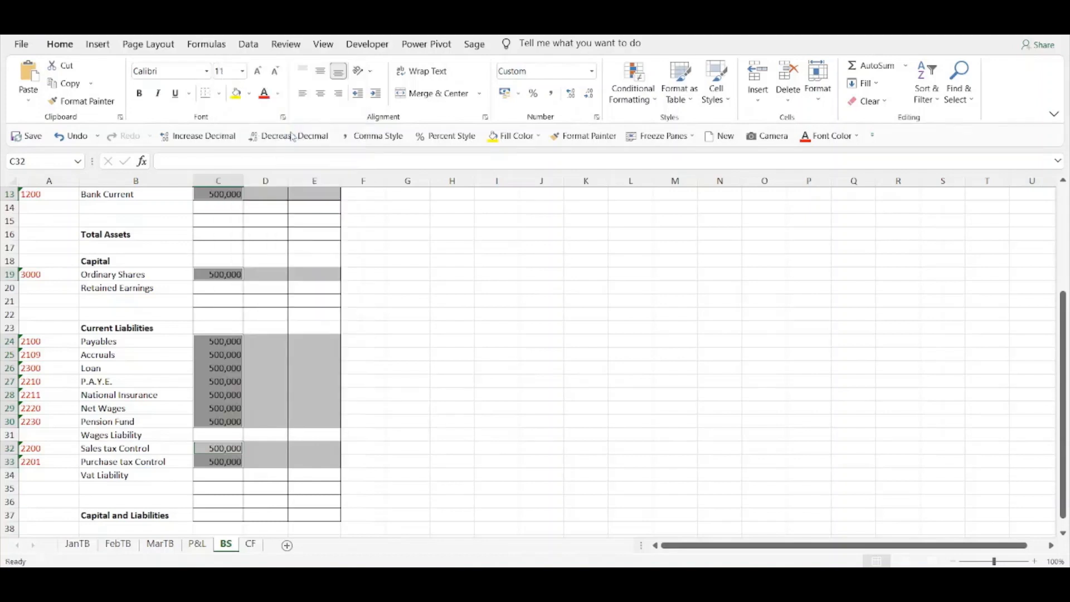
scroll(303, 295, up, 4)
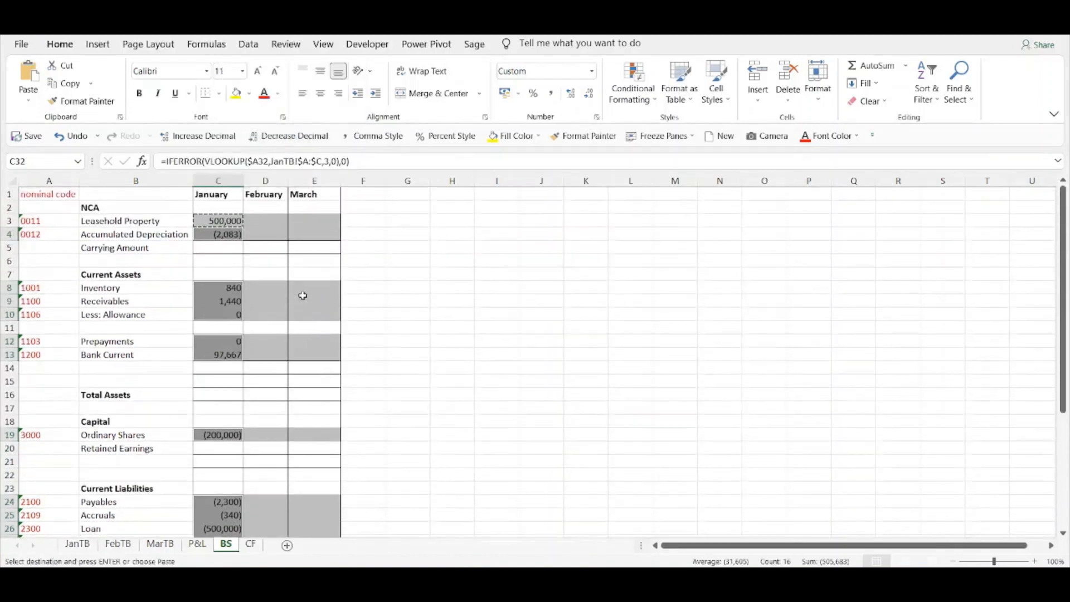
click(305, 255)
key(Escape)
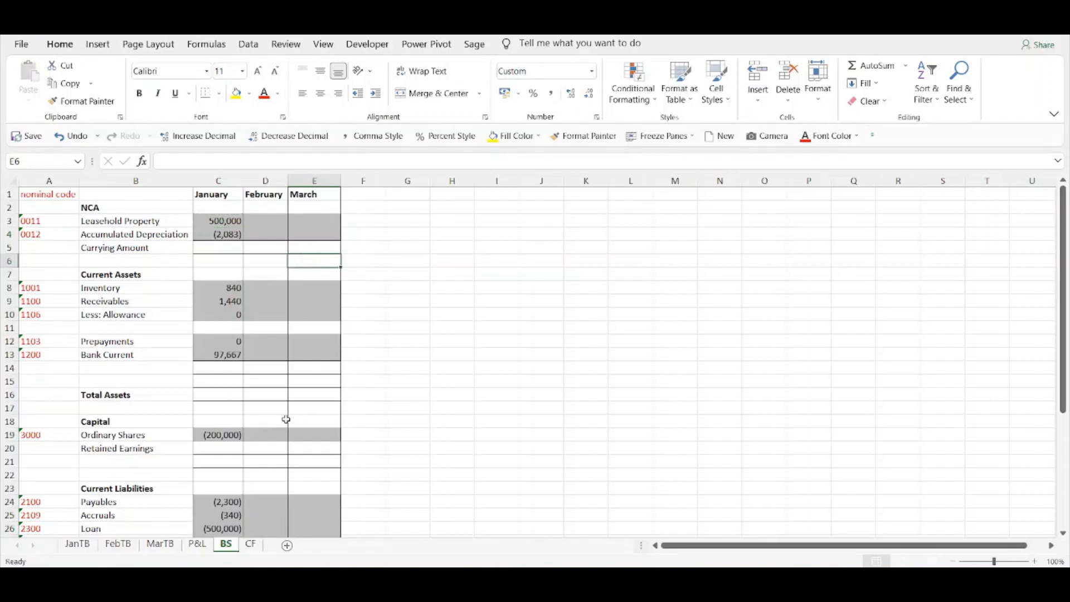
Link January Retained Earnings in C20 to the P&L's January Net Profit with the sign reversed, ='P&L'!C32*-1.
click(232, 449)
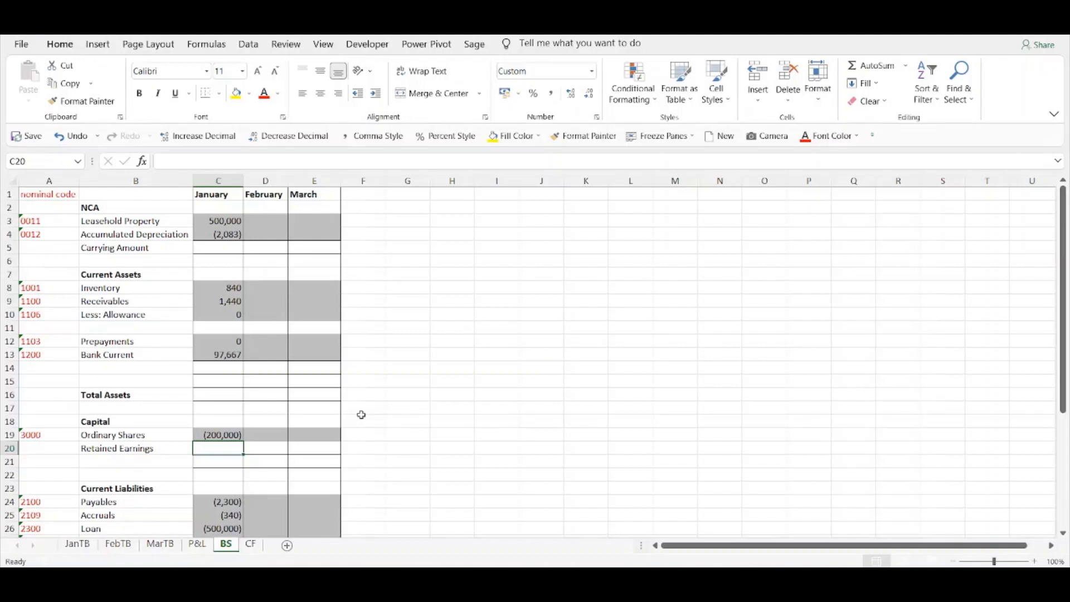
text(=)
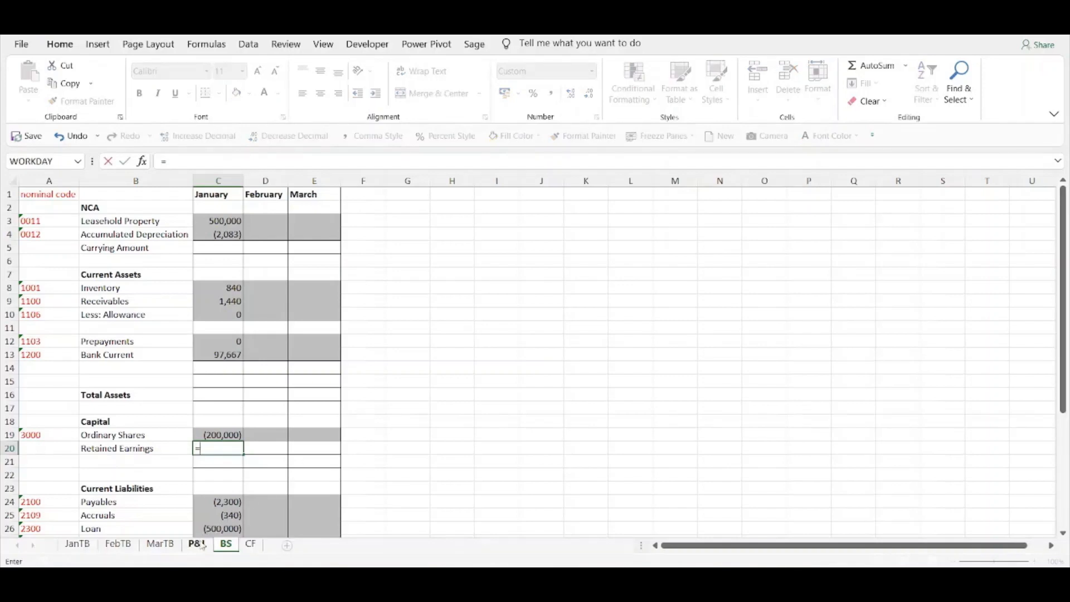
click(201, 544)
scroll(217, 425, down, 4)
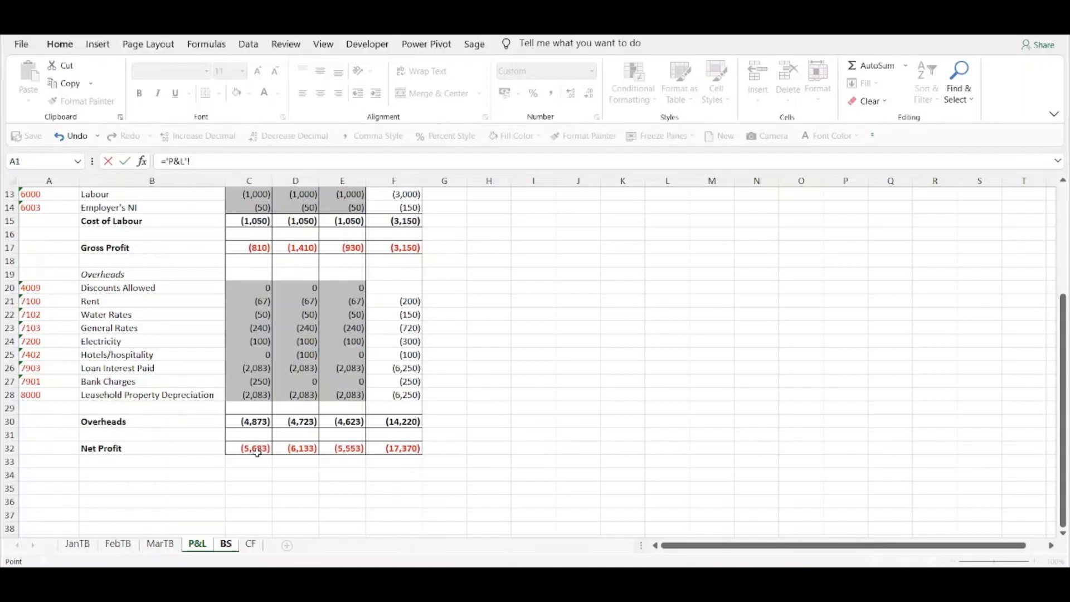
click(259, 450)
key(Return)
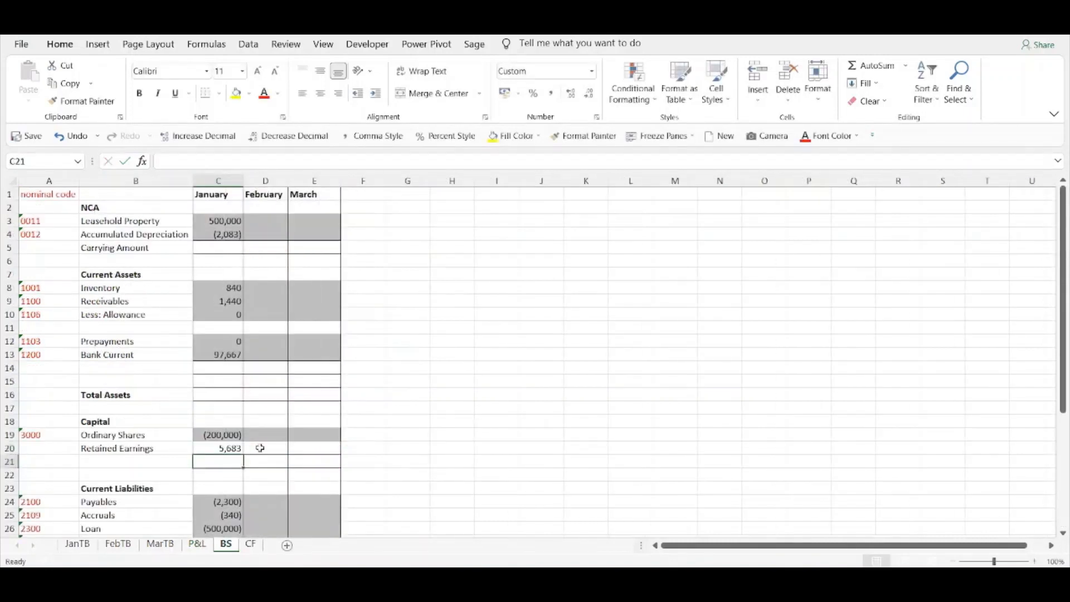
click(212, 451)
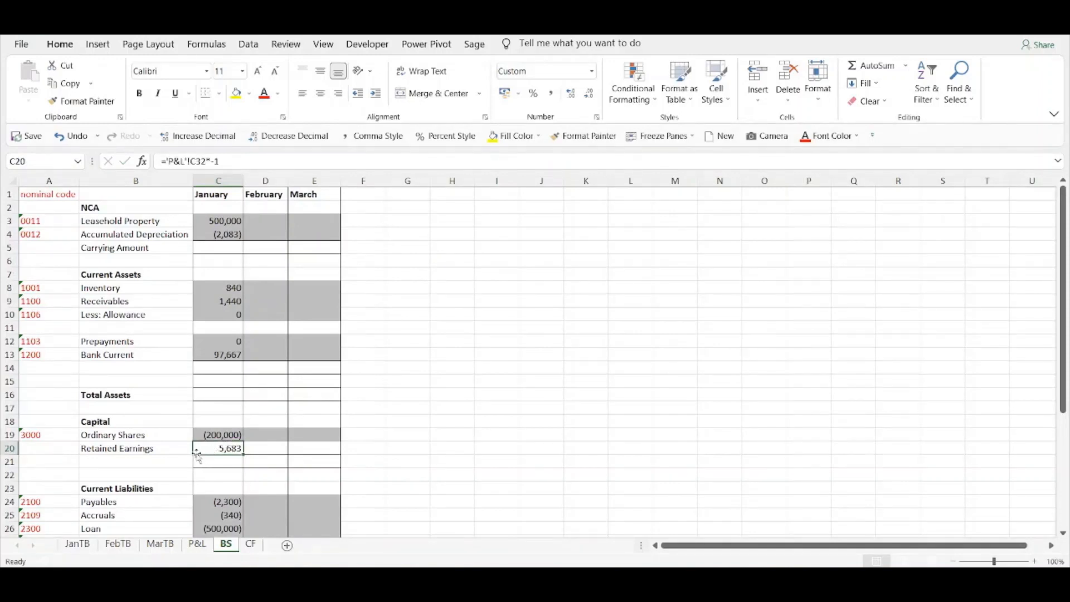
Total January's Wages Liability in C31 with =SUM(C27:C30), covering P.A.Y.E., National Insurance, Net Wages and Pension Fund.
scroll(199, 451, down, 3)
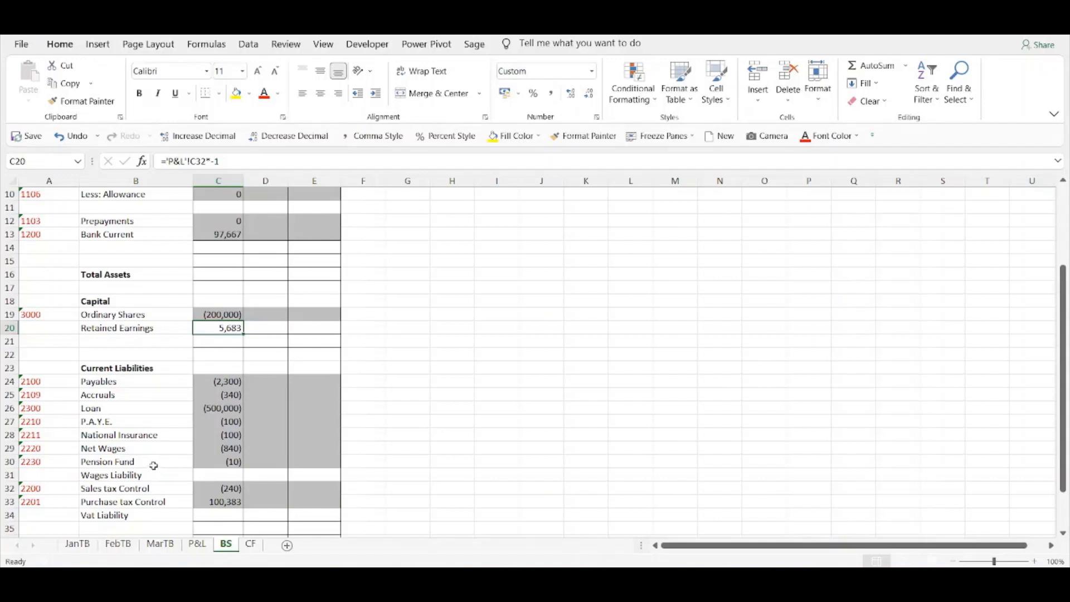
drag(120, 422, 113, 460)
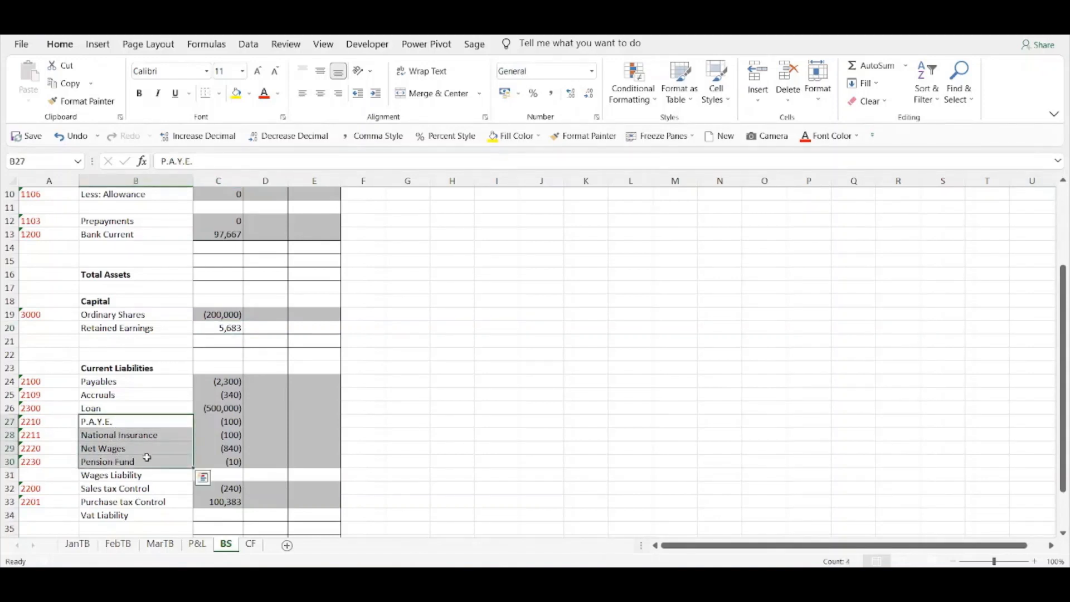
click(148, 421)
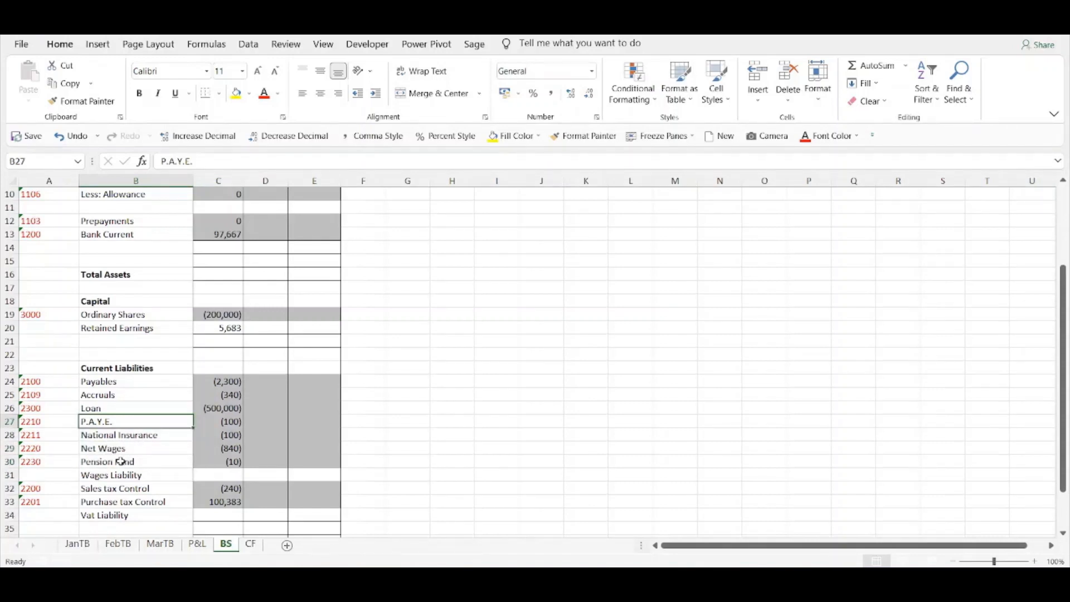
click(217, 474)
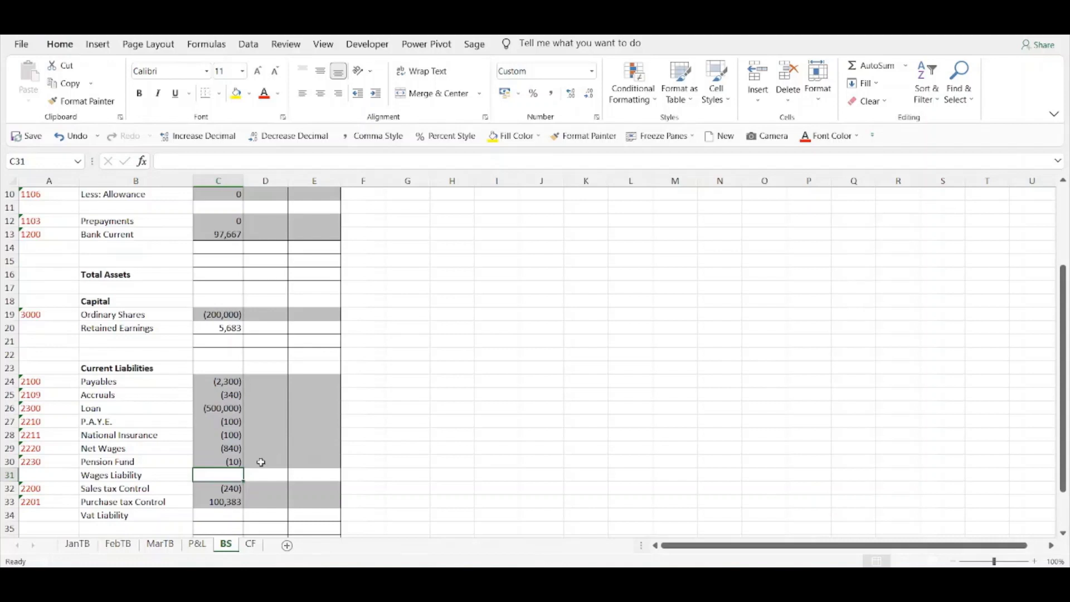
text(=sum()
click(227, 422)
drag(227, 434, 225, 462)
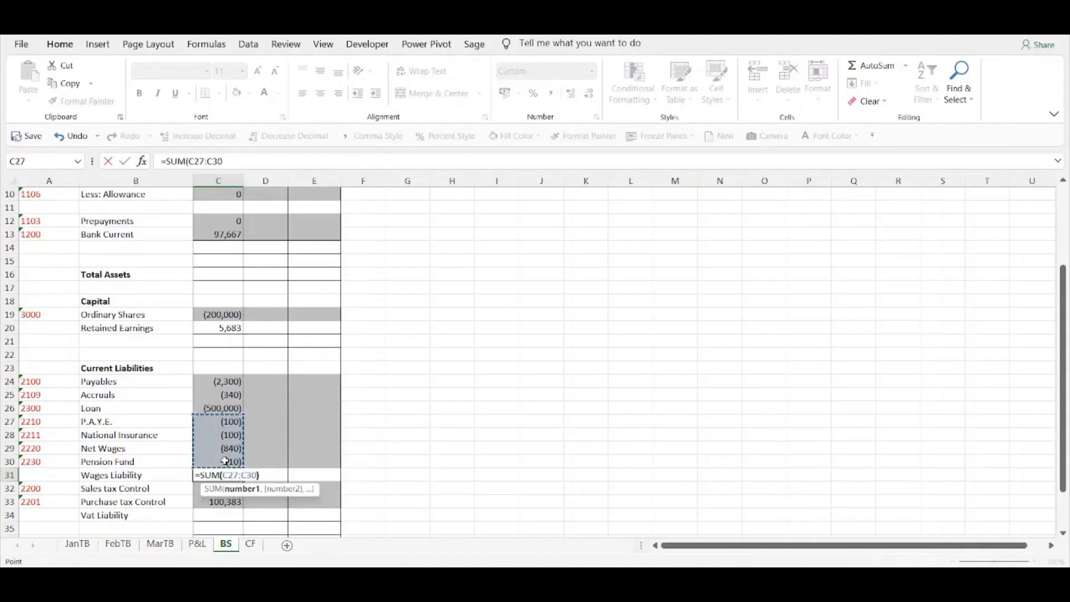
text())
key(ctrl+Return)
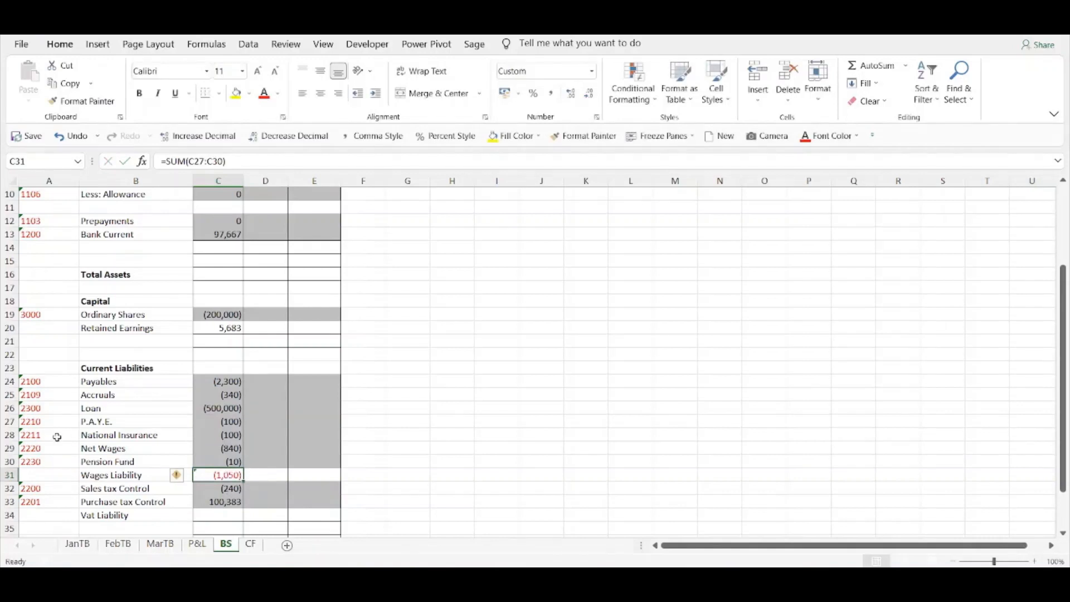
Group rows 27 to 30, from P.A.Y.E. to Pension Fund, and collapse the group so only Wages Liability shows.
drag(10, 422, 10, 461)
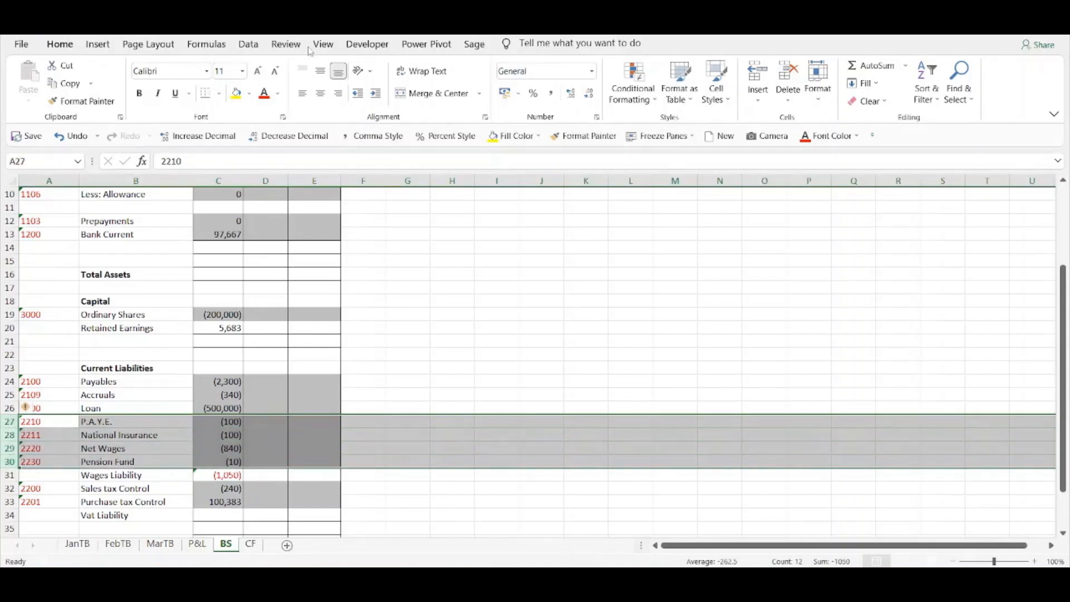
click(250, 45)
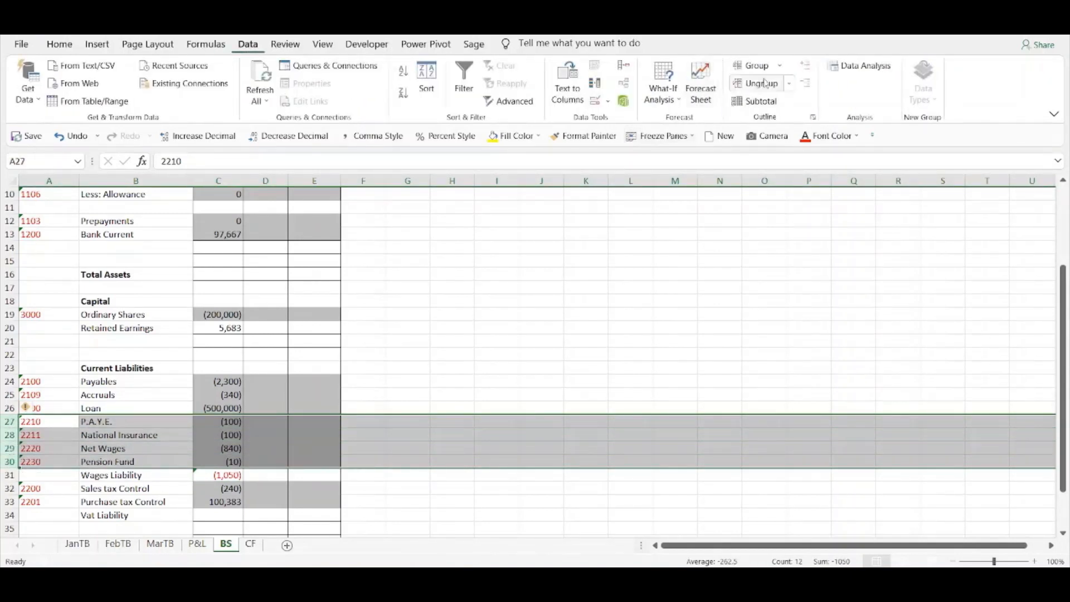
click(751, 66)
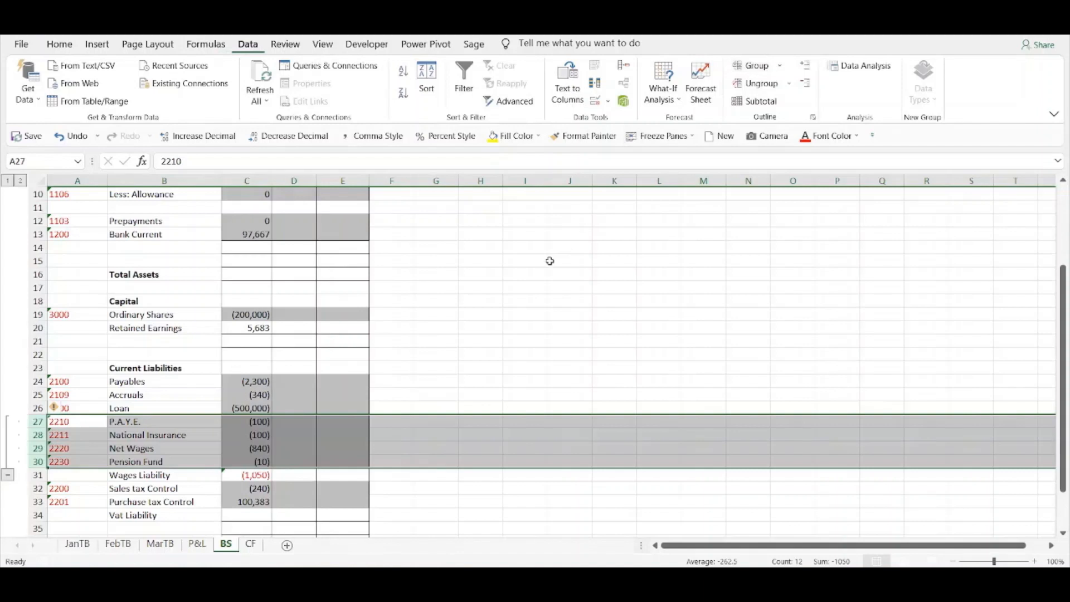
click(295, 342)
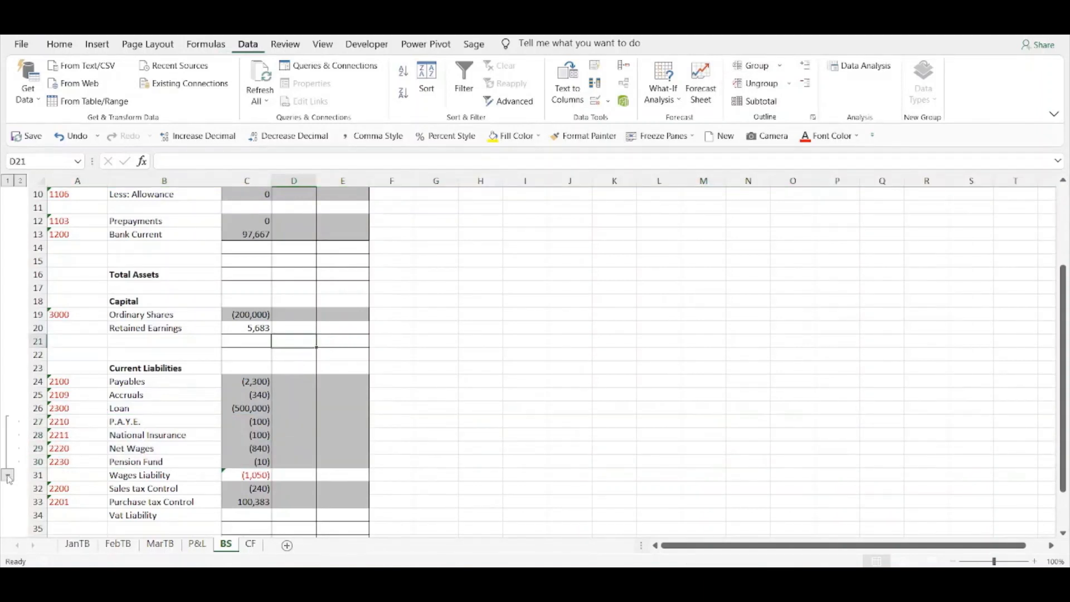
click(8, 476)
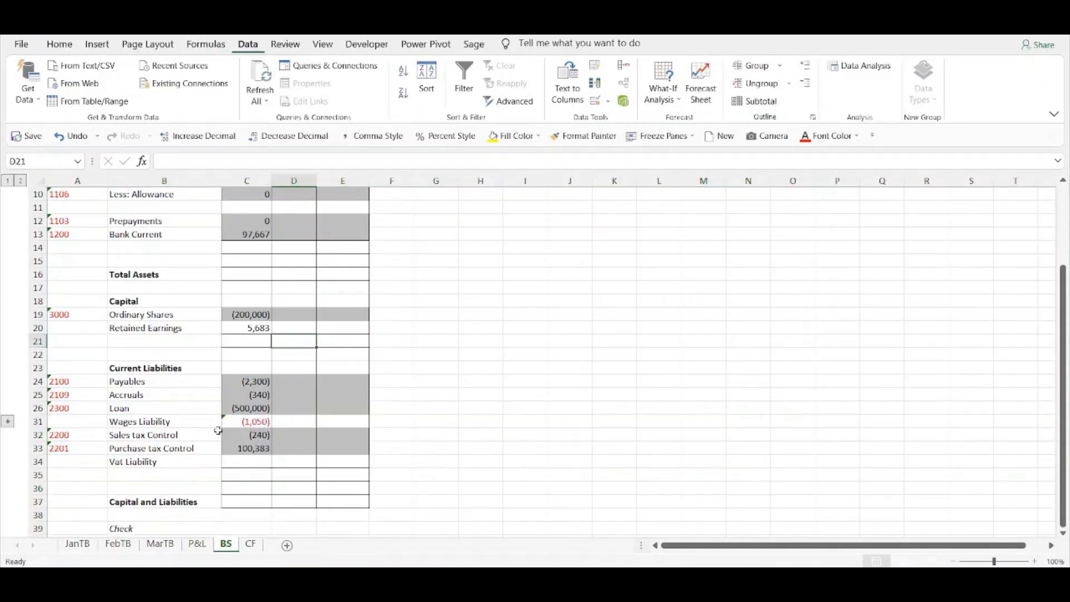
Calculate January's Vat Liability in C34 by adding Sales tax Control and Purchase tax Control, =C32+C33.
click(257, 461)
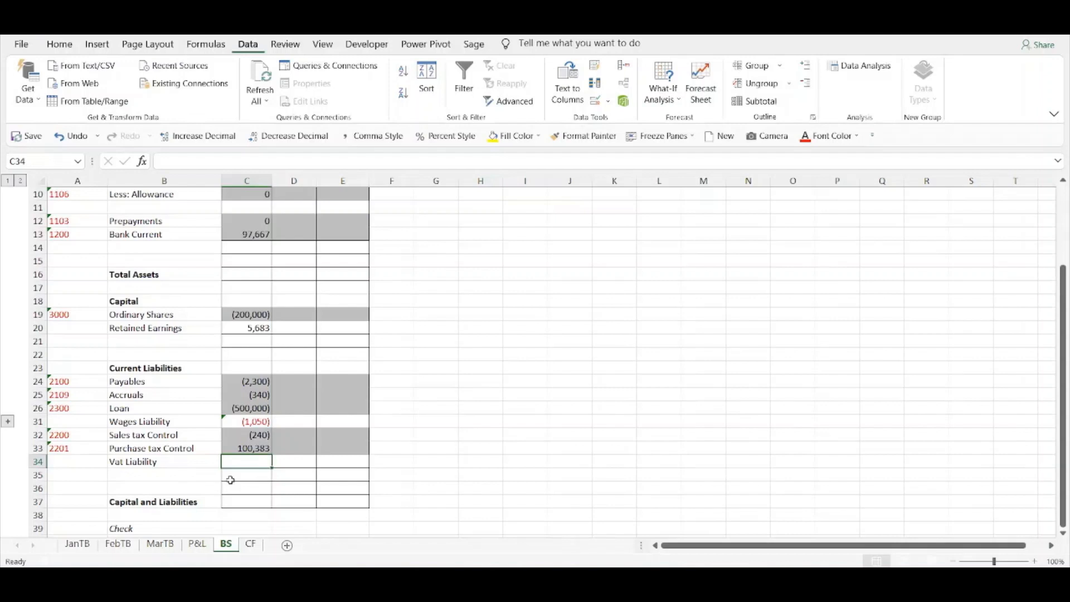
text(=)
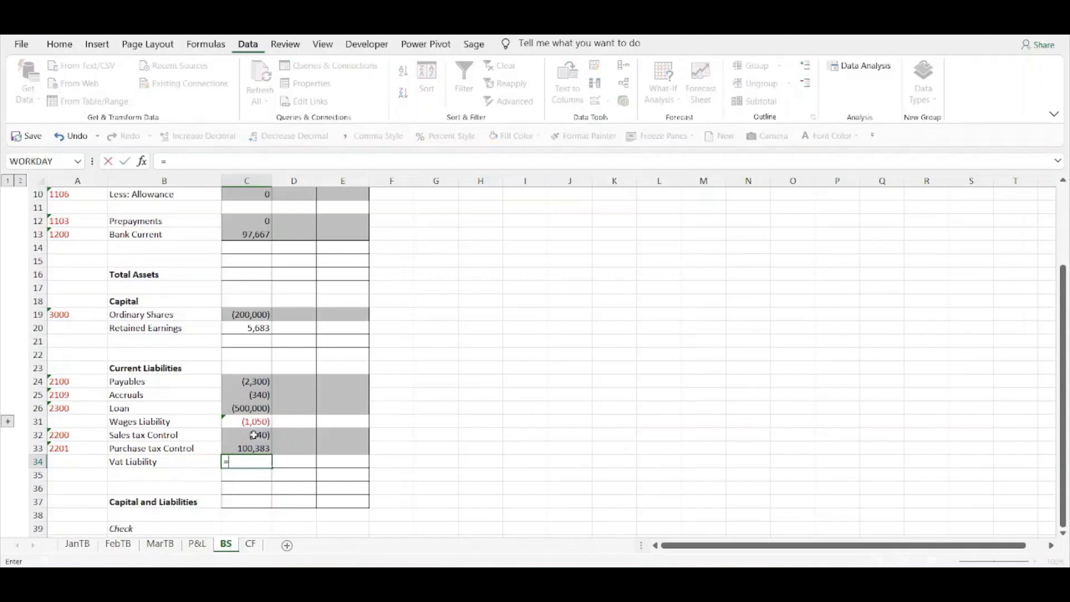
click(254, 435)
text(+)
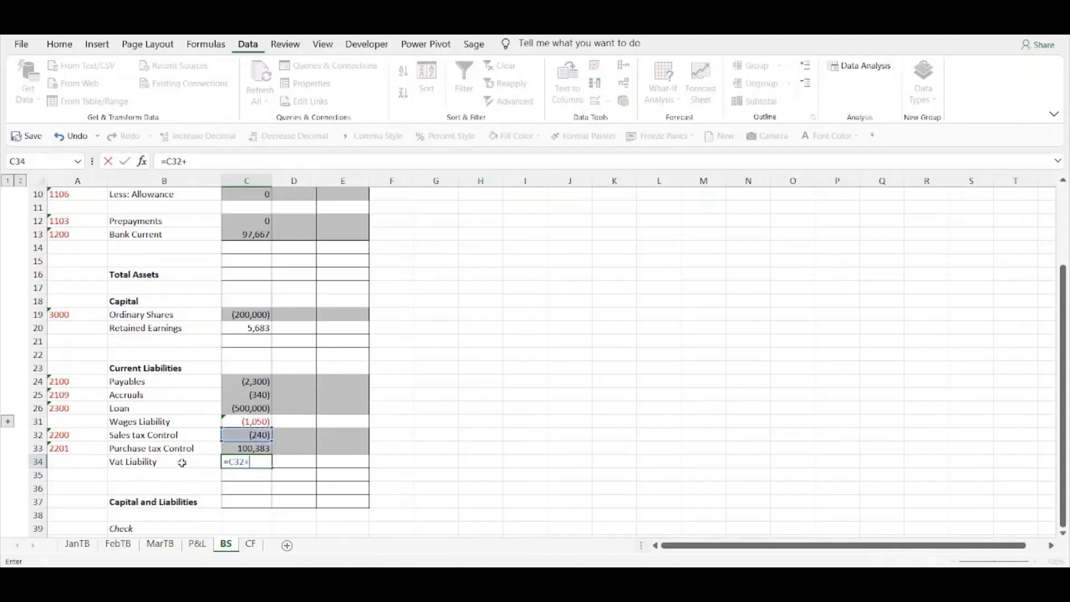
click(242, 447)
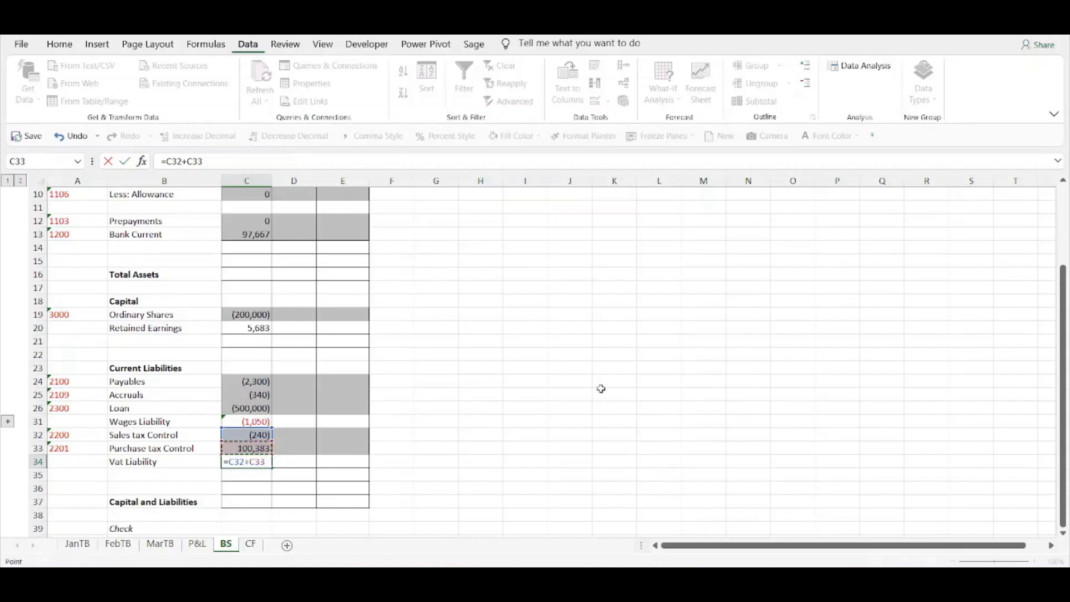
key(Return)
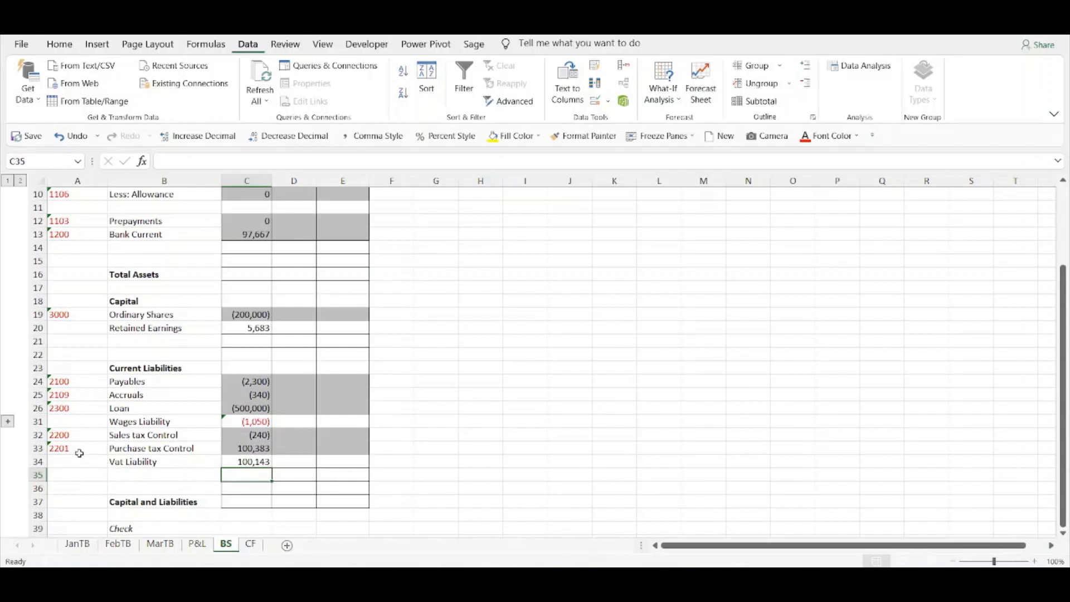
Group and collapse rows 32 and 33, the two tax control accounts, and select January's Carrying Amount cell C5.
click(39, 434)
drag(39, 434, 39, 445)
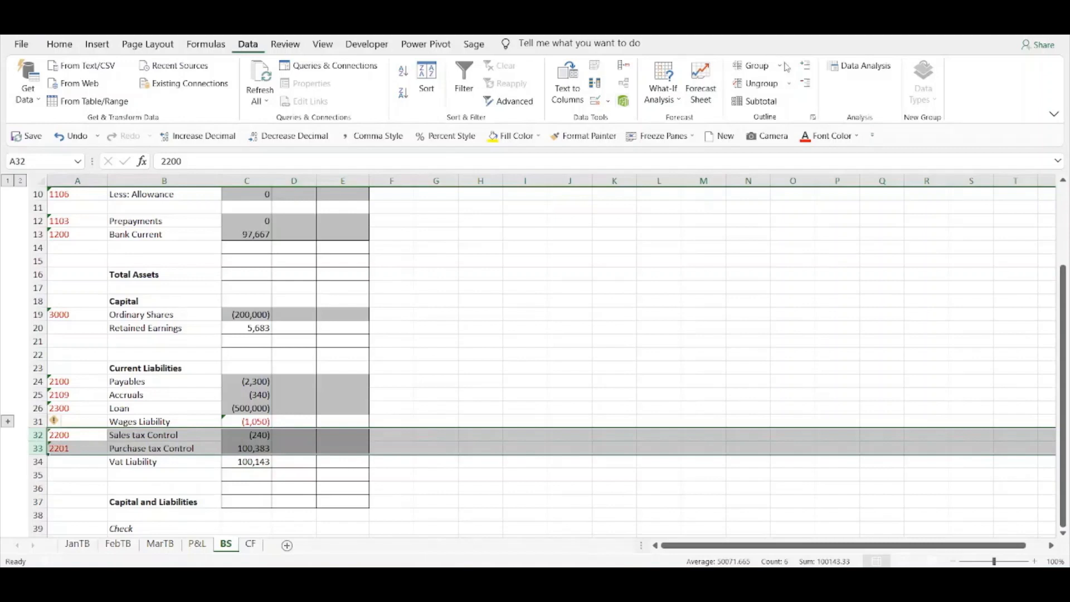
click(761, 71)
click(119, 449)
click(9, 462)
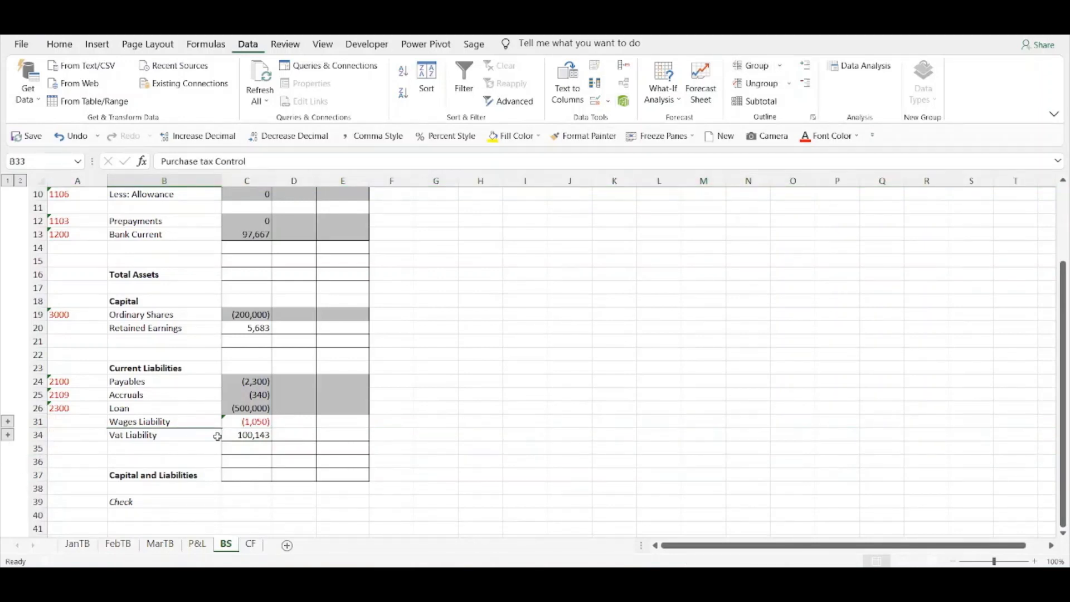
click(312, 418)
scroll(294, 444, up, 3)
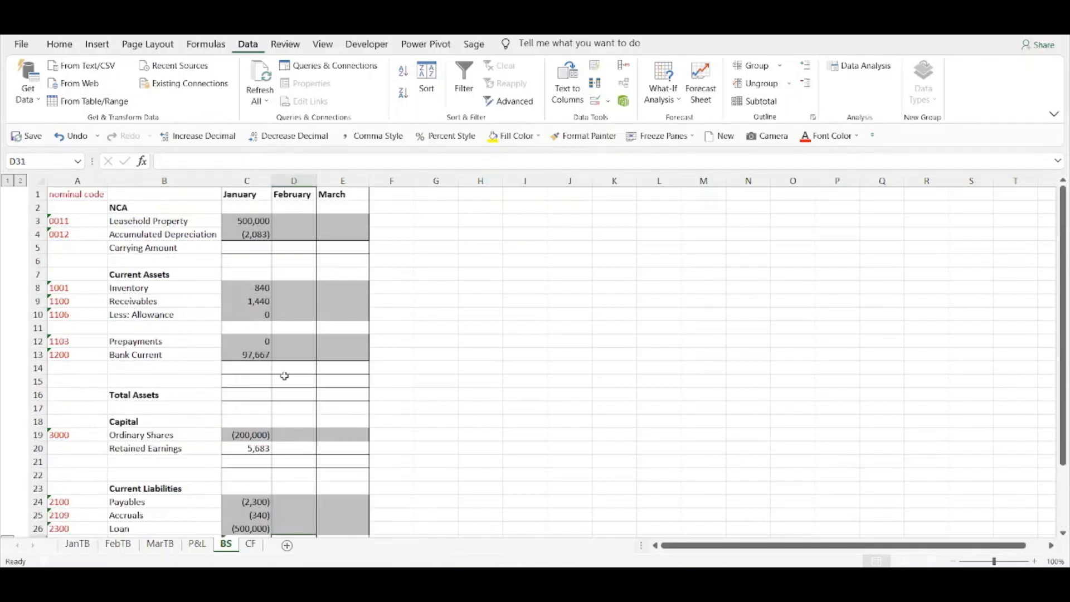
click(252, 248)
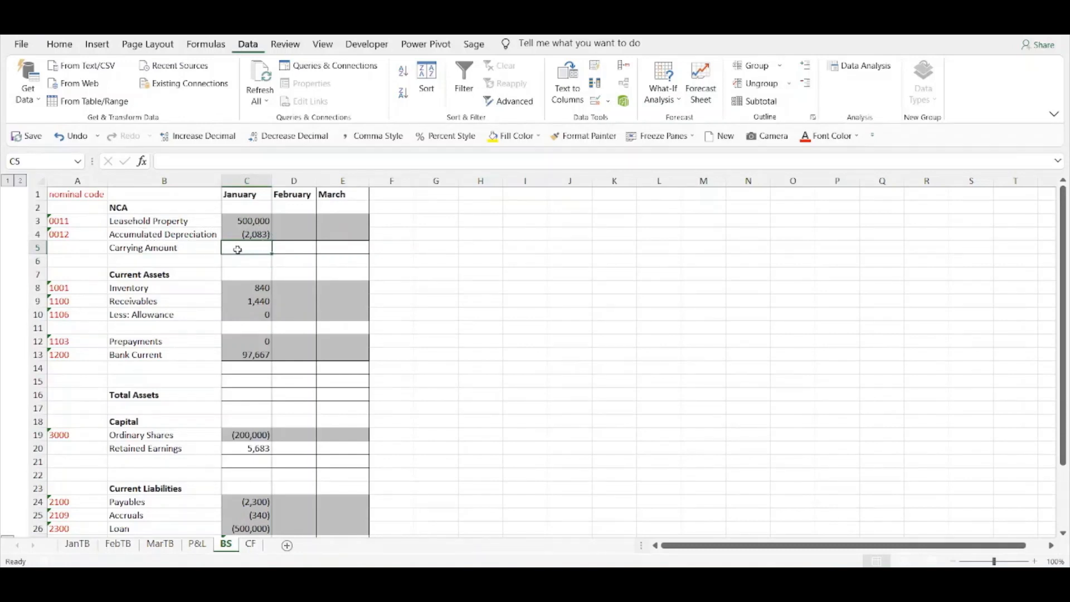
mouse_move(245, 247)
mouse_down()
mouse_move(187, 250)
mouse_move(241, 249)
mouse_up()
text(=)
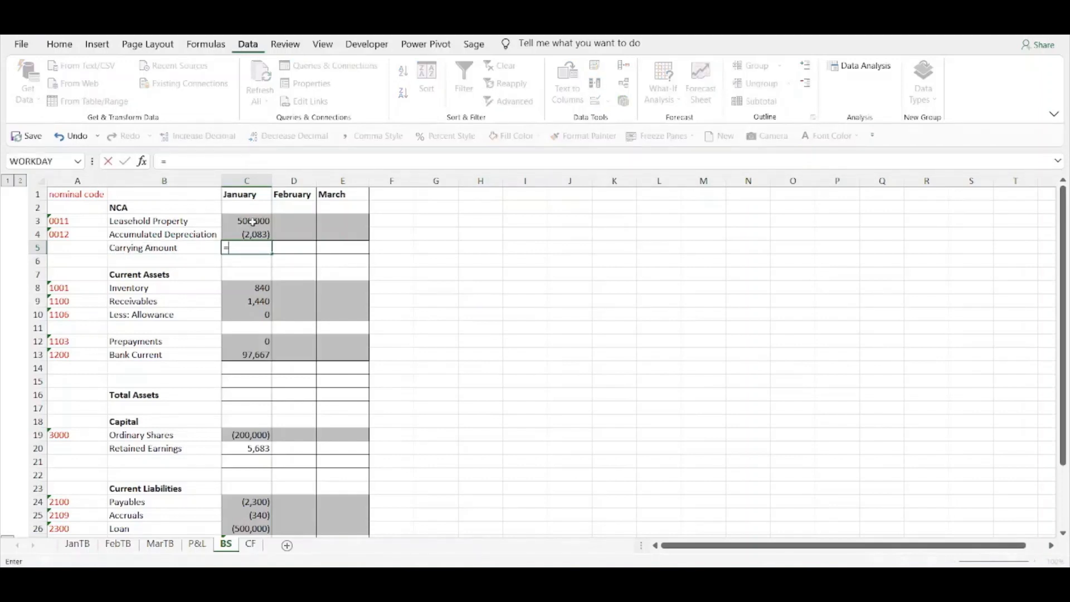
click(254, 223)
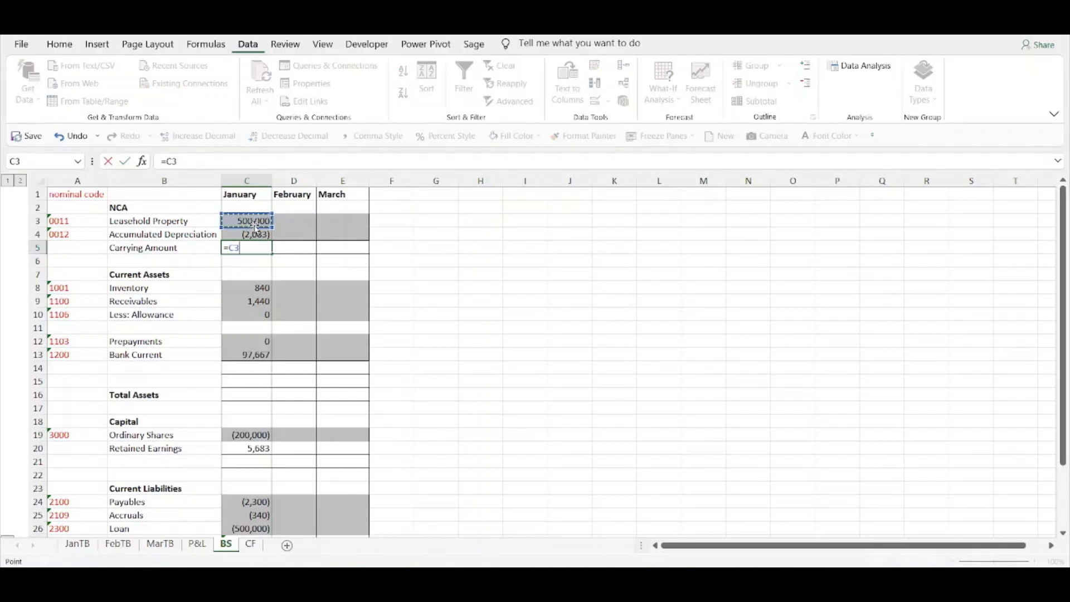
key(BackSpace)
key(BackSpace)
key(BackSpace)
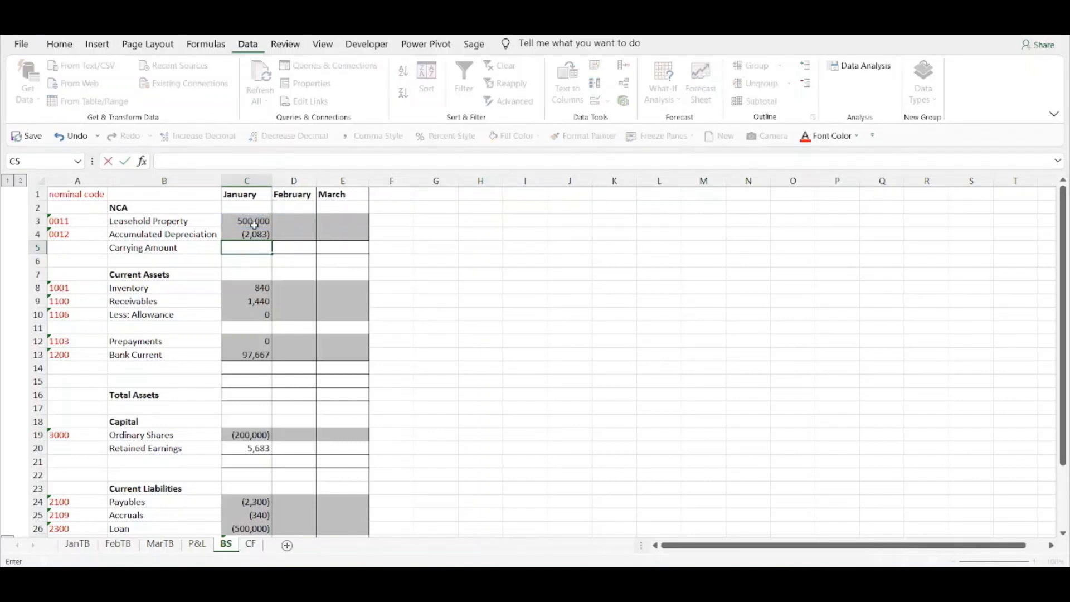
key(Escape)
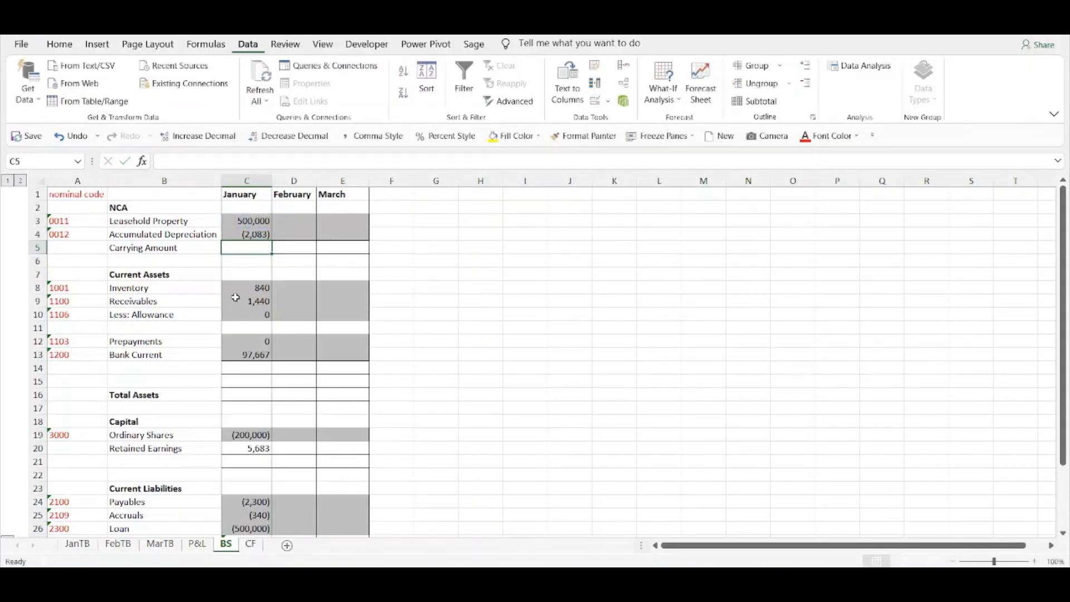
AutoSum C3:C4 into January's Carrying Amount in C5, and total the January current assets in C14 with =SUM(C8:C13).
key(alt+equal)
key(Return)
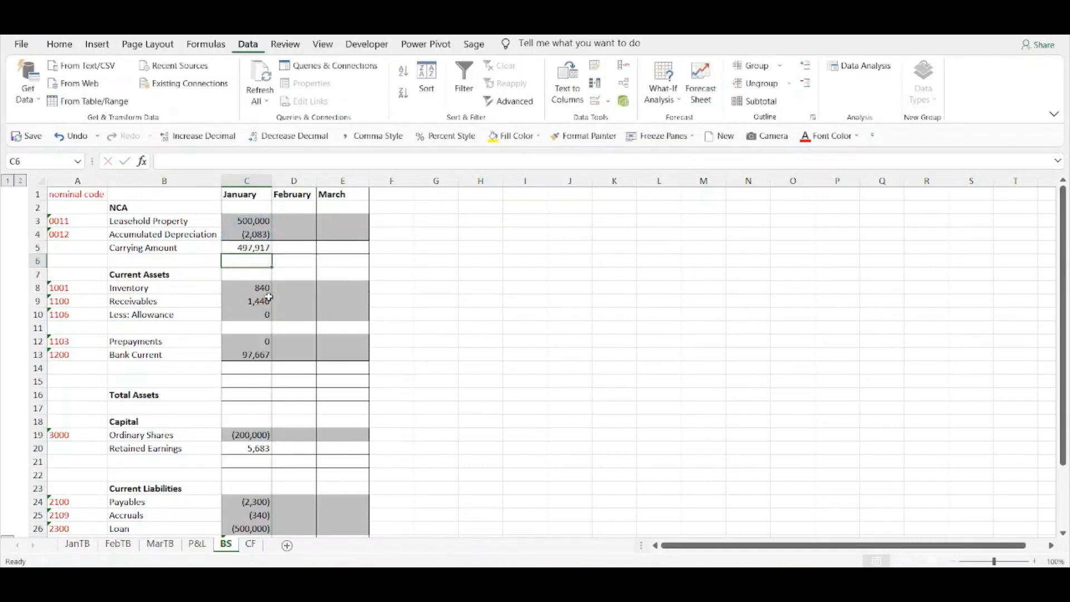
click(263, 370)
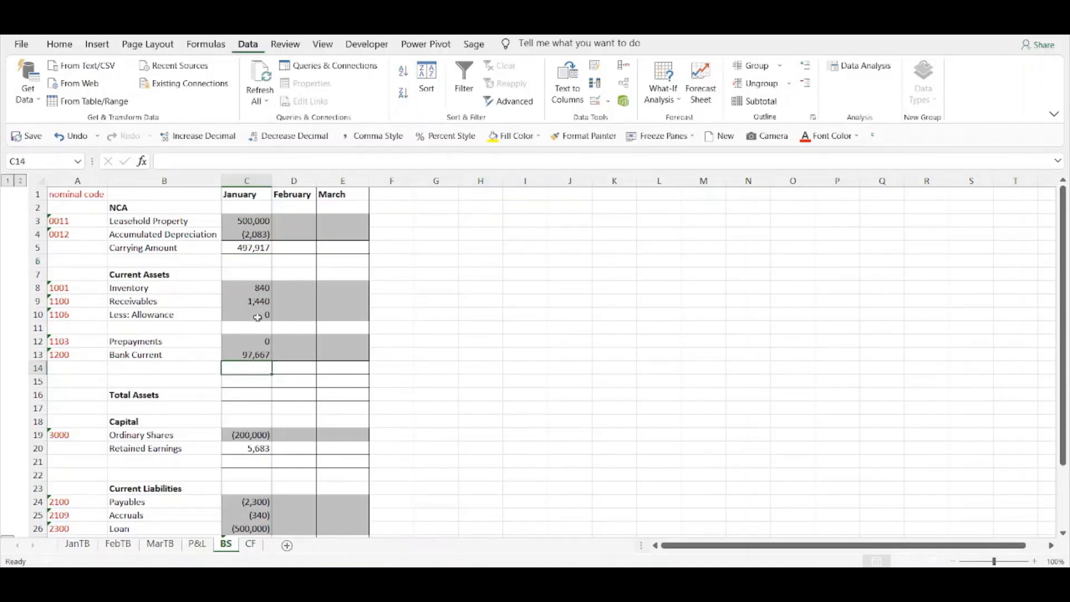
key(alt+equal)
drag(274, 344, 262, 274)
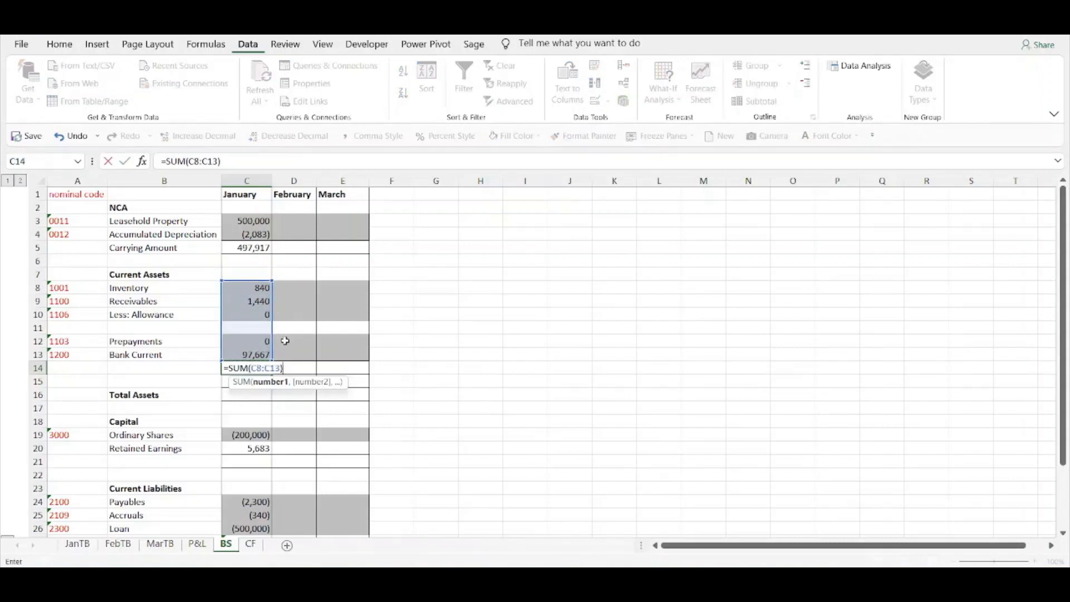
key(Return)
Calculate January's Total Assets in C16 as carrying amount plus current assets, =C5+C14.
click(255, 393)
text(=)
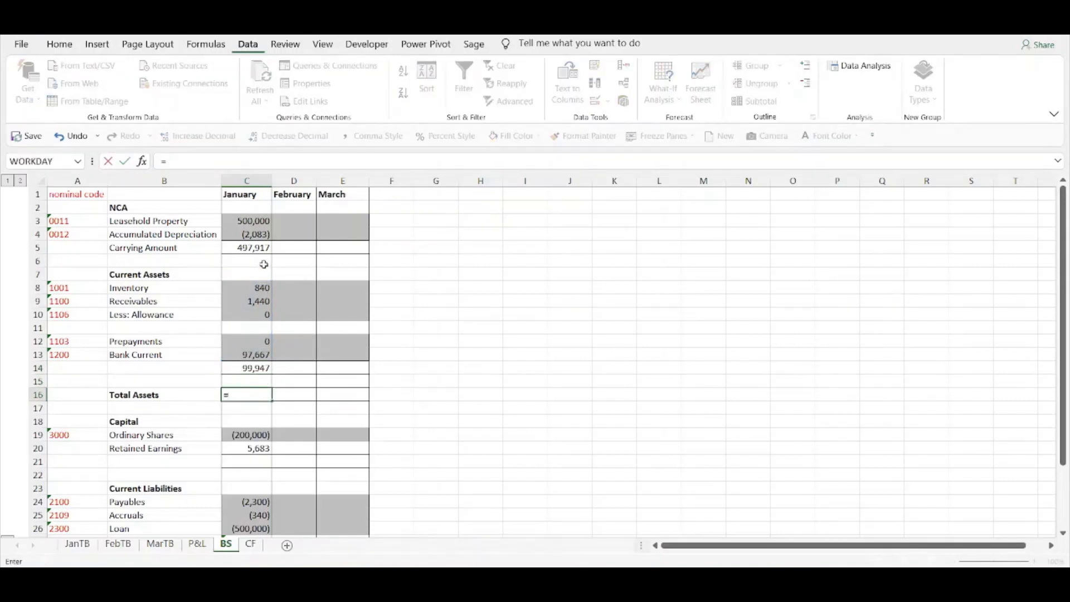
click(249, 249)
text(+)
click(257, 369)
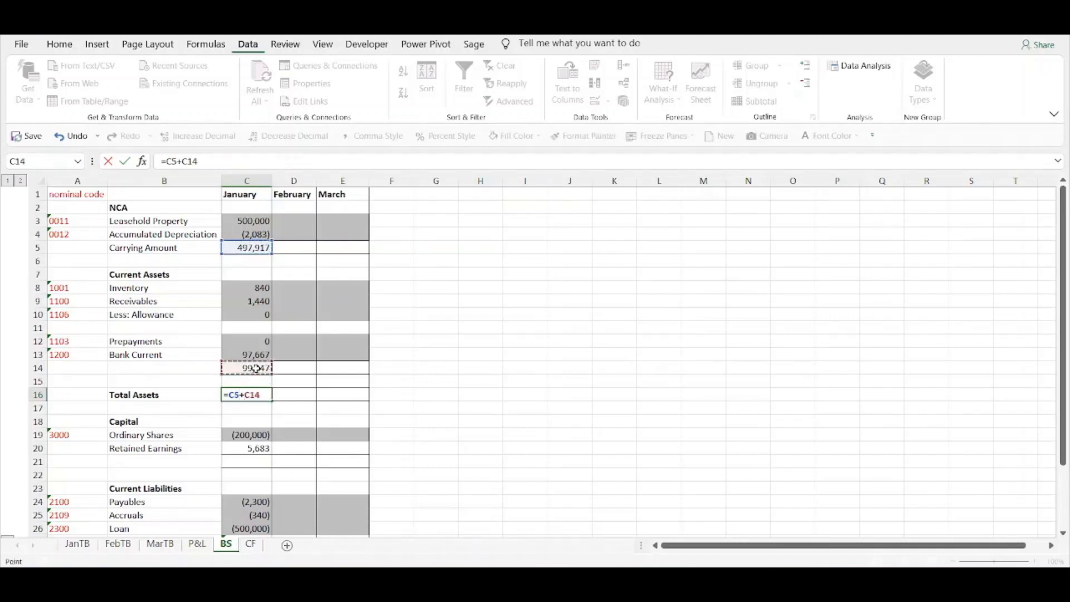
key(Return)
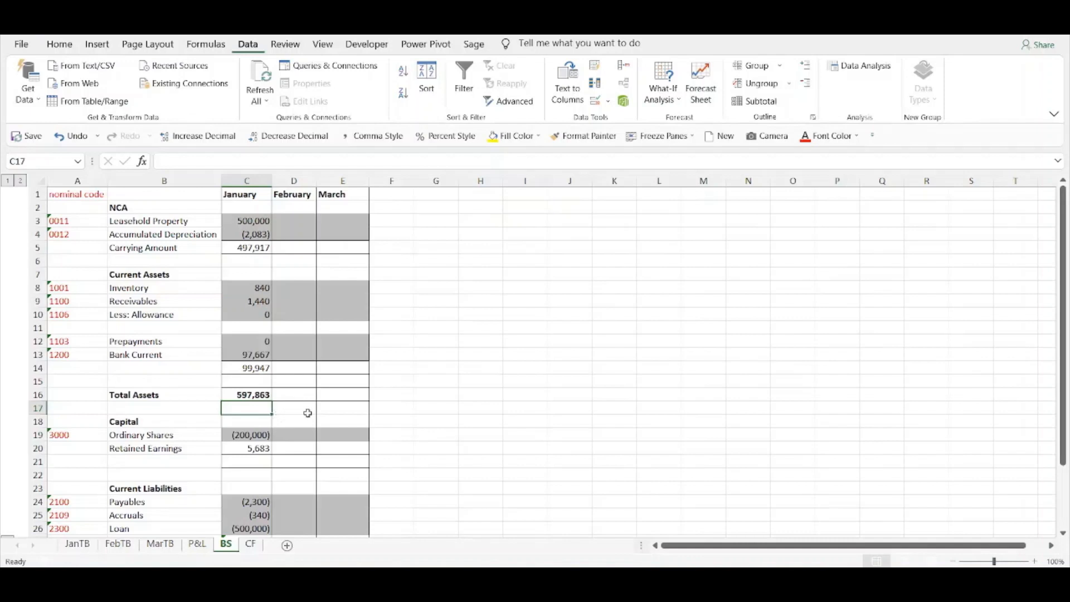
Total January's Capital section in C21 with =SUM(C19:C20).
click(254, 461)
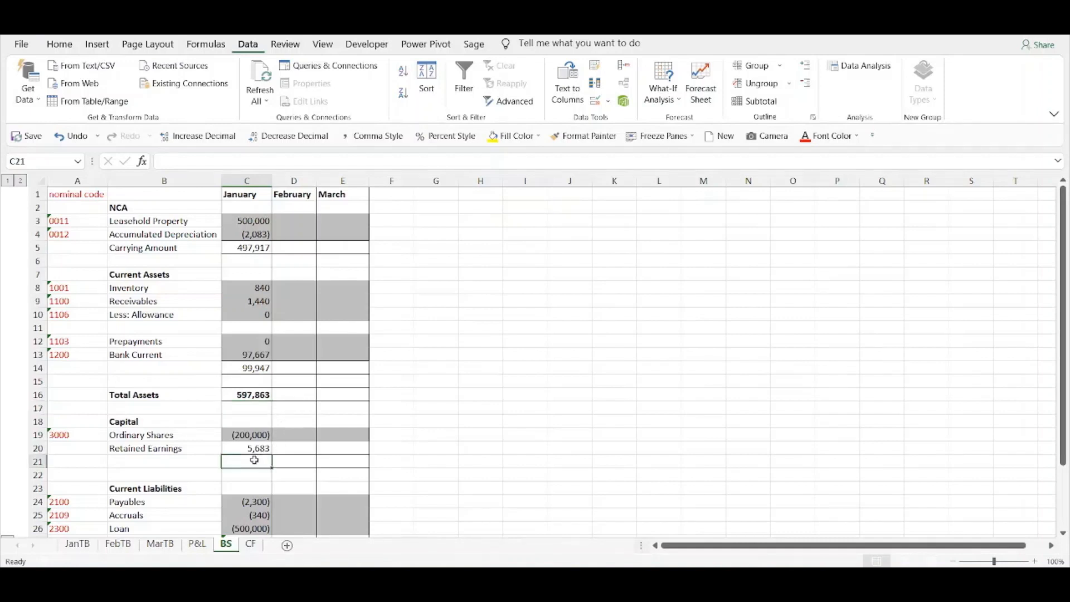
key(alt+equal)
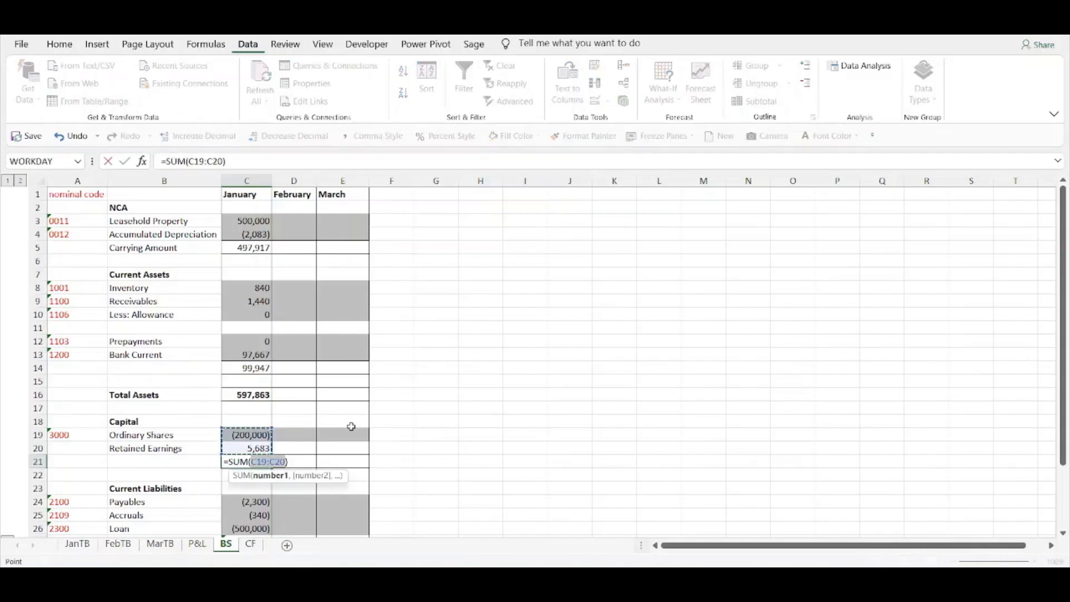
key(Return)
Expand the grouped wages rows 27 to 30 and tax control rows 32 and 33 under Current Liabilities.
scroll(351, 426, down, 1)
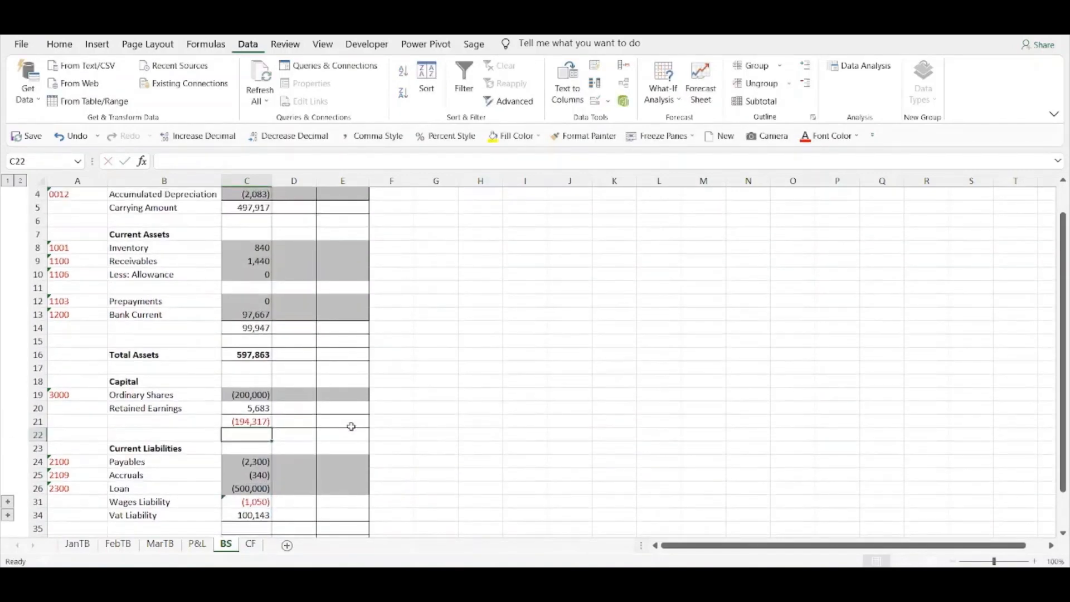
scroll(351, 426, down, 1)
click(7, 474)
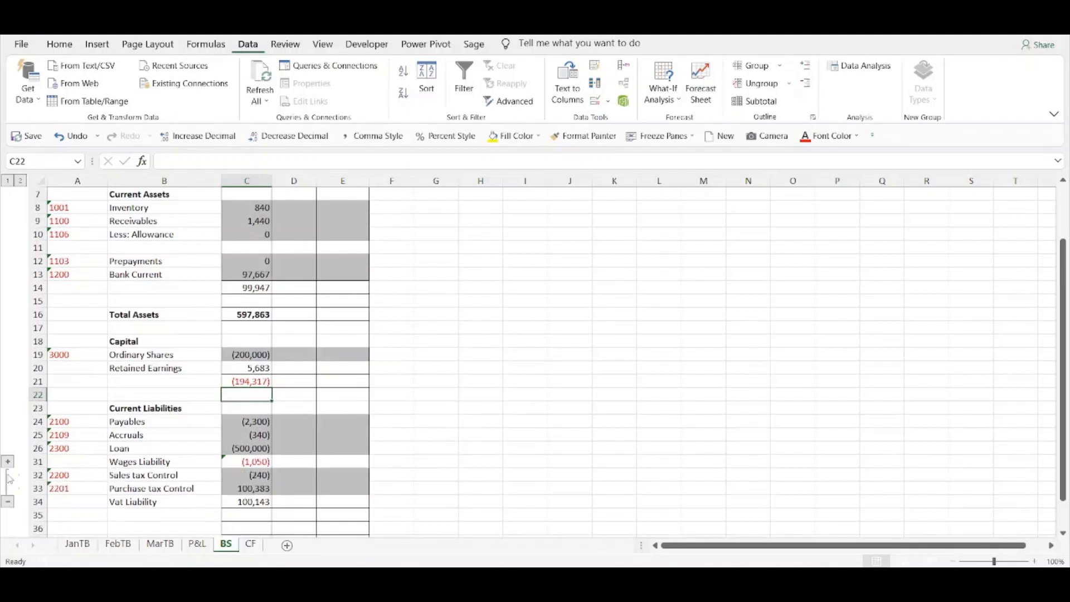
click(8, 461)
scroll(134, 464, down, 2)
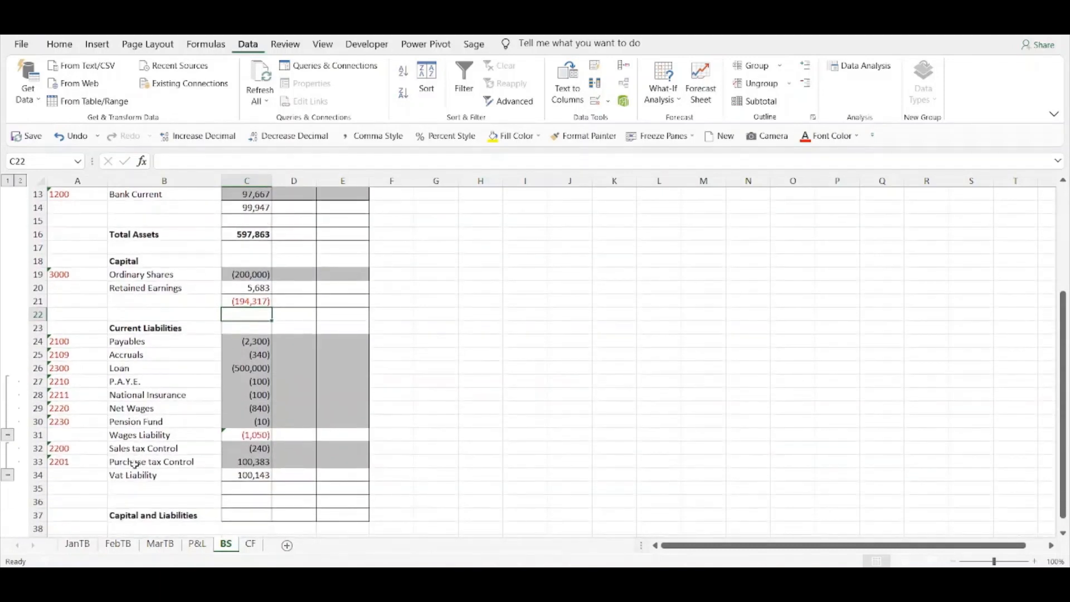
Total January's Current Liabilities in C35, counting wages and VAT only through their subtotals, with =SUM(C24:C26)+C31+C34.
click(237, 486)
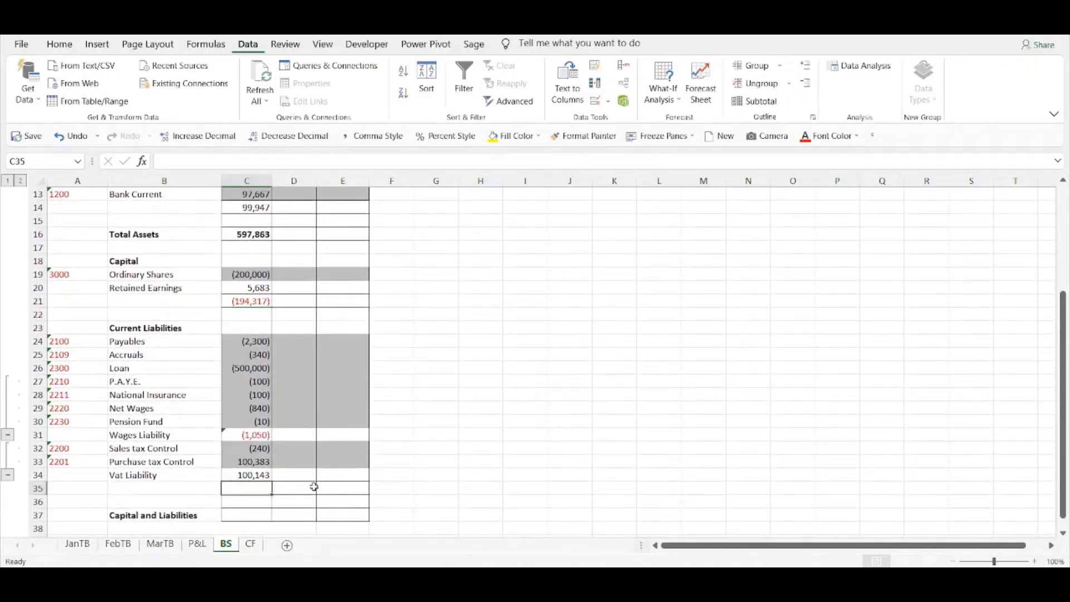
text(=sum)
key(Tab)
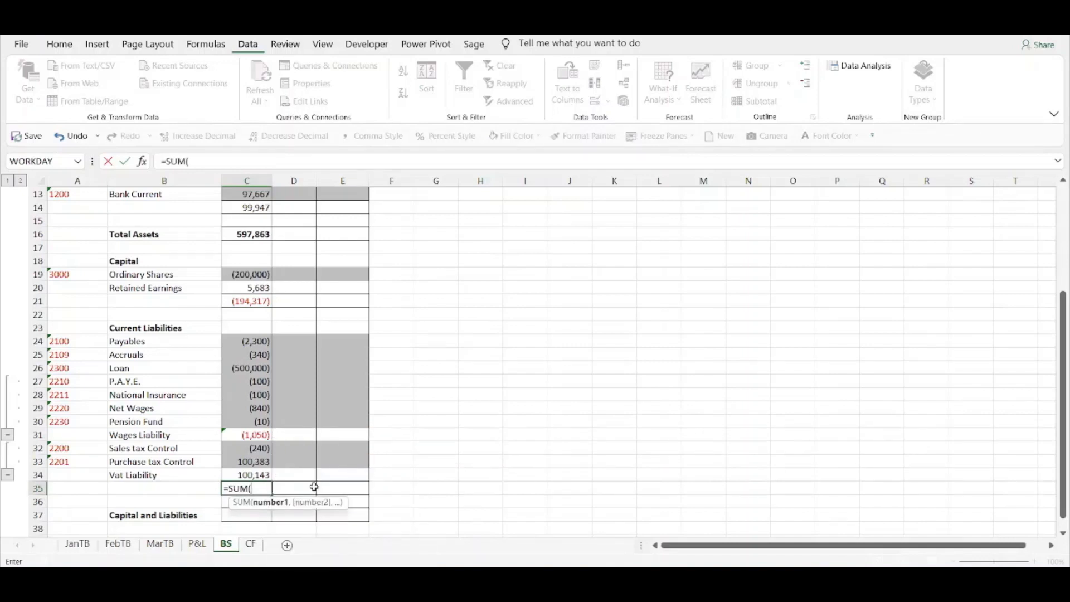
drag(258, 339, 253, 365)
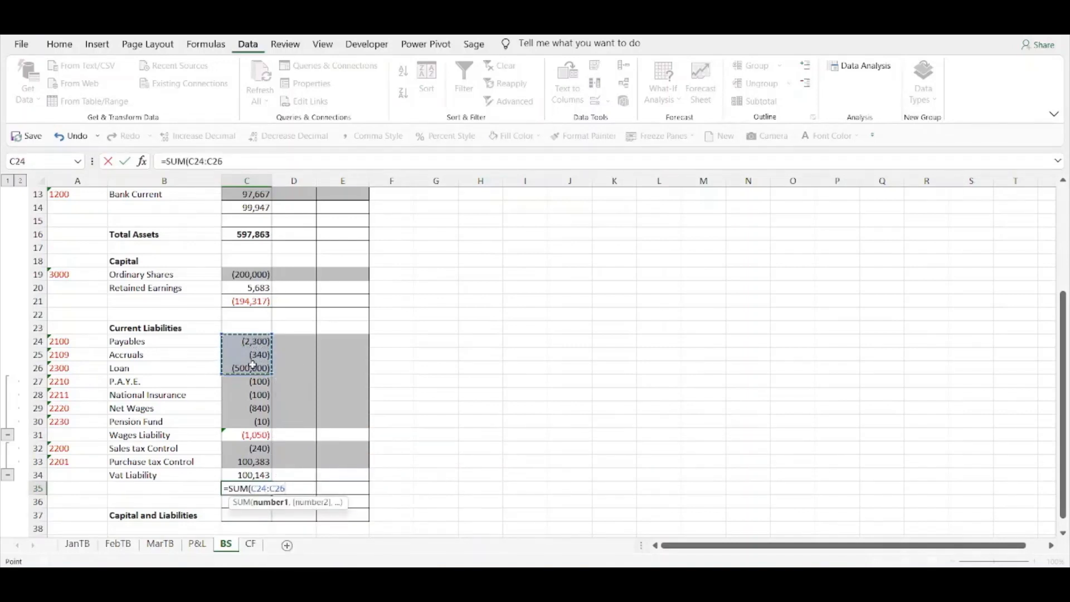
text()+)
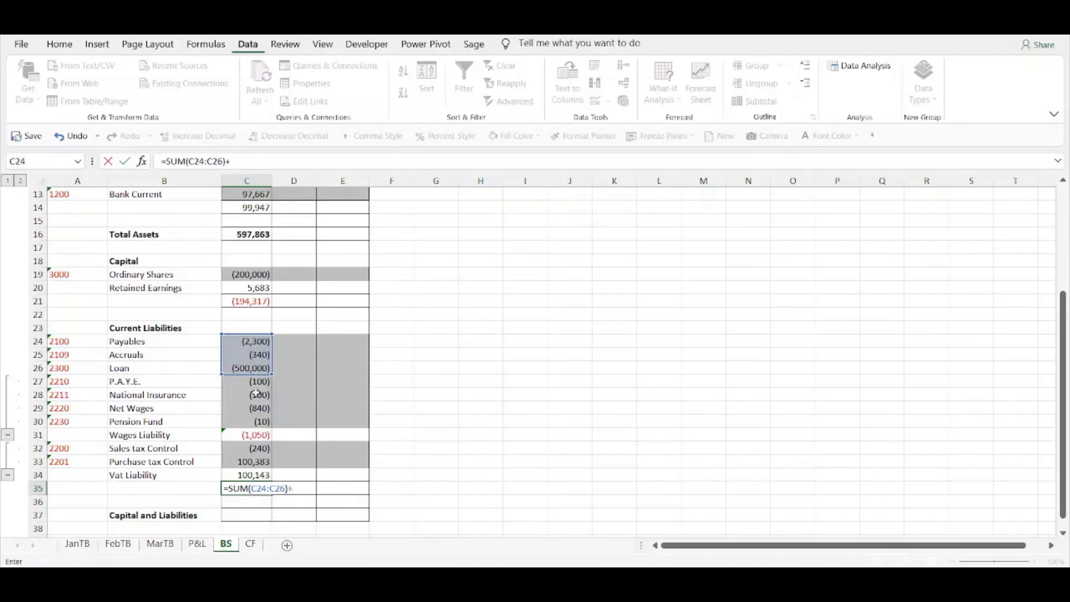
click(258, 435)
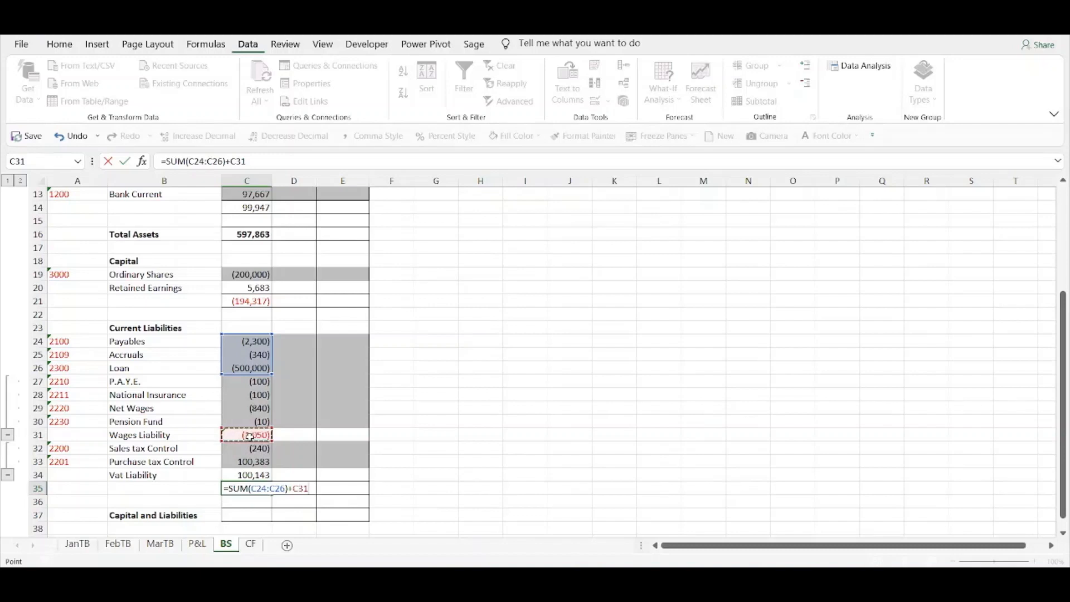
click(261, 158)
text(+)
click(258, 476)
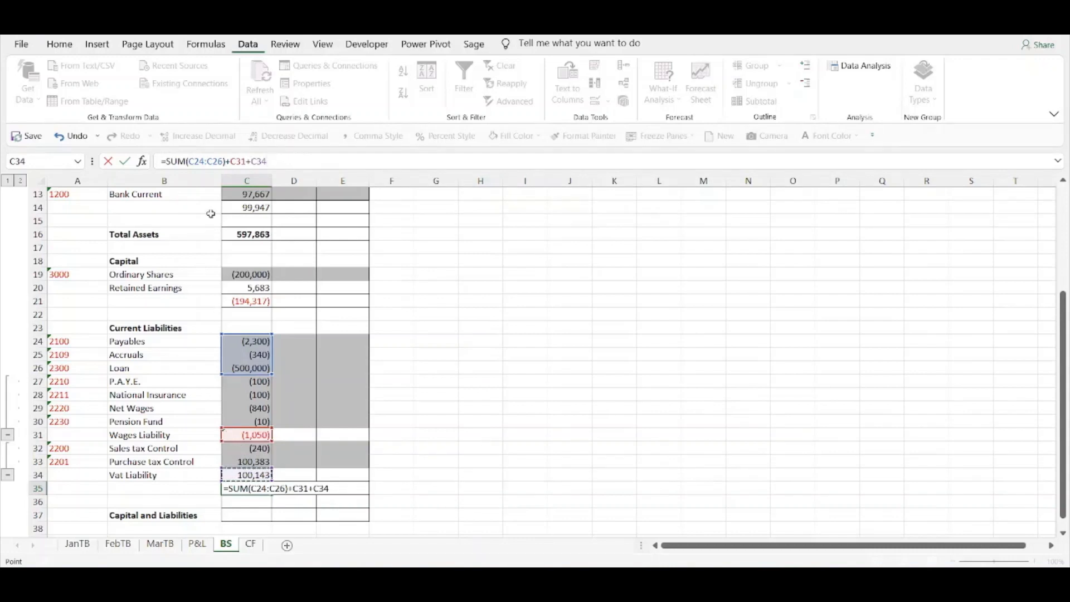
key(Return)
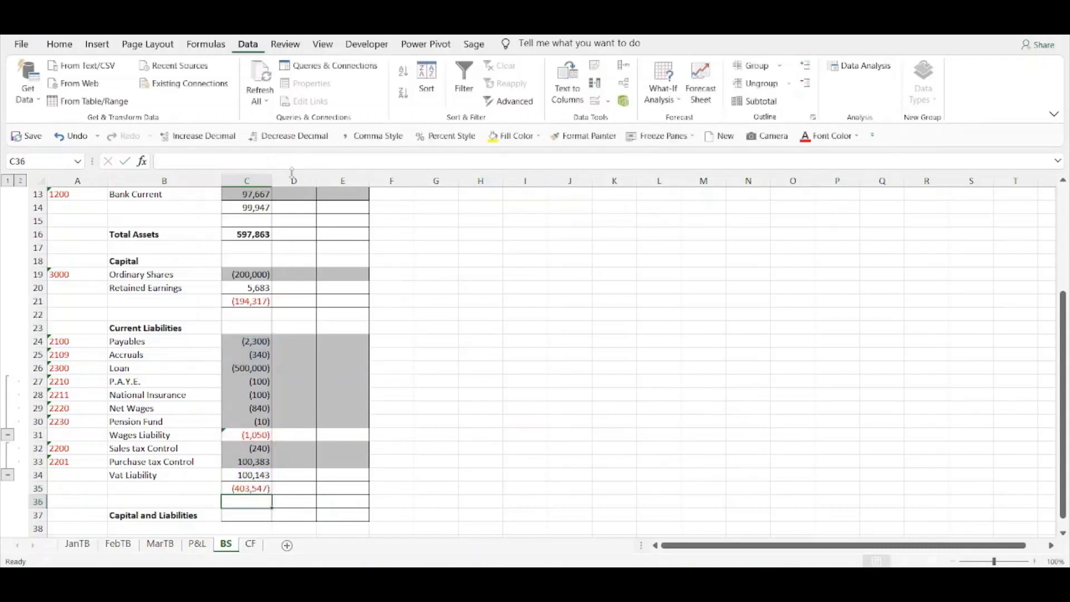
Calculate January's Capital and Liabilities in C37 as the capital total plus the current liabilities total, =C21+C35.
click(264, 510)
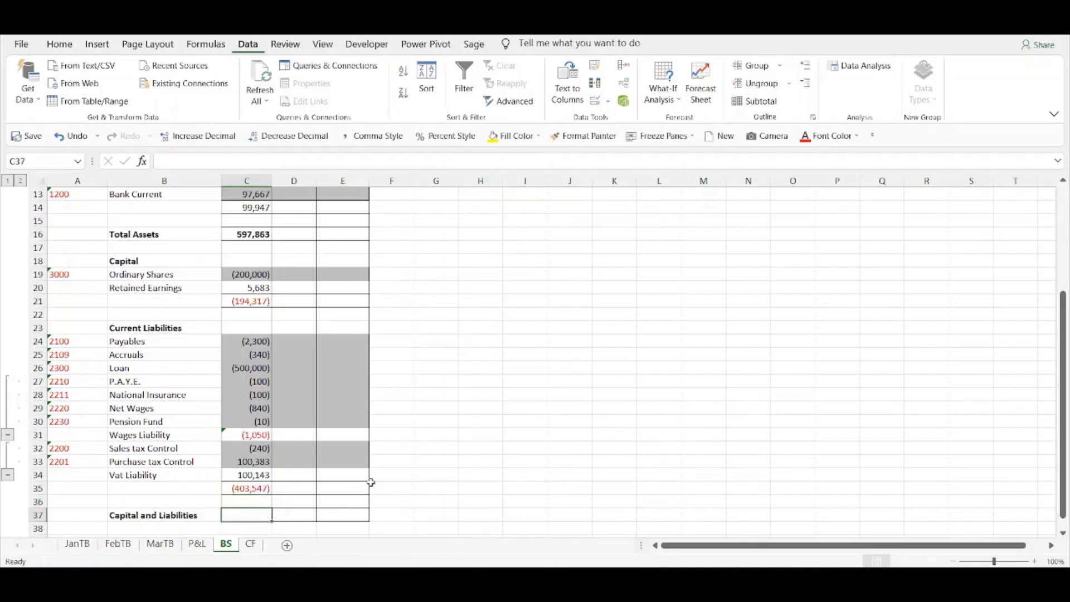
scroll(371, 482, down, 1)
text(=)
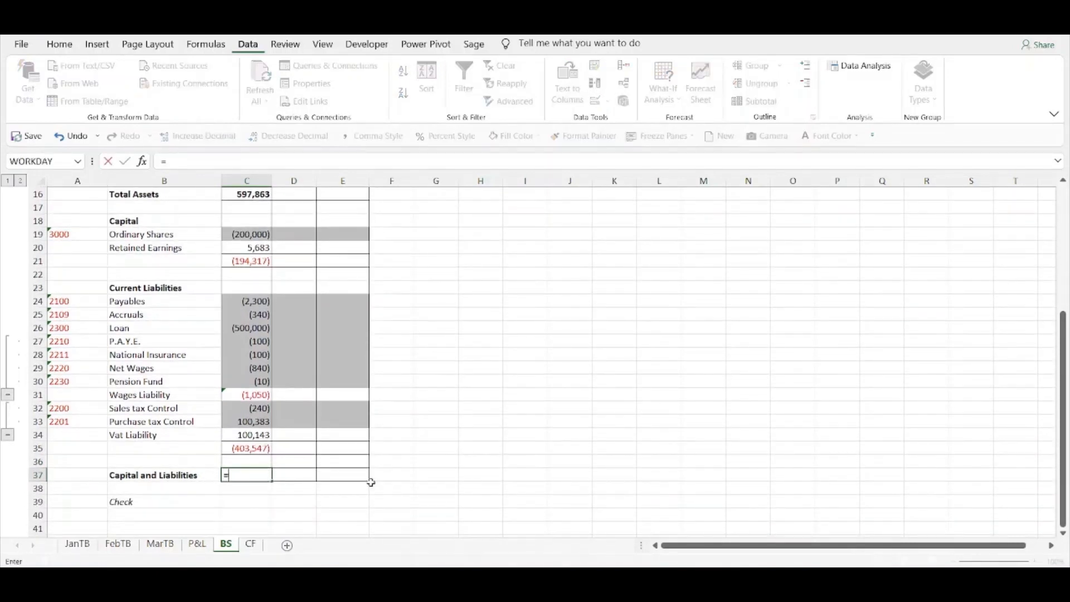
click(249, 262)
text(+)
click(262, 450)
key(Return)
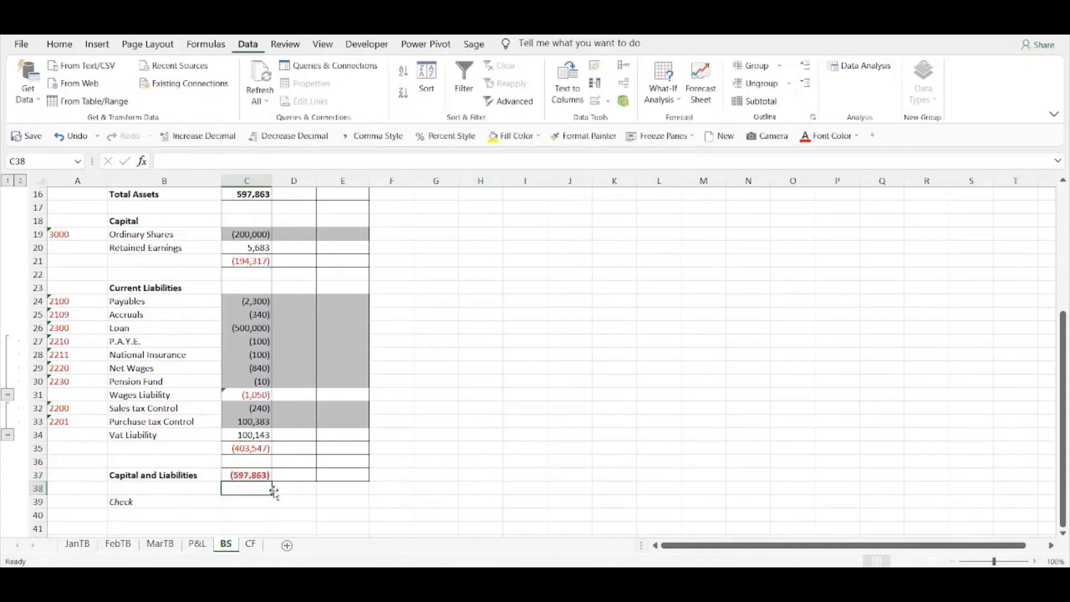
Add January's balance check in C39 by adding Total Assets to Capital and Liabilities, =C37+C16.
click(246, 498)
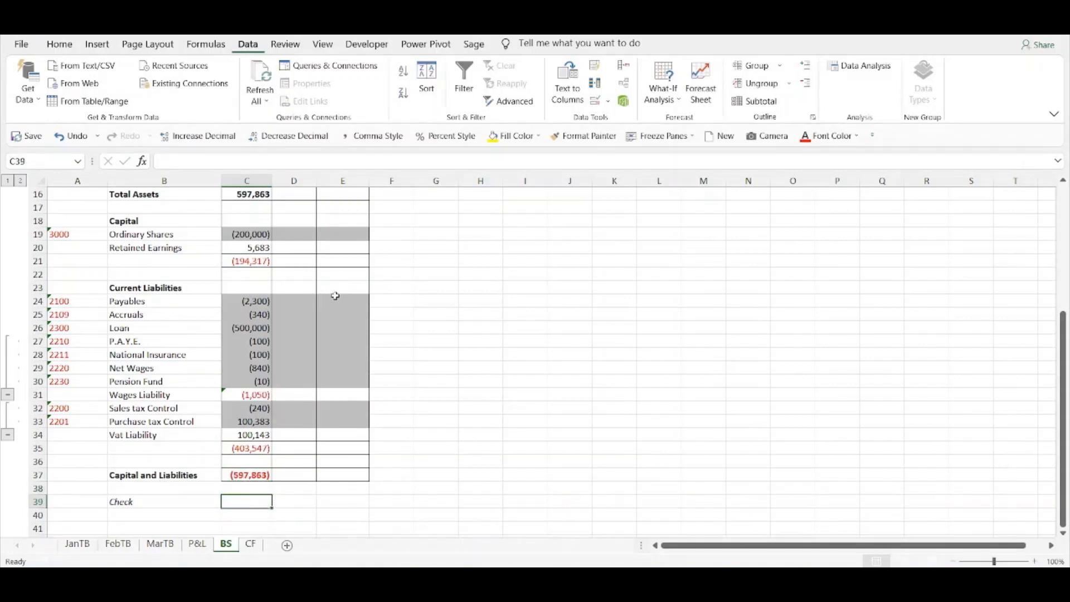
scroll(275, 245, up, 1)
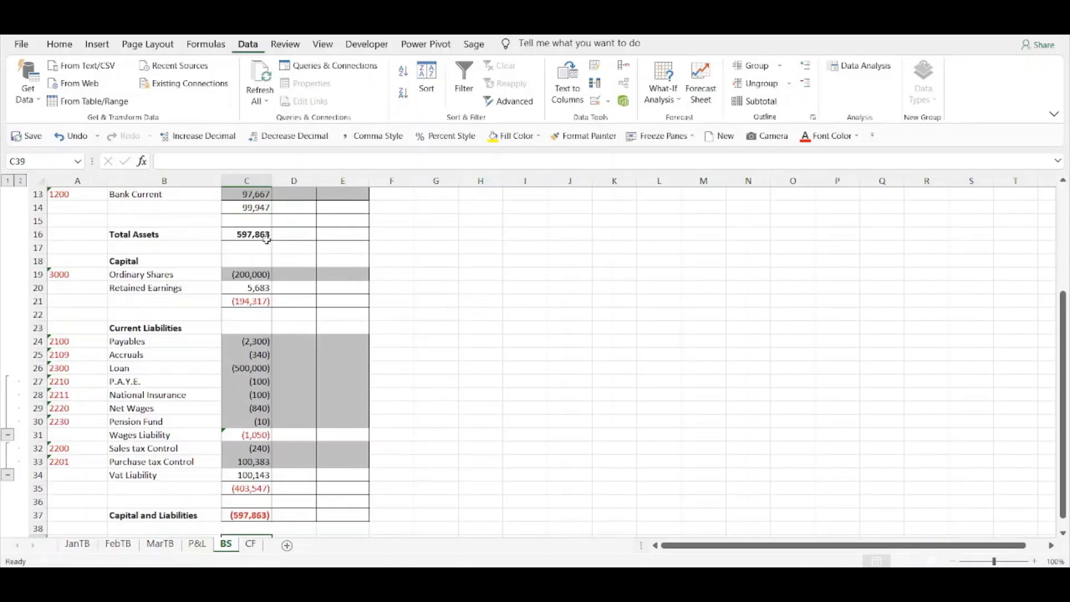
scroll(274, 284, up, 2)
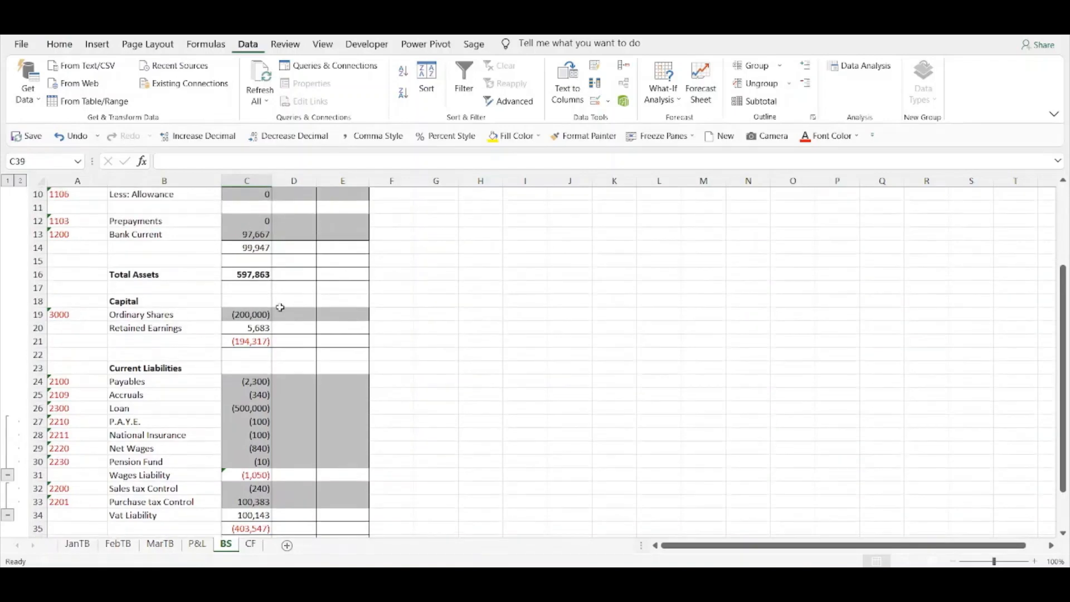
scroll(280, 306, down, 3)
text(=)
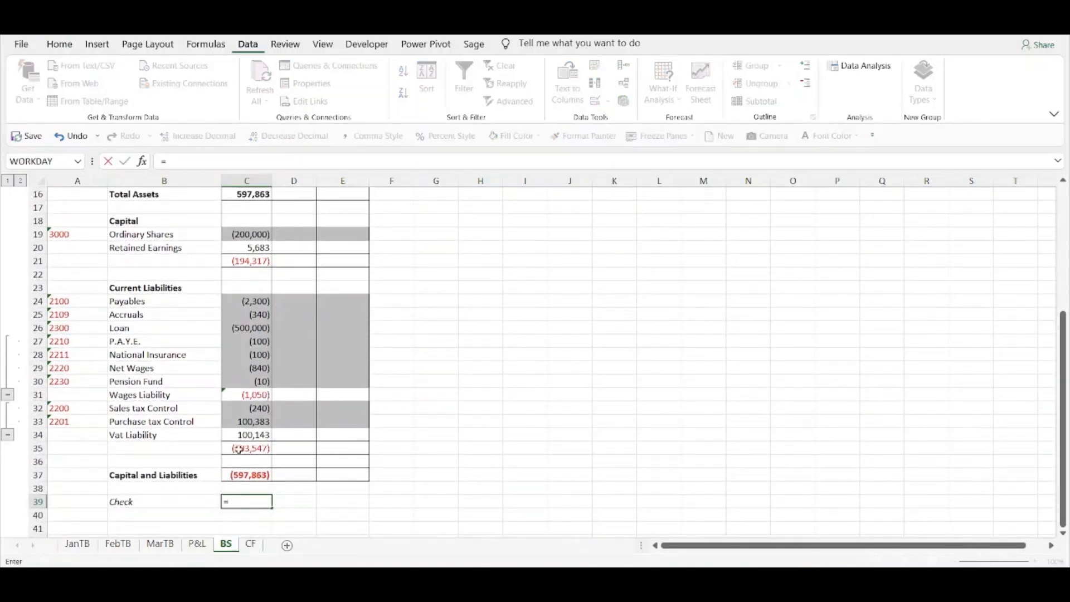
click(234, 475)
text(+)
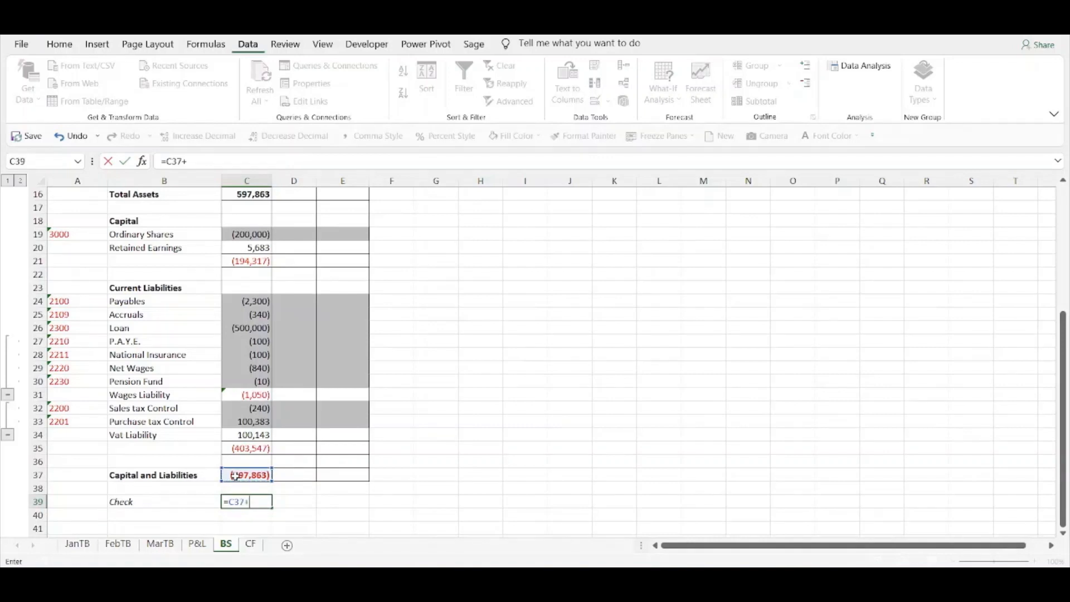
click(259, 195)
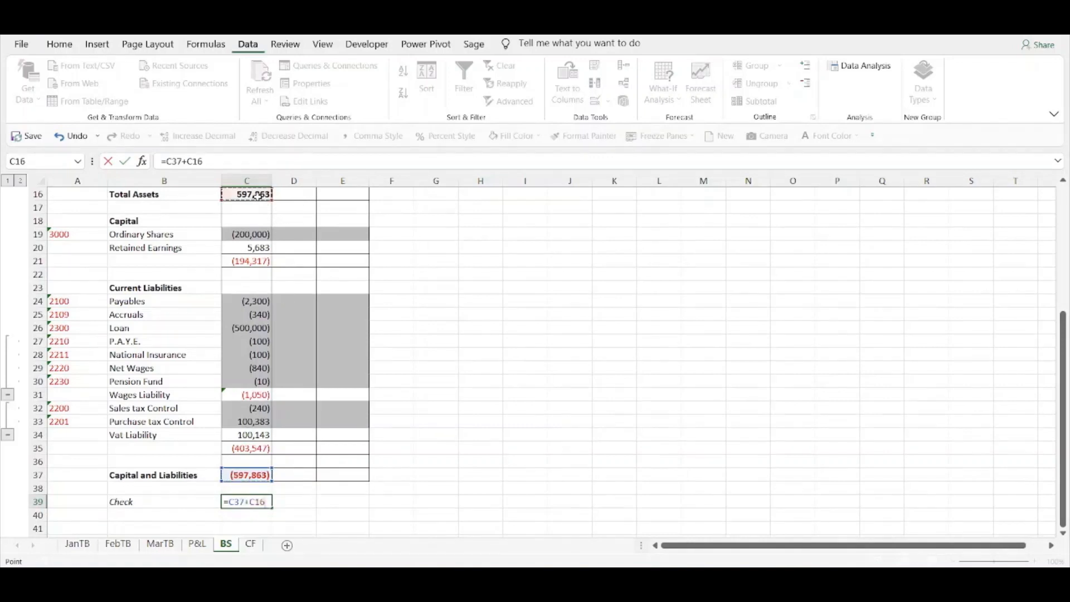
key(Return)
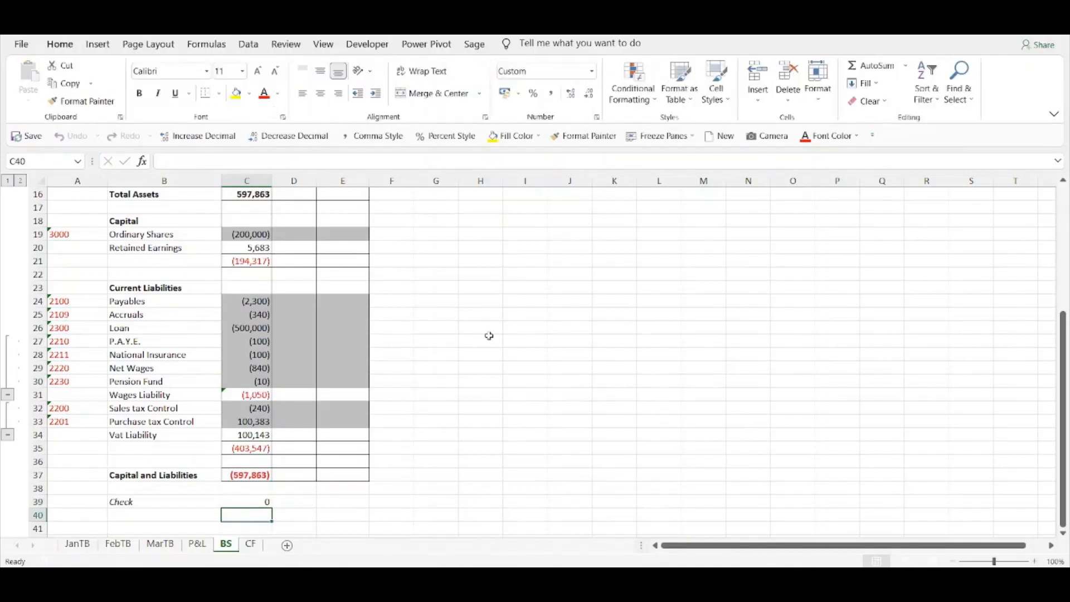
Copy January's balance sheet formulas in C3:C39 into the February column starting at D3.
scroll(489, 336, up, 5)
drag(255, 220, 257, 514)
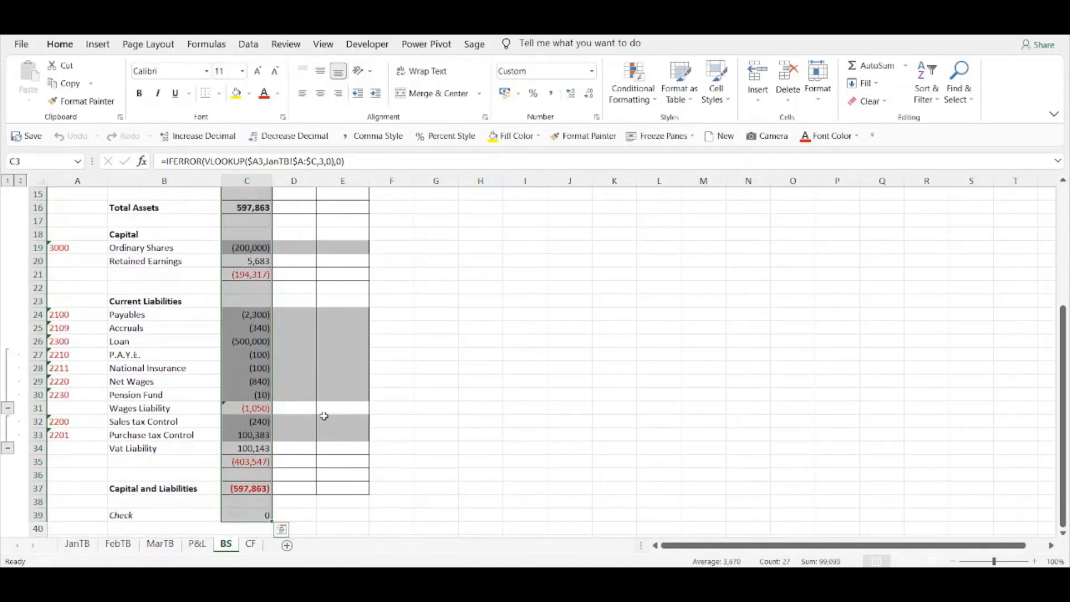
key(ctrl+c)
scroll(323, 416, up, 5)
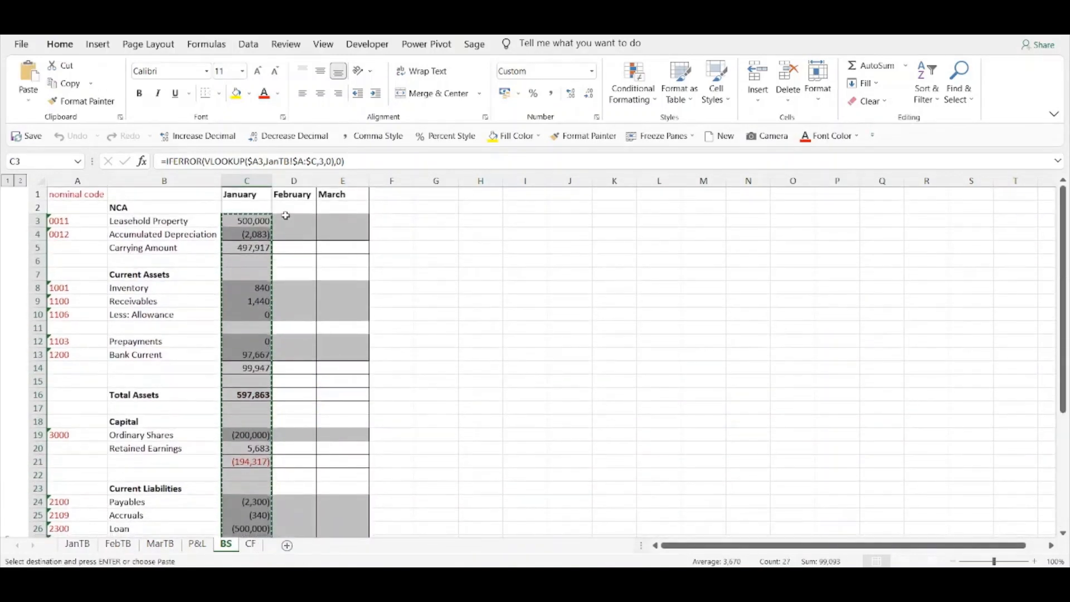
click(286, 219)
right_click(286, 220)
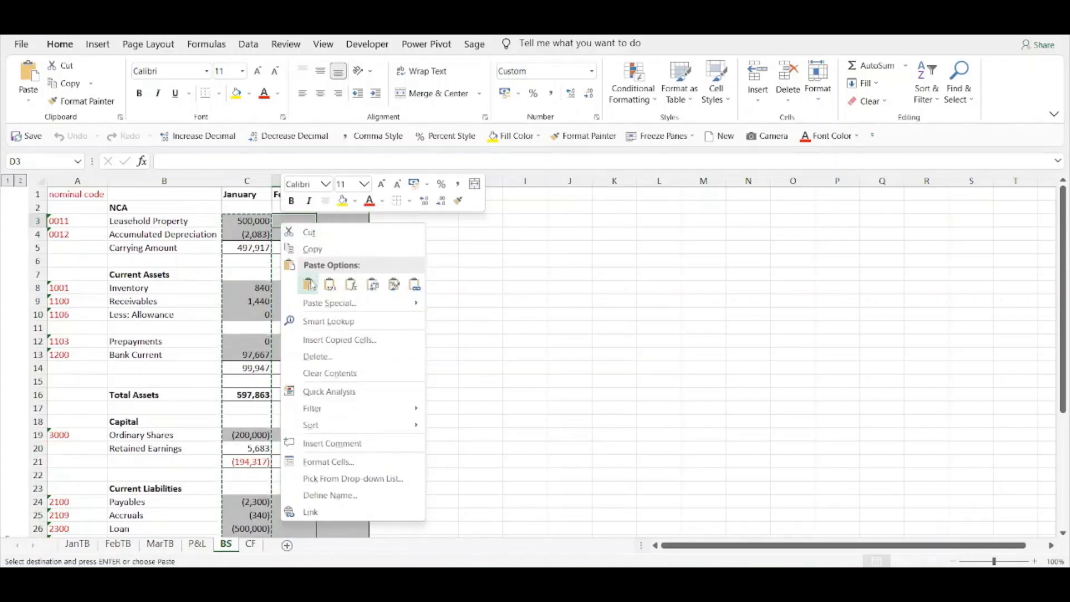
click(310, 280)
key(Escape)
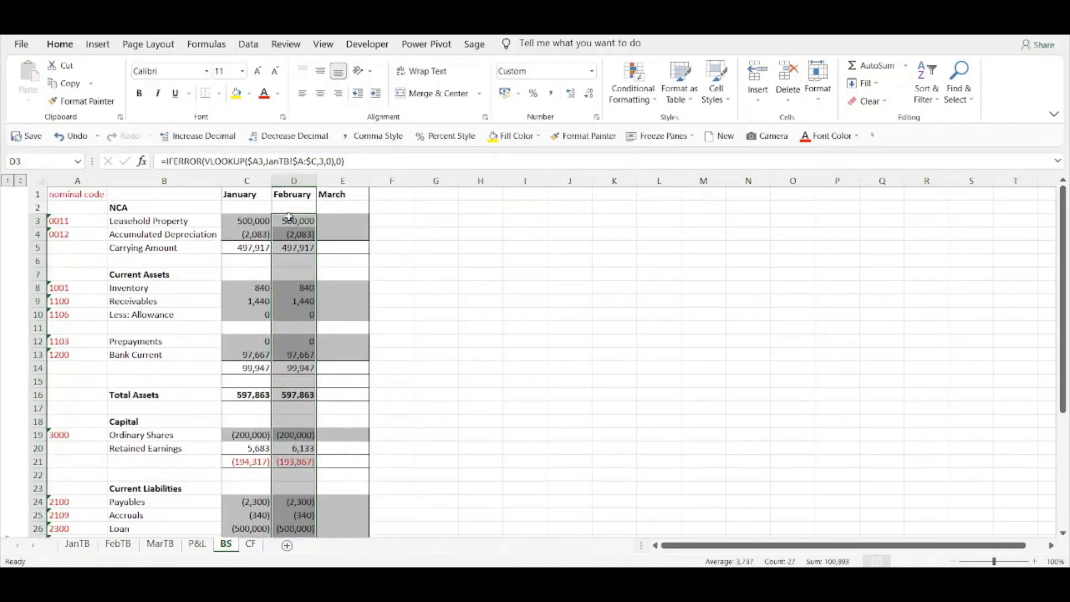
Replace all occurrences of Jan with Feb in the February formulas D3:D39 so they look up the February trial balance.
click(290, 219)
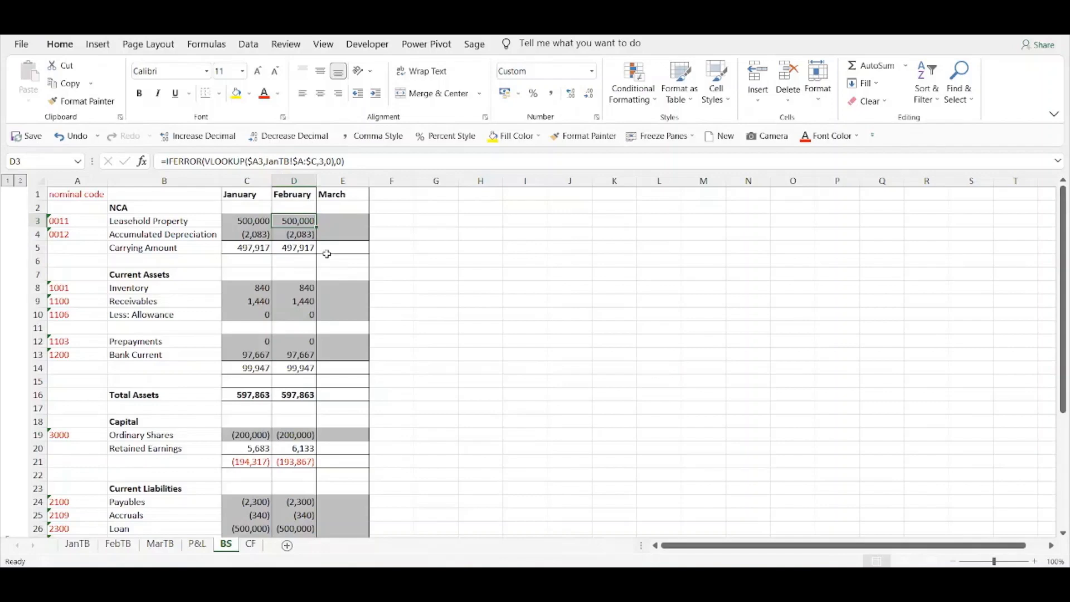
drag(304, 220, 304, 513)
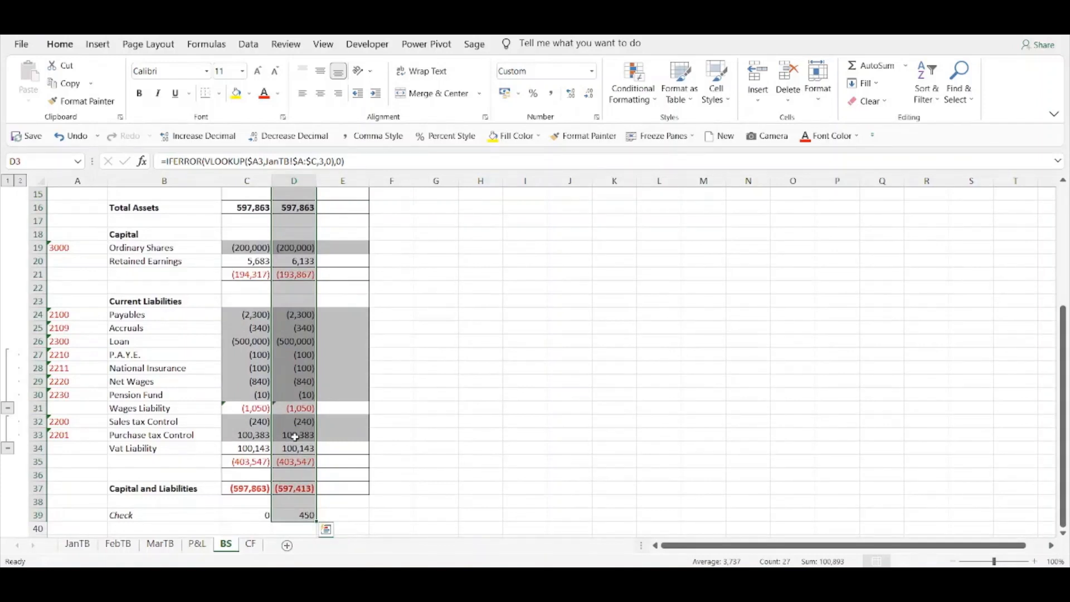
key(ctrl+f)
click(228, 146)
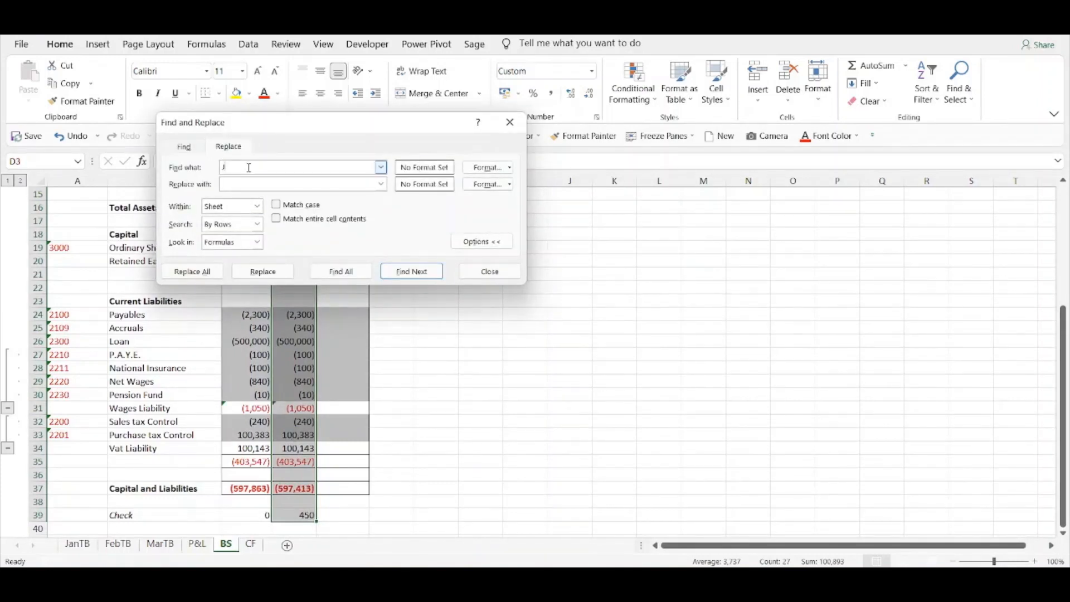
text(Feb)
click(192, 273)
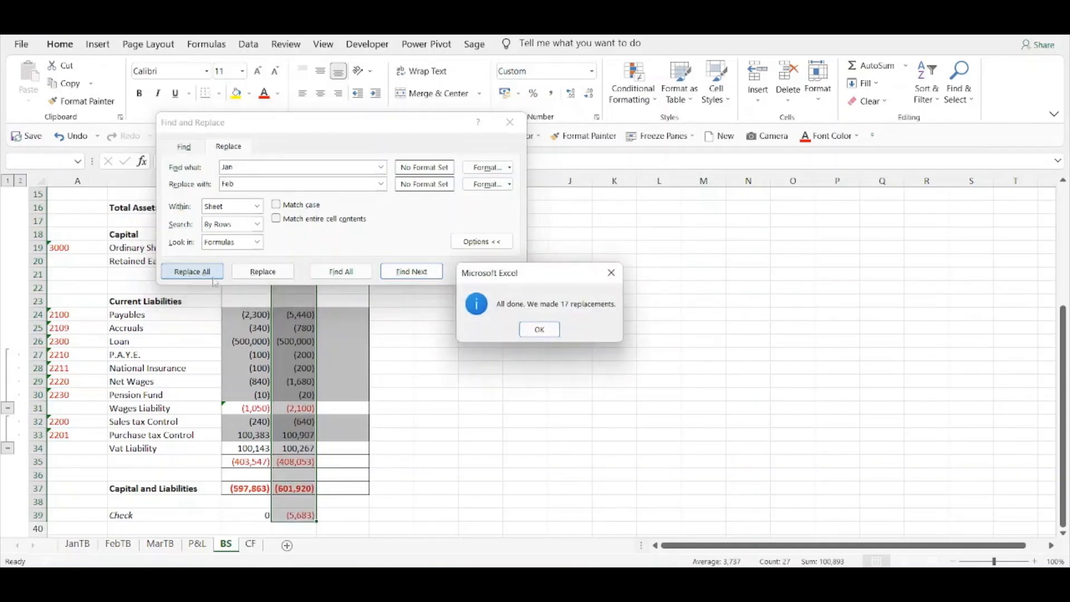
click(539, 329)
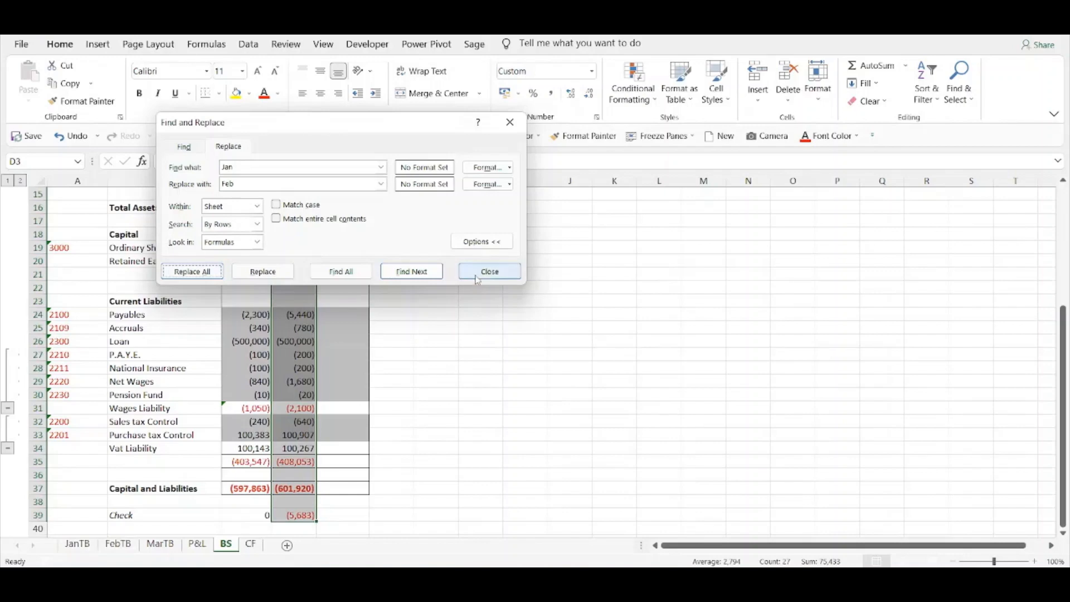
click(489, 271)
click(454, 331)
Make February's Retained Earnings in D20 cumulative with =C20+'P&L'!D32*-1, and review February's balance check in row 39.
scroll(457, 335, up, 3)
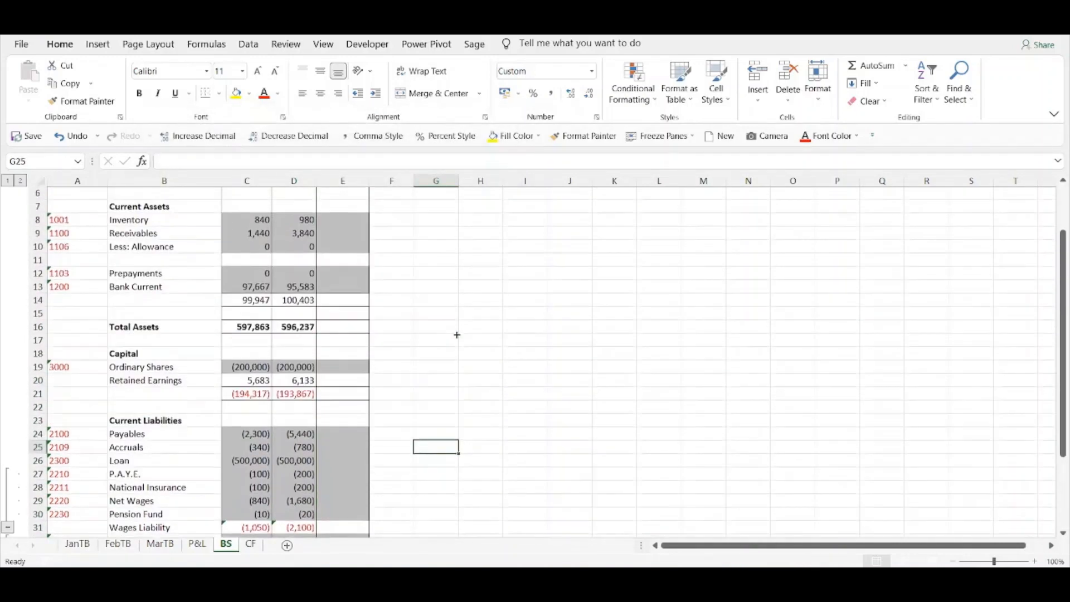
click(308, 381)
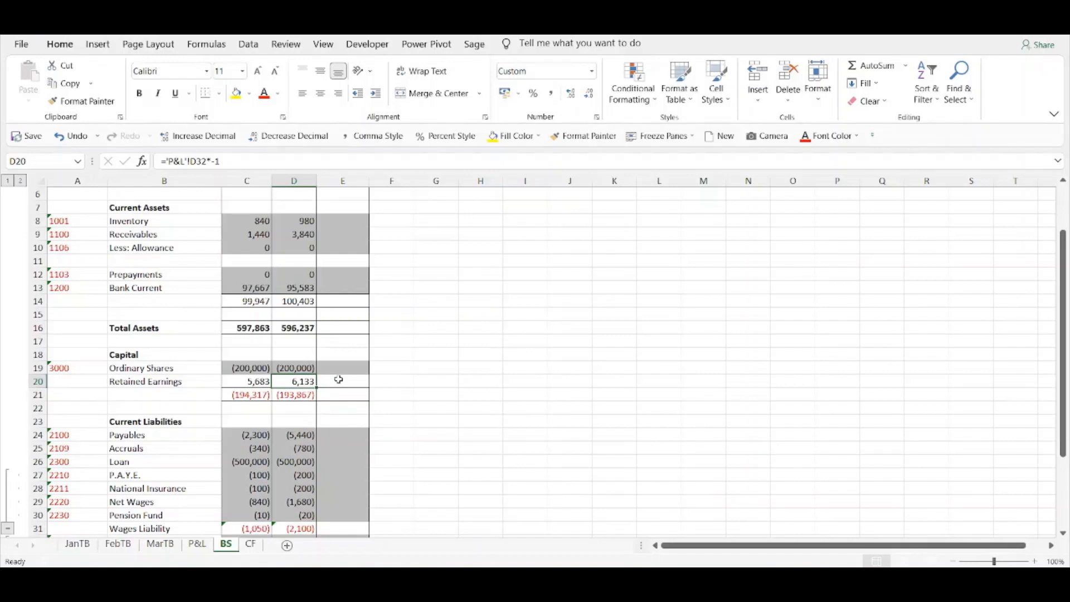
text(=)
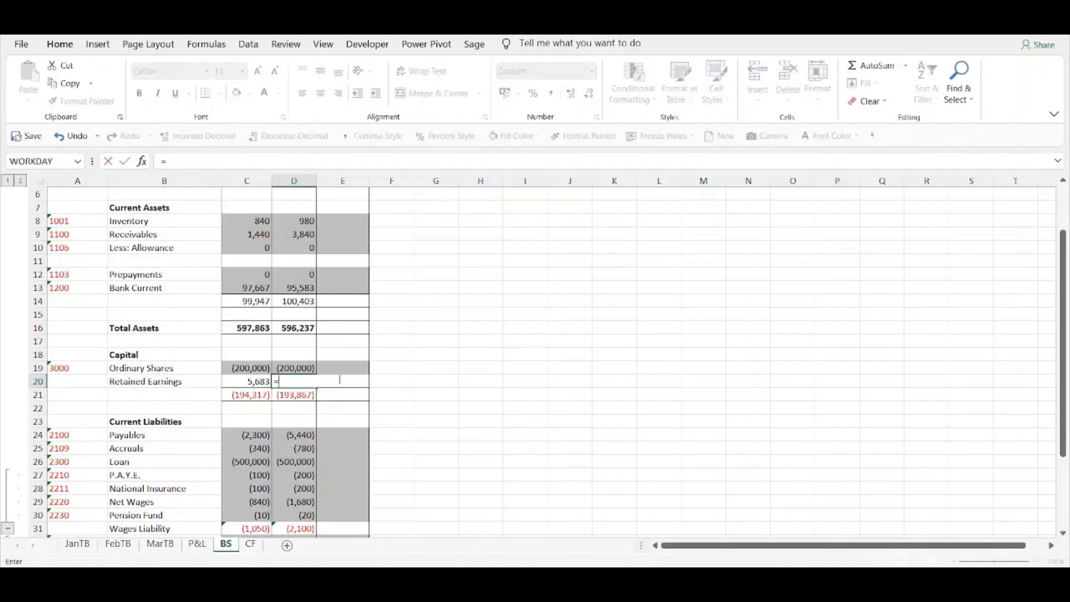
click(238, 382)
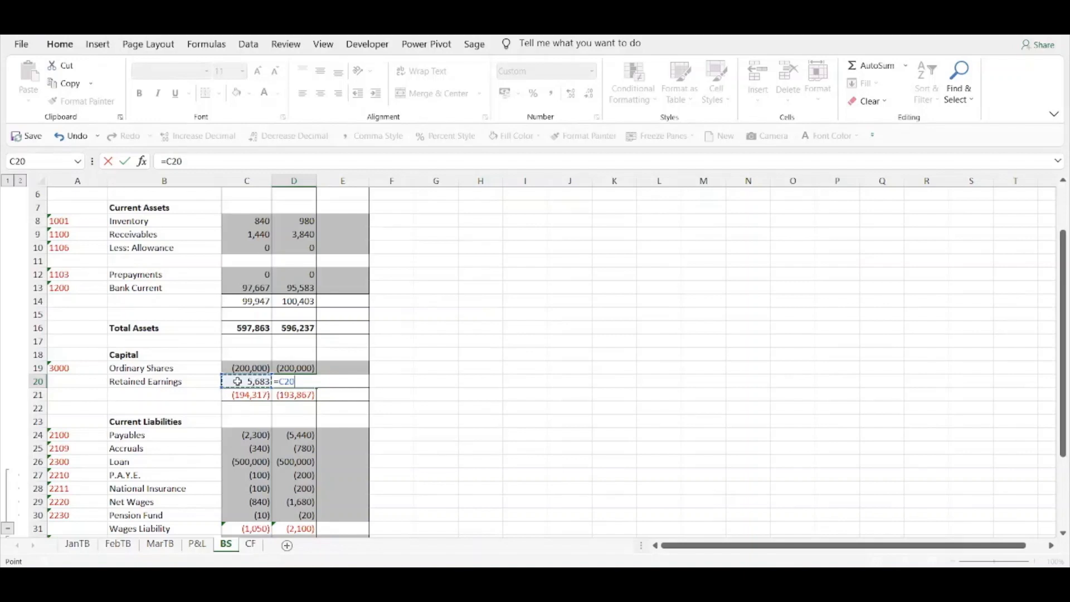
text(+)
click(197, 544)
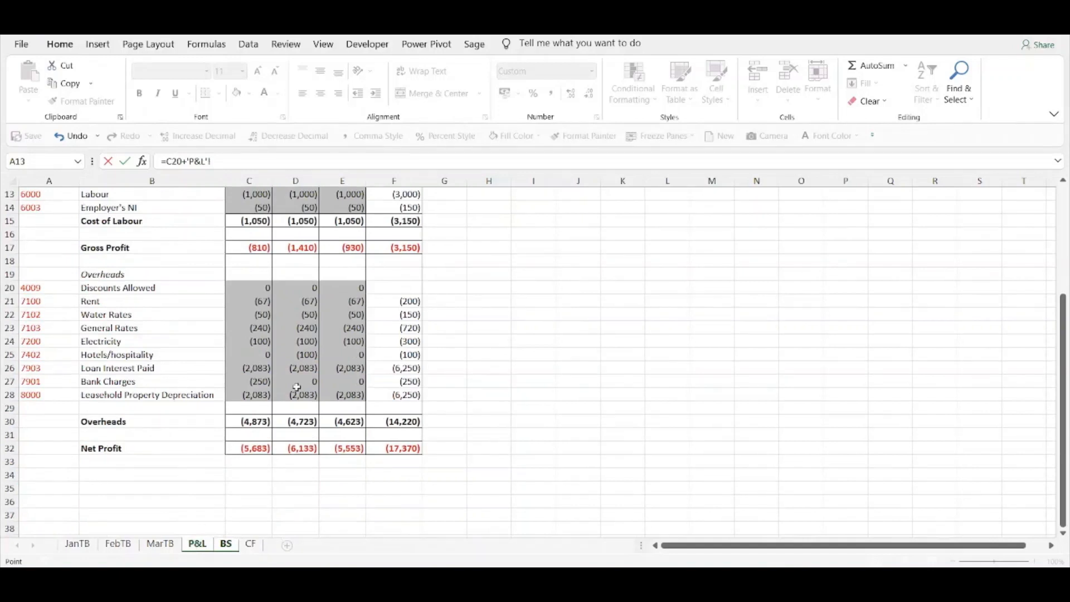
scroll(299, 372, up, 4)
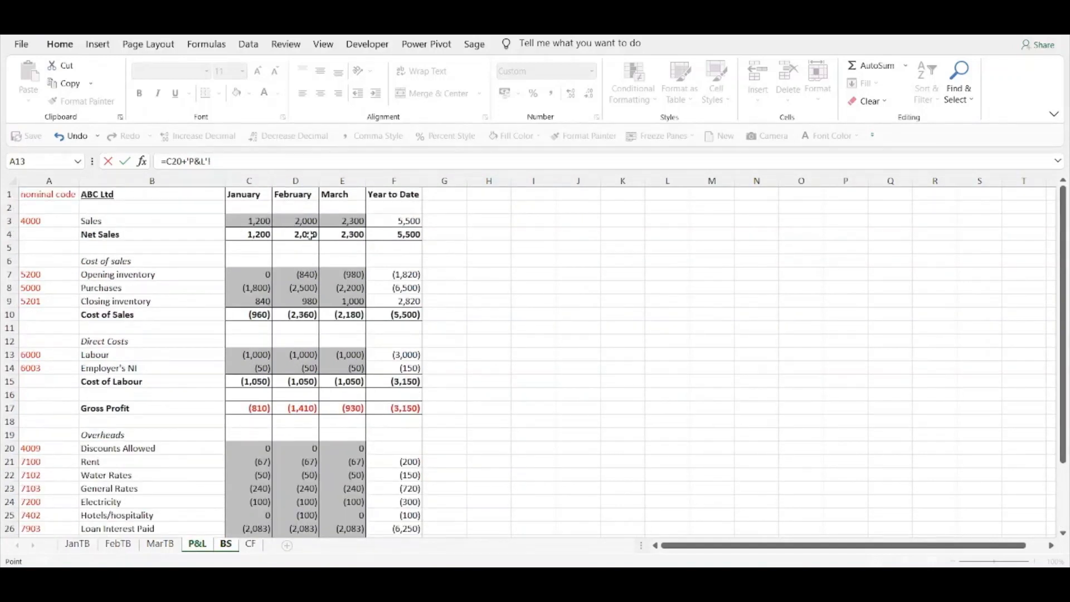
scroll(287, 303, down, 4)
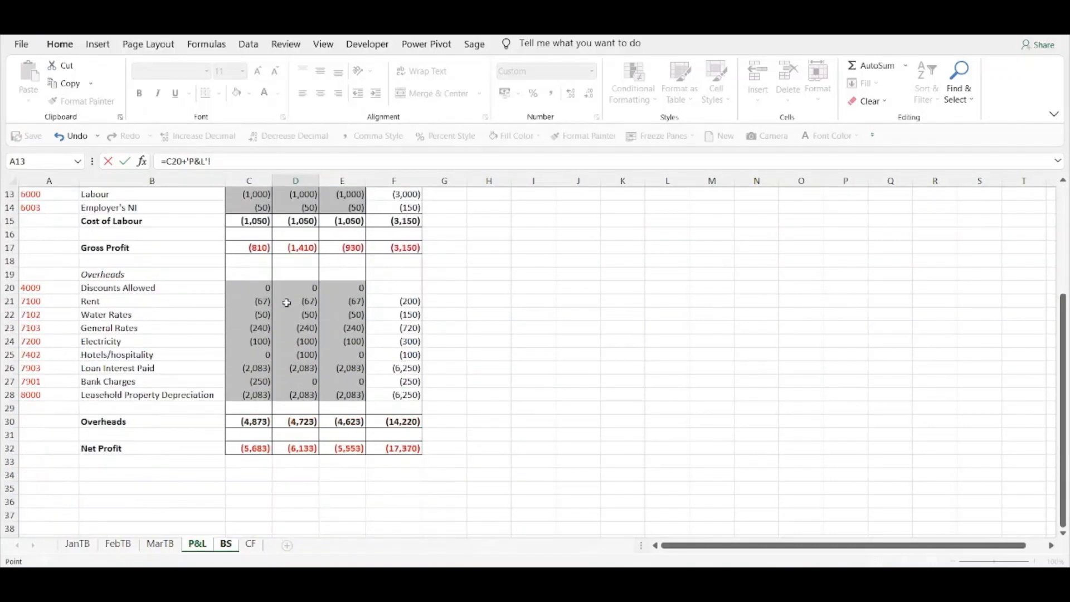
click(291, 448)
click(261, 161)
text(*-1)
key(Return)
click(357, 356)
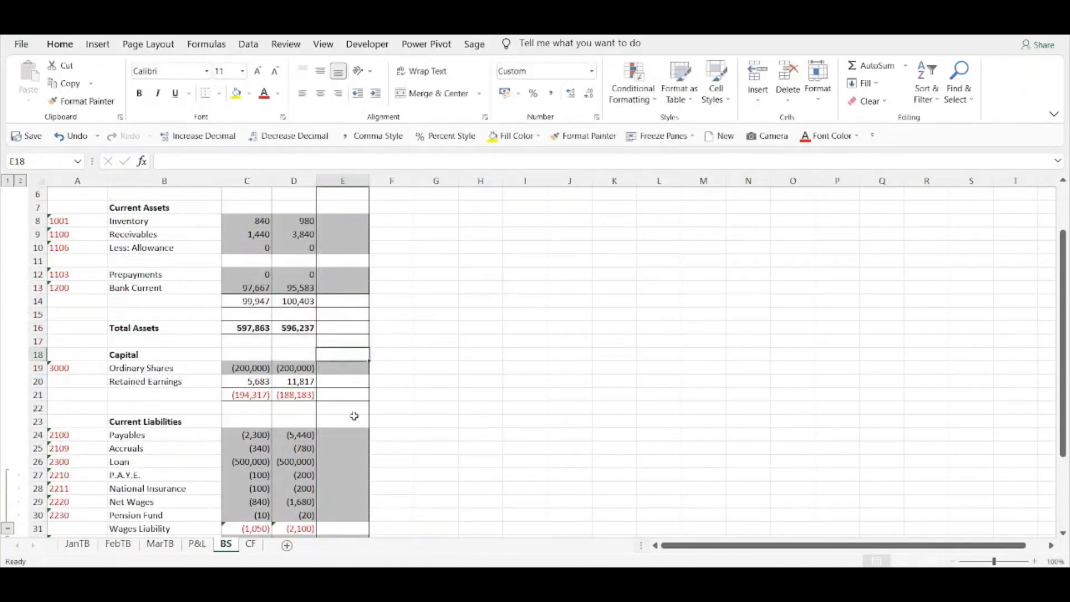
scroll(355, 416, down, 4)
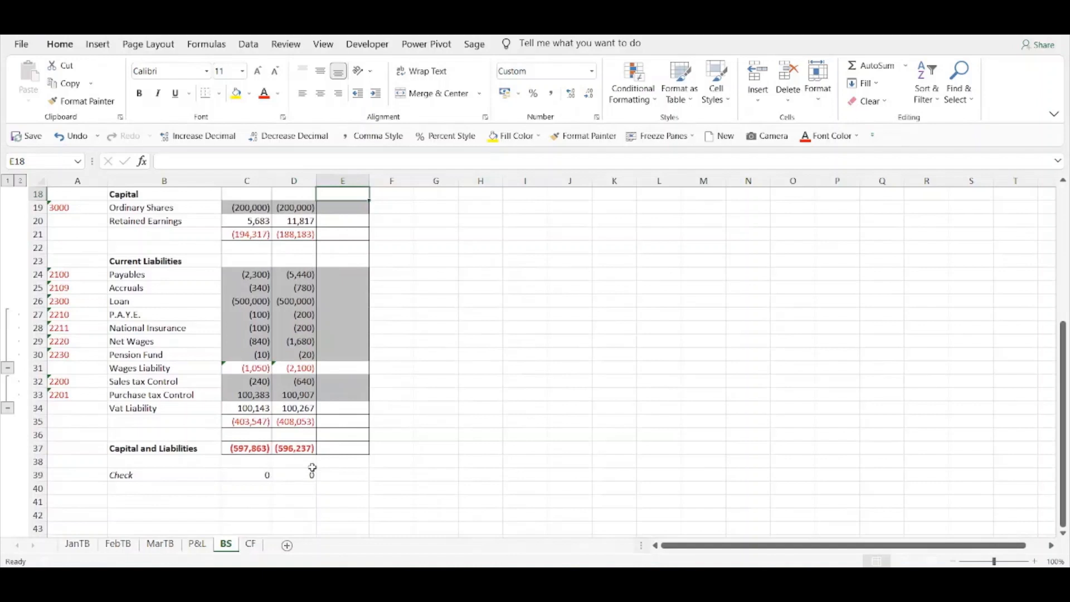
Review February's balance check and Total Assets formulas, and copy the February balance sheet formulas in D3:D39 into the March column starting at E3.
click(309, 474)
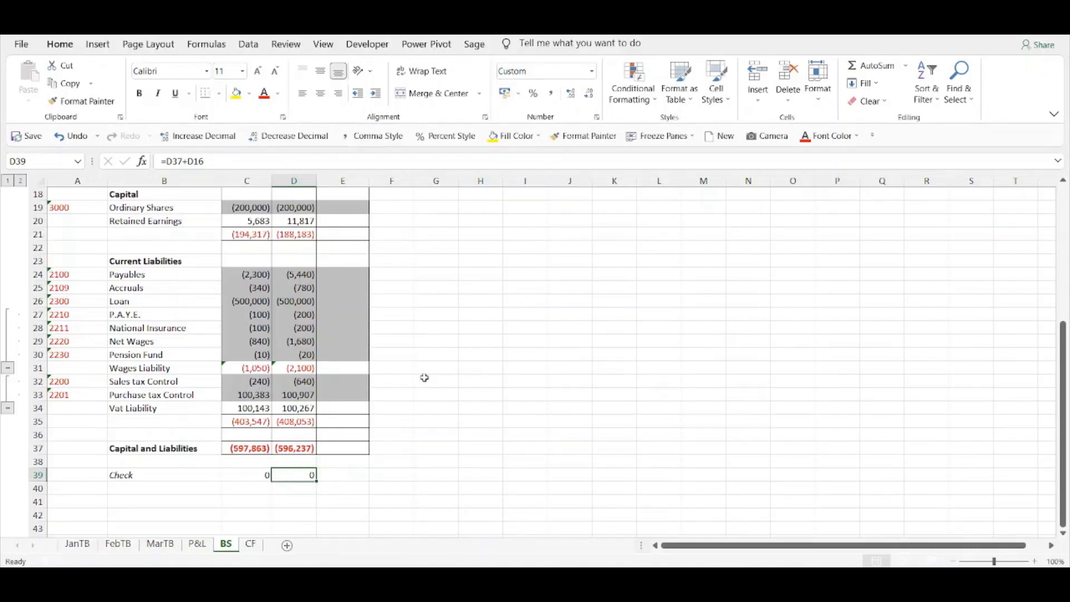
scroll(424, 378, up, 3)
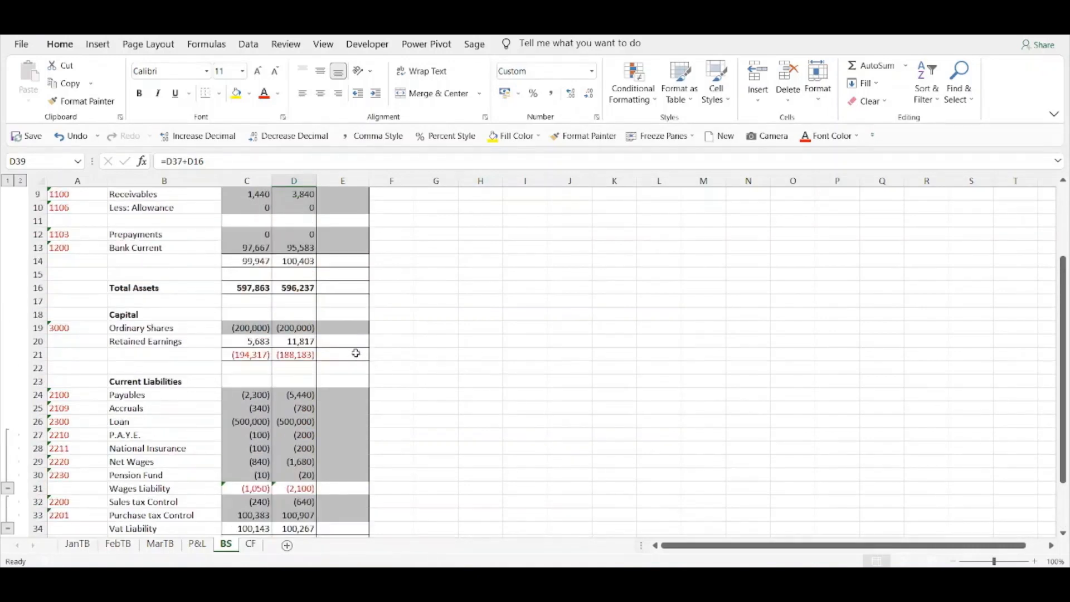
click(298, 288)
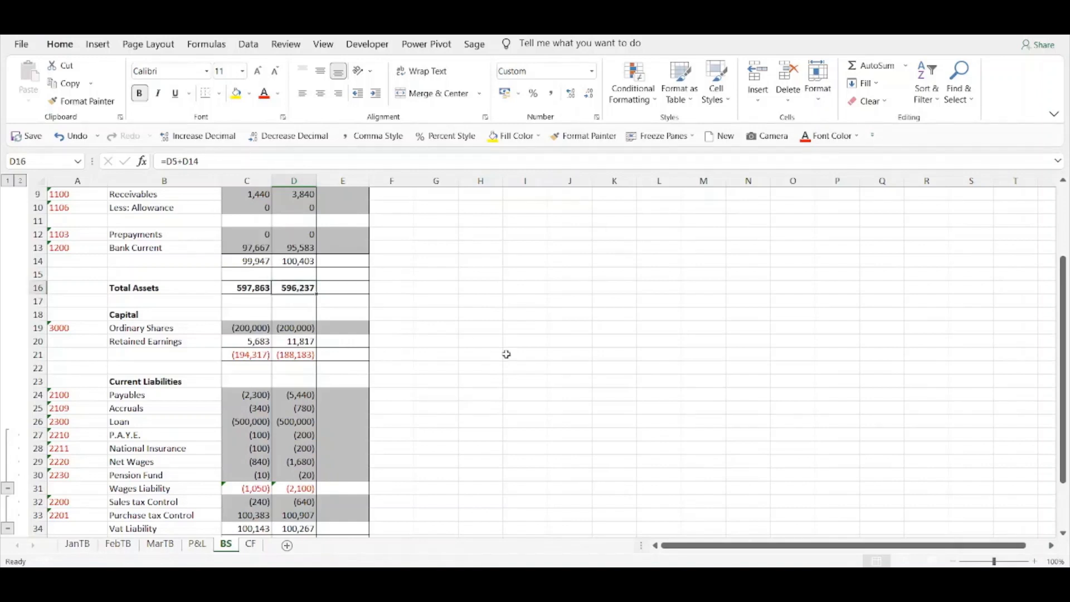
scroll(507, 354, up, 3)
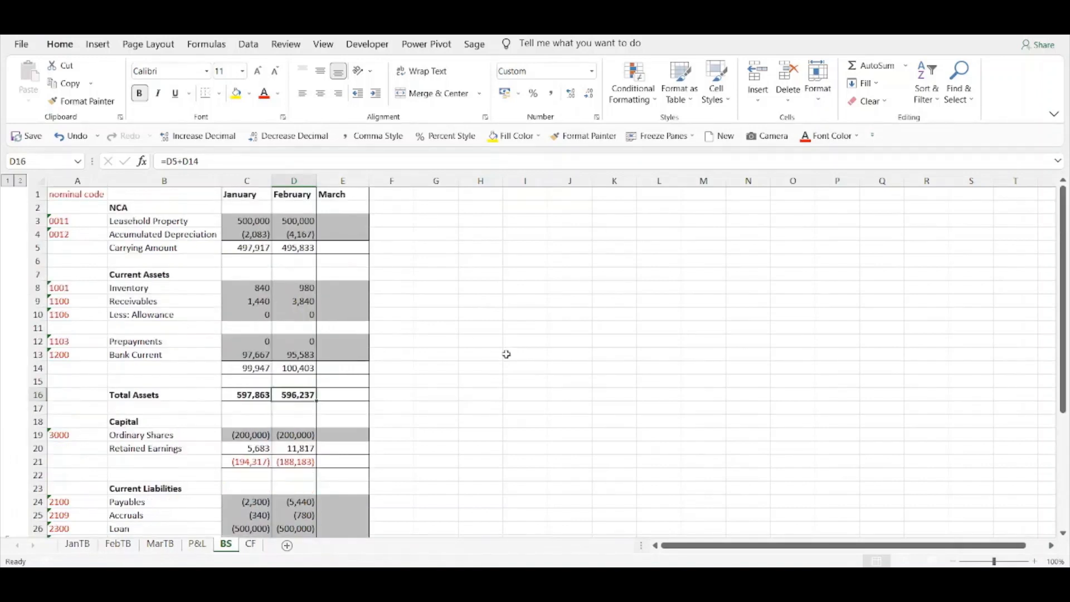
click(295, 222)
drag(295, 224, 288, 511)
key(ctrl+c)
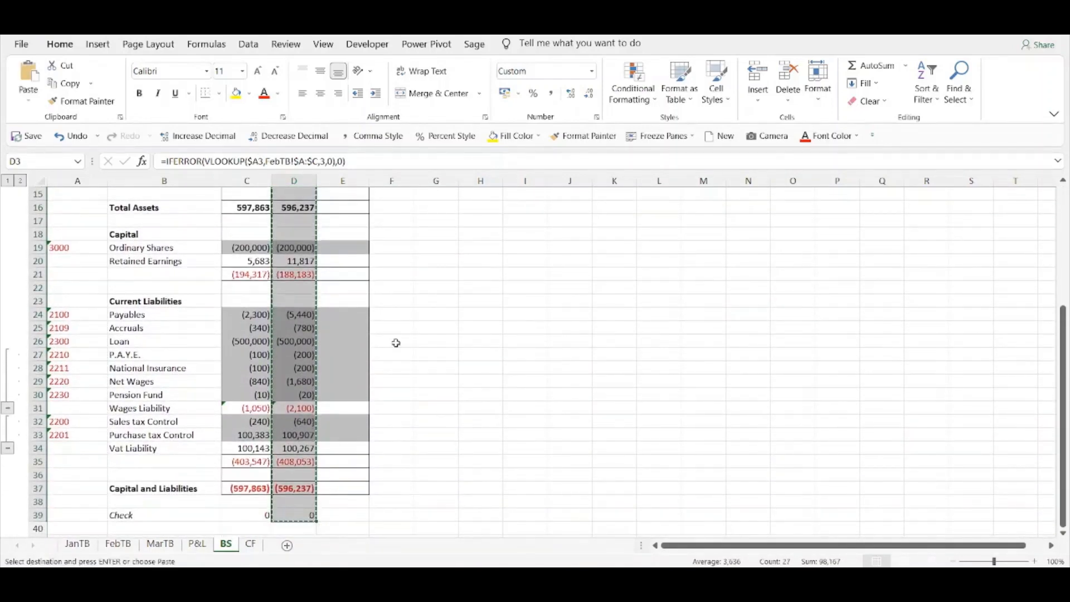
scroll(396, 342, up, 5)
click(336, 221)
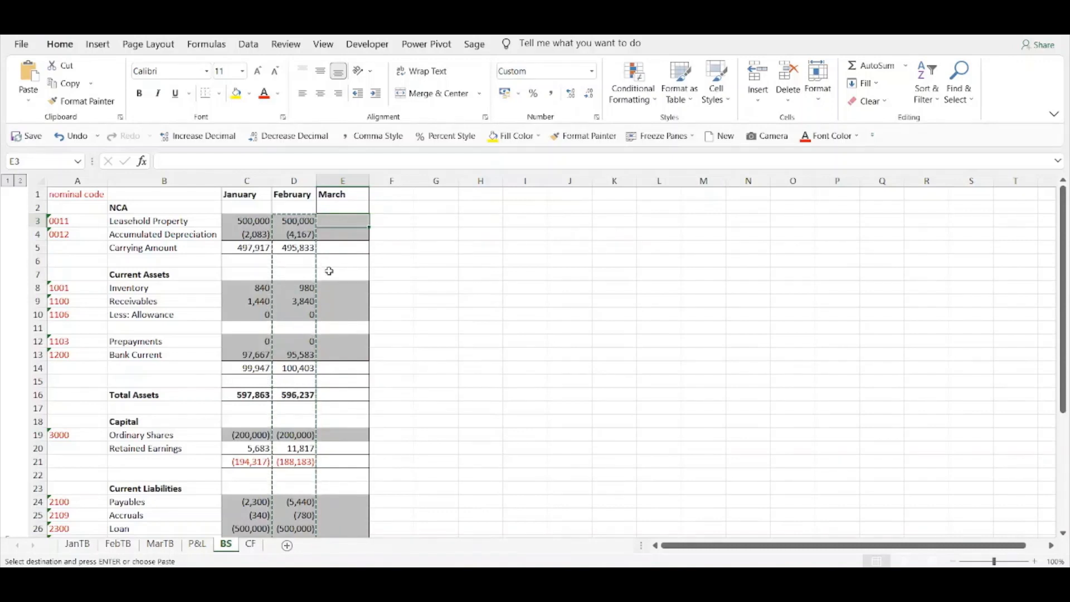
right_click(340, 221)
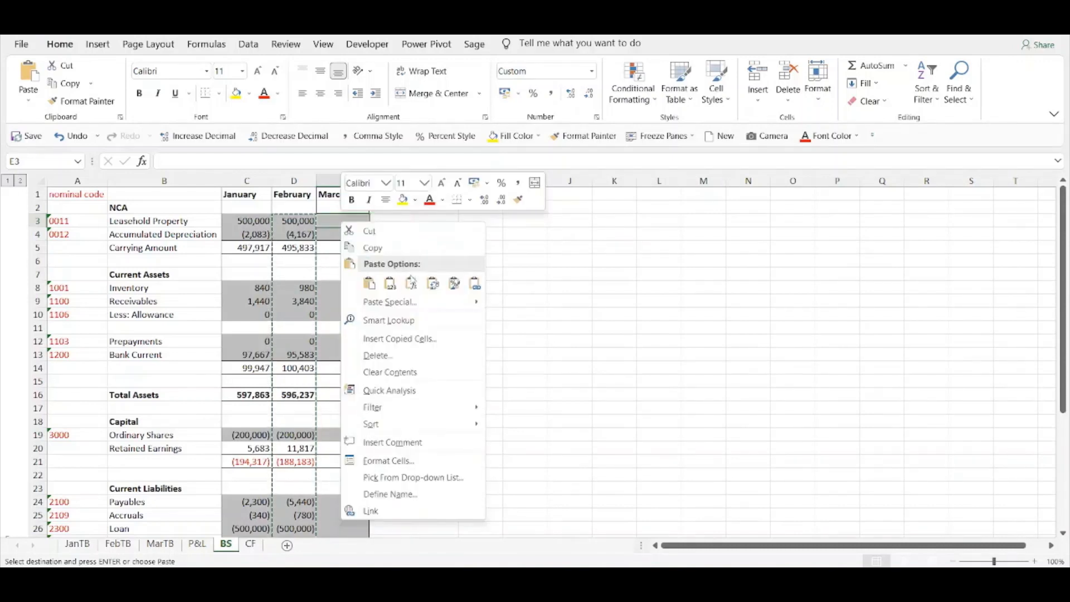
click(414, 280)
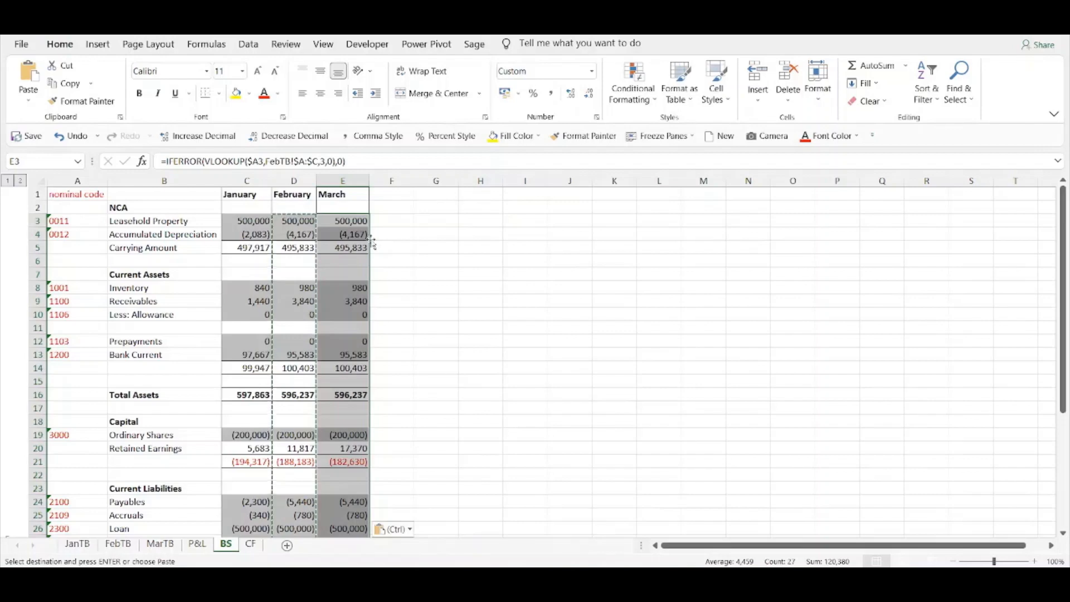
Replace all occurrences of Feb with Mar in the March formulas E3:E39 so they look up the March trial balance.
drag(357, 220, 350, 515)
key(ctrl+v)
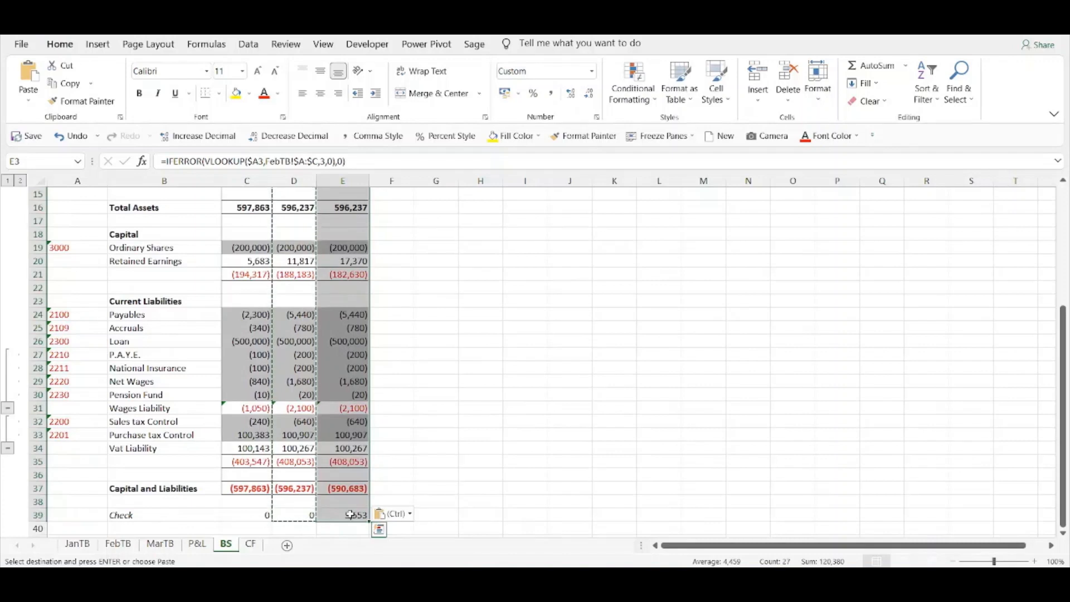
key(ctrl+h)
key(Tab)
click(246, 183)
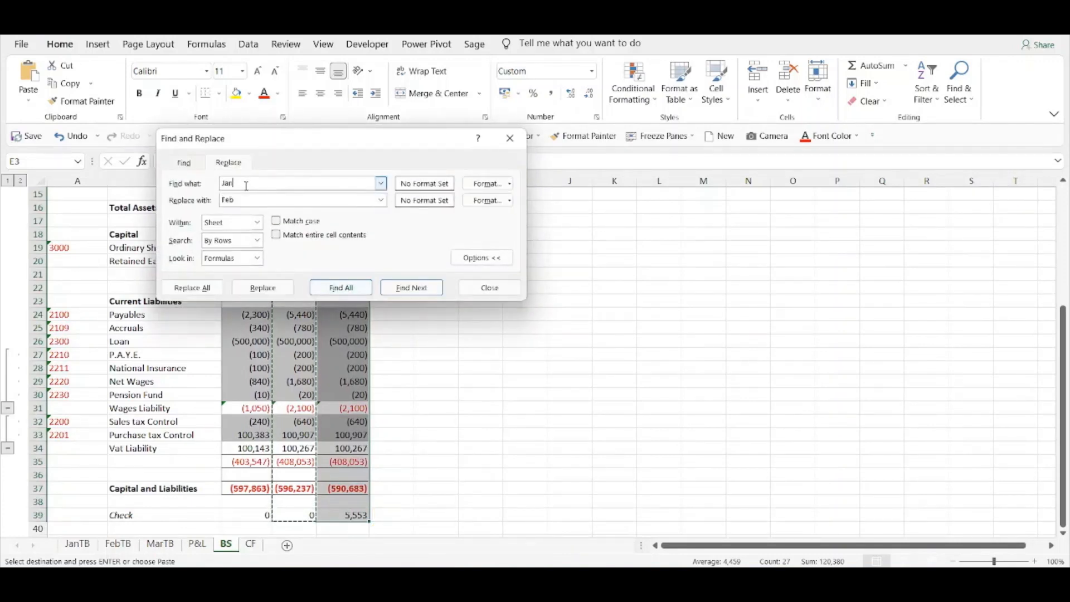
drag(404, 146, 696, 171)
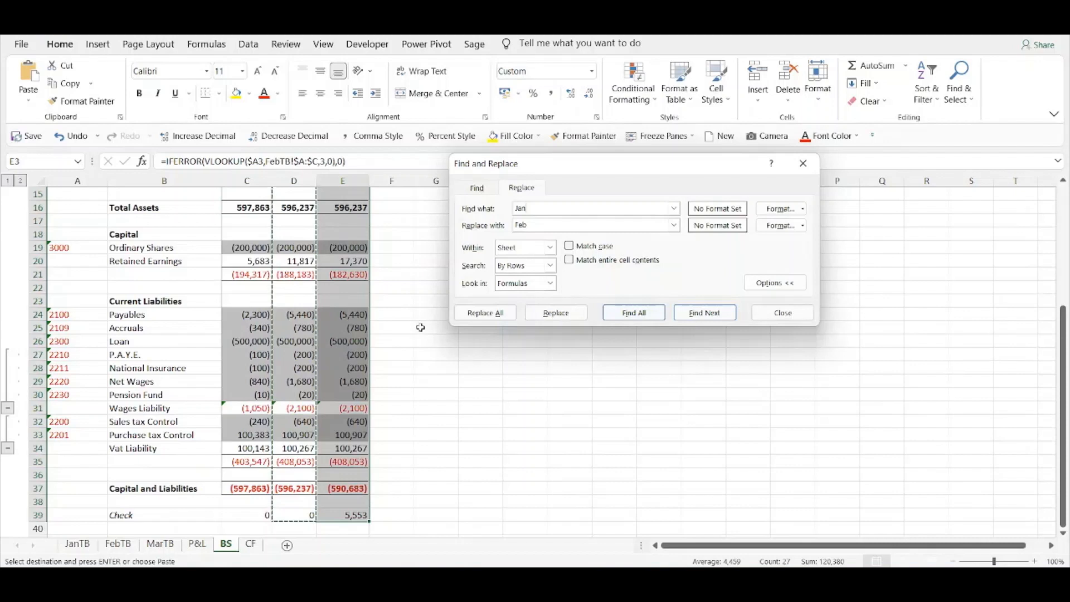
drag(551, 206, 486, 206)
text(Feb)
drag(546, 223, 487, 230)
text(Mar)
click(486, 312)
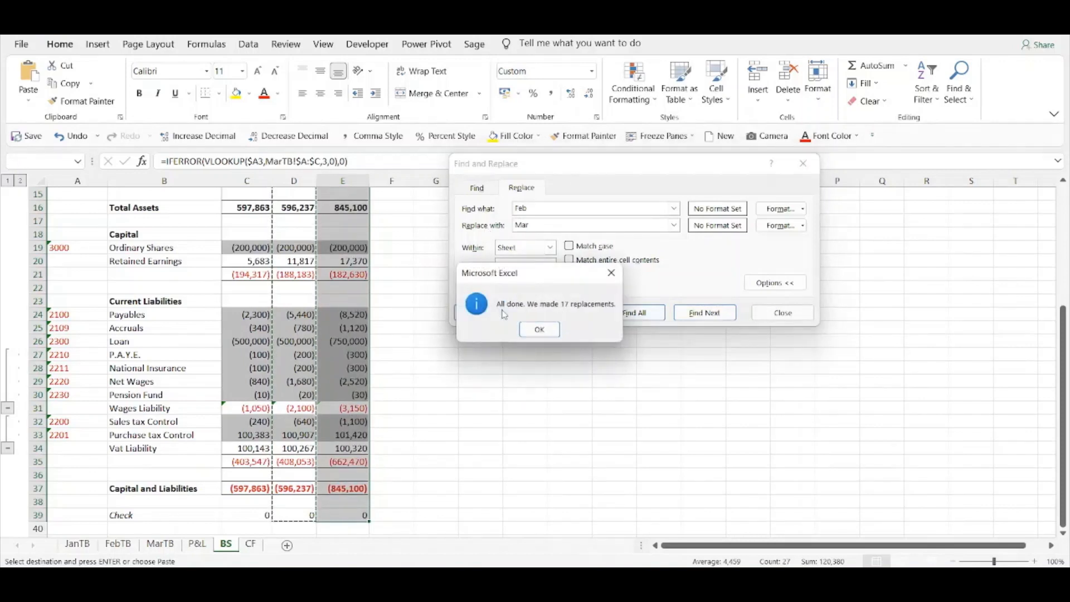
click(539, 329)
click(773, 313)
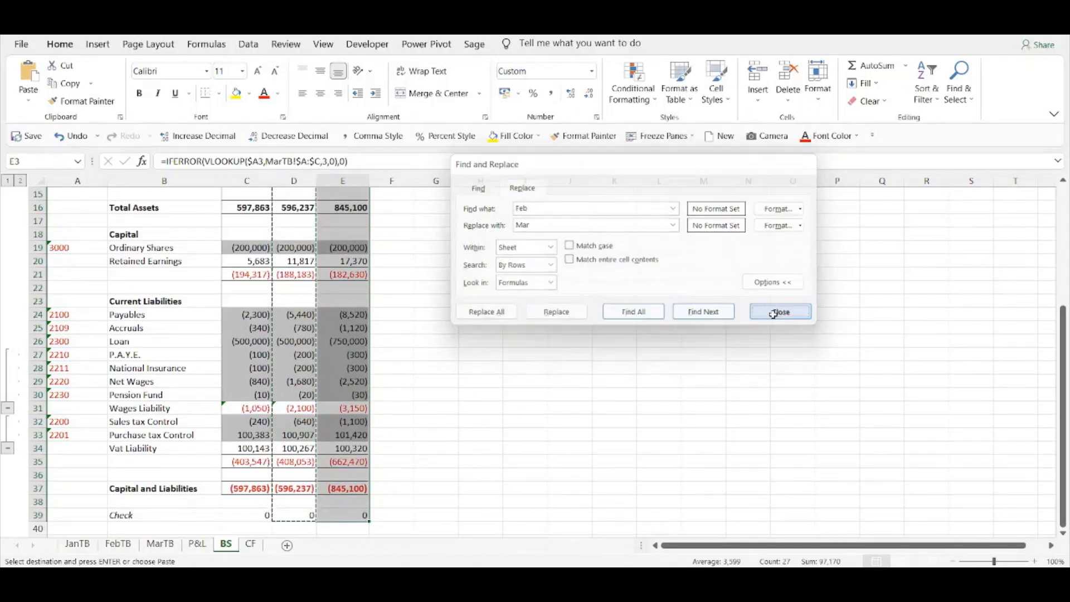
click(524, 434)
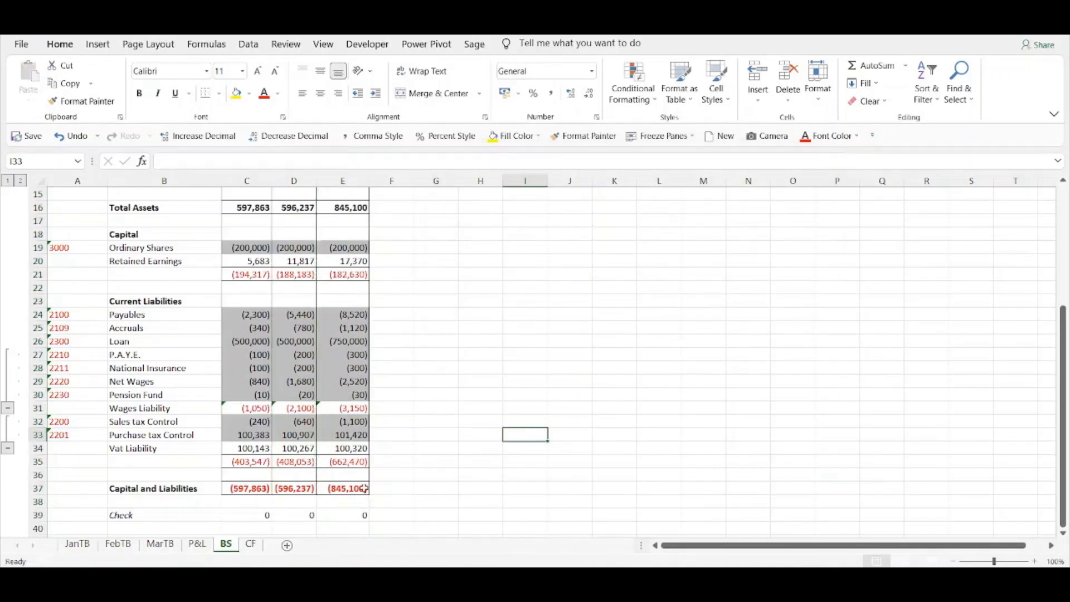
scroll(365, 423, up, 1)
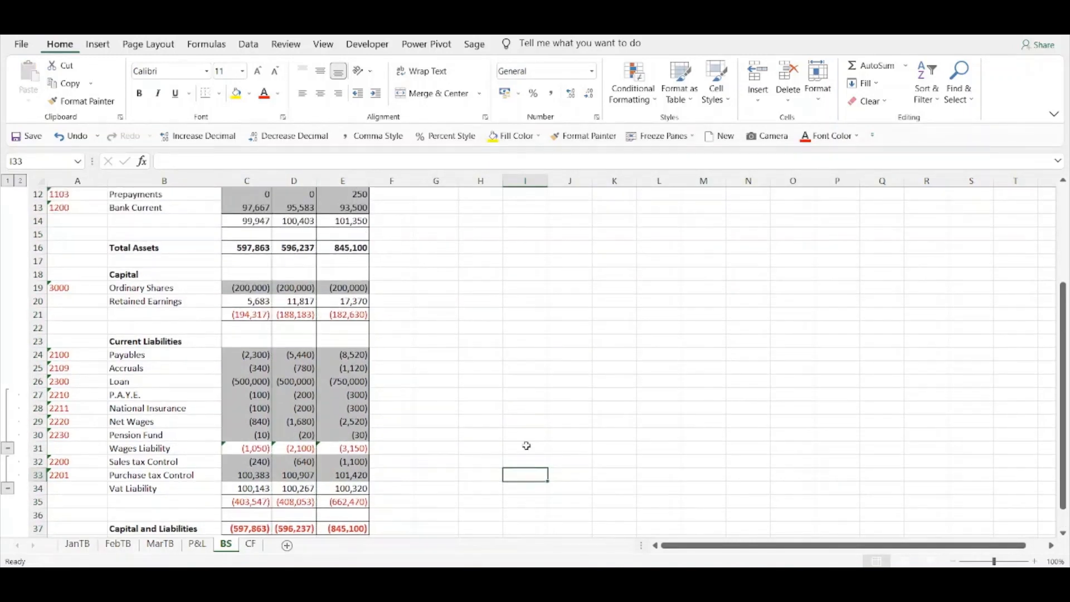
On the CF sheet, link January's Net Profit in B2 to the P&L net profit with ='P&L'!C32.
click(251, 544)
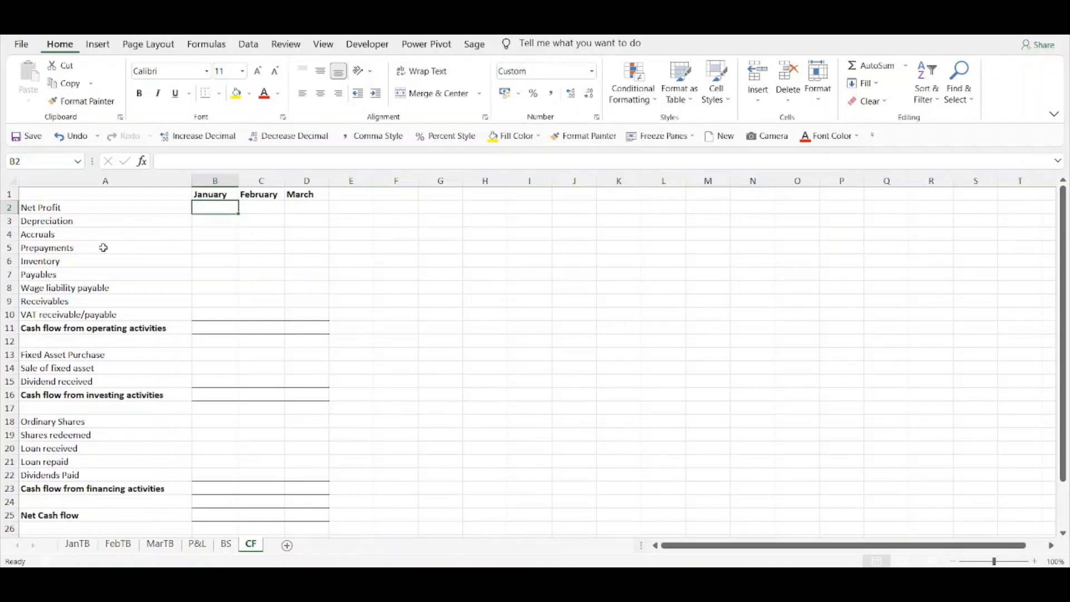
text(=)
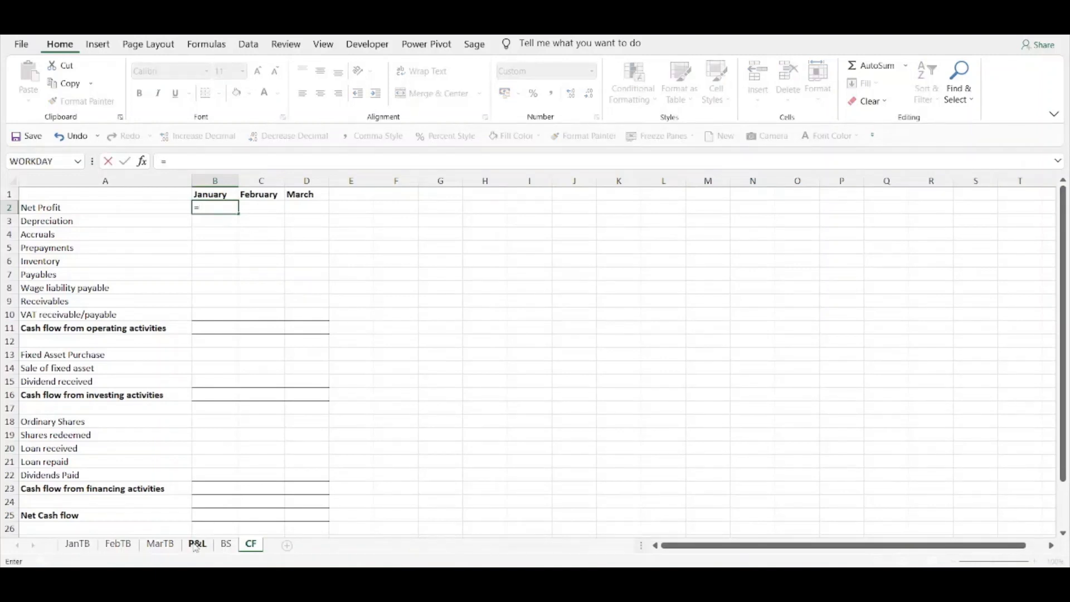
click(196, 545)
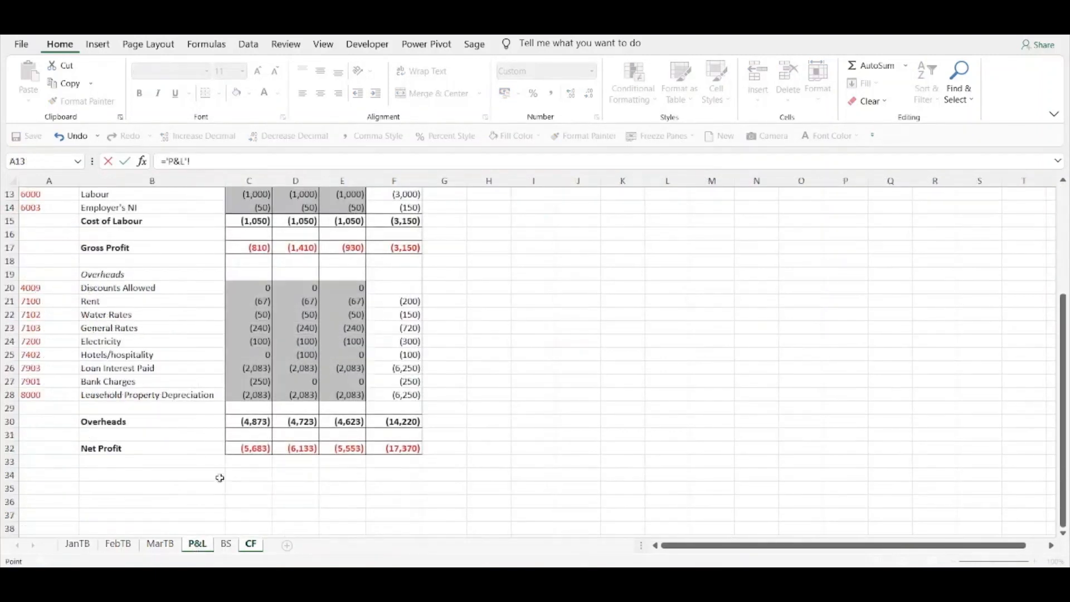
click(235, 451)
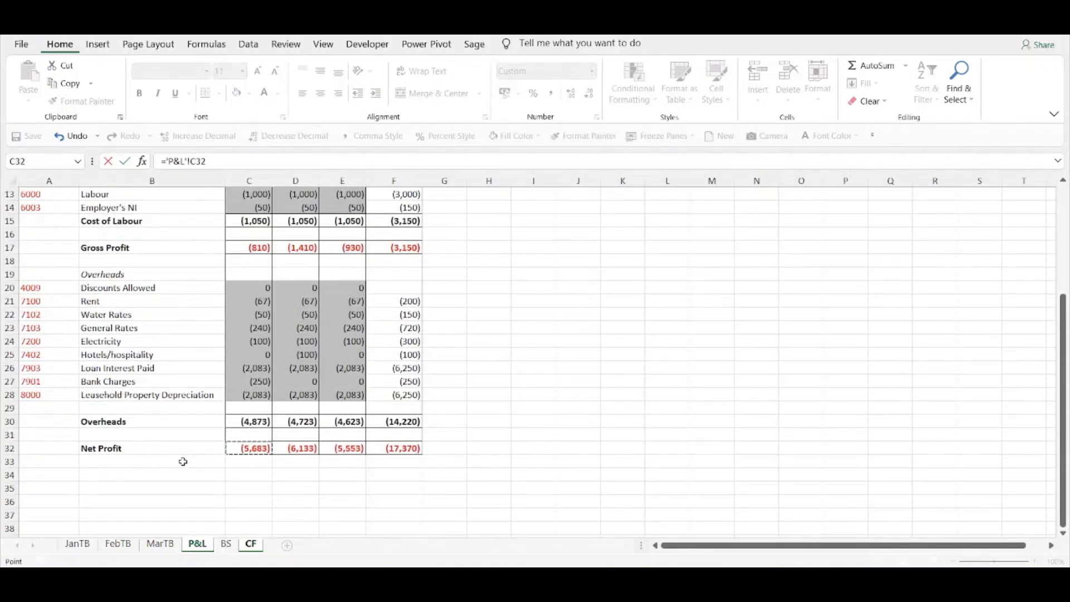
key(Return)
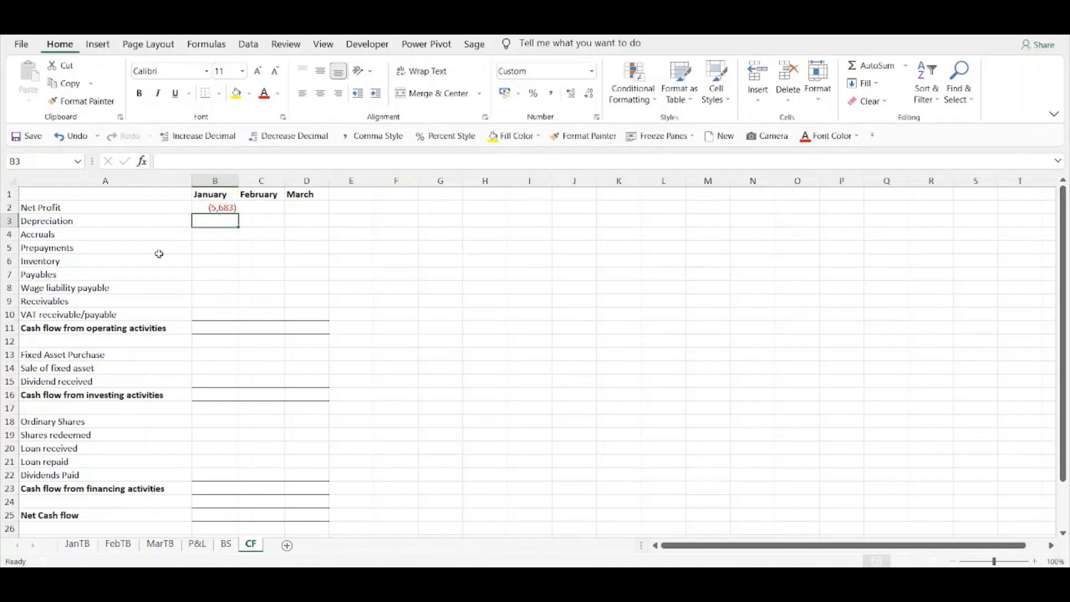
Add back January's Depreciation in B3 by linking the P&L leasehold property depreciation with reversed sign, ='P&L'!C28*-1.
text(=)
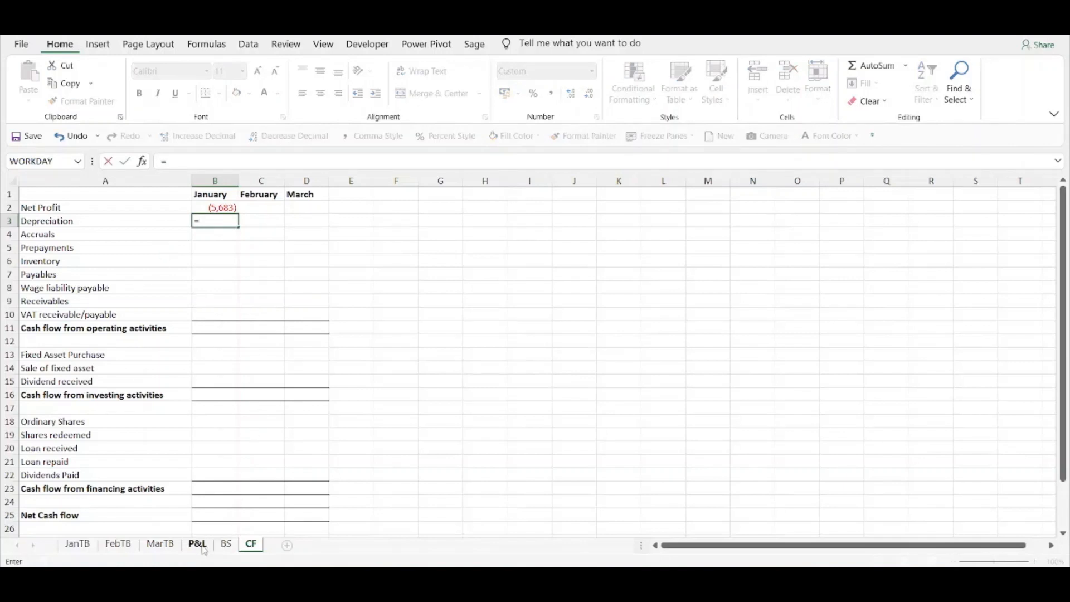
click(197, 545)
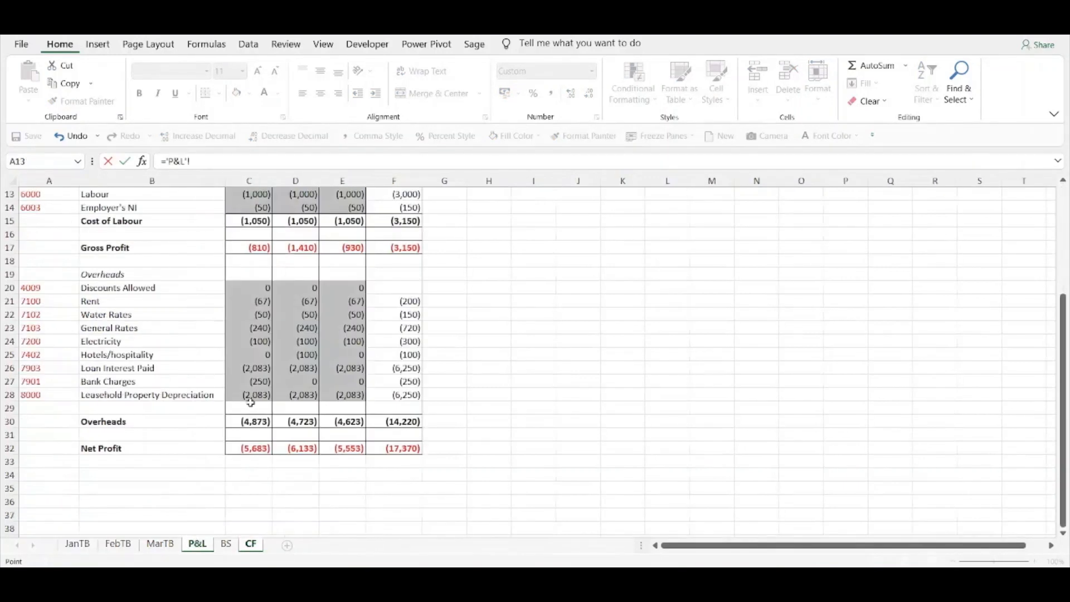
click(246, 393)
key(Return)
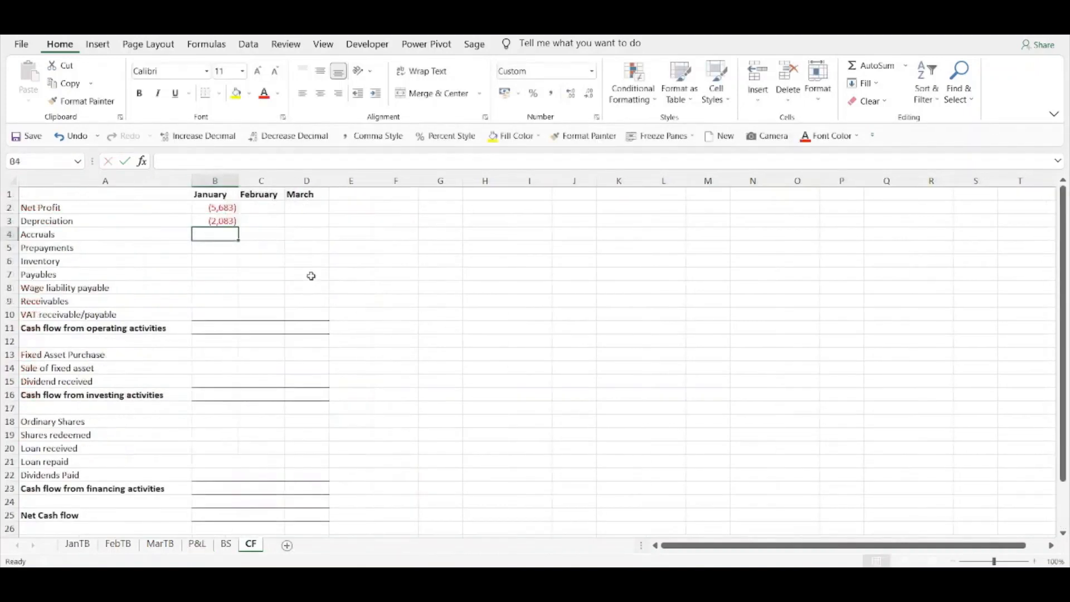
click(211, 221)
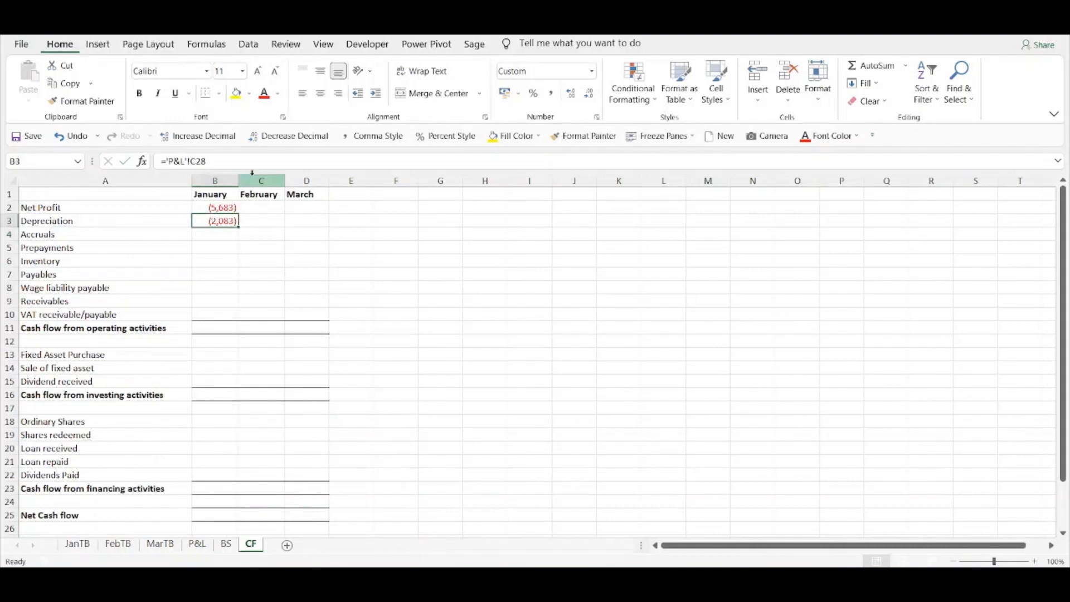
click(242, 157)
text(*-1)
key(Return)
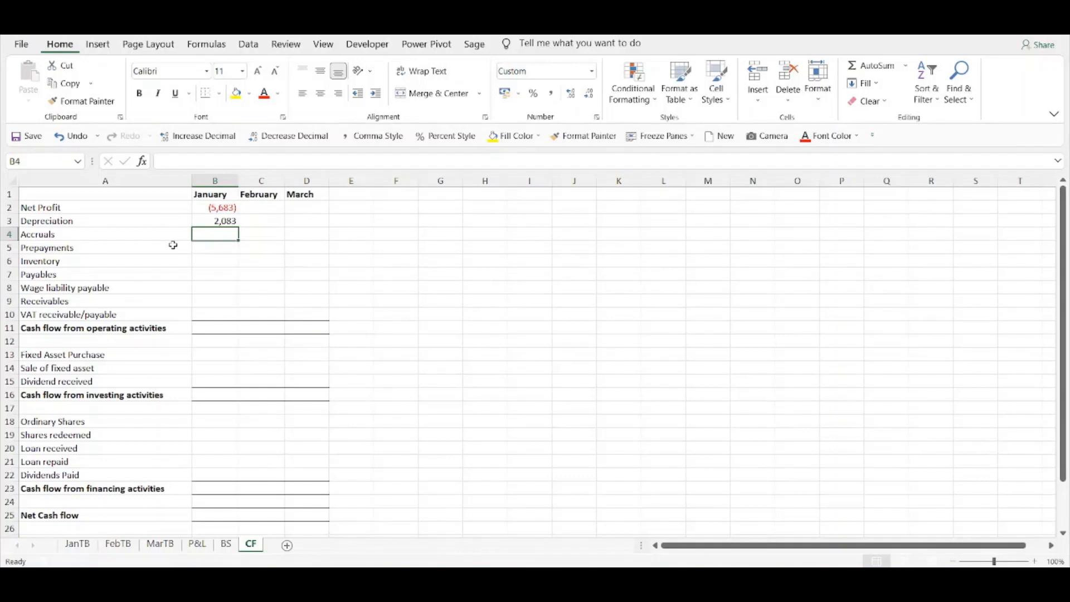
Fill January's Accruals in B4 with the balance sheet accruals in BS!C25, multiplied by -1 to reverse the sign.
text(=)
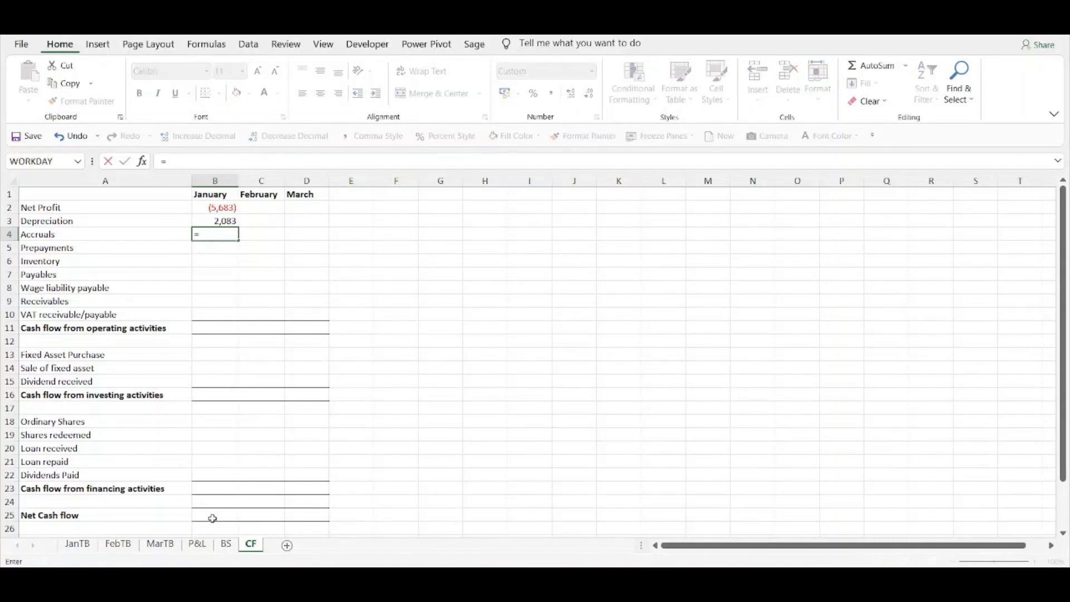
click(227, 547)
click(258, 368)
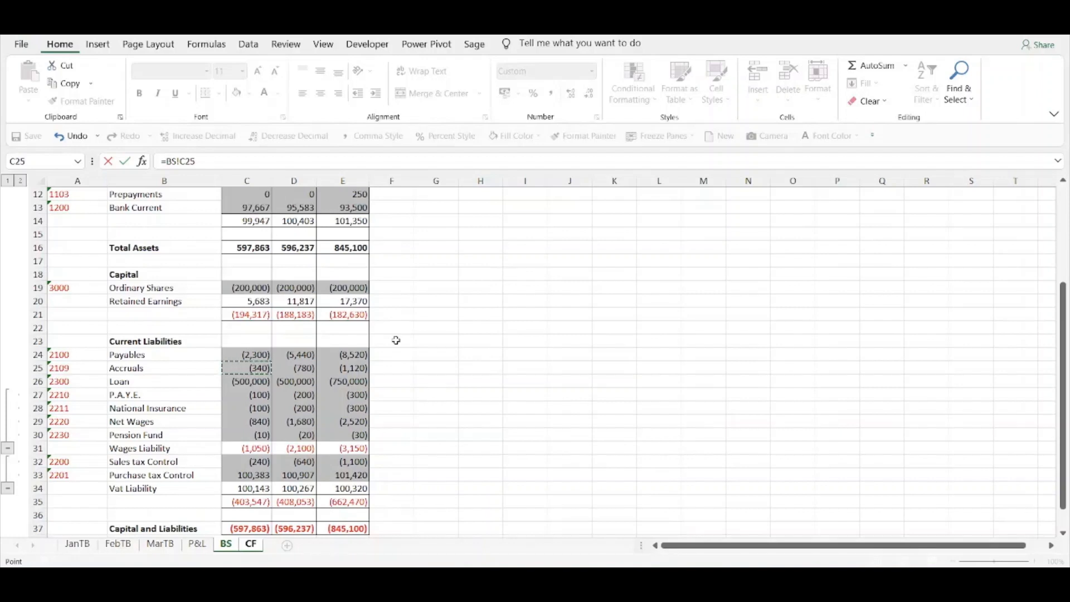
text(*)
key(Return)
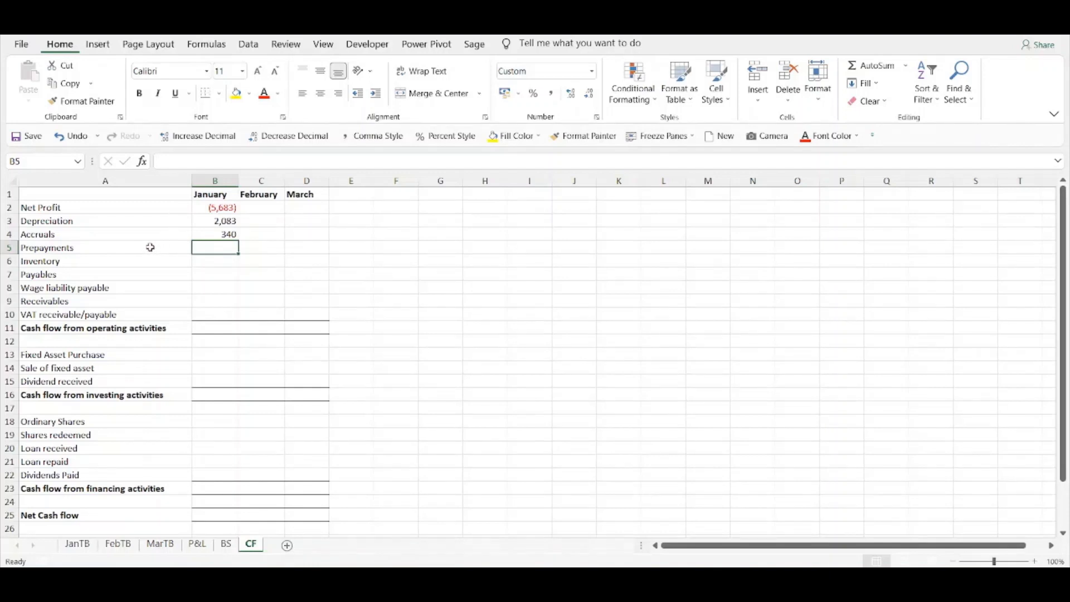
Fill January's Prepayments in B5 with the balance sheet prepayments, sign reversed, using =BS!C12*-1.
text(=)
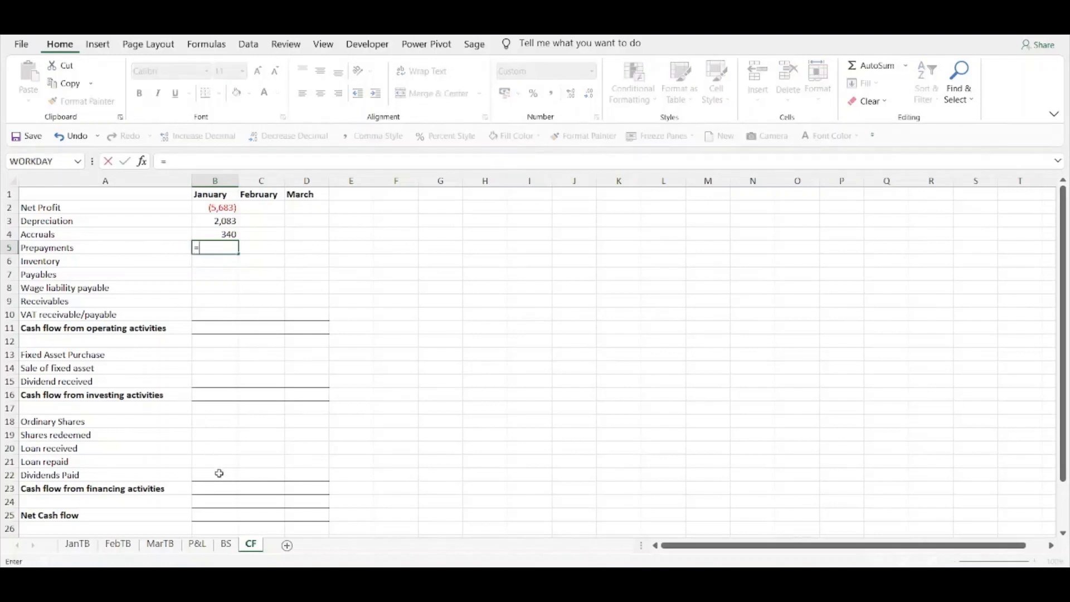
click(225, 544)
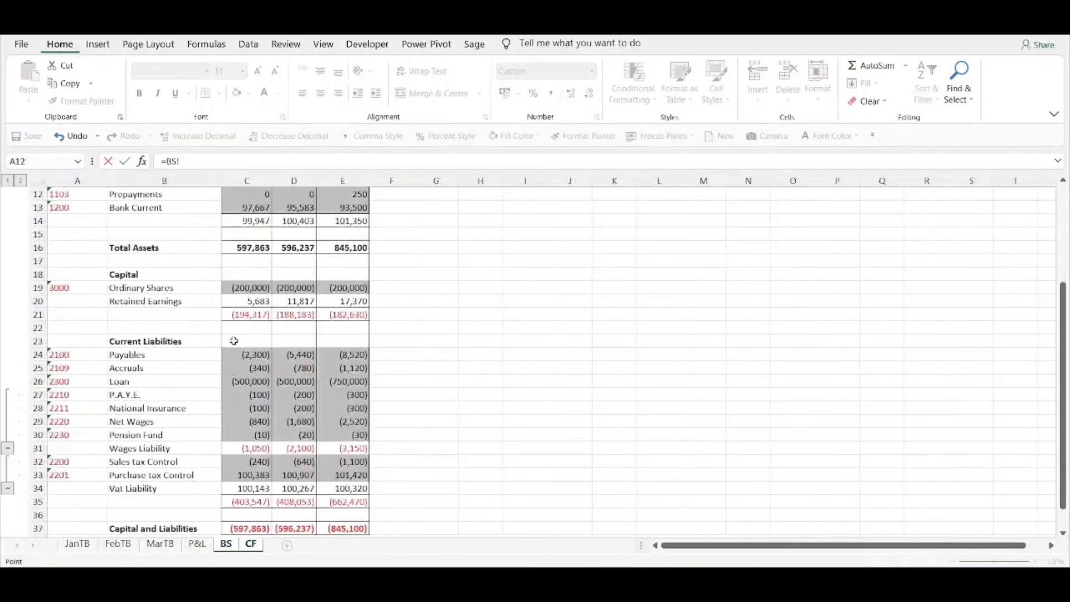
scroll(251, 275, up, 1)
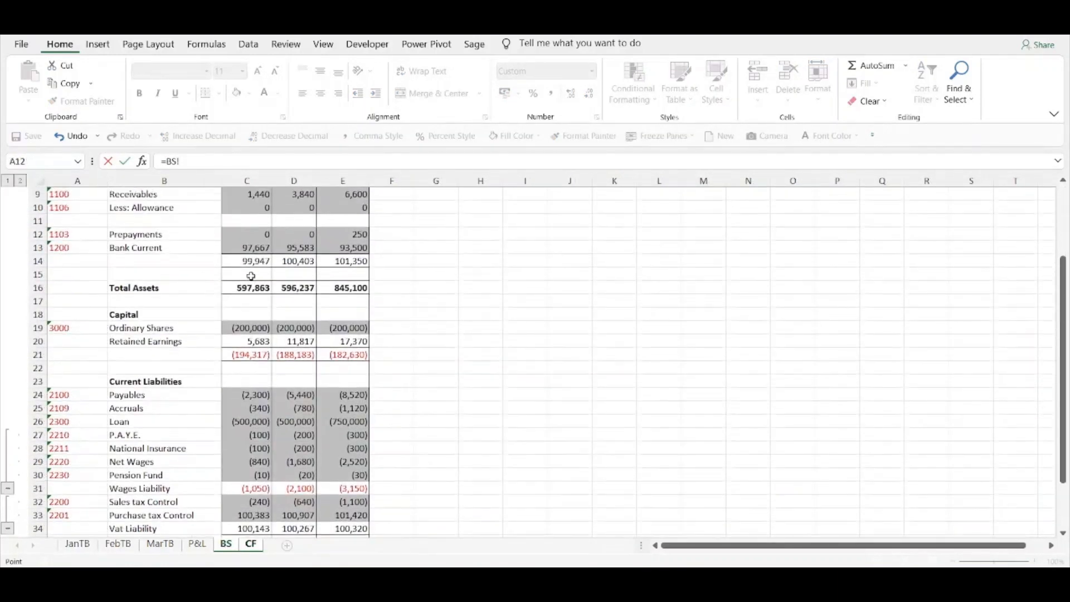
click(252, 233)
text(*-1)
key(Return)
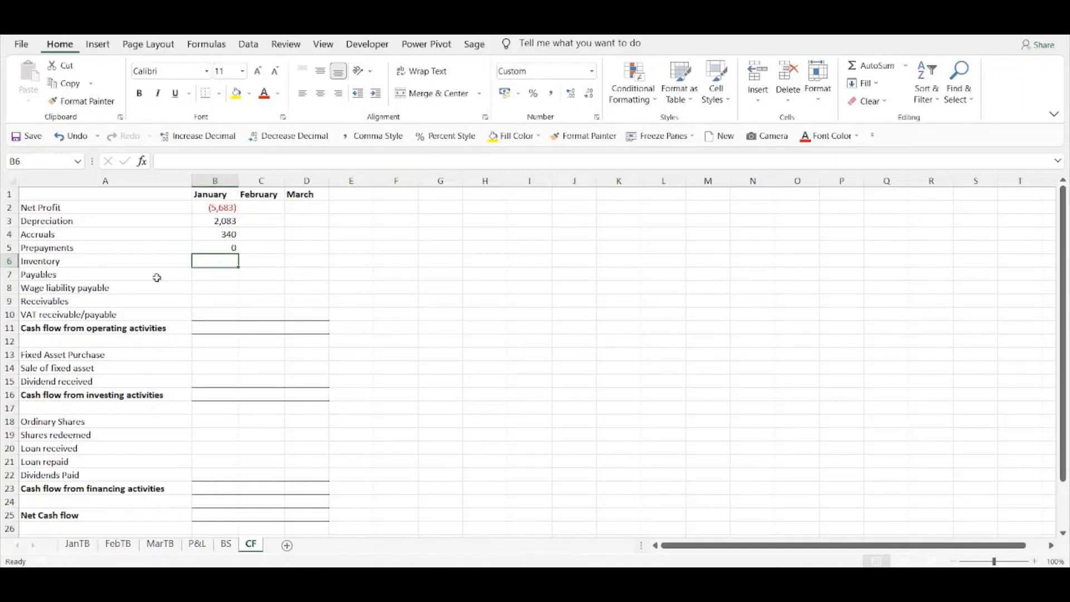
Fill January's Inventory in B6 with the balance sheet inventory, sign reversed, using =BS!C8*-1.
text(=)
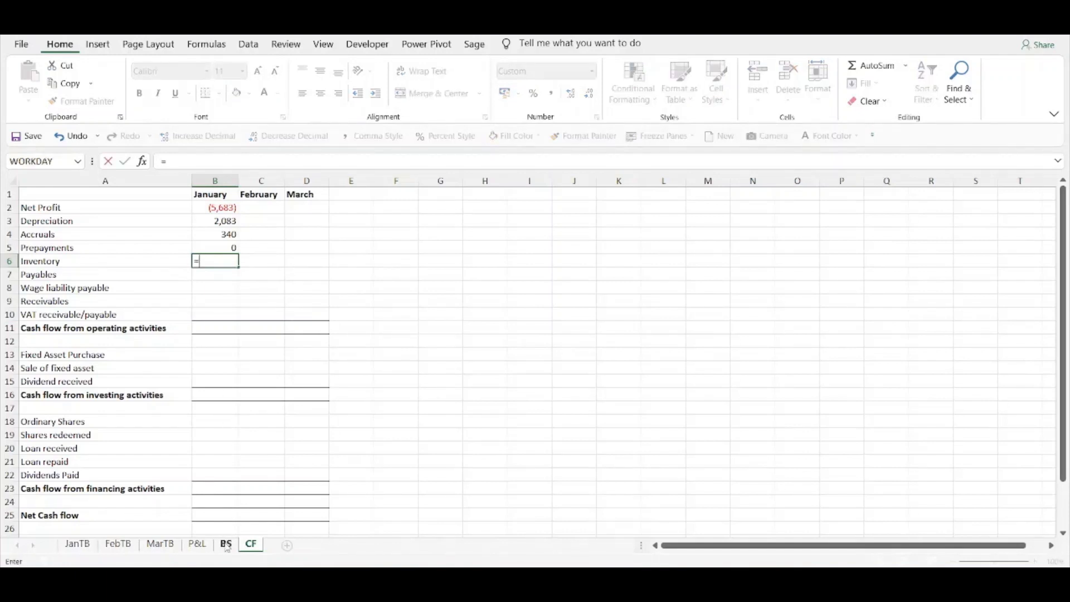
click(226, 544)
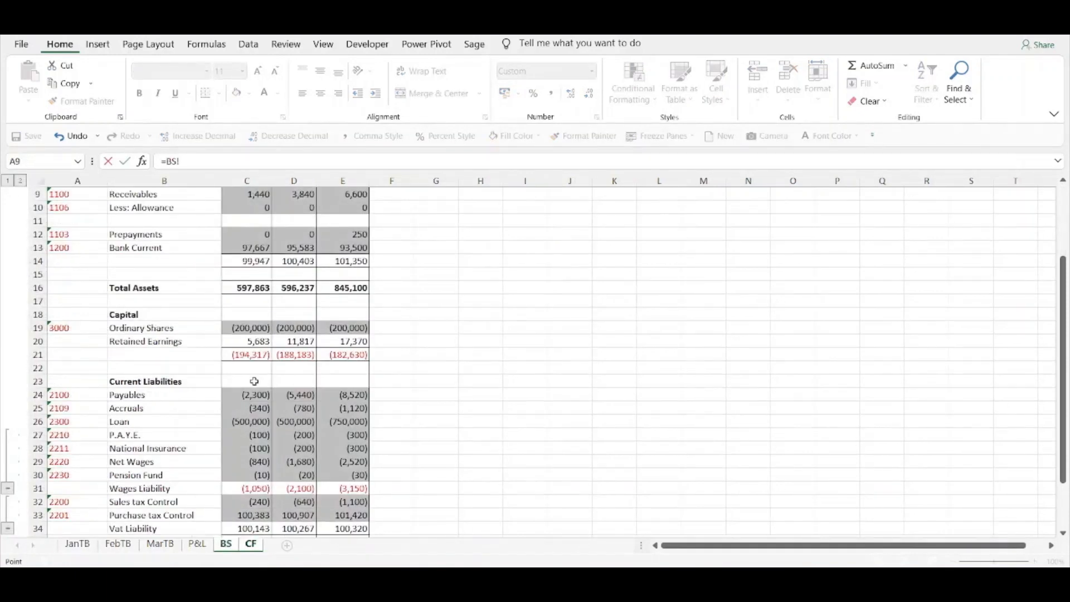
scroll(254, 381, up, 3)
click(252, 288)
text(*)
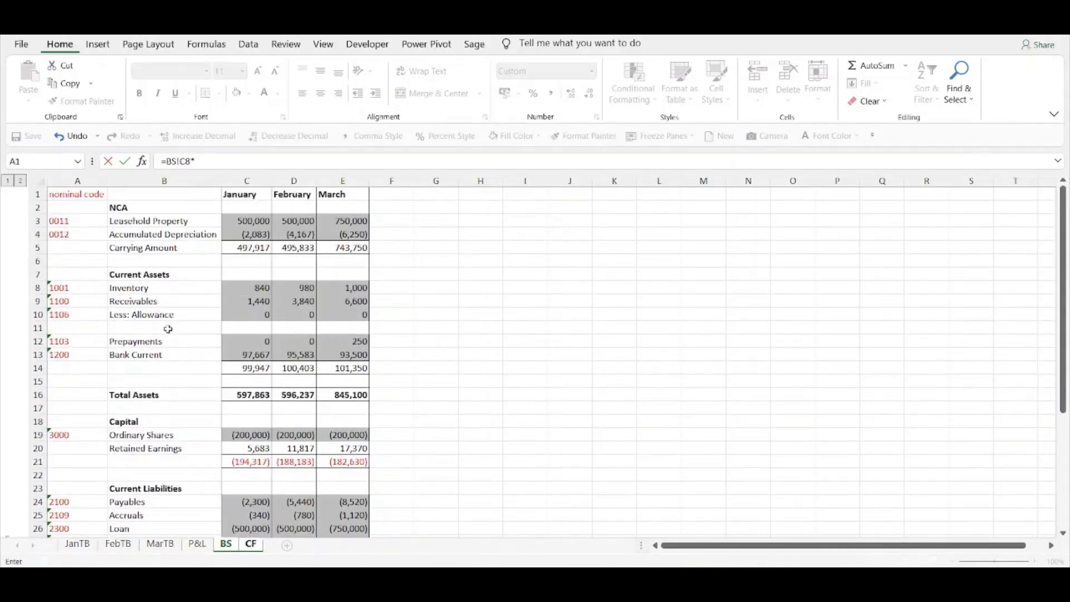
text(-1)
key(Return)
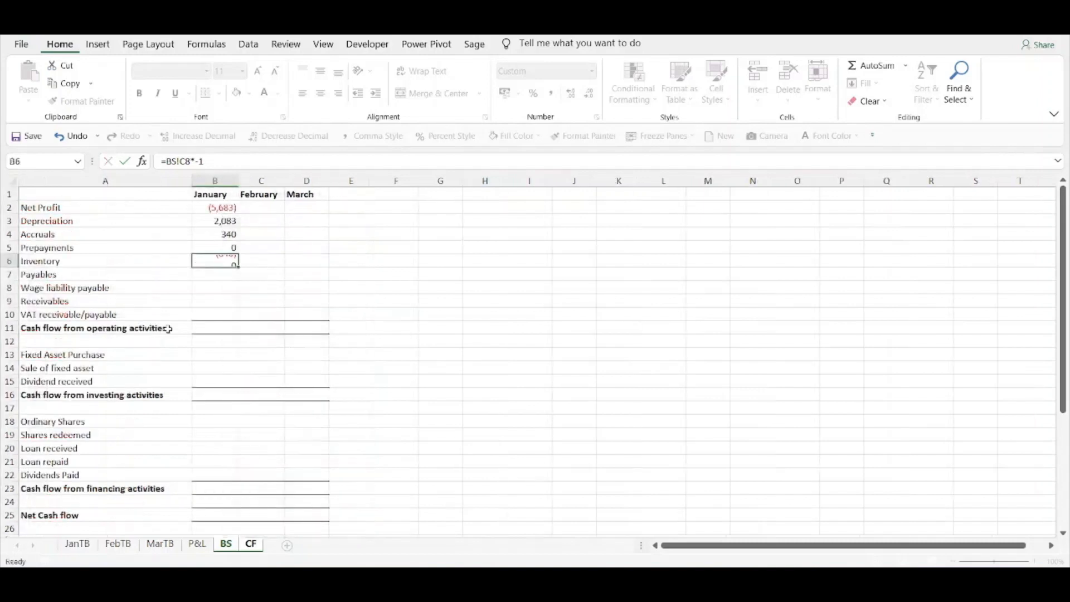
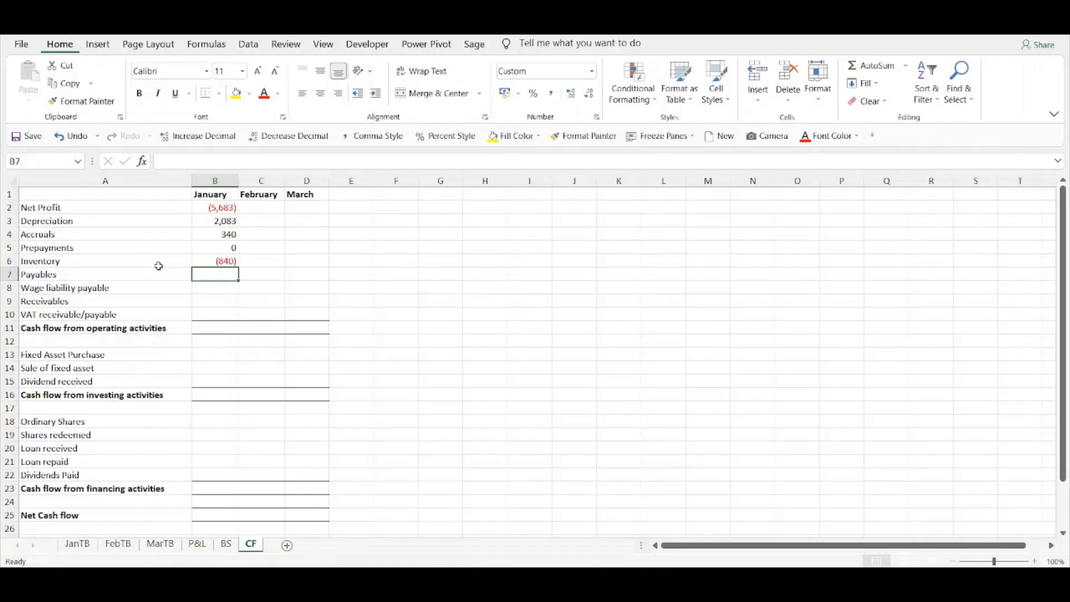
Fill January's Payables in B7 with the balance sheet payables in BS!C24, multiplied by -1.
text(=)
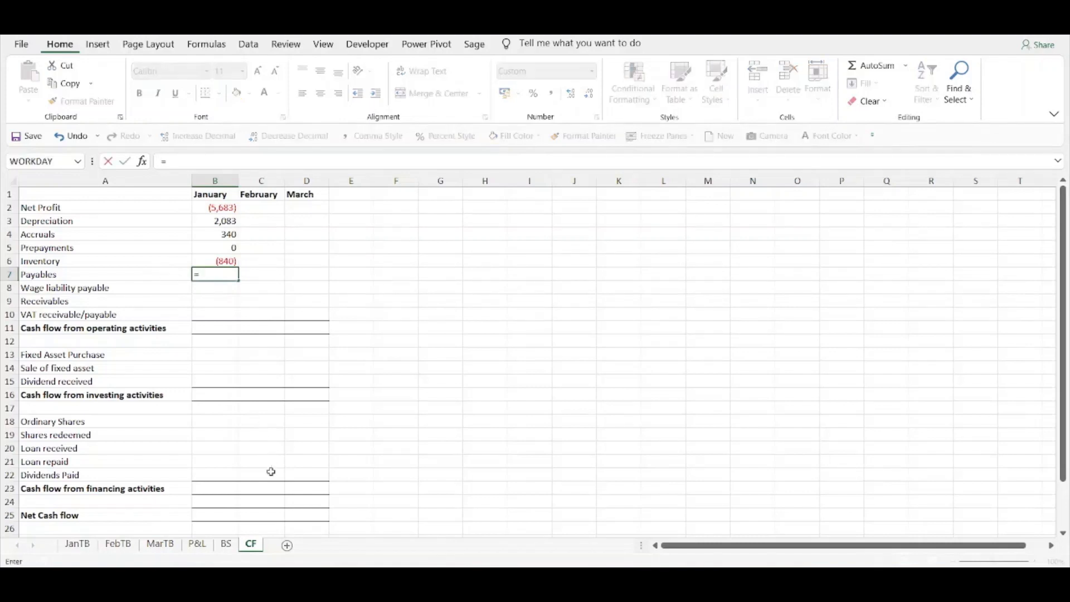
click(226, 544)
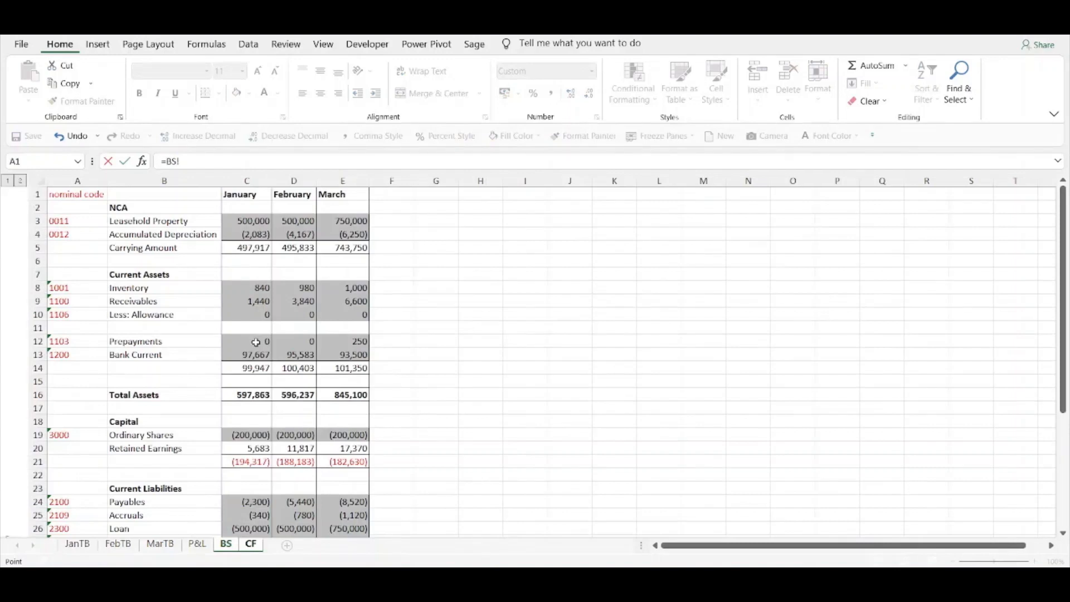
click(233, 502)
text(*-1)
key(Return)
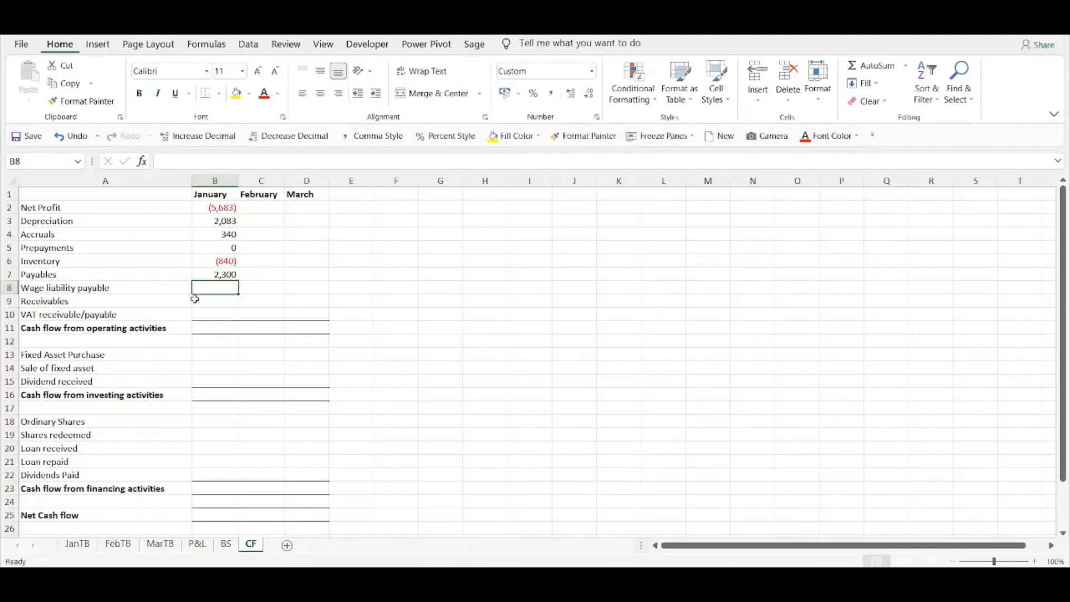
Link January's Wage liability payable in B8 to the balance sheet wages liability with reversed sign, =BS!C31*-1.
text(=)
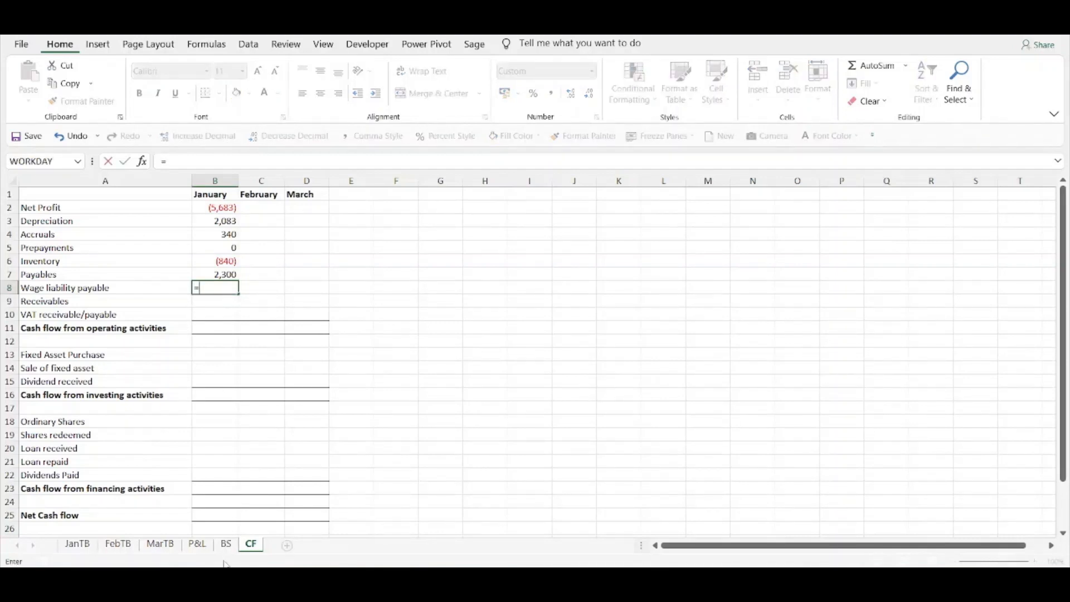
click(225, 551)
scroll(259, 429, down, 2)
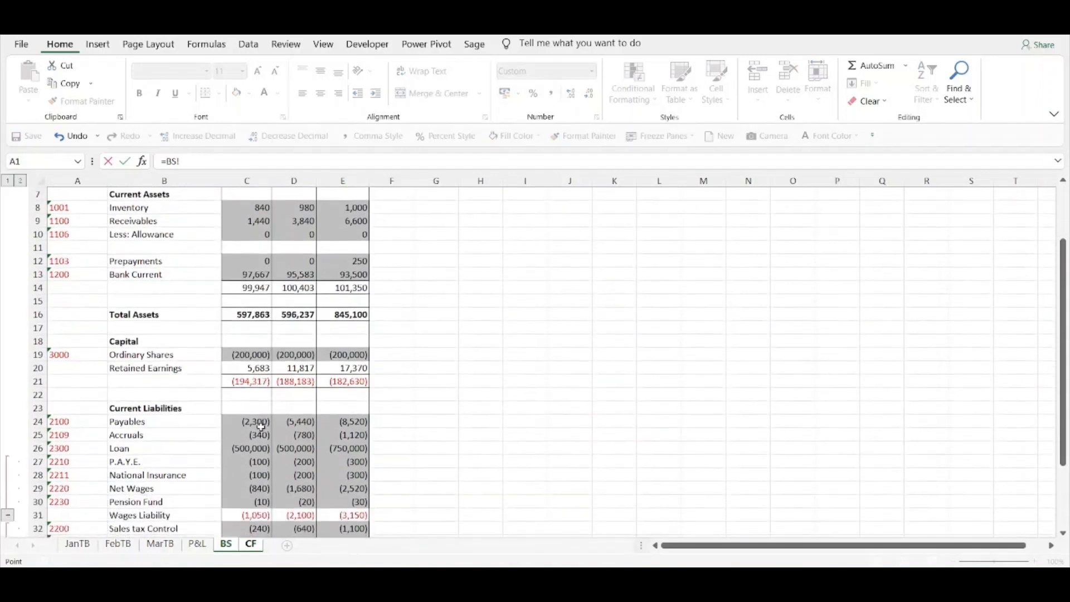
scroll(255, 465, down, 1)
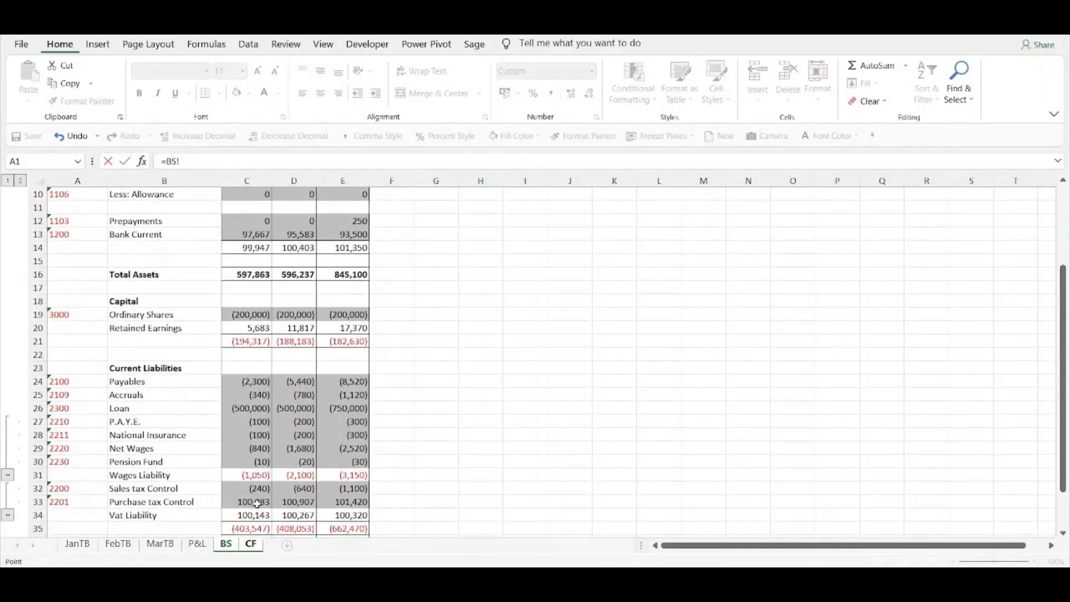
click(235, 477)
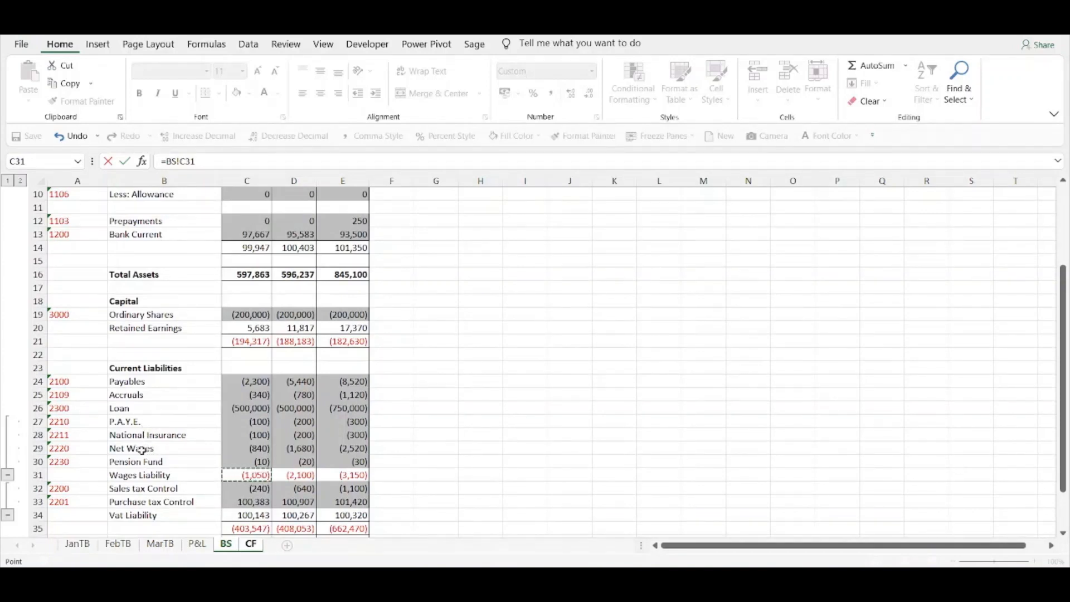
text(*-1)
key(Return)
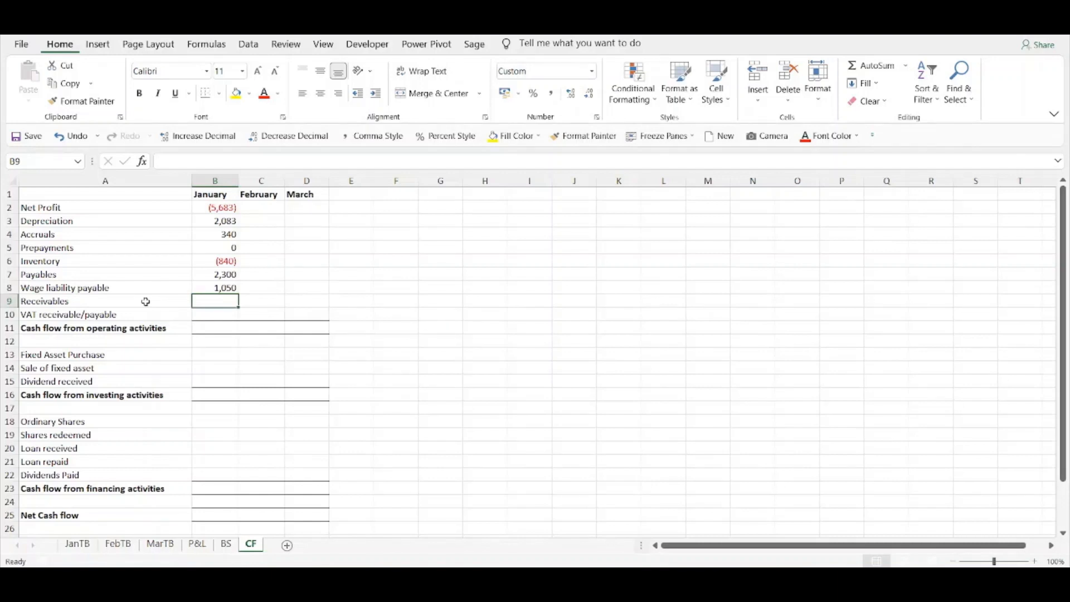
Fill January's Receivables in B9 with the balance sheet receivables in BS!C9, reversing the sign.
text(=)
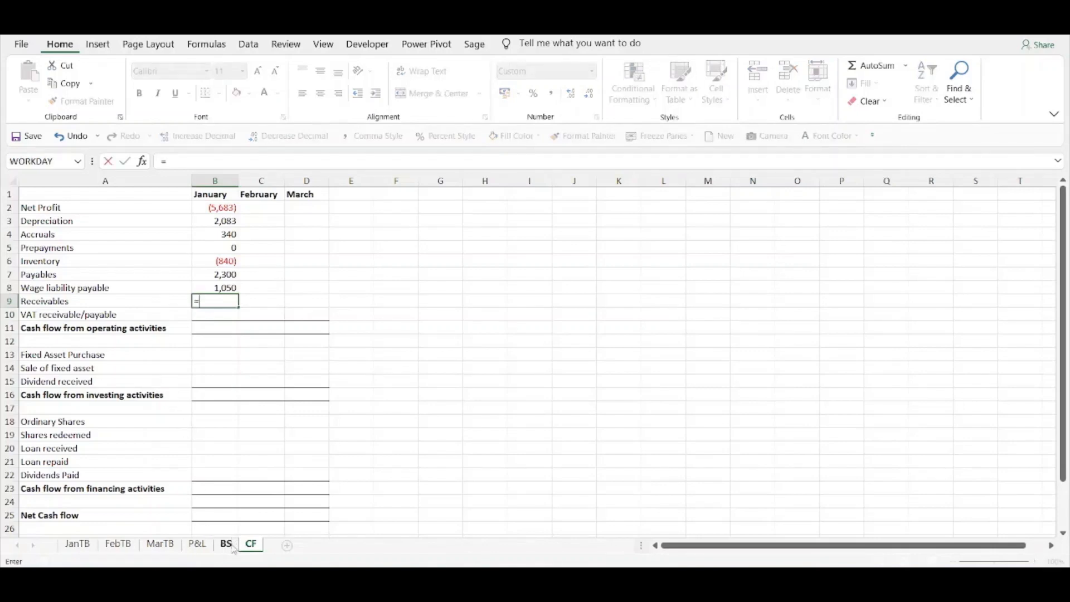
click(226, 544)
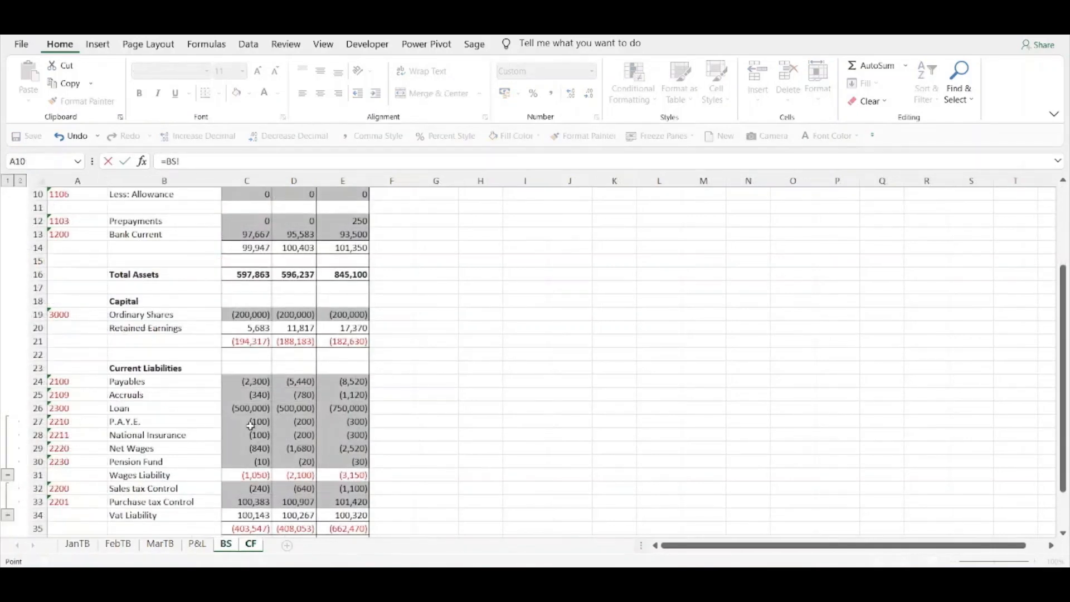
scroll(250, 425, up, 1)
click(254, 221)
text(*-)
key(Return)
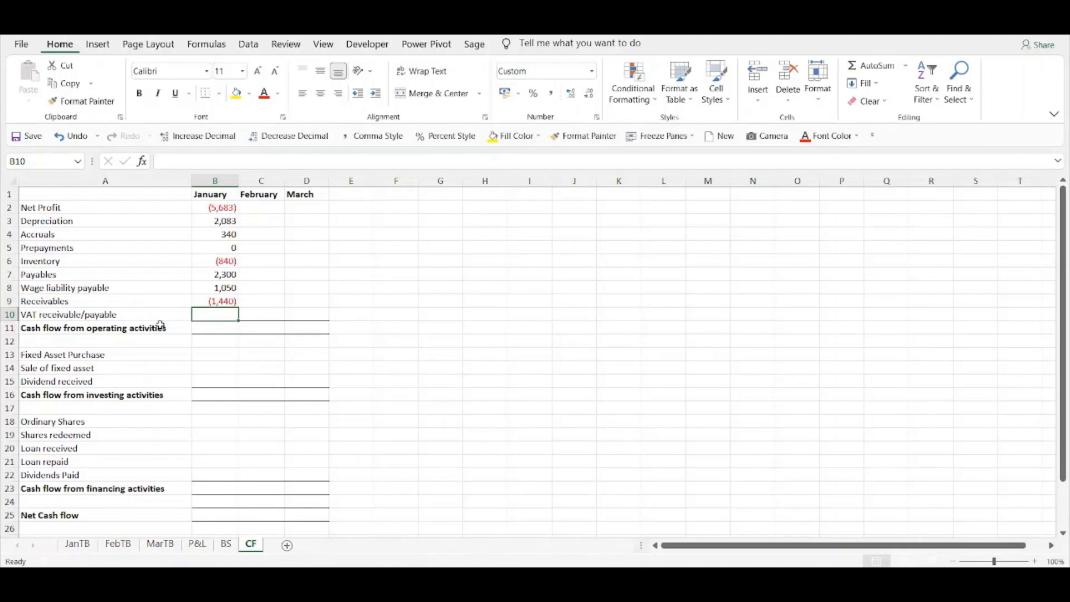
Fill January's VAT receivable/payable in B10 with =BS!C34*-1 and sum the lines above into Cash flow from operating activities in B11.
text(=)
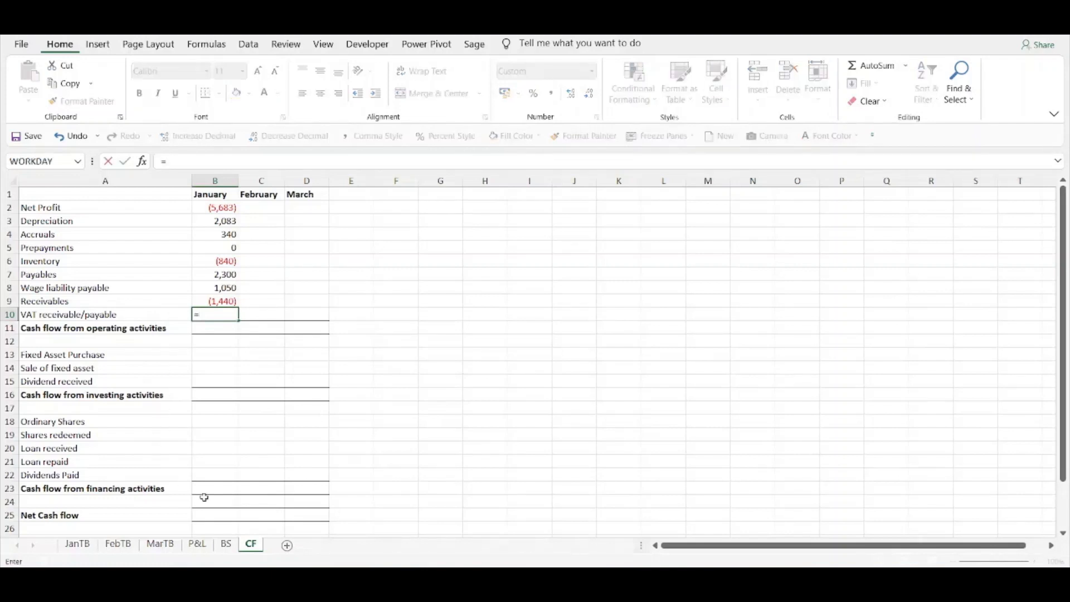
click(226, 544)
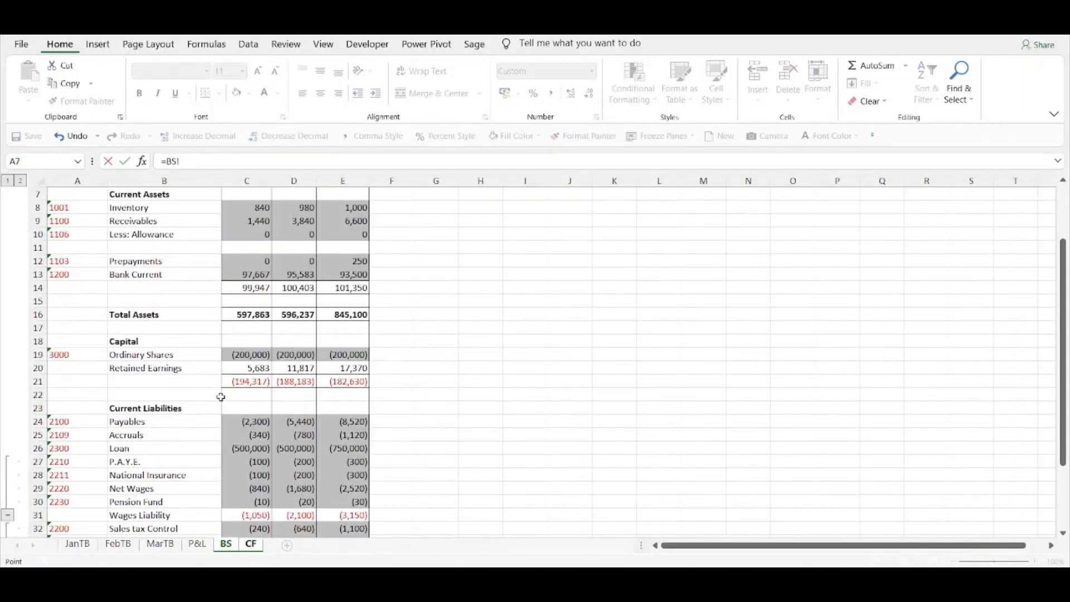
scroll(221, 396, down, 1)
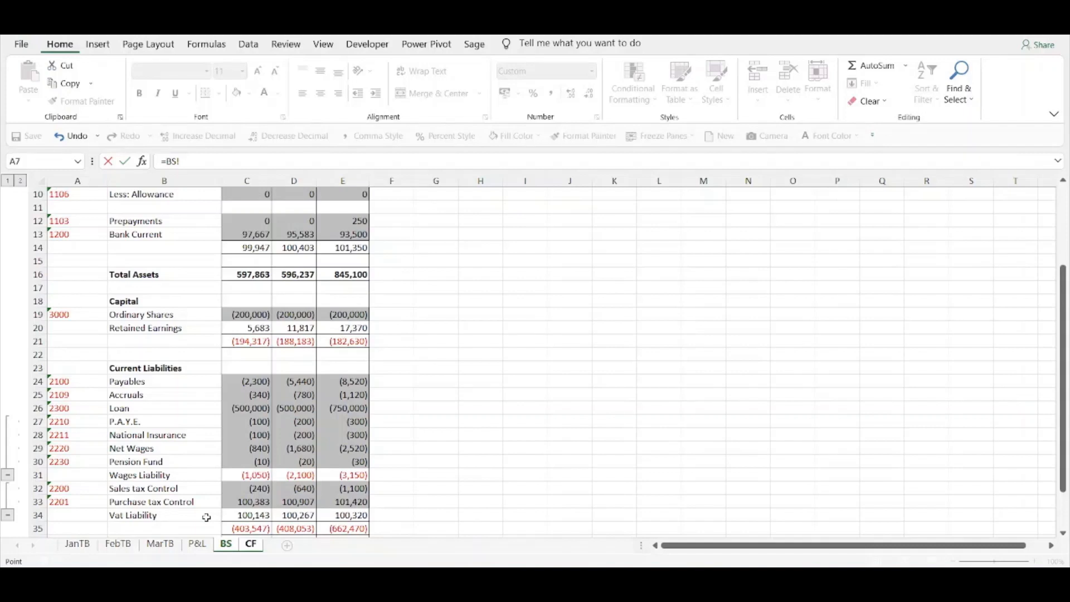
click(251, 516)
click(219, 161)
text(*-1)
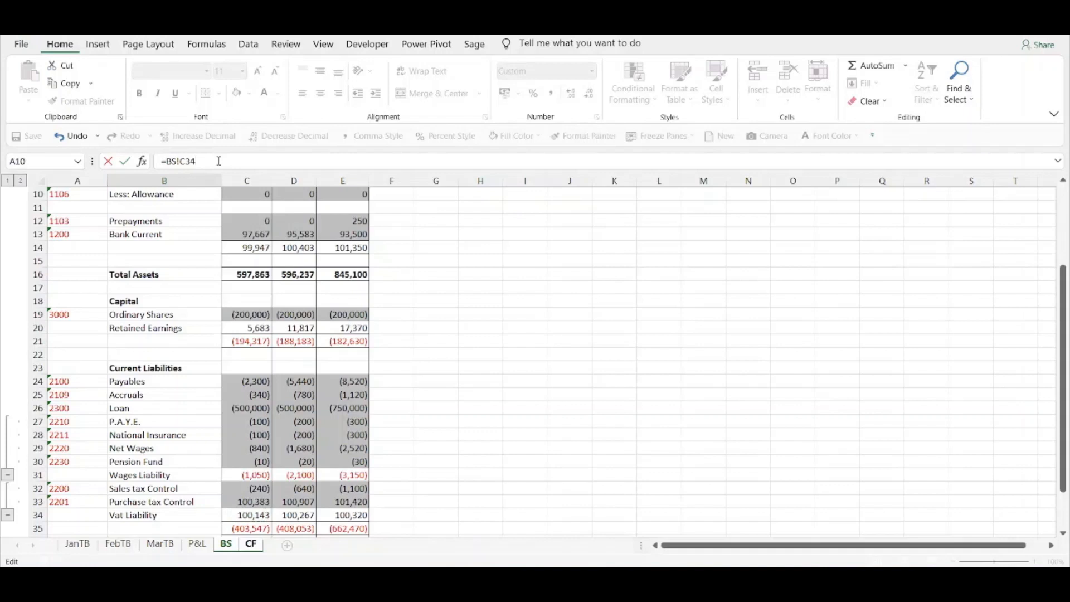
key(Return)
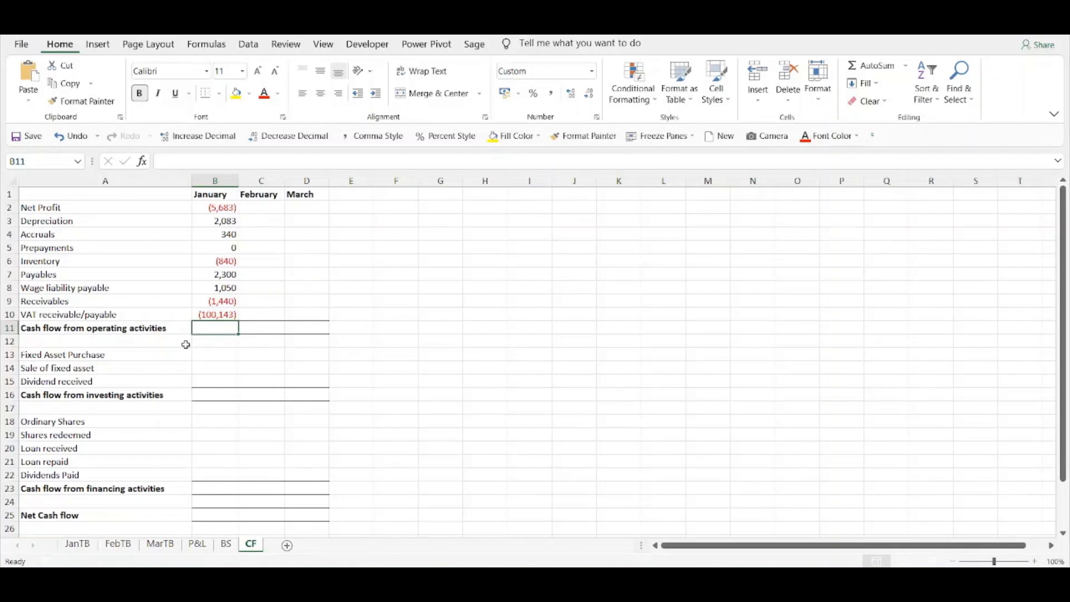
key(alt+equal)
key(Return)
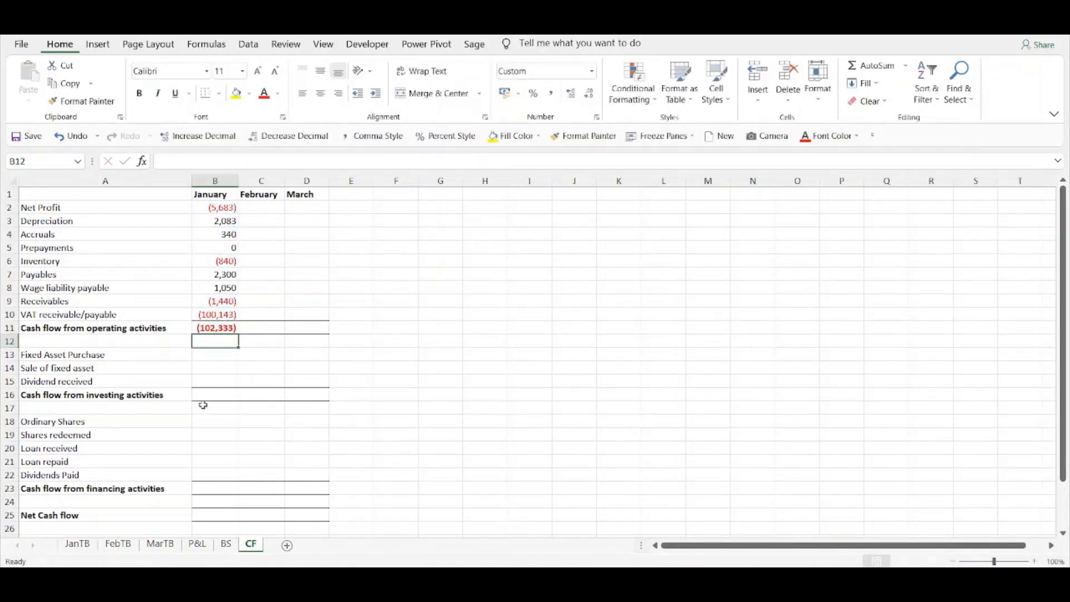
Fill January's Fixed Asset Purchase in B13 with the balance sheet leasehold property, sign reversed, using =BS!C3*-1.
click(208, 353)
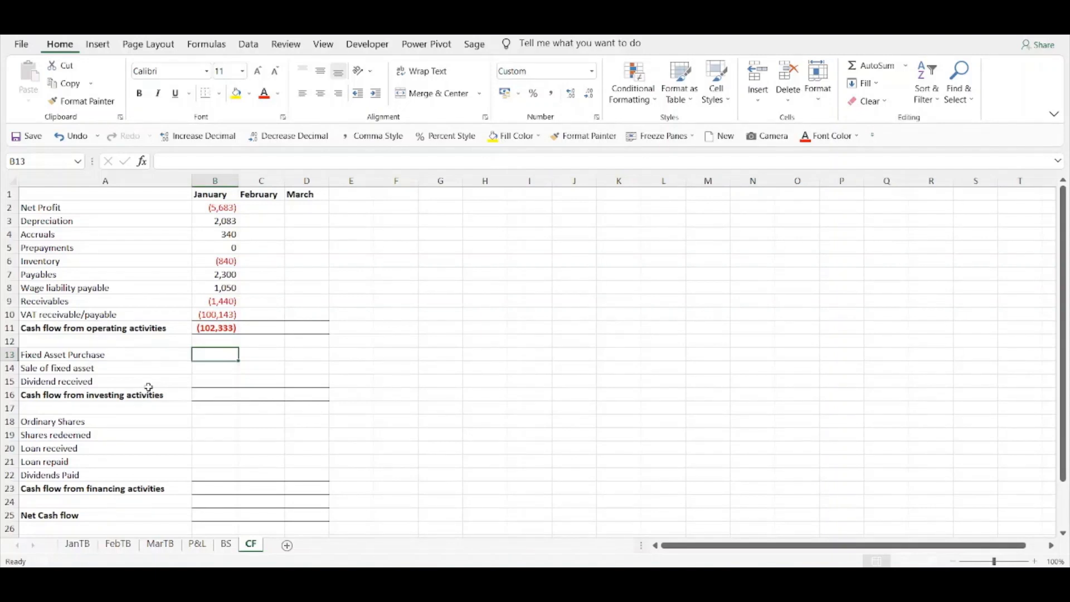
text(=)
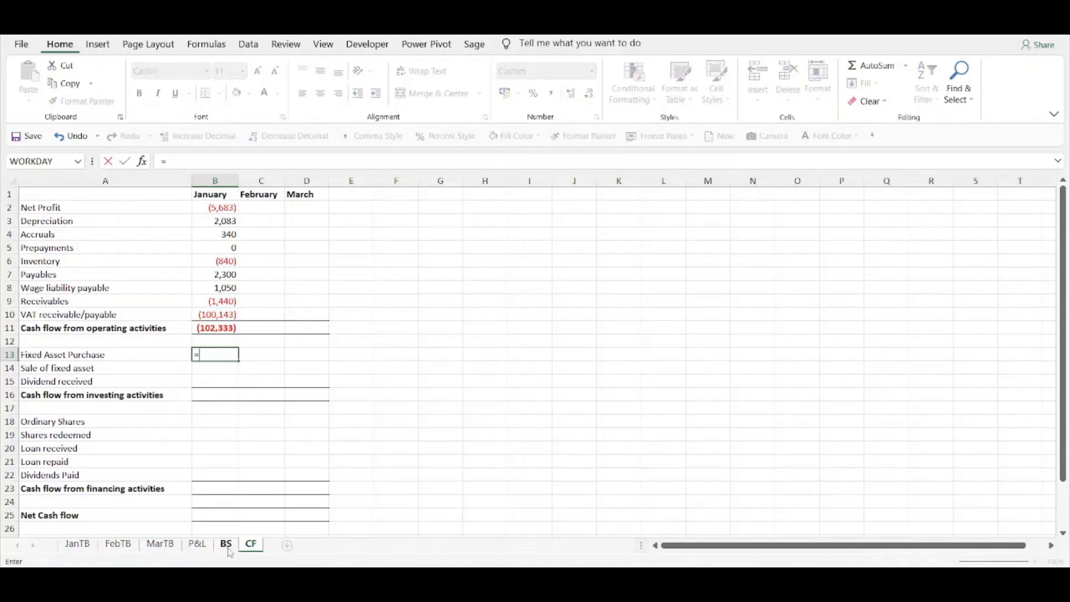
click(226, 544)
scroll(234, 299, up, 3)
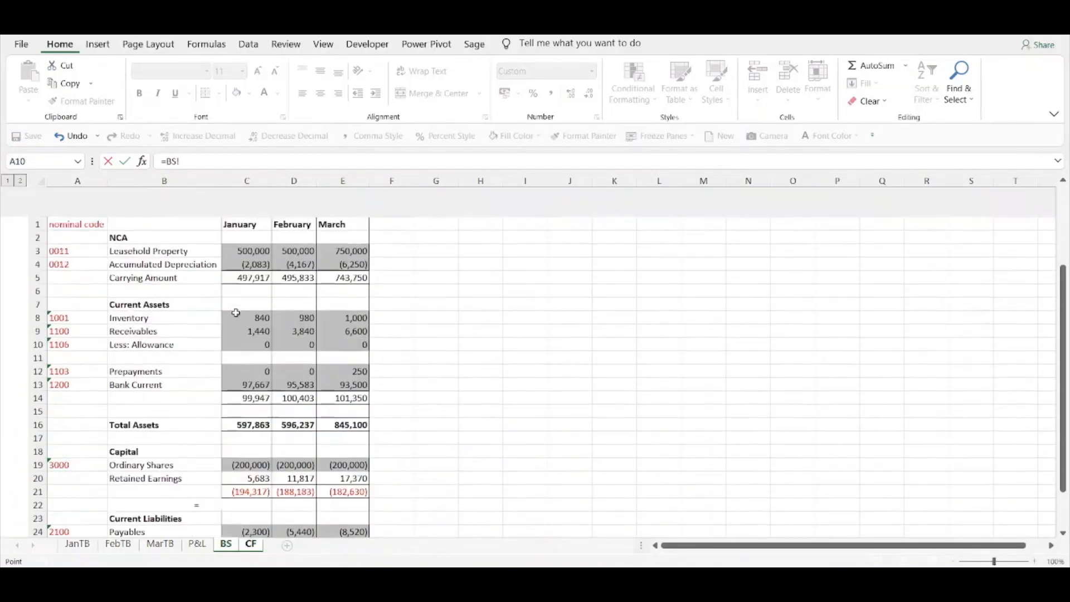
click(238, 220)
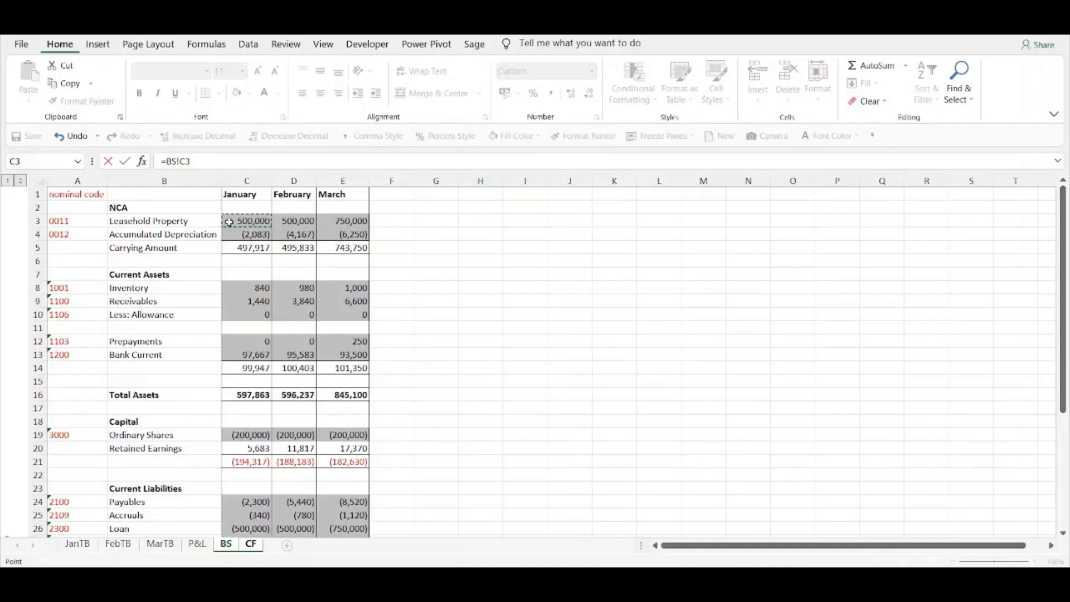
text(*-1)
key(Return)
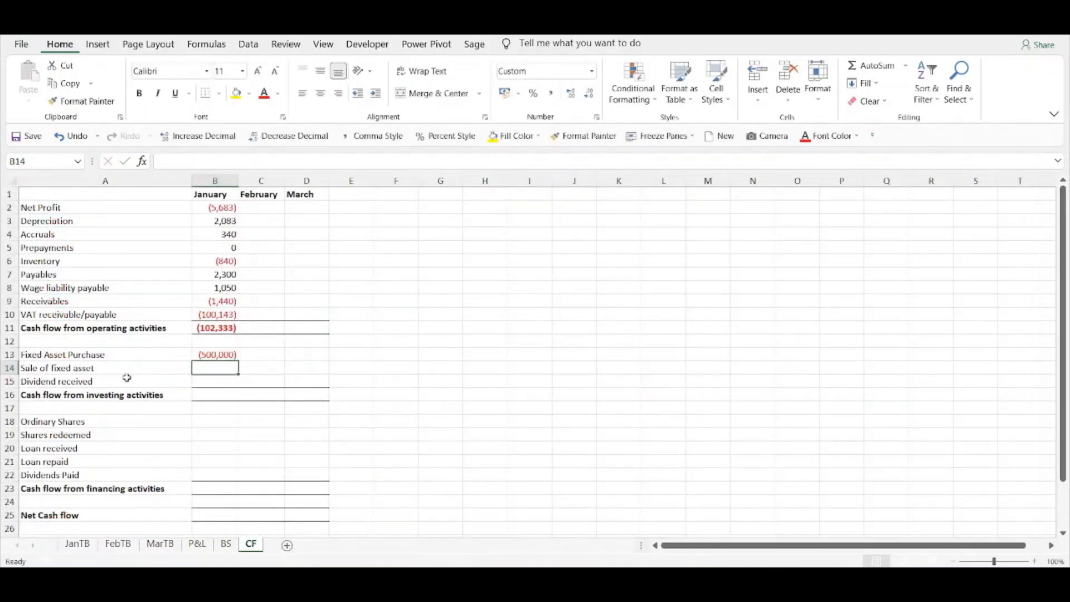
Total January's Cash flow from investing activities in B16 with =SUM(B13:B15).
click(219, 395)
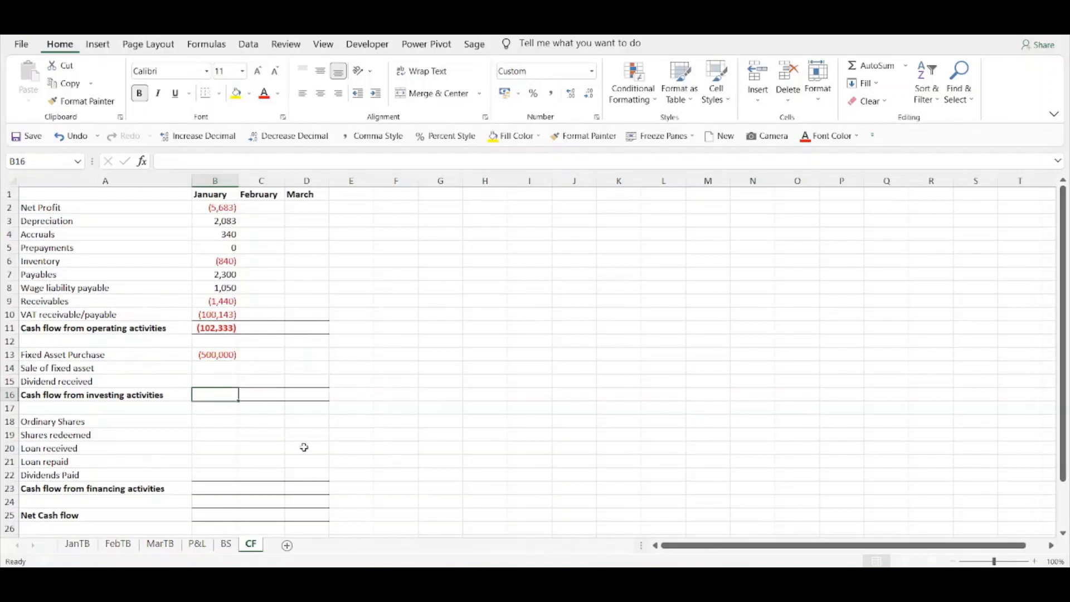
key(alt+equal)
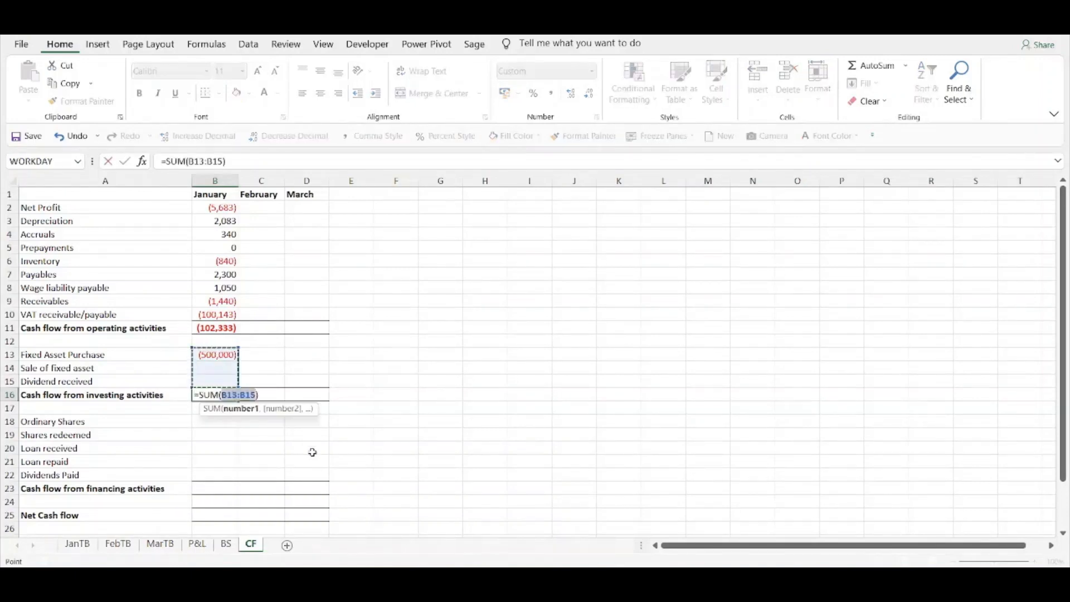
key(Return)
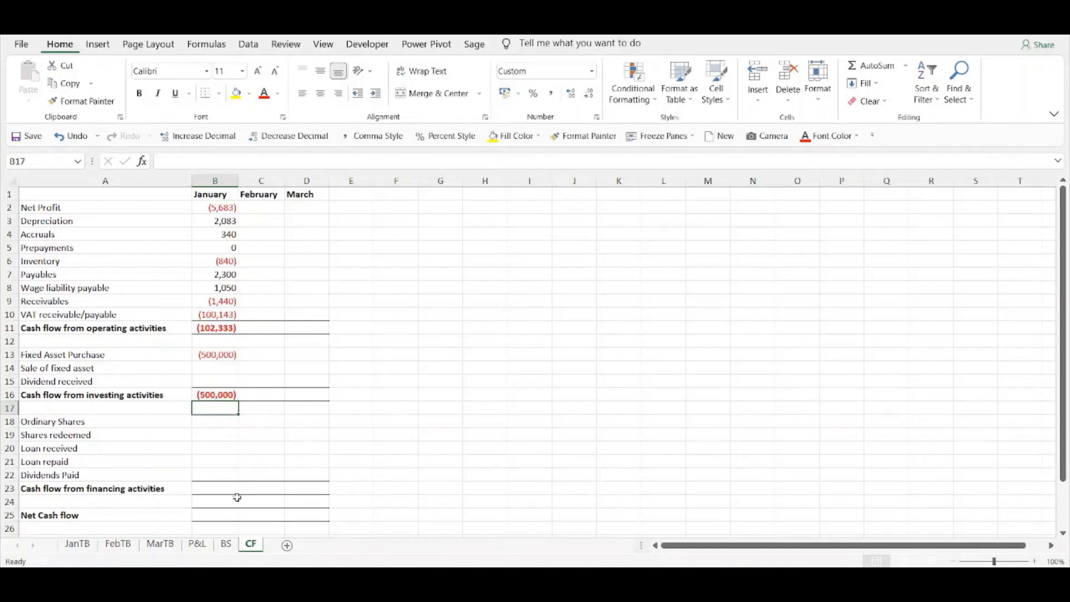
Fill January's Ordinary Shares in B18 with the balance sheet ordinary shares in BS!C19, multiplied by -1.
click(211, 421)
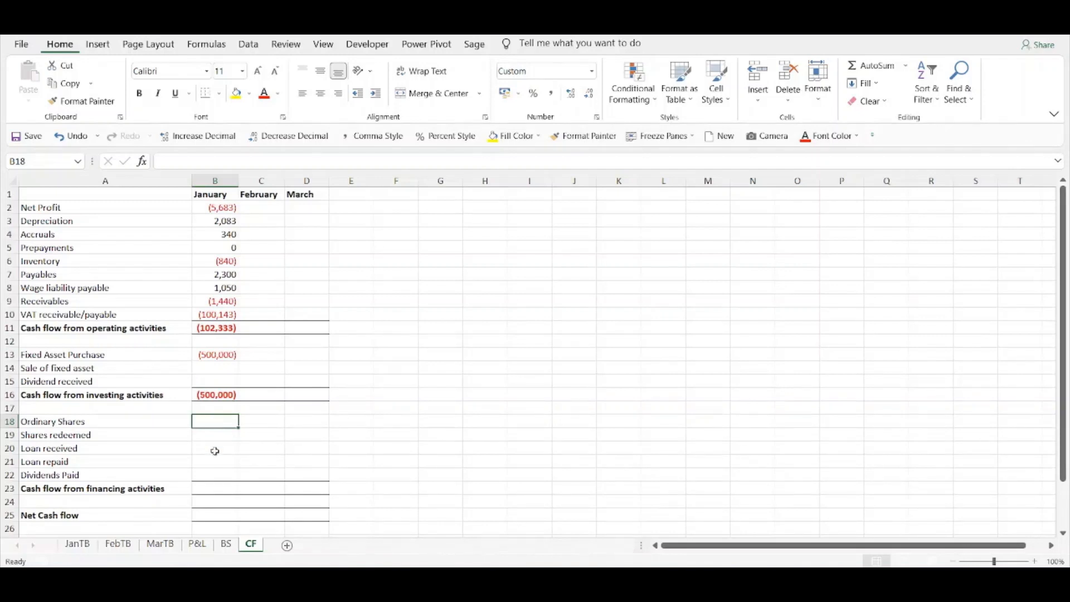
text(=)
click(225, 543)
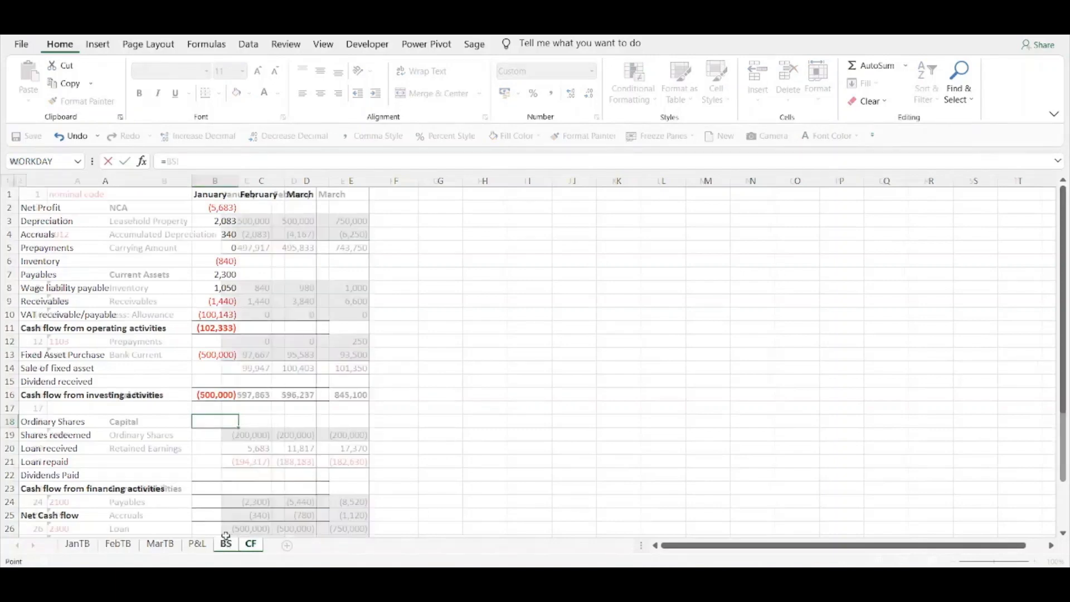
scroll(229, 432, down, 1)
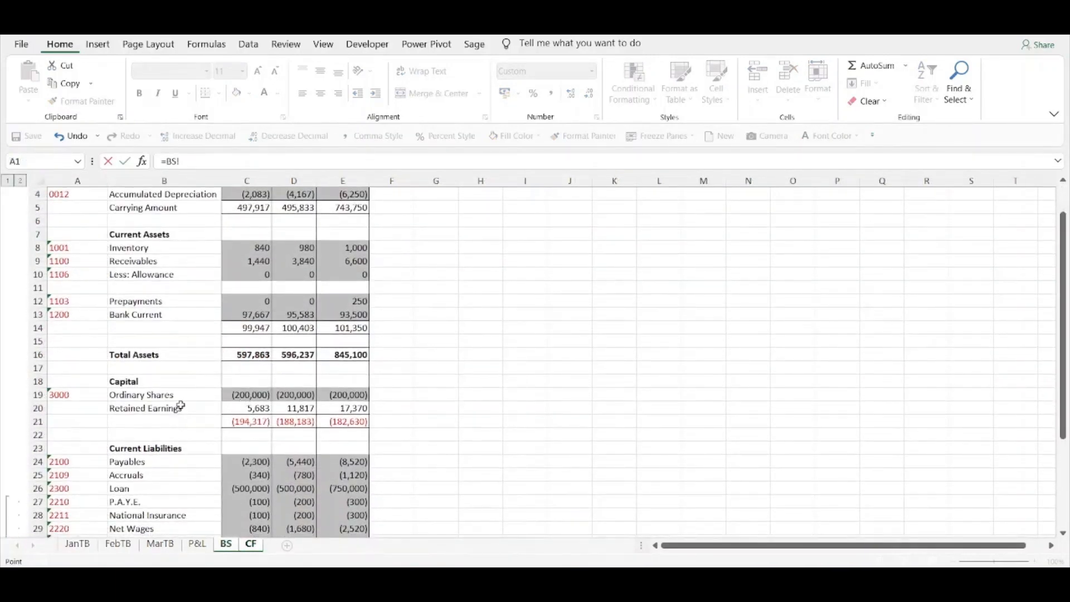
scroll(227, 396, up, 1)
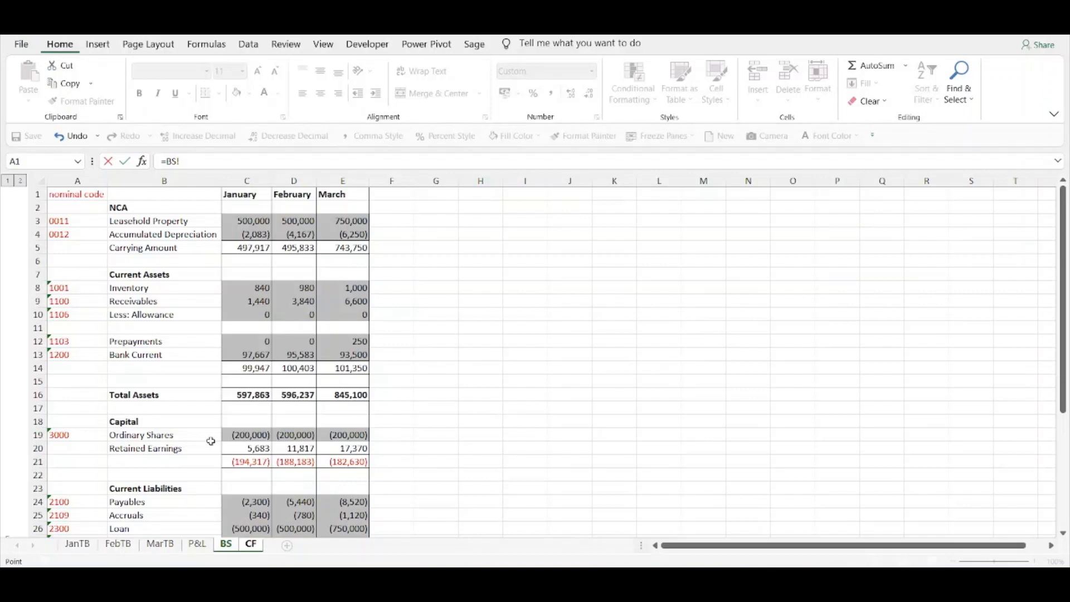
click(243, 435)
click(227, 161)
text(*-1)
key(Return)
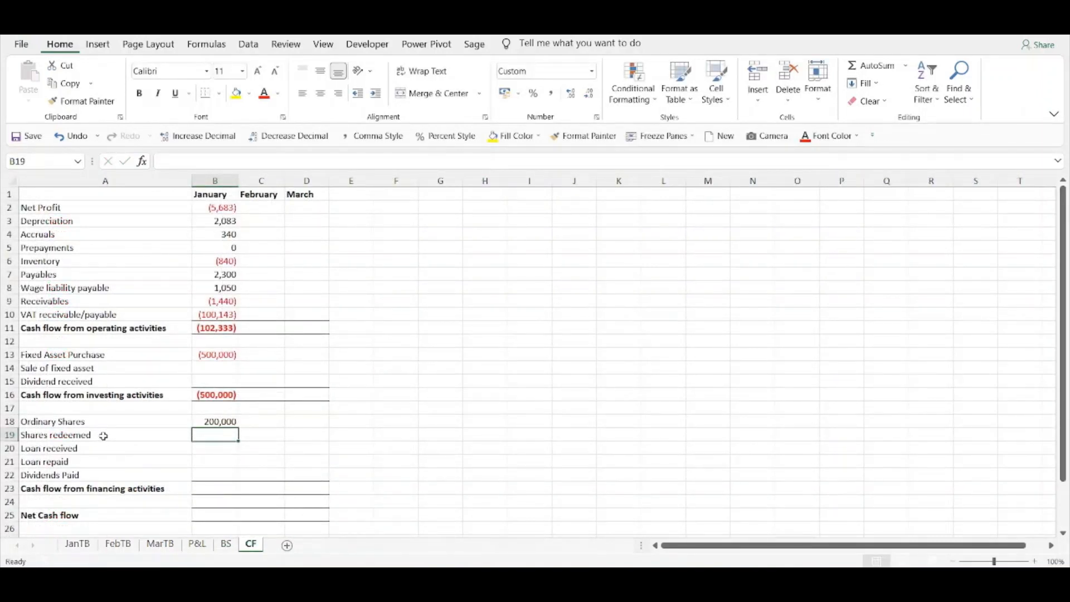
Fill January's Loan received in B20 with the balance sheet loan, sign reversed, using =BS!C26*-1.
key(Down)
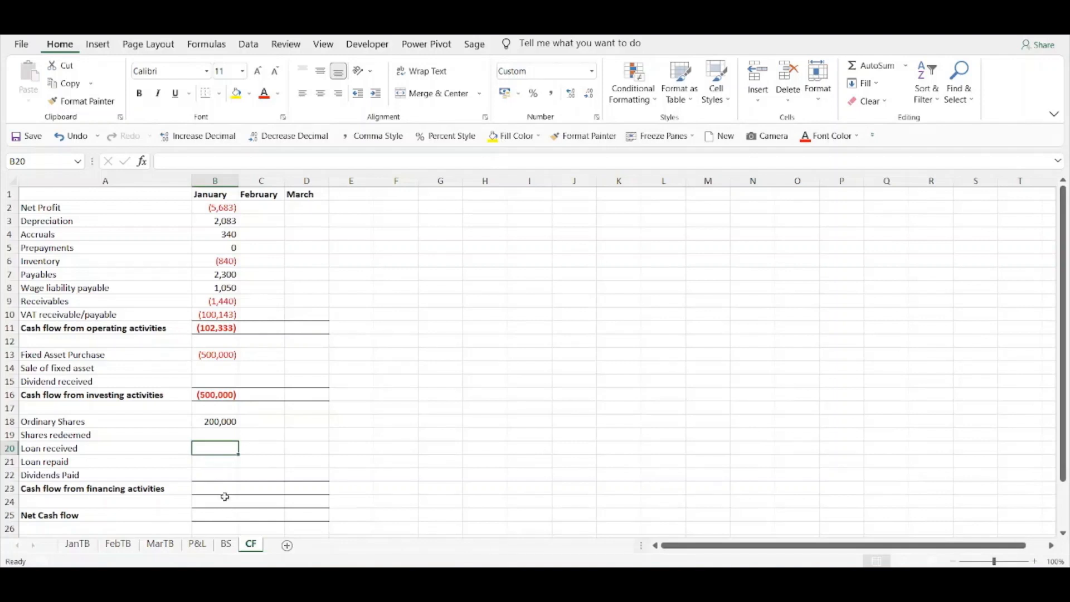
text(=)
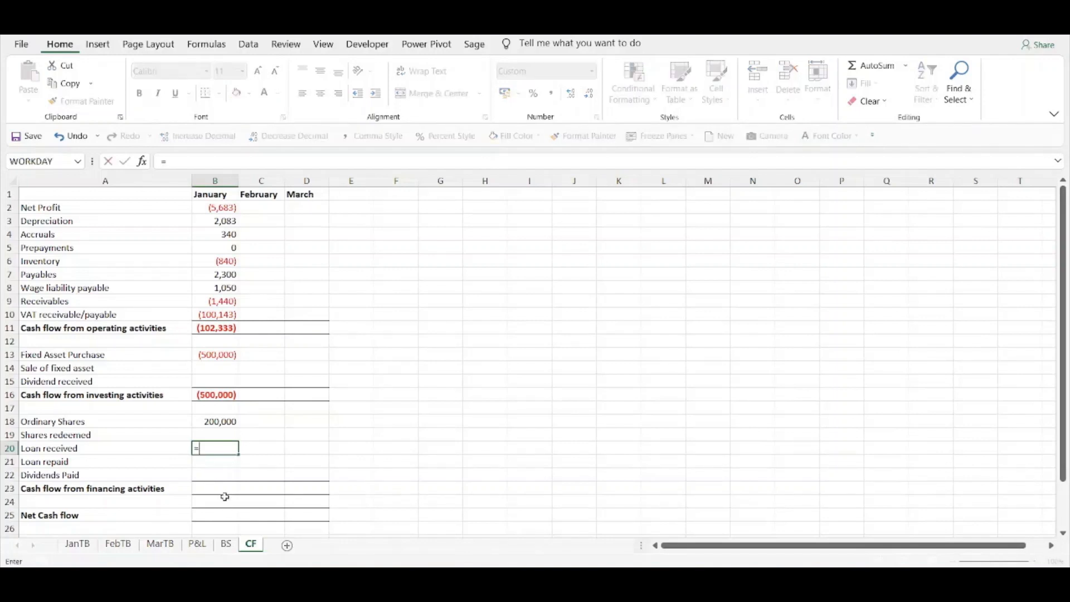
click(226, 543)
scroll(246, 450, down, 2)
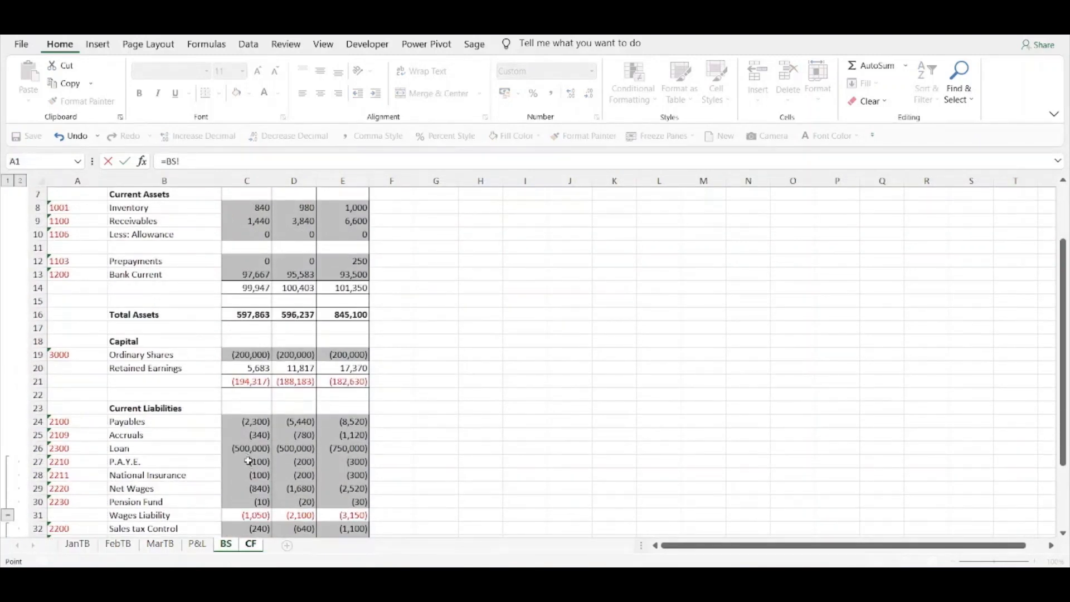
click(232, 450)
click(227, 160)
text(*-1)
key(Return)
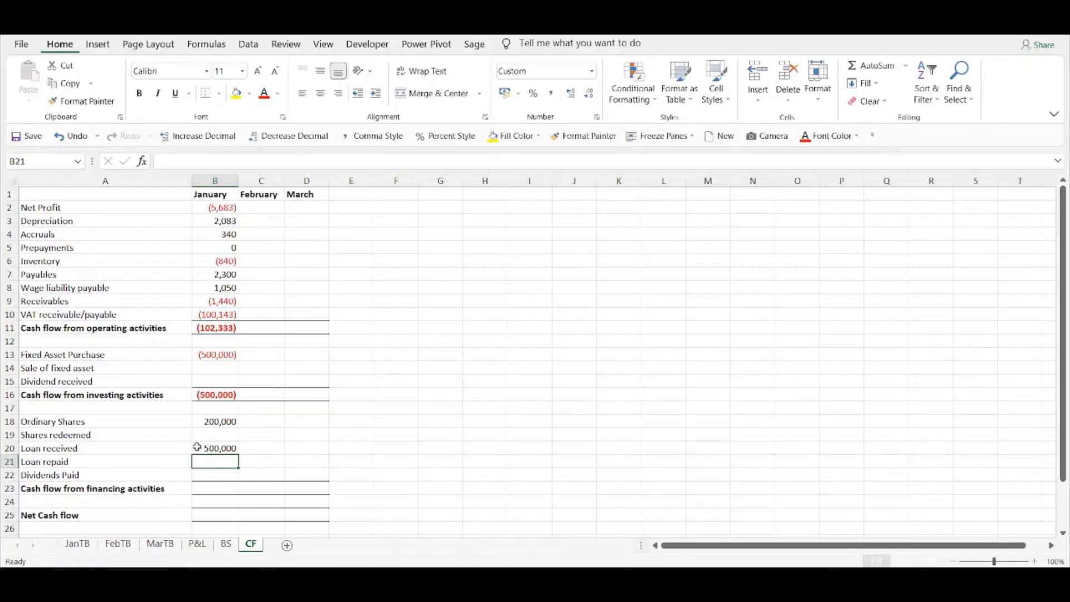
Total January's Cash flow from financing activities in B23 with =SUM(B18:B22).
scroll(198, 447, down, 1)
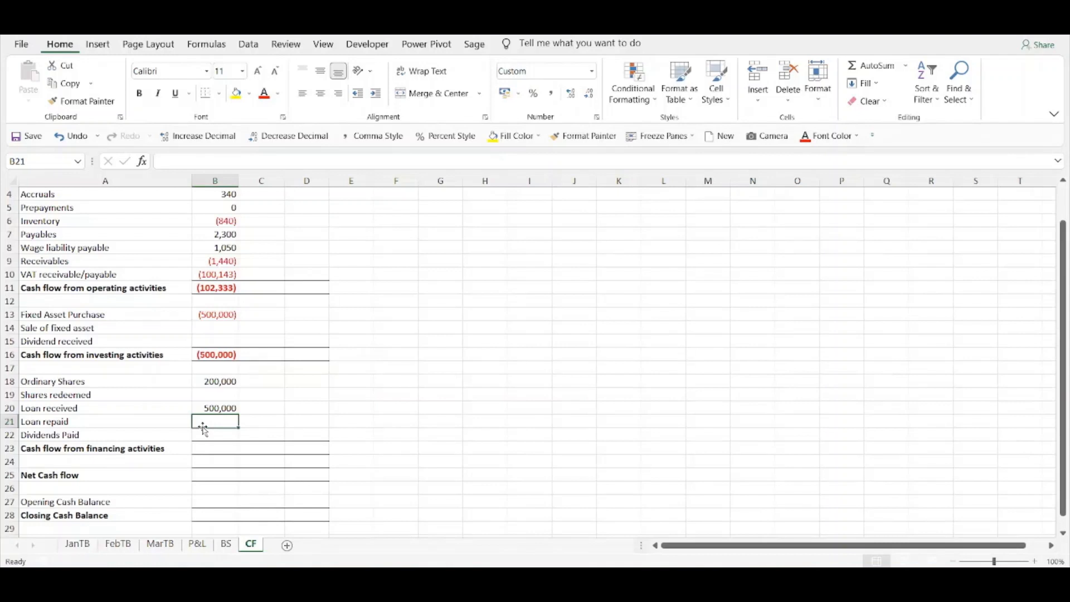
click(207, 434)
click(215, 448)
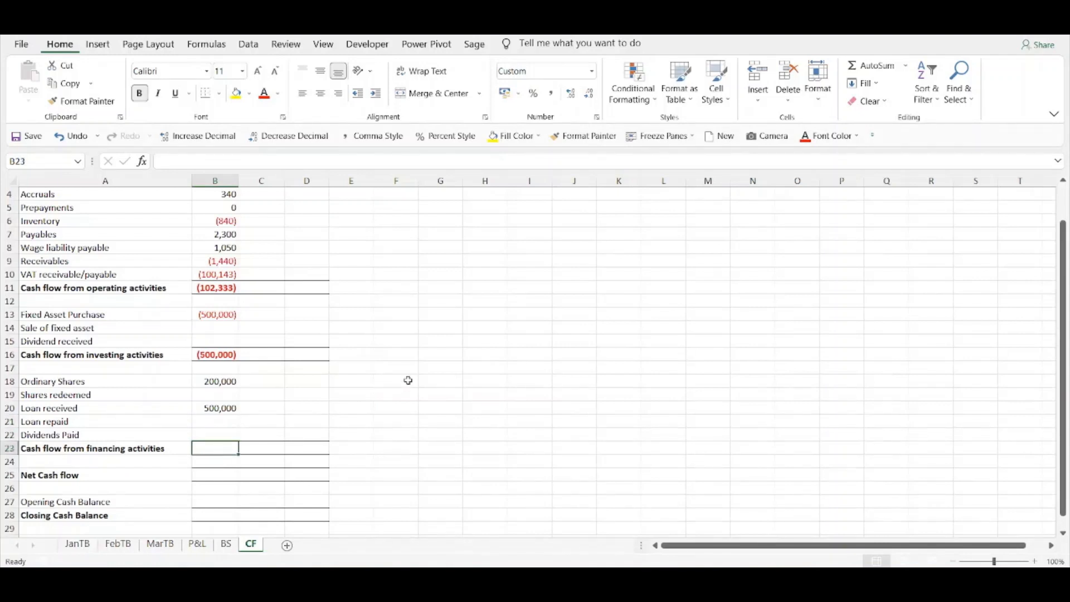
key(alt+equal)
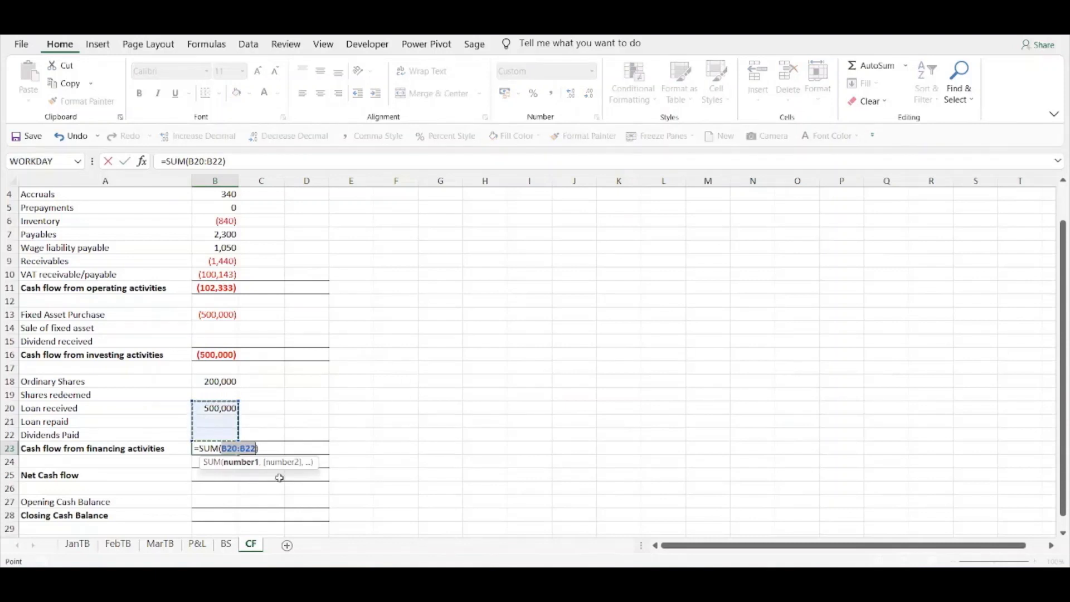
drag(241, 403, 231, 375)
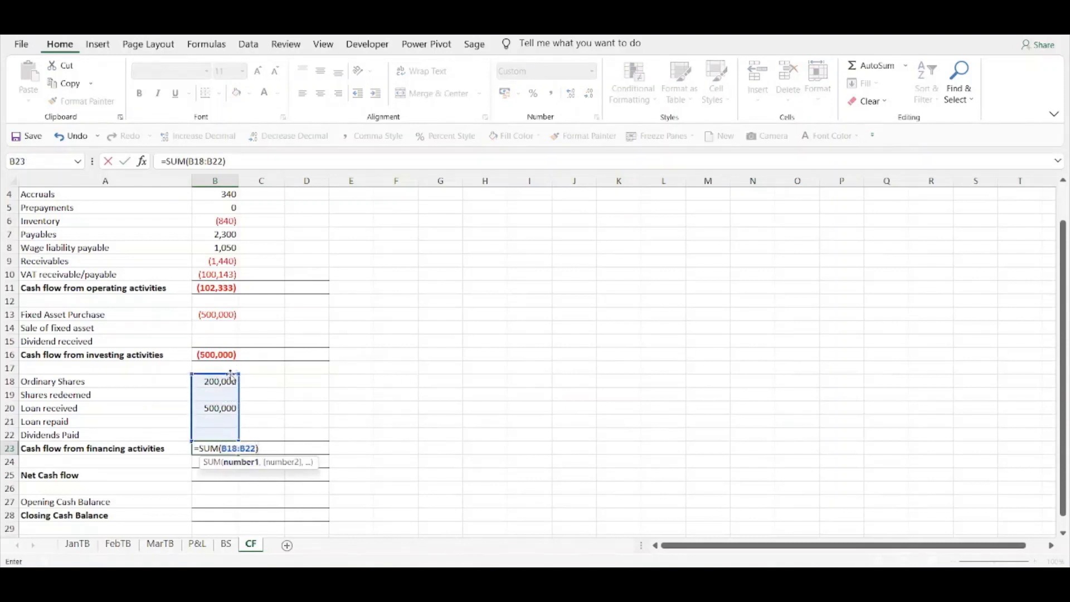
key(Return)
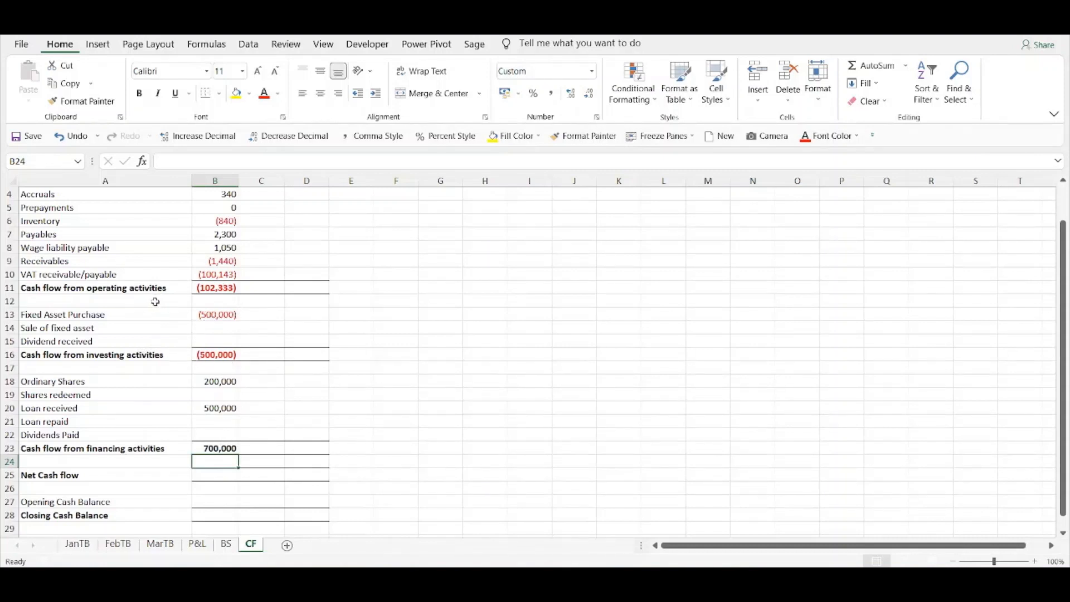
Calculate January's Net Cash flow in B25 by adding the operating, investing and financing totals, =B11+B16+B23.
click(222, 478)
text(=)
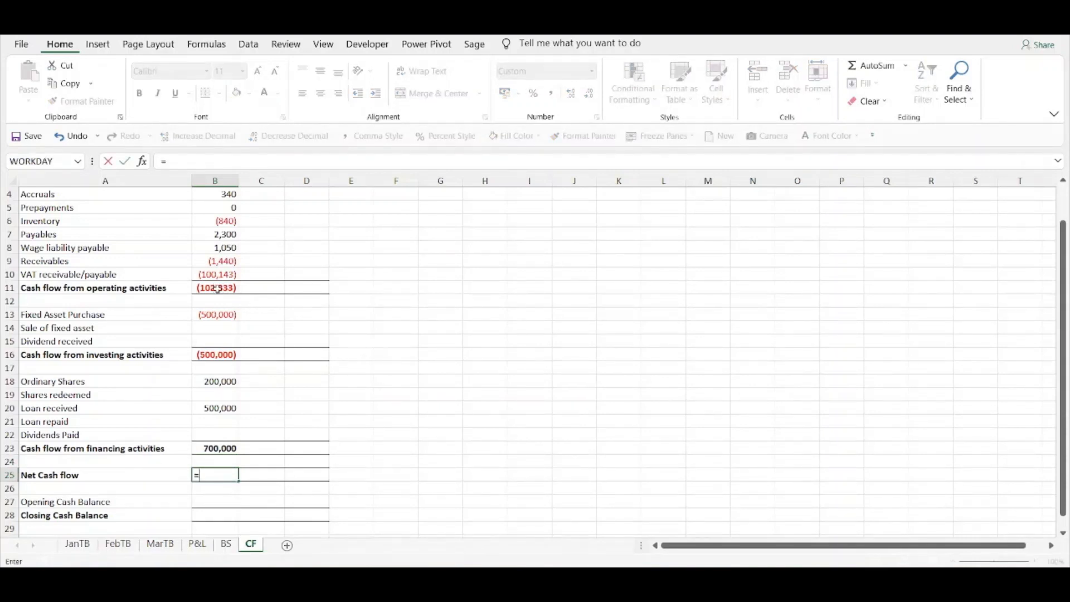
click(215, 288)
text(+)
click(206, 353)
text(+)
click(219, 448)
key(Return)
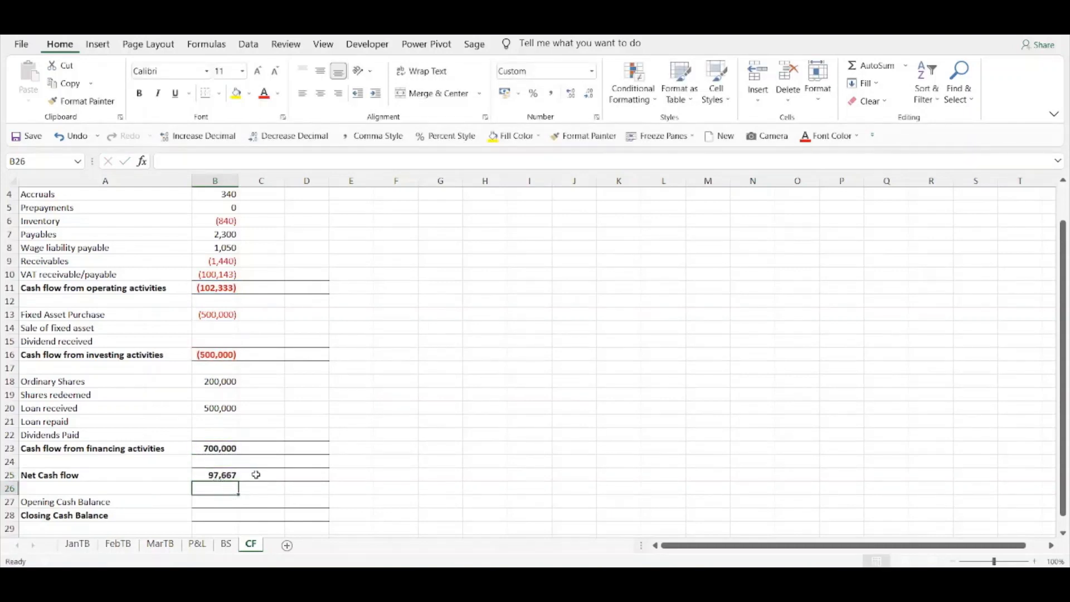
Enter 0 as January's Opening Cash Balance in B27 and calculate the Closing Cash Balance in B28 with =B27+B25.
click(219, 501)
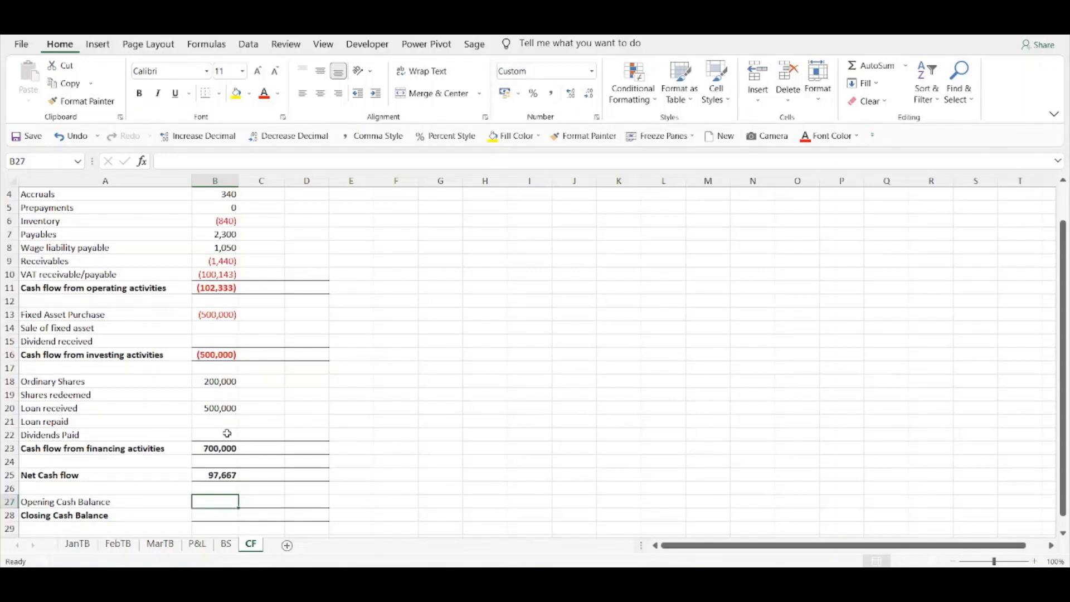
text(0)
key(Return)
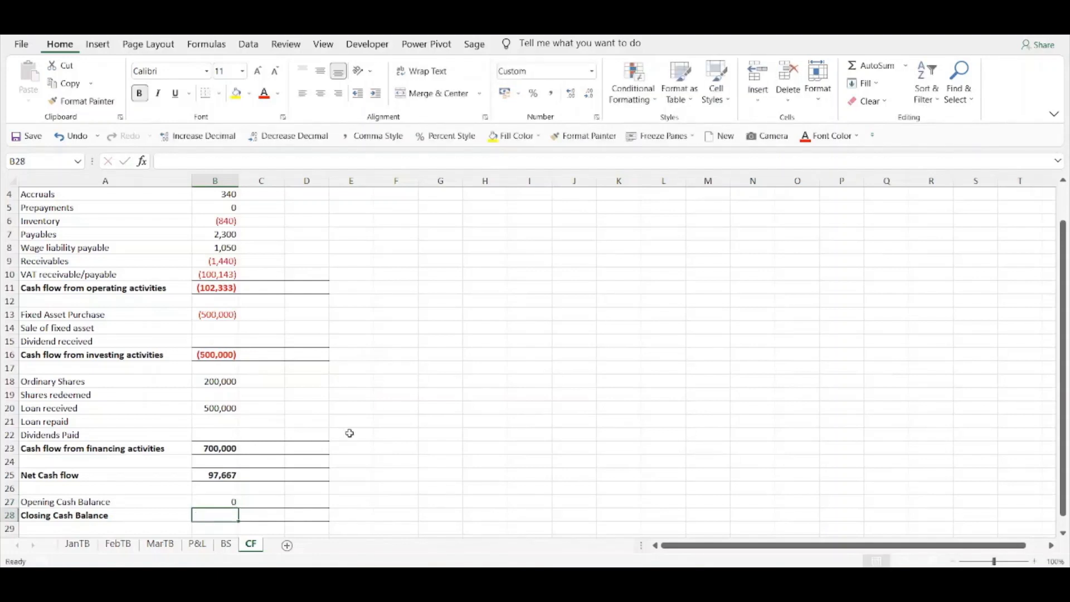
text(=)
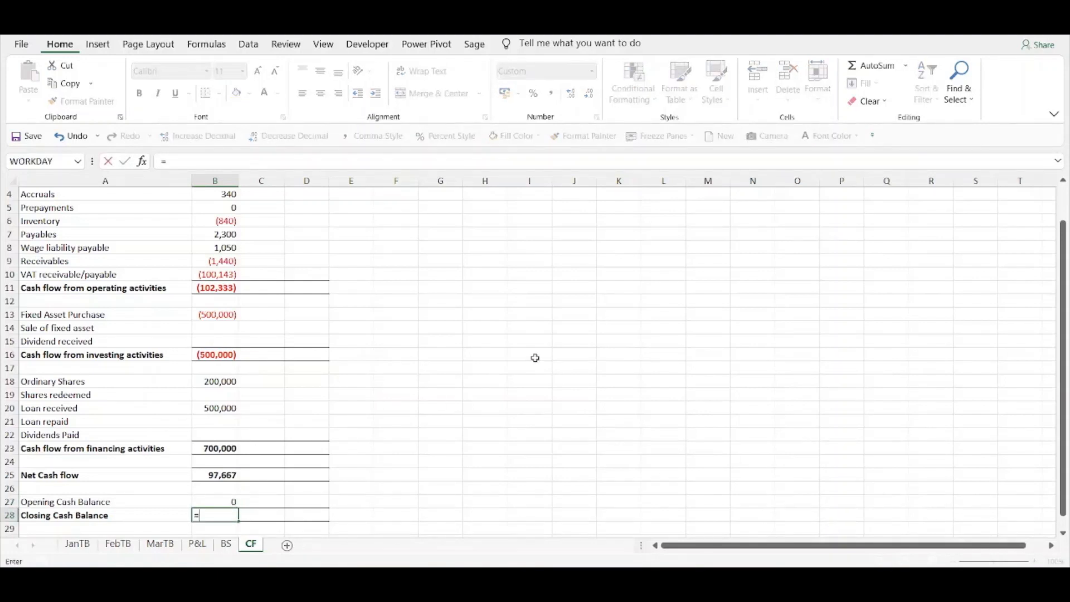
click(222, 501)
text(+)
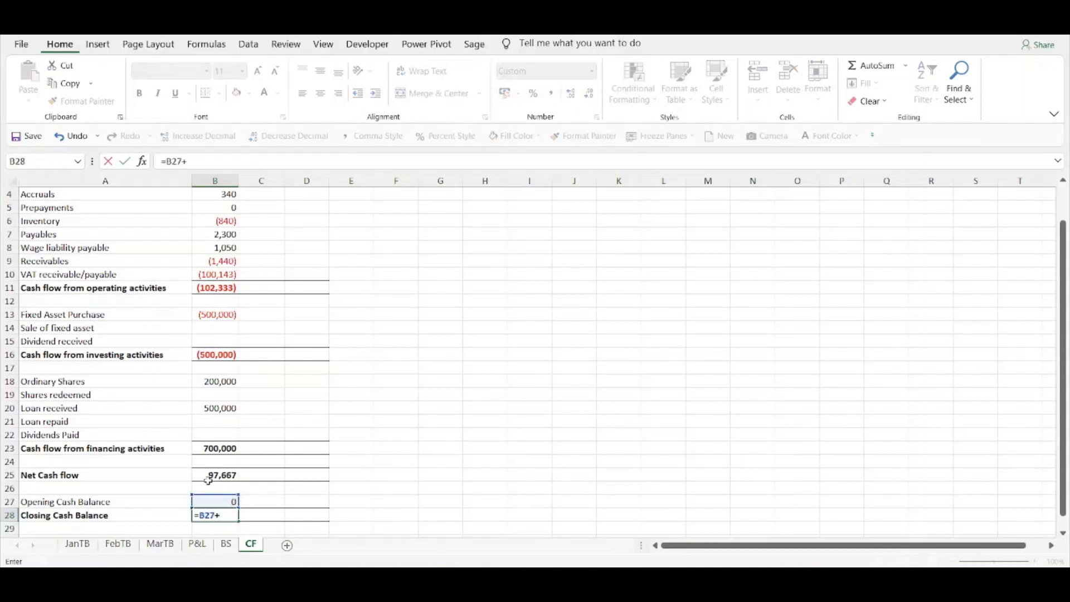
click(209, 477)
key(Return)
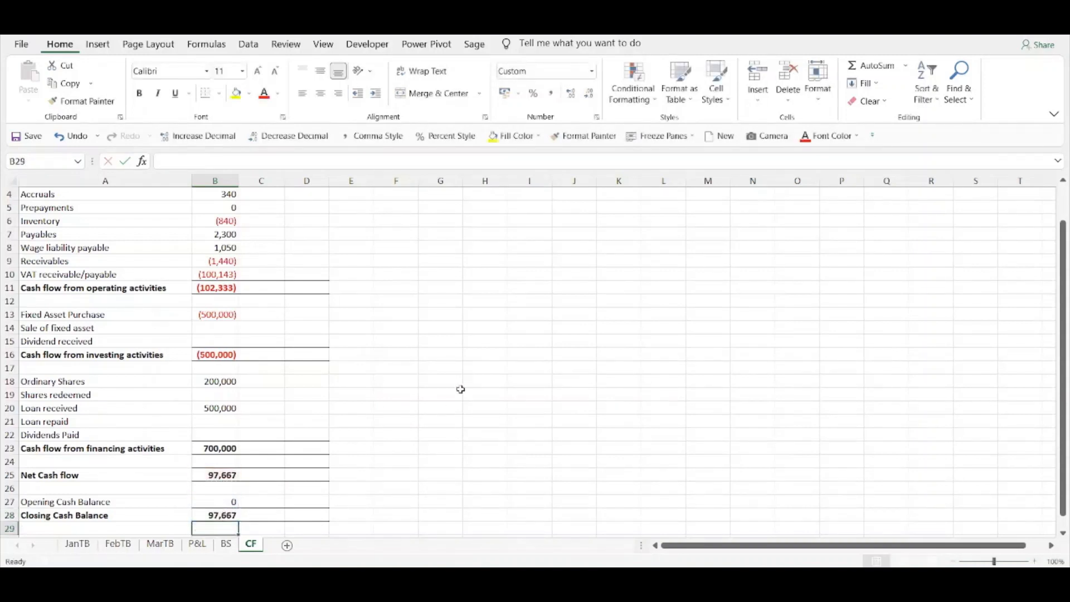
Add January's Check in B30 by subtracting the balance sheet's Bank Current from the closing cash balance, =B28-BS!C13.
scroll(460, 389, down, 2)
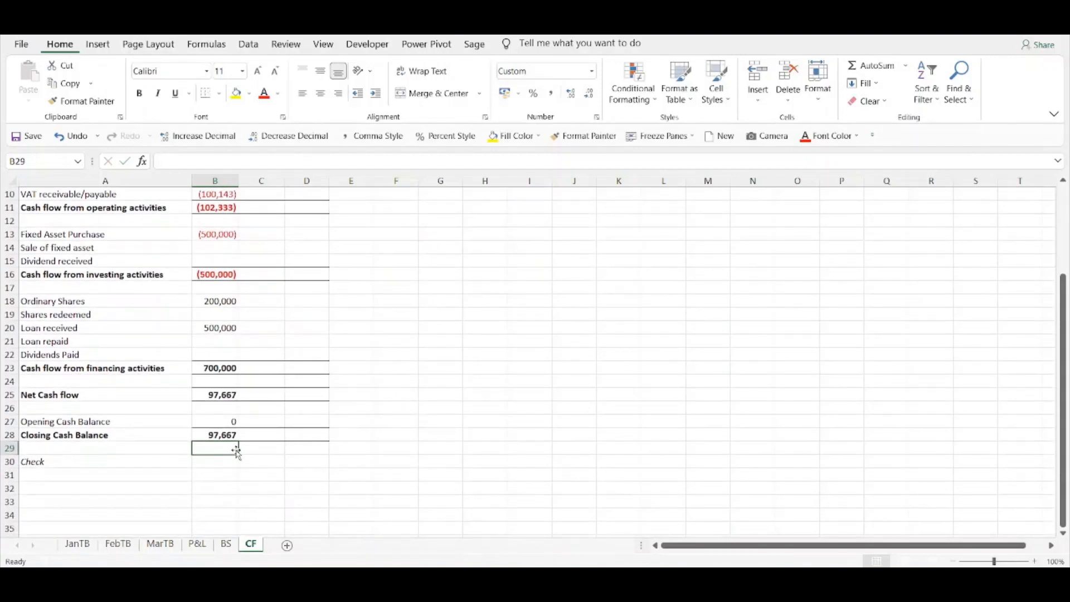
click(220, 462)
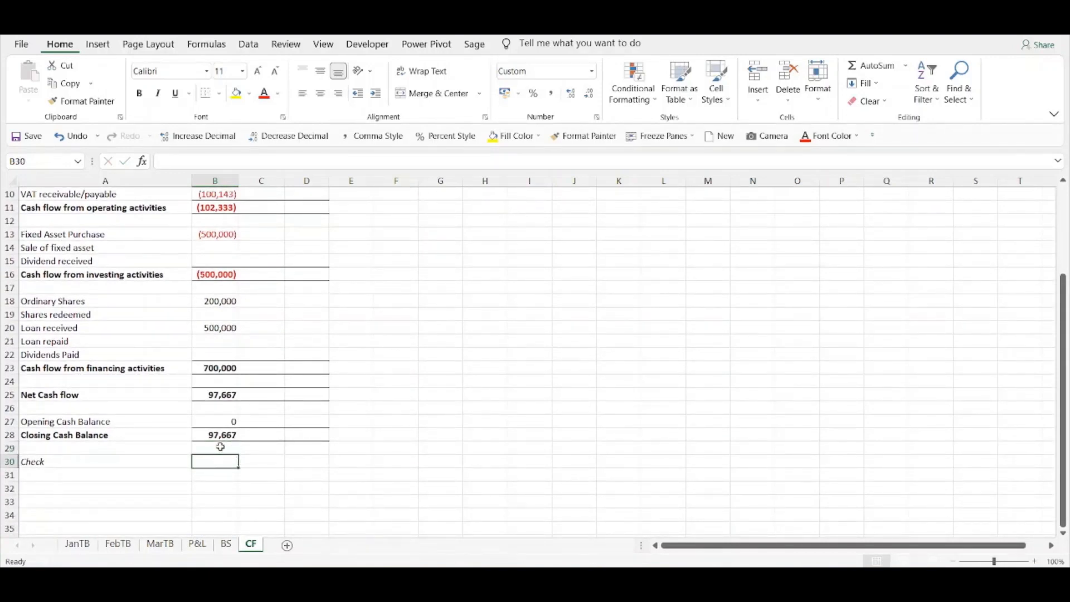
text(=)
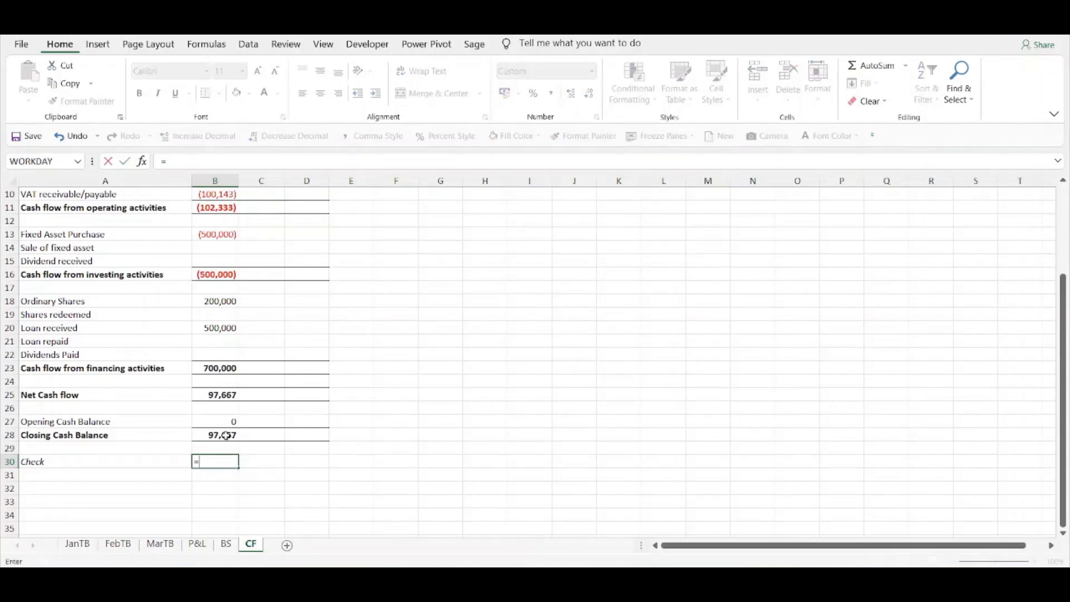
click(226, 435)
text(-)
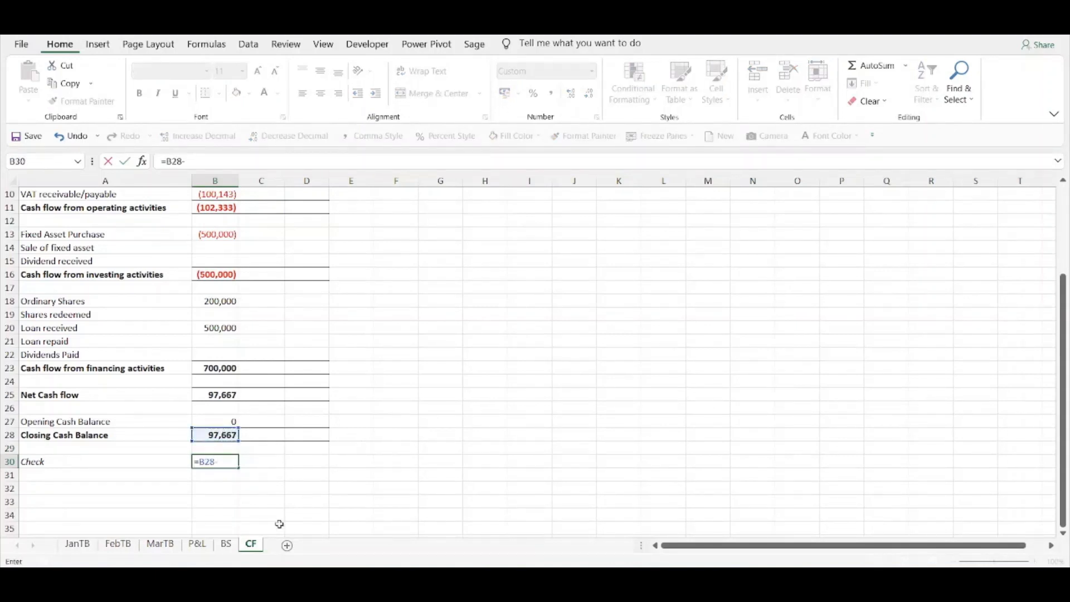
click(226, 545)
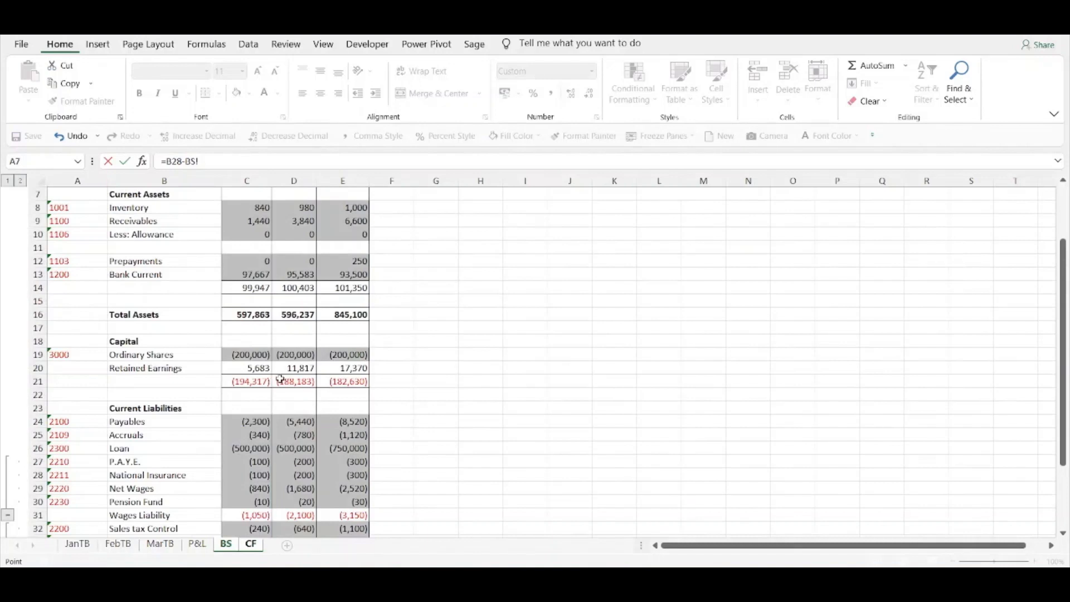
click(248, 275)
key(Return)
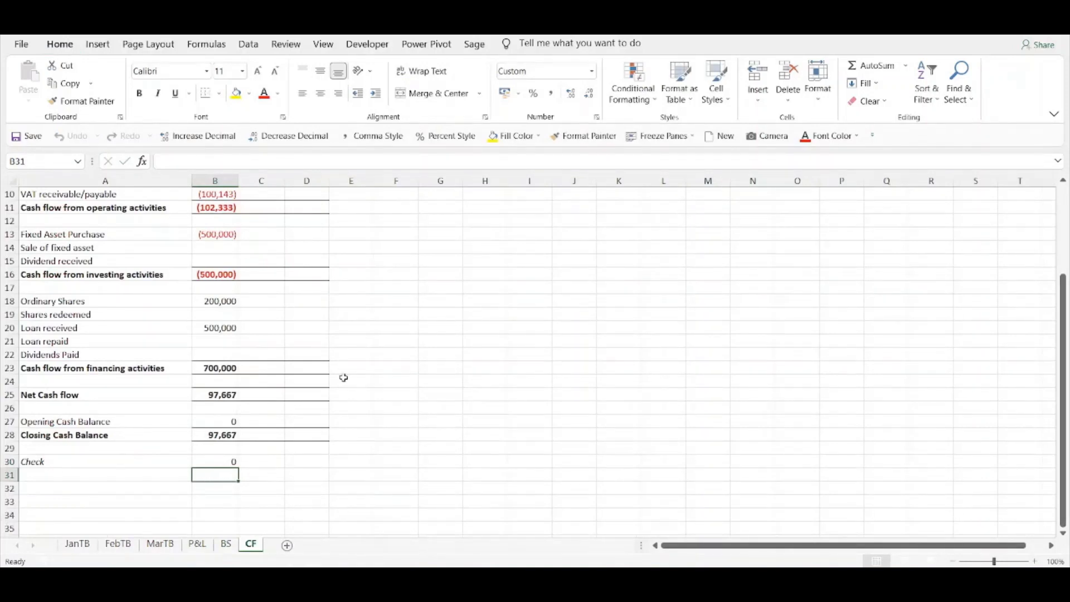
Copy January's Net Profit and Depreciation formulas from B2:B3 across to February in C2:C3 and check the copied formulas.
scroll(344, 378, up, 3)
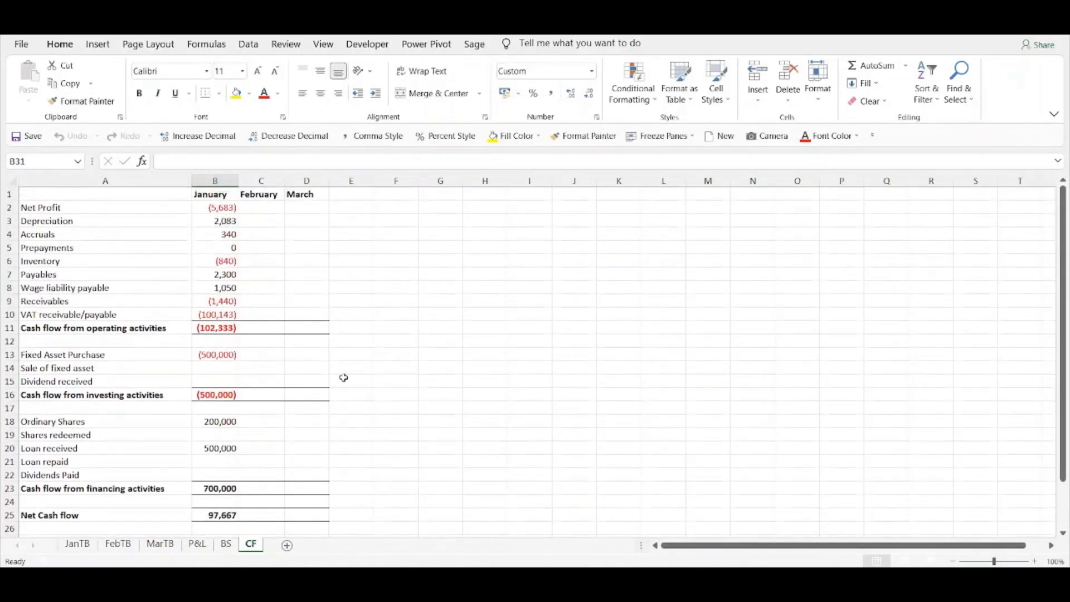
click(275, 208)
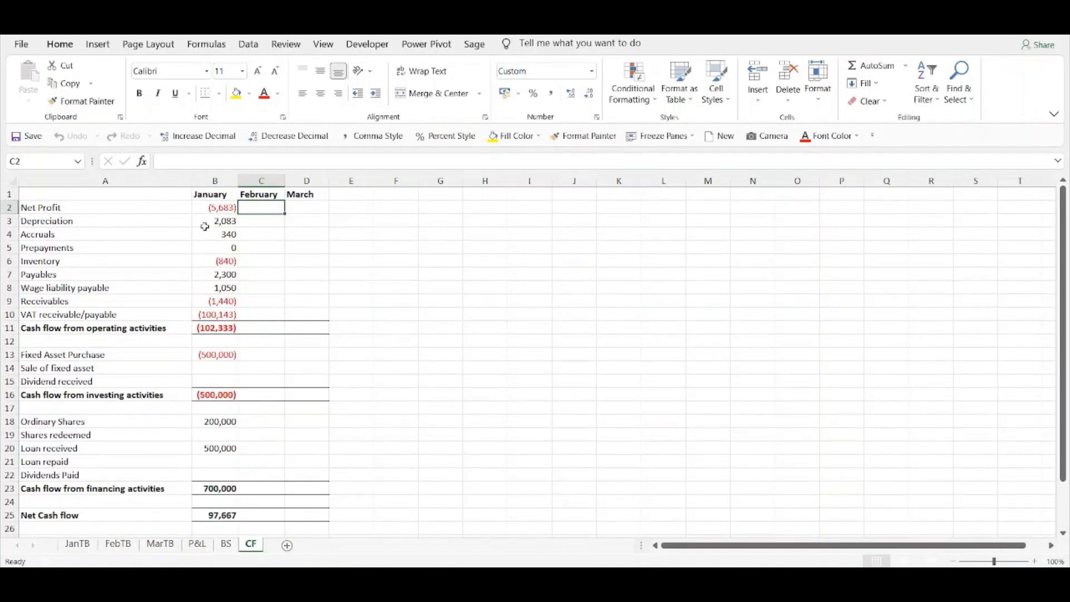
drag(219, 208, 274, 230)
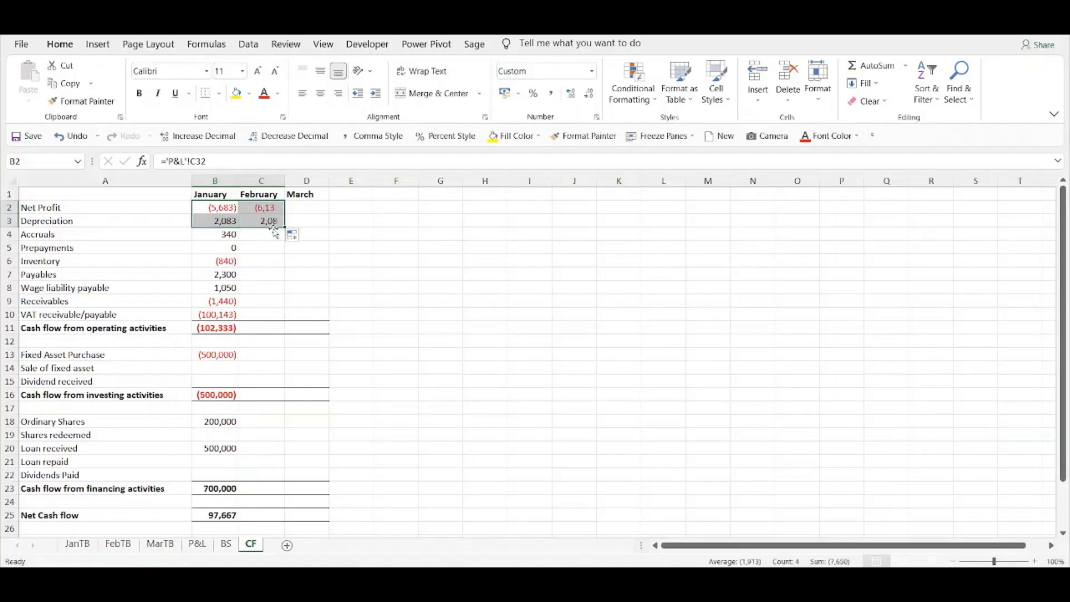
click(249, 208)
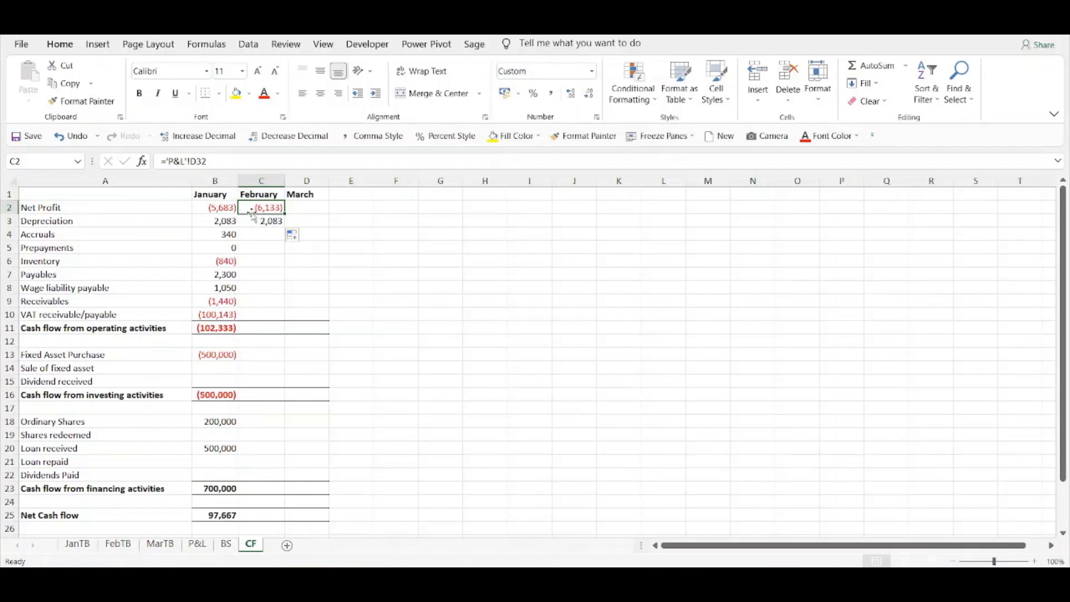
click(249, 222)
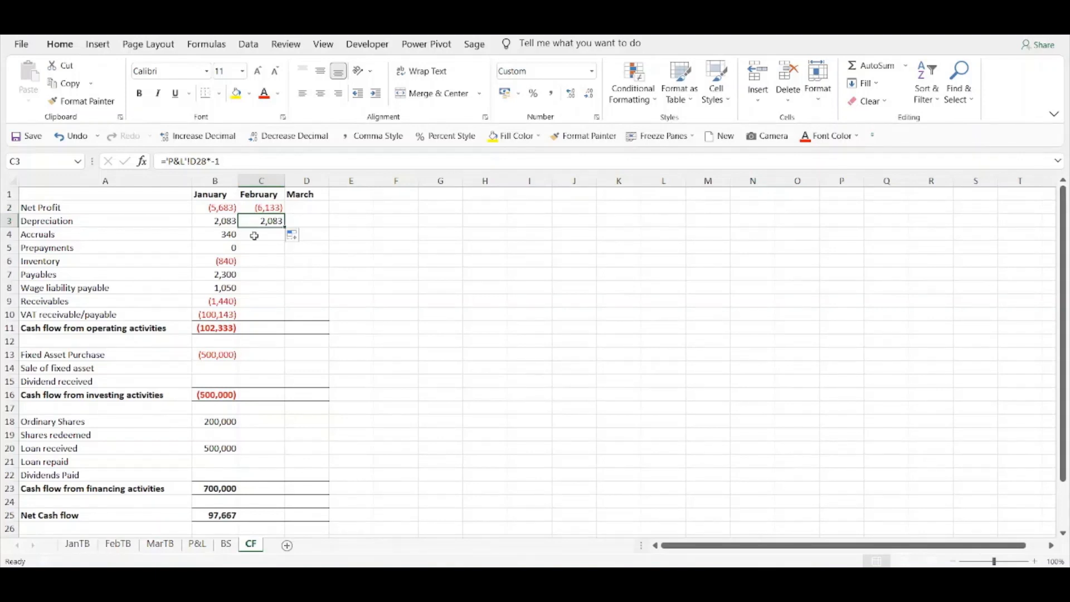
Copy January's formulas for Accruals through VAT receivable/payable from B4:B10 across to February in C4:C10.
click(253, 234)
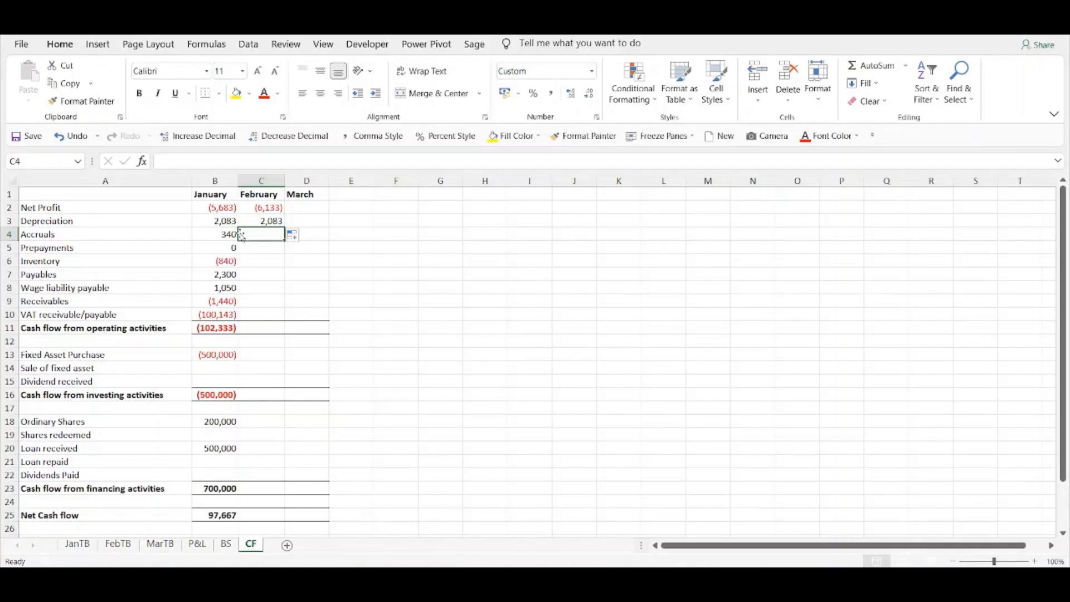
click(226, 235)
drag(226, 235, 279, 315)
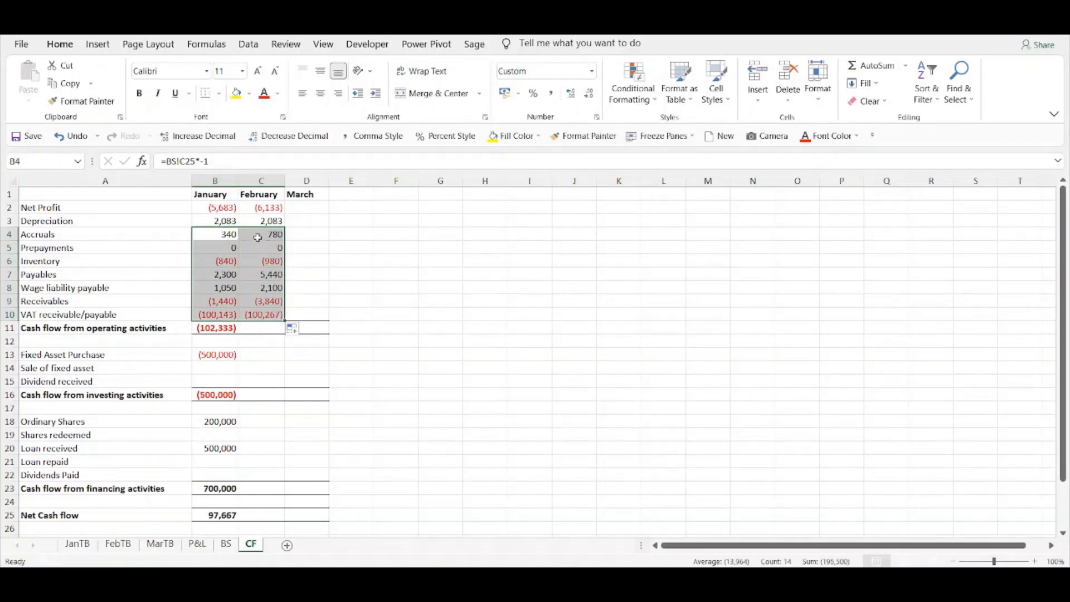
click(253, 234)
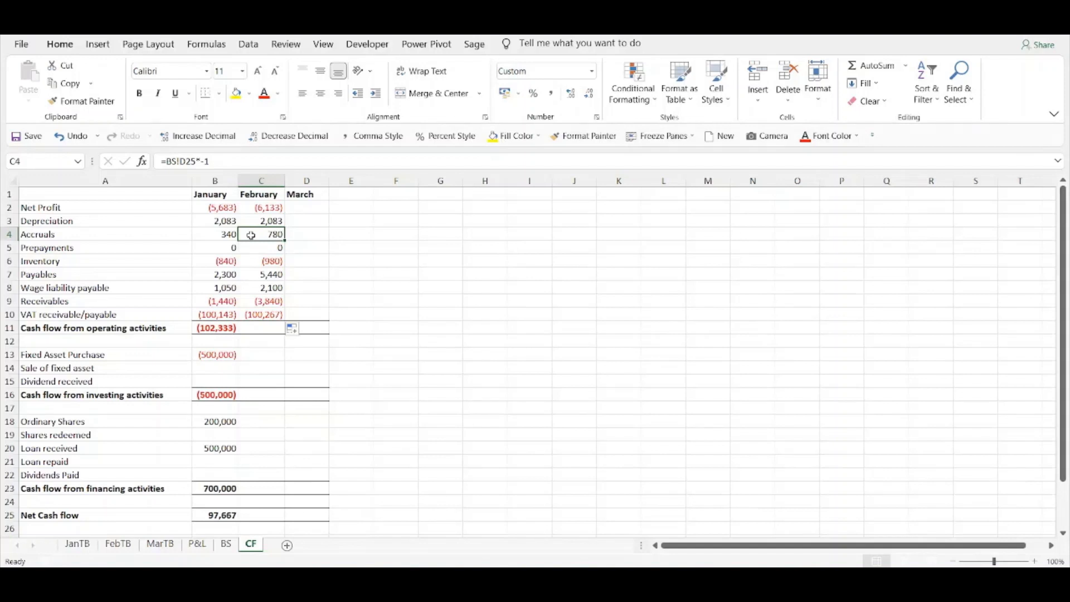
Extend February's Accruals formula in C4 to subtract January's reversed accruals balance, giving =BS!D25*-1-BS!C25*-1.
click(208, 236)
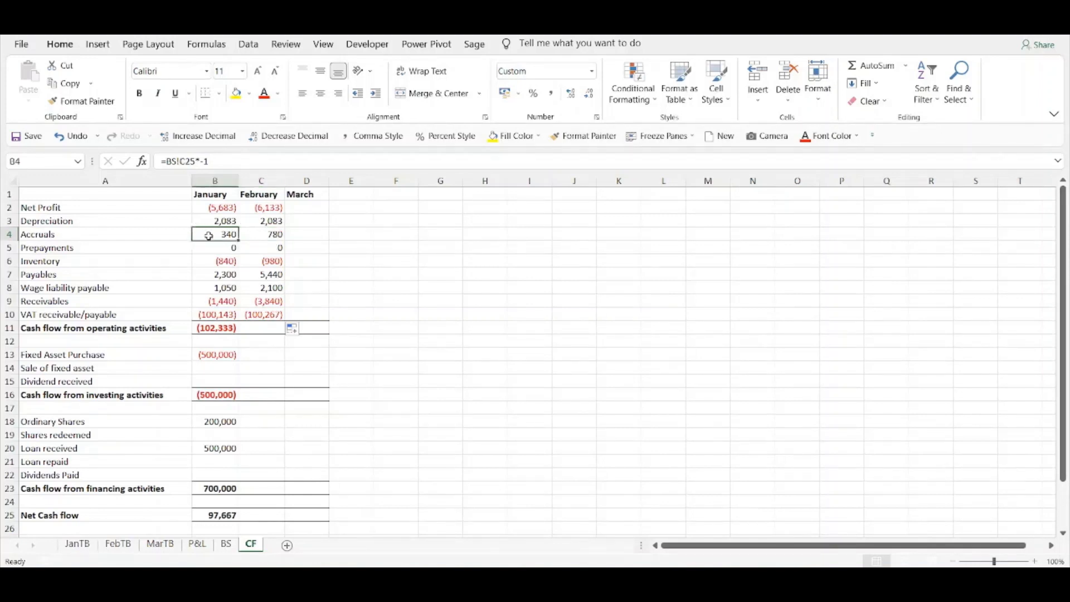
click(227, 161)
drag(226, 161, 168, 162)
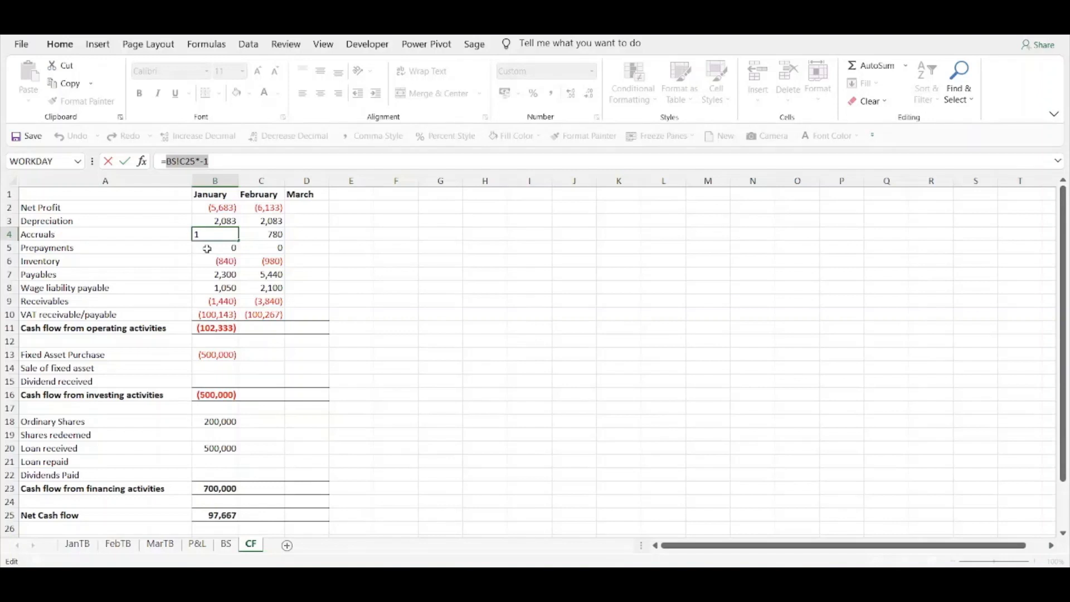
key(ctrl+c)
key(Escape)
key(Right)
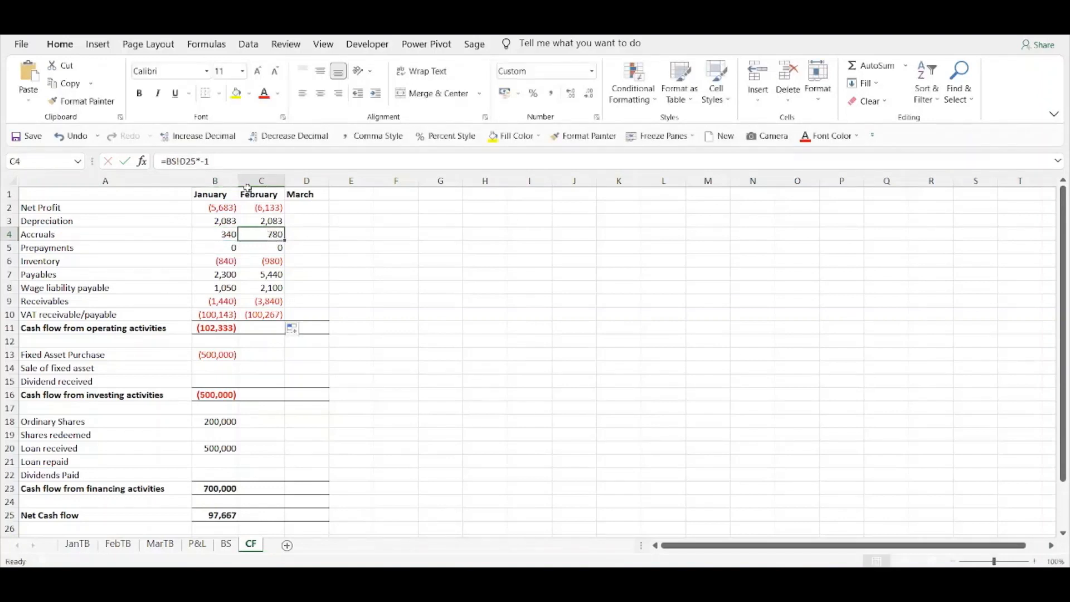
key(F2)
text(-BS!C25*-1)
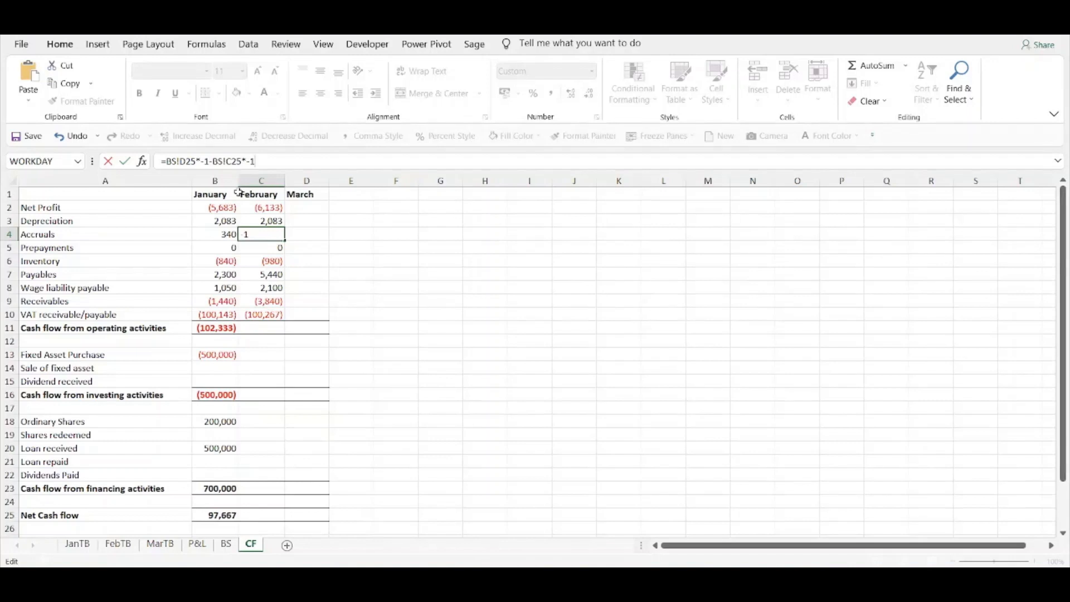
key(Return)
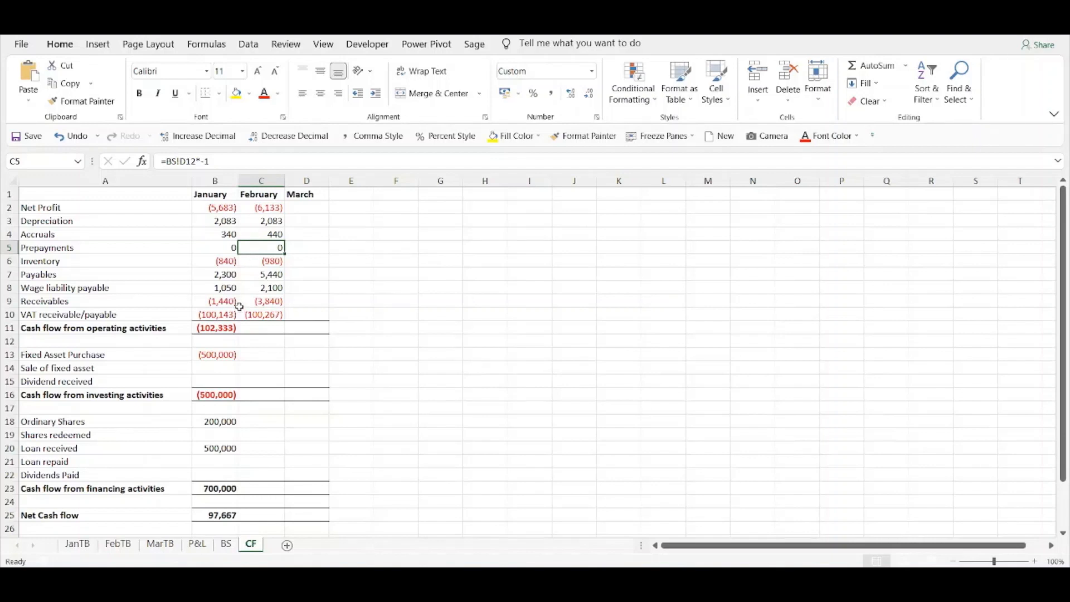
Extend February's Prepayments formula in C5 to subtract January's reversed prepayments balance, giving =BS!D12*-1-BS!C12*-1.
click(218, 250)
drag(210, 161, 168, 161)
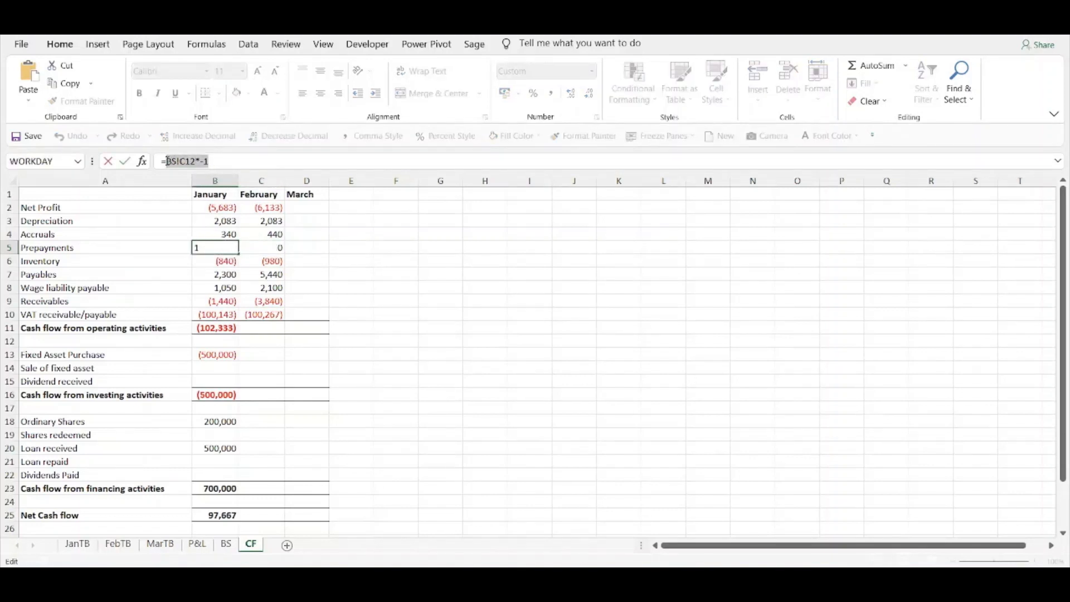
key(Escape)
click(267, 249)
click(239, 162)
text(-)
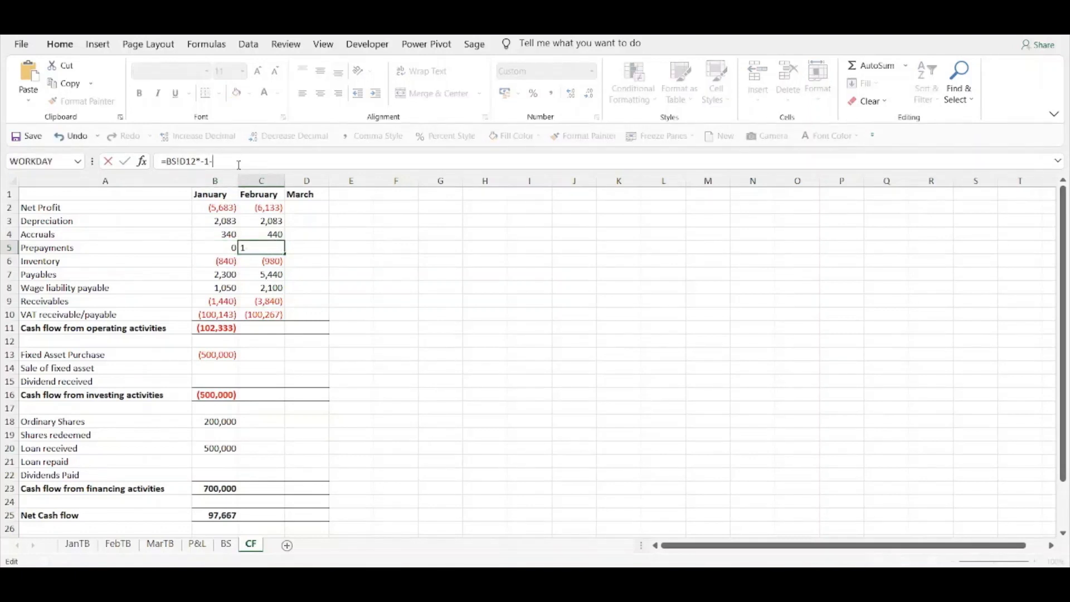
key(ctrl+v)
key(Return)
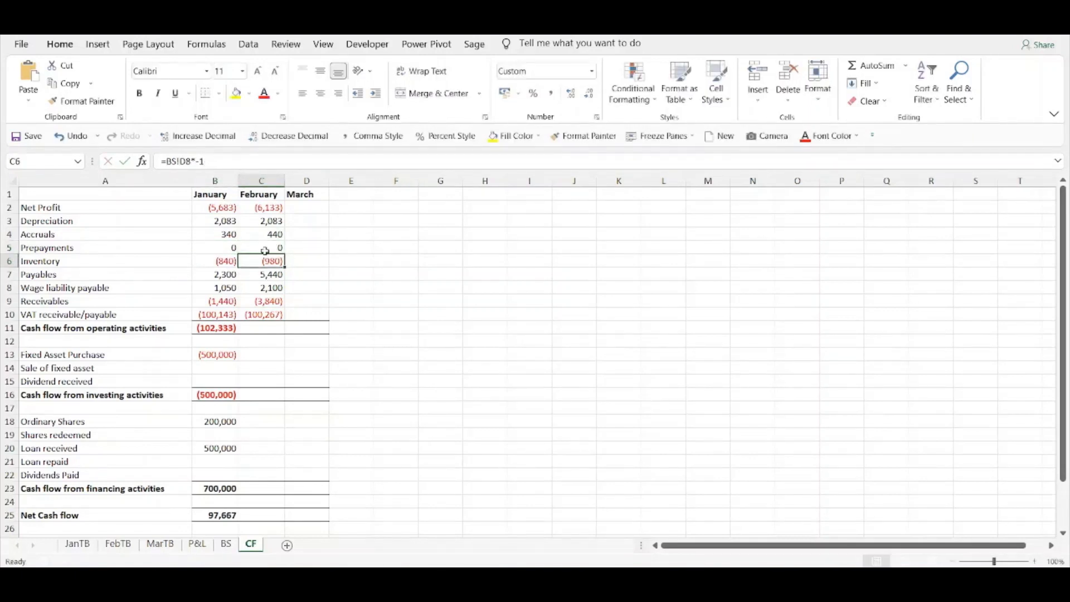
Extend February's Inventory formula in C6 to subtract January's reversed inventory balance, giving =BS!D8*-1-BS!C8*-1.
click(215, 260)
drag(204, 161, 168, 160)
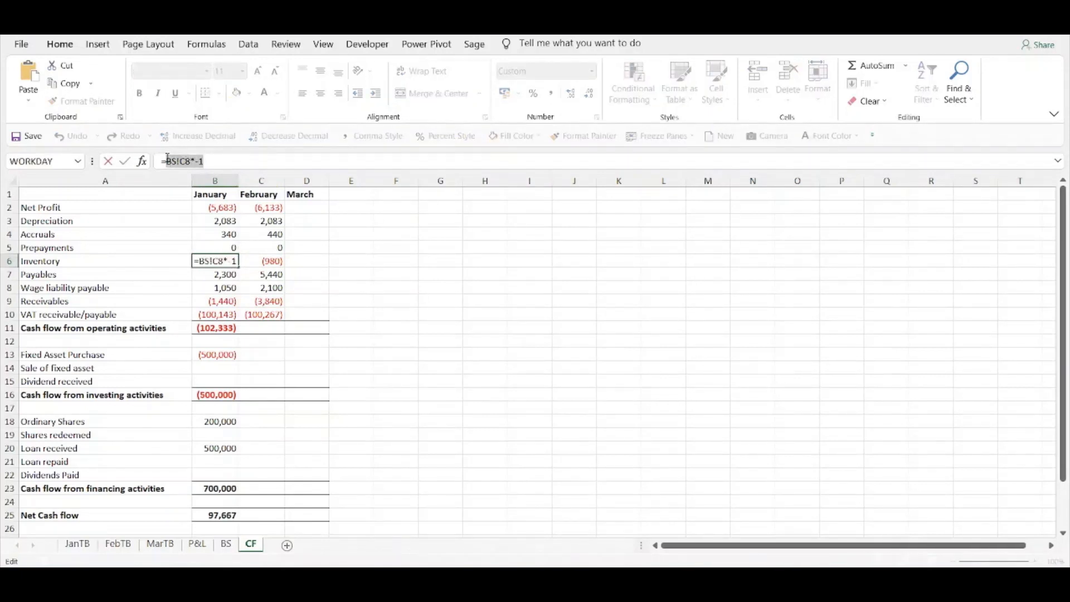
key(Escape)
click(258, 262)
click(227, 163)
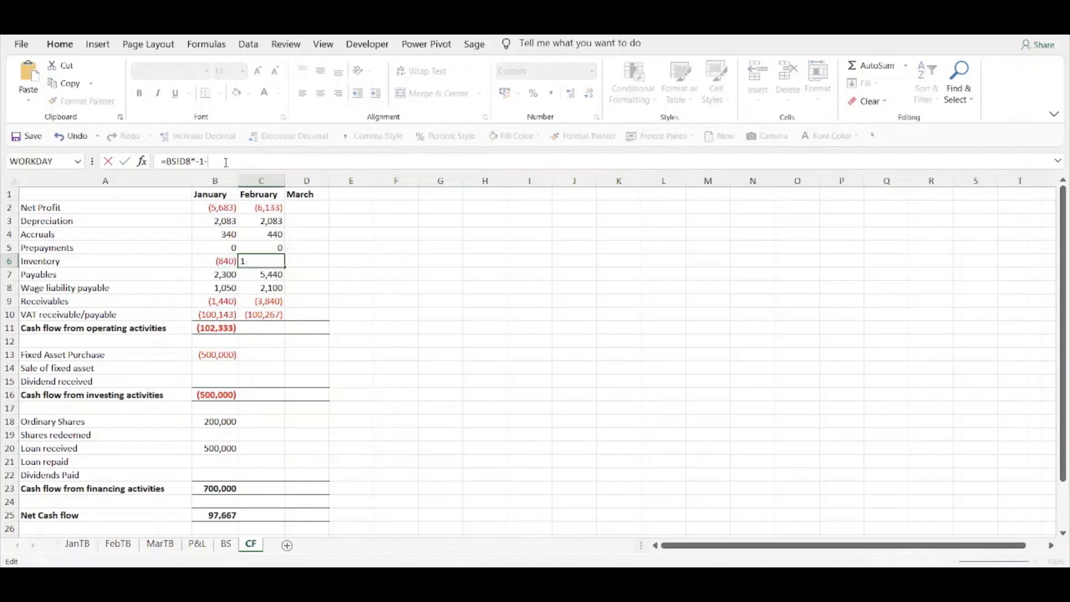
text(-)
key(ctrl+v)
key(Return)
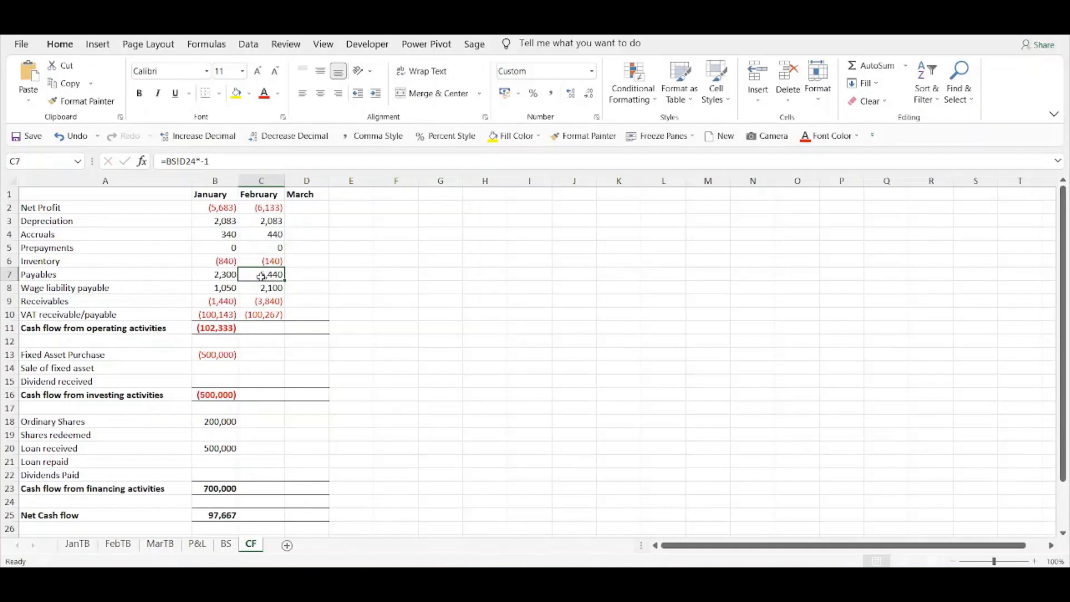
Extend February's Payables formula in C7 to subtract January's reversed payables balance, giving =BS!D24*-1-BS!C24*-1.
click(225, 277)
drag(230, 166, 171, 161)
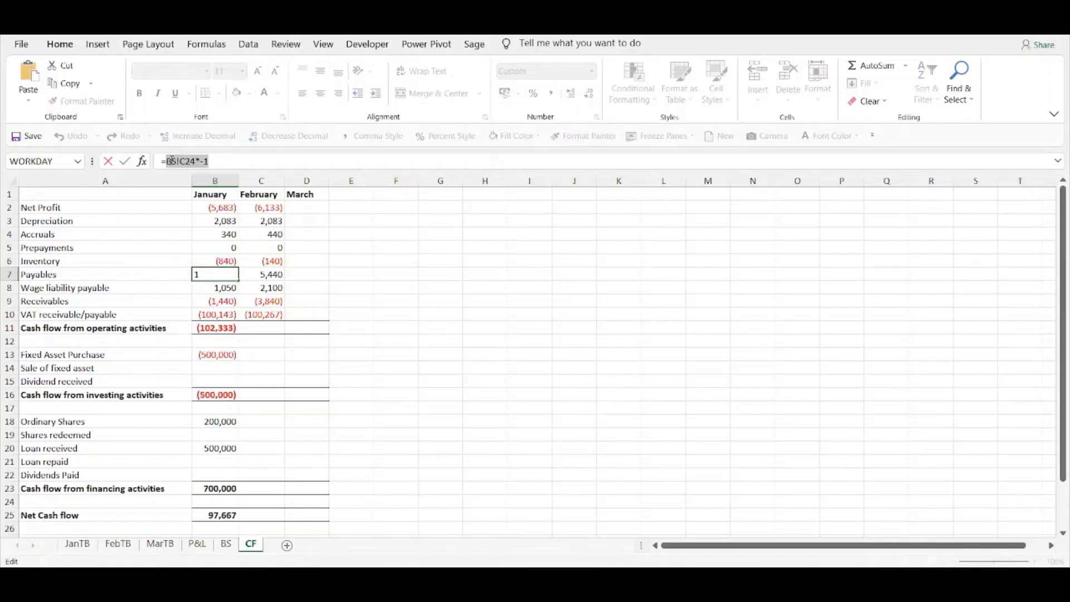
key(Escape)
click(271, 279)
click(228, 161)
text(-)
key(ctrl+v)
key(Return)
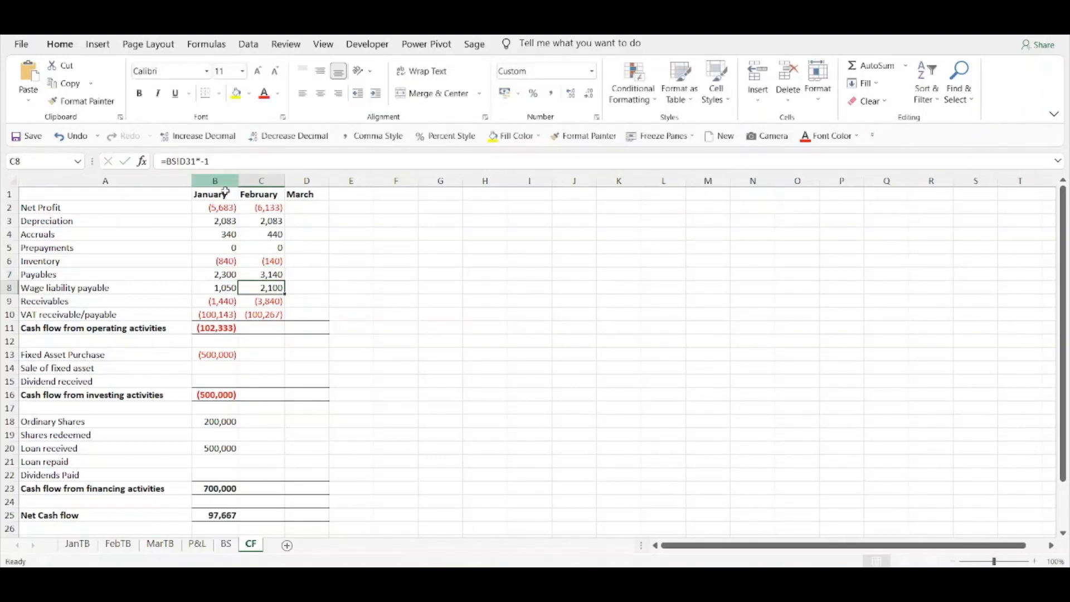
Extend February's Wage liability payable formula in C8 to subtract January's reversed balance, giving =BS!D31*-1-BS!C31*-1.
click(224, 287)
drag(209, 161, 166, 162)
key(ctrl+Return)
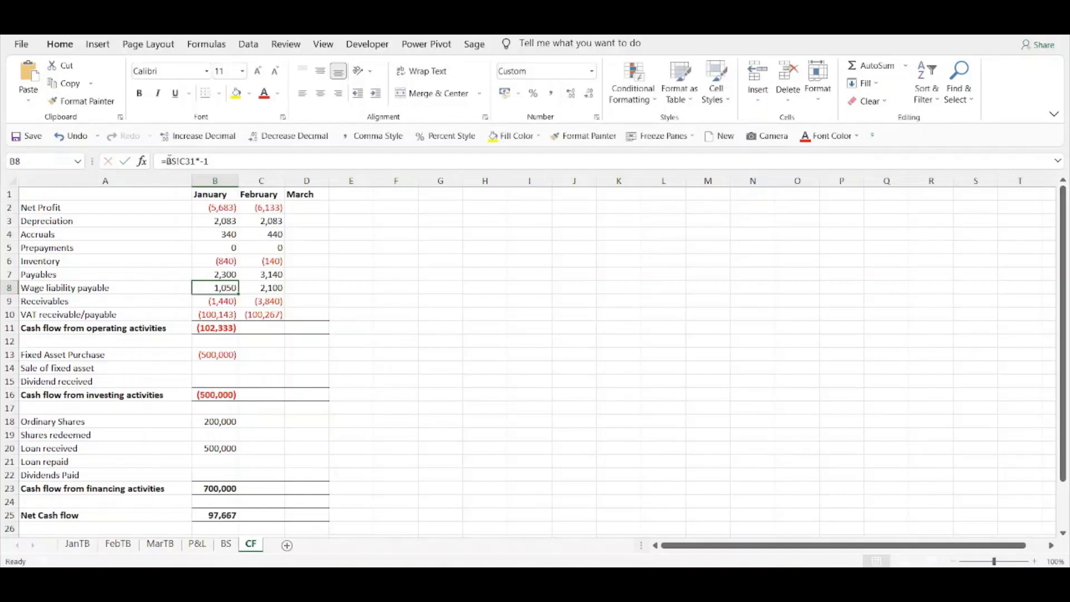
click(268, 287)
click(219, 164)
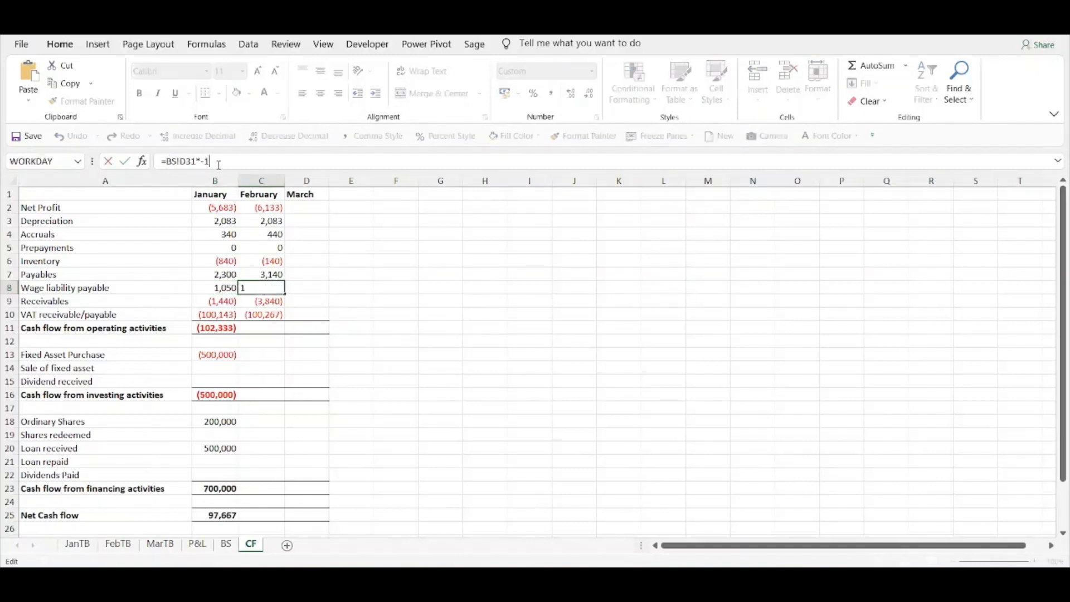
key(ctrl+v)
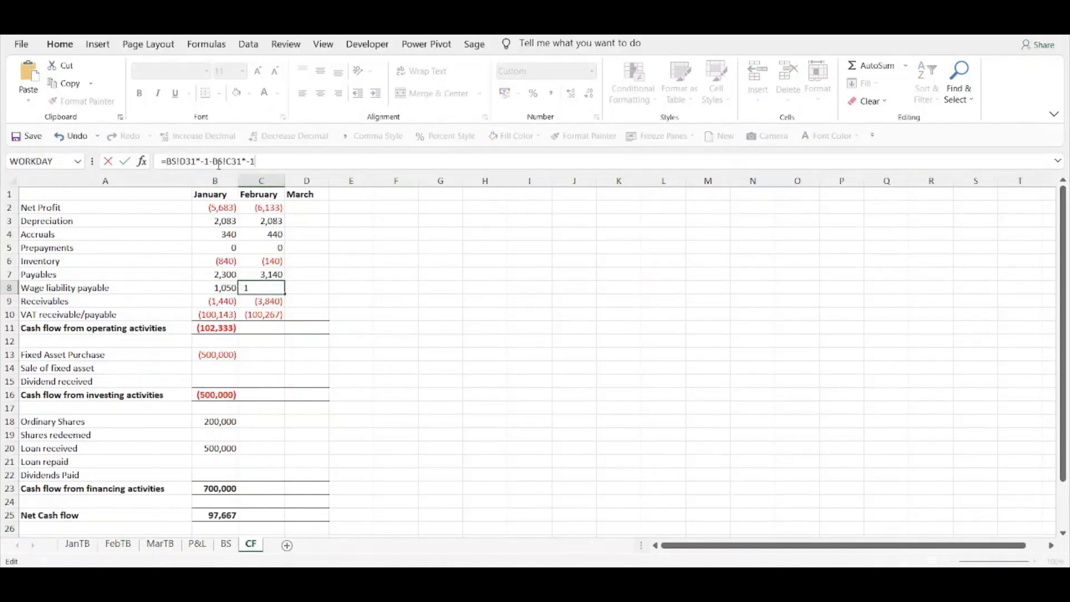
key(Return)
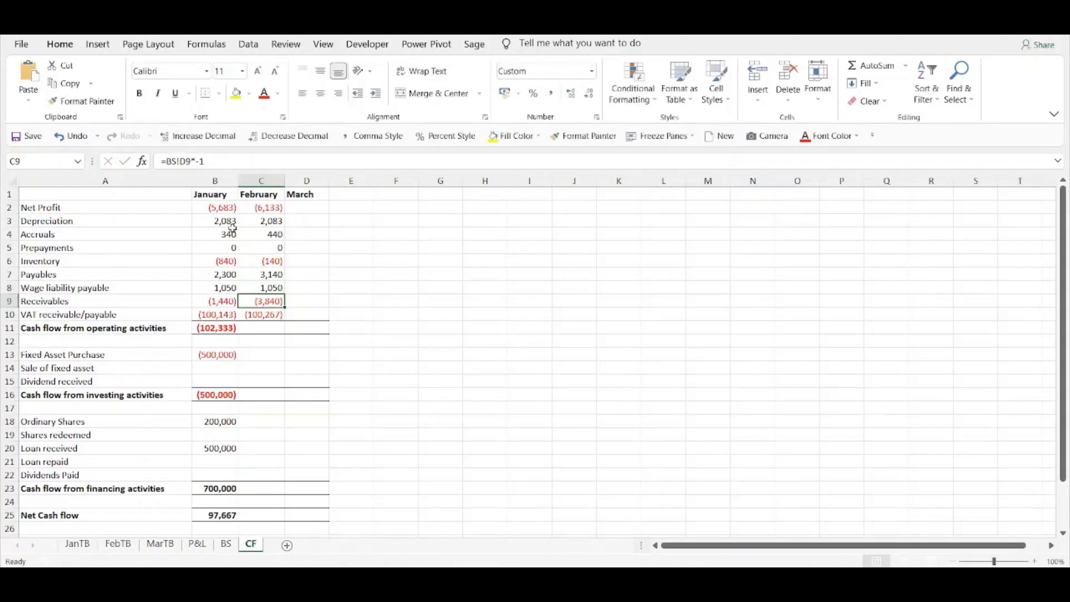
Extend February's Receivables formula in C9 to subtract January's reversed receivables balance, giving =BS!D9*-1-BS!C9*-1.
click(213, 299)
click(200, 162)
drag(200, 162, 167, 163)
key(ctrl+c)
key(Escape)
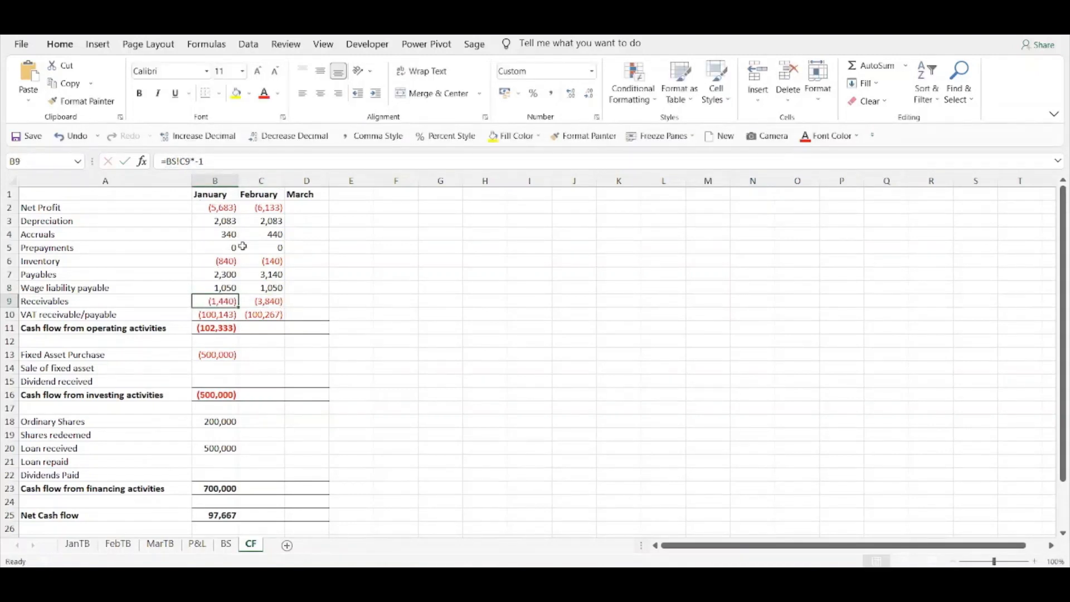
click(278, 303)
click(217, 159)
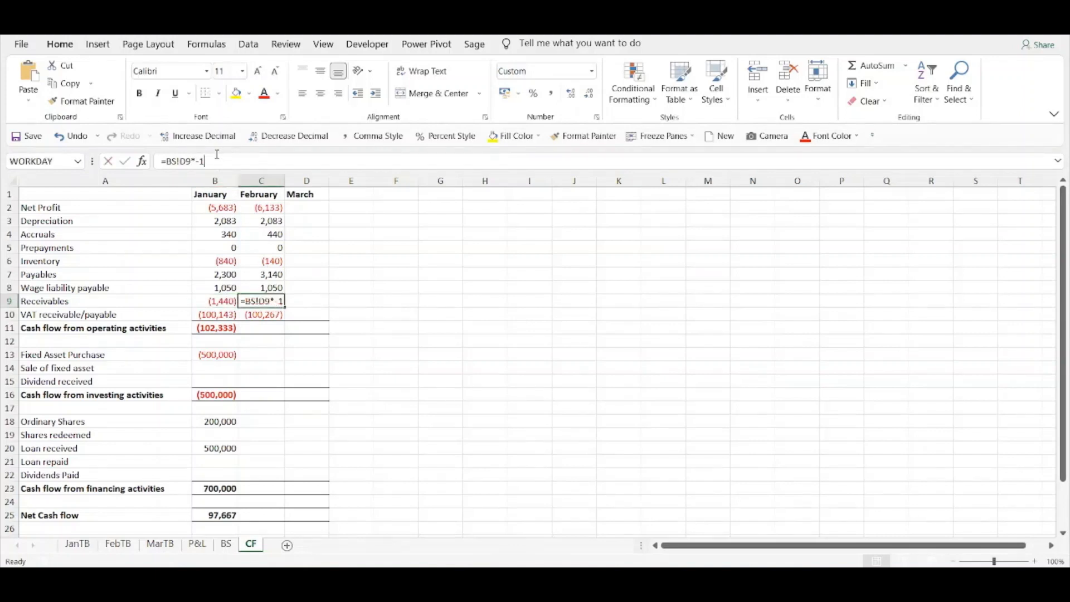
text(-)
key(ctrl+v)
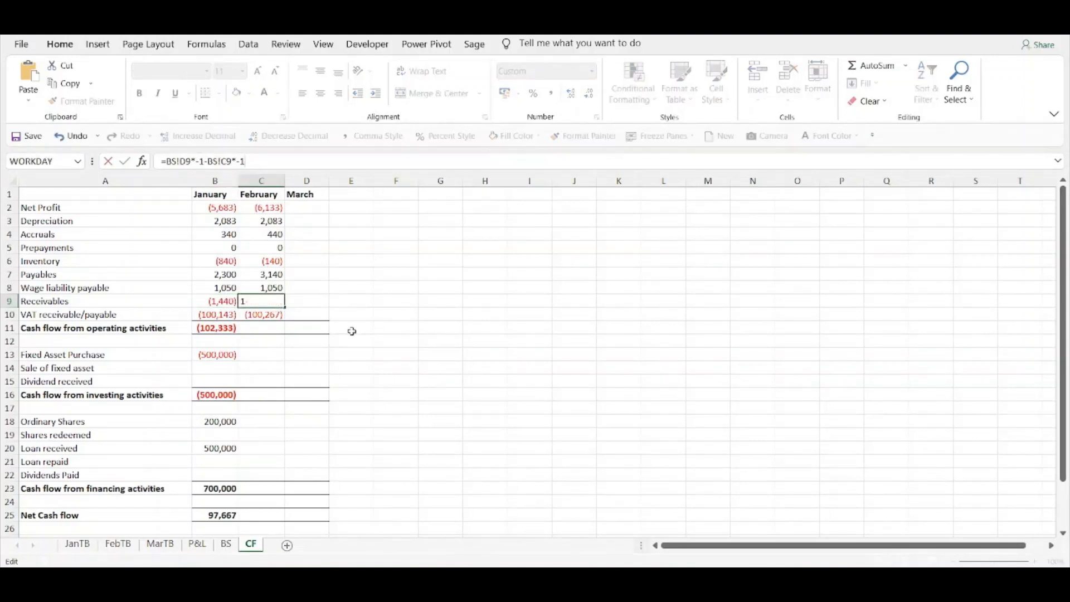
key(Return)
Extend February's VAT receivable/payable formula in C10 to subtract January's reversed VAT balance, giving =BS!D34*-1-BS!C34*-1.
click(230, 314)
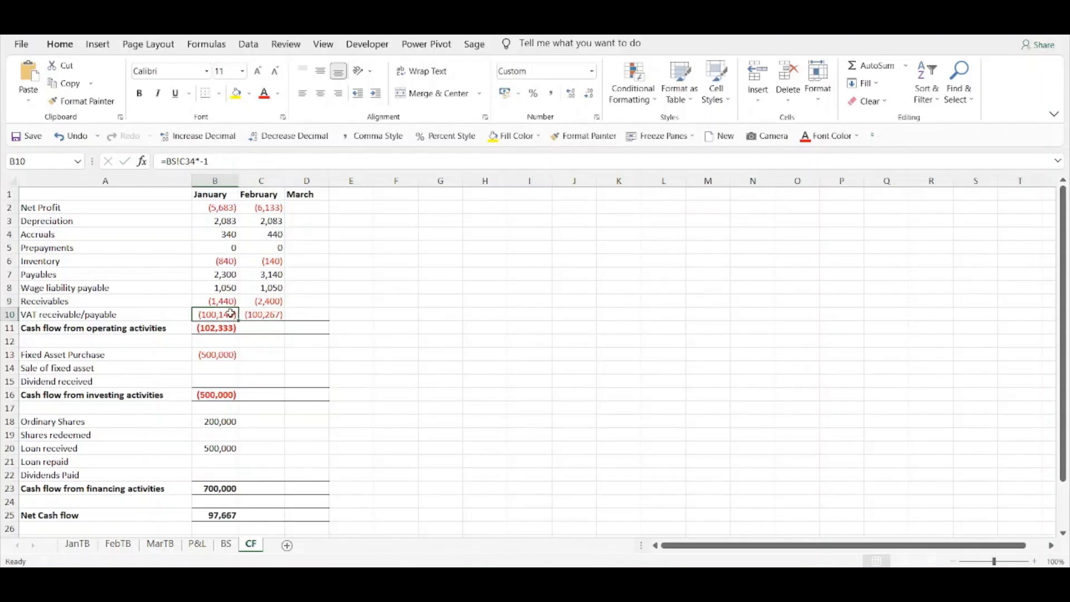
drag(209, 161, 162, 161)
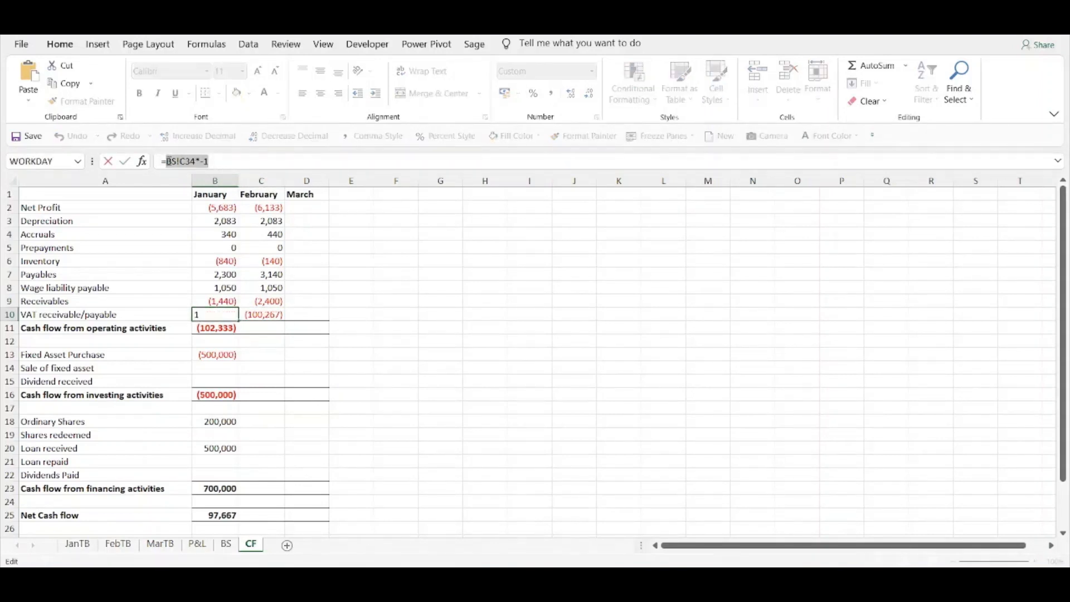
key(Escape)
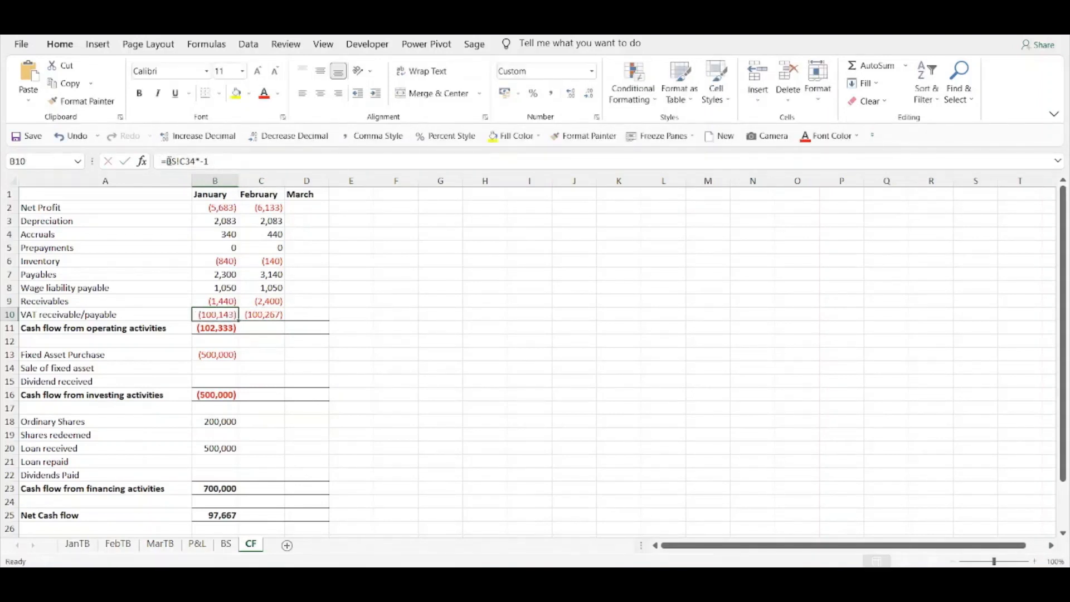
click(267, 320)
click(225, 161)
text(-)
key(ctrl+v)
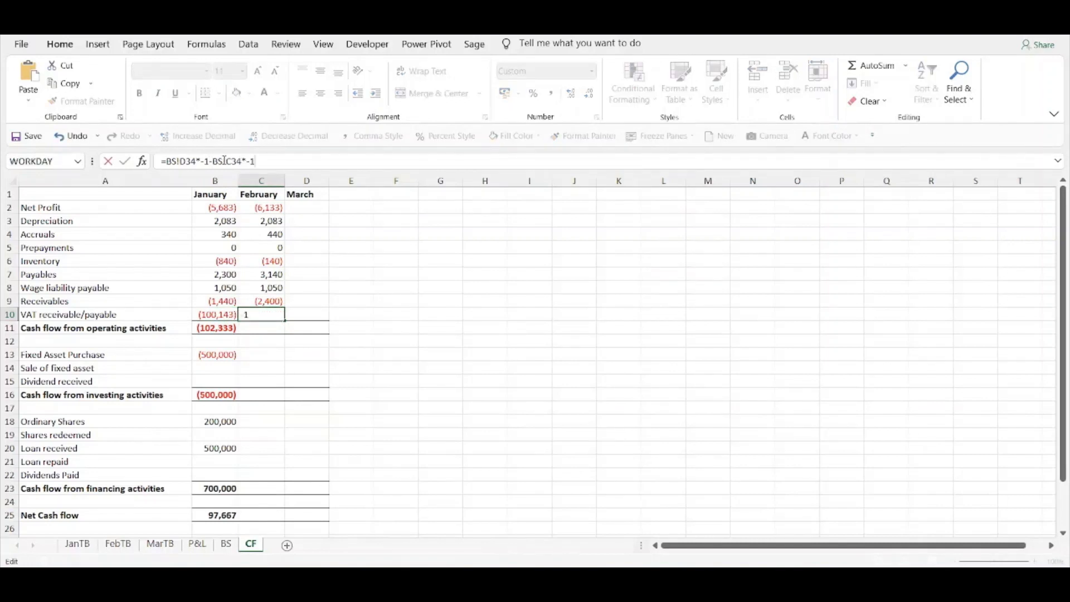
key(Return)
Copy January's operating cash flow total in B11 and the investing rows B13:B15 across to February in column C.
click(225, 328)
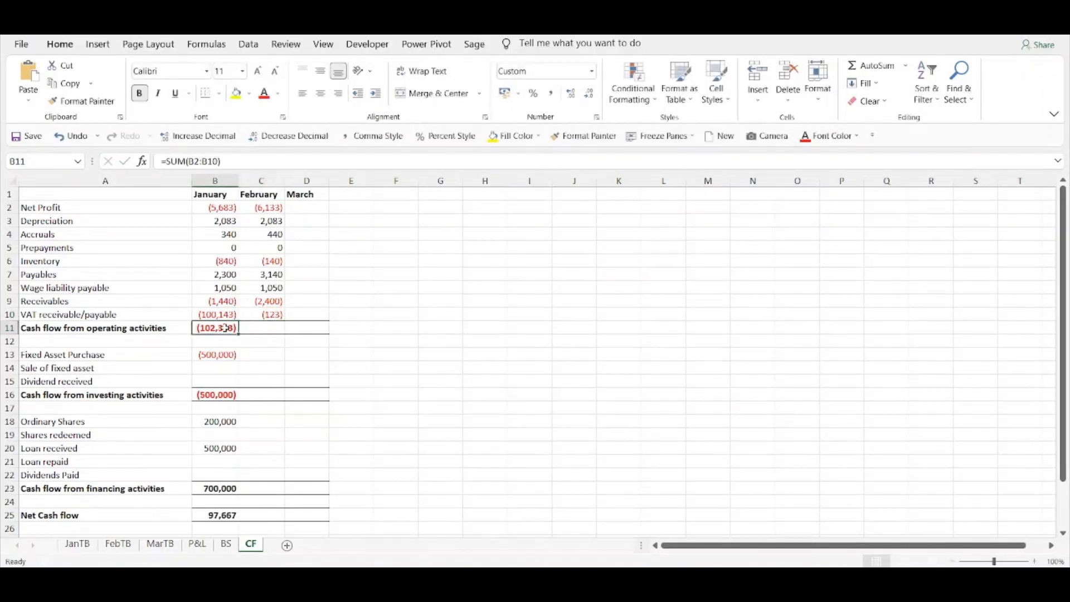
drag(239, 333, 274, 334)
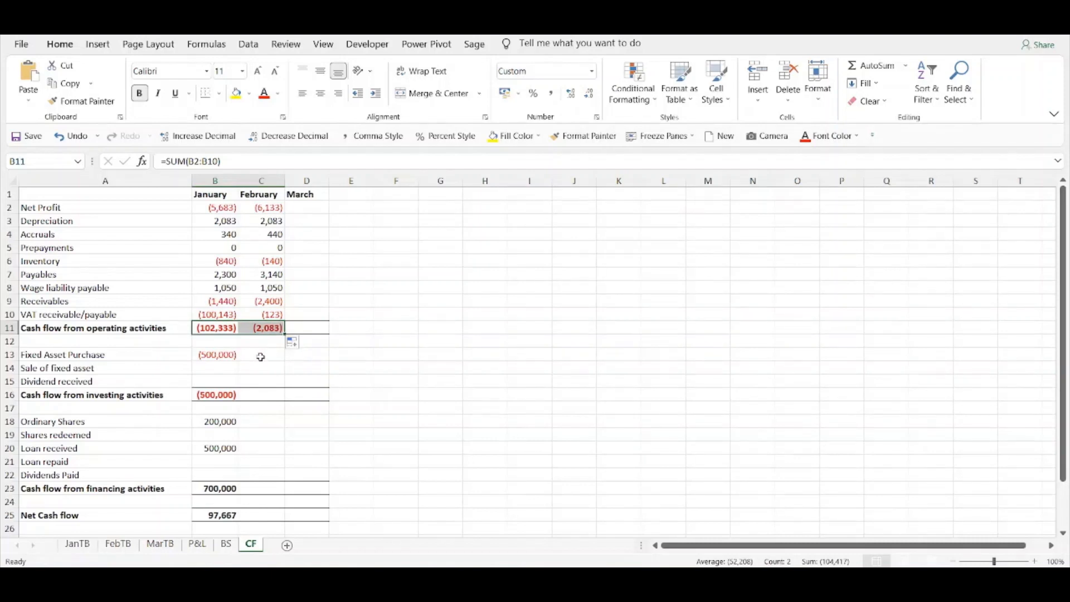
click(259, 358)
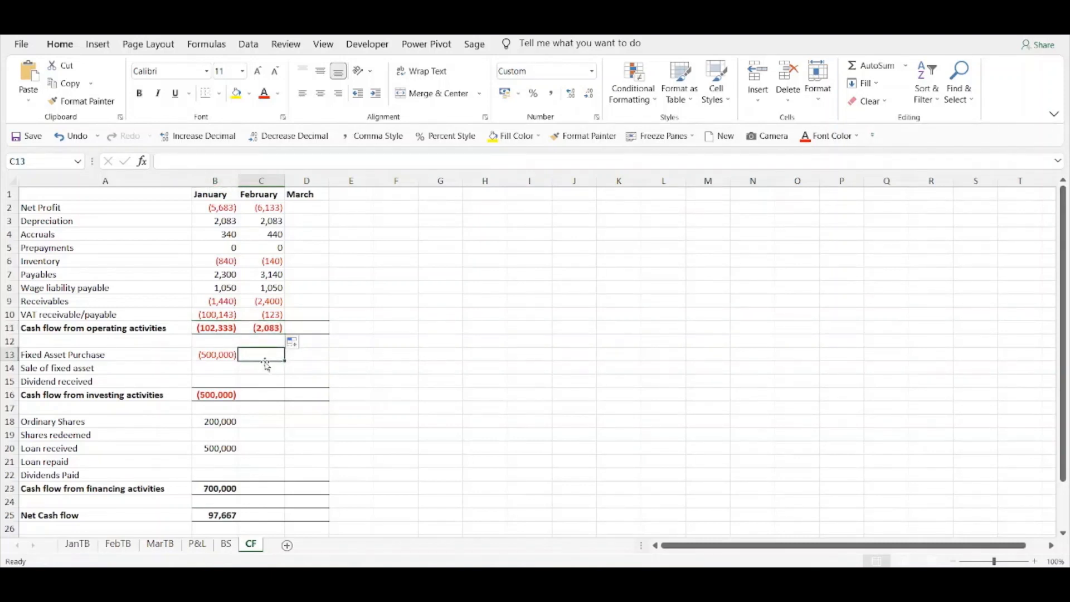
click(222, 353)
drag(222, 354, 268, 385)
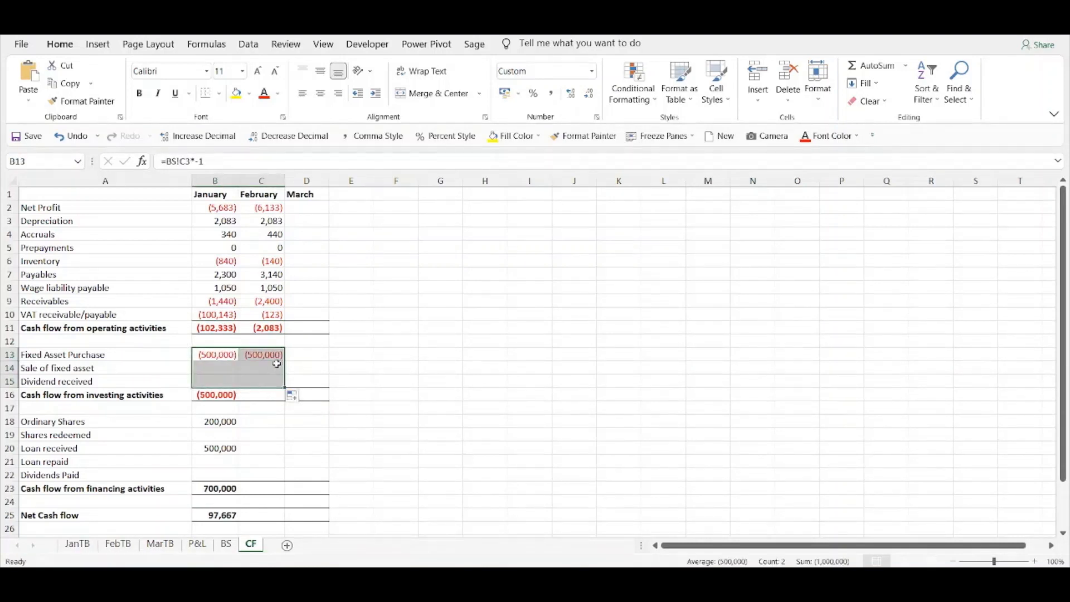
Extend February's Fixed Asset Purchase formula in C13 to subtract January's reversed fixed asset balance, giving =BS!D3*-1-BS!C3*-1.
click(256, 356)
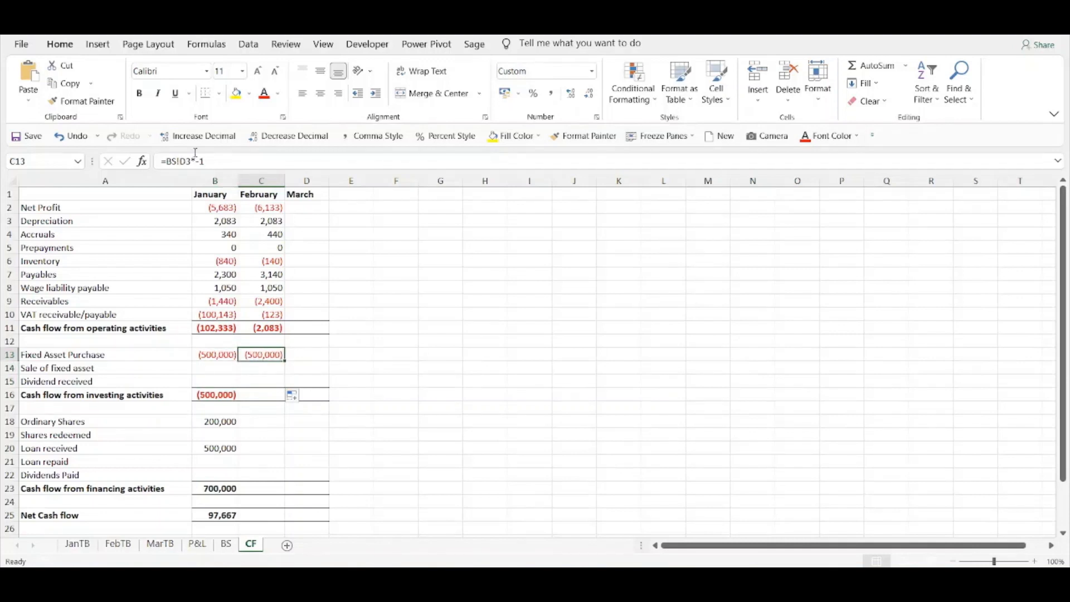
click(212, 355)
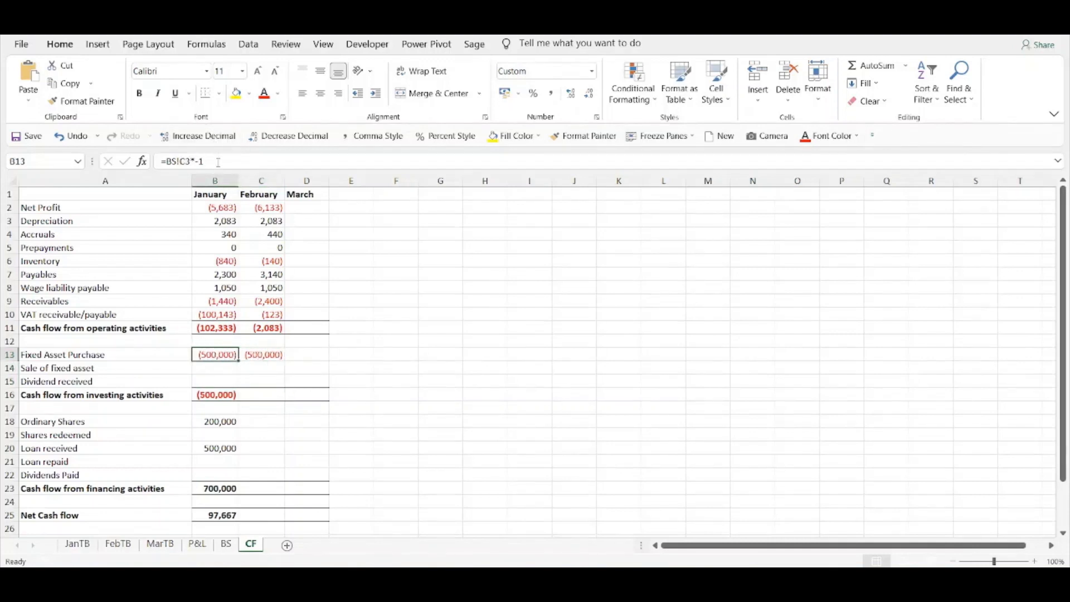
drag(204, 161, 163, 161)
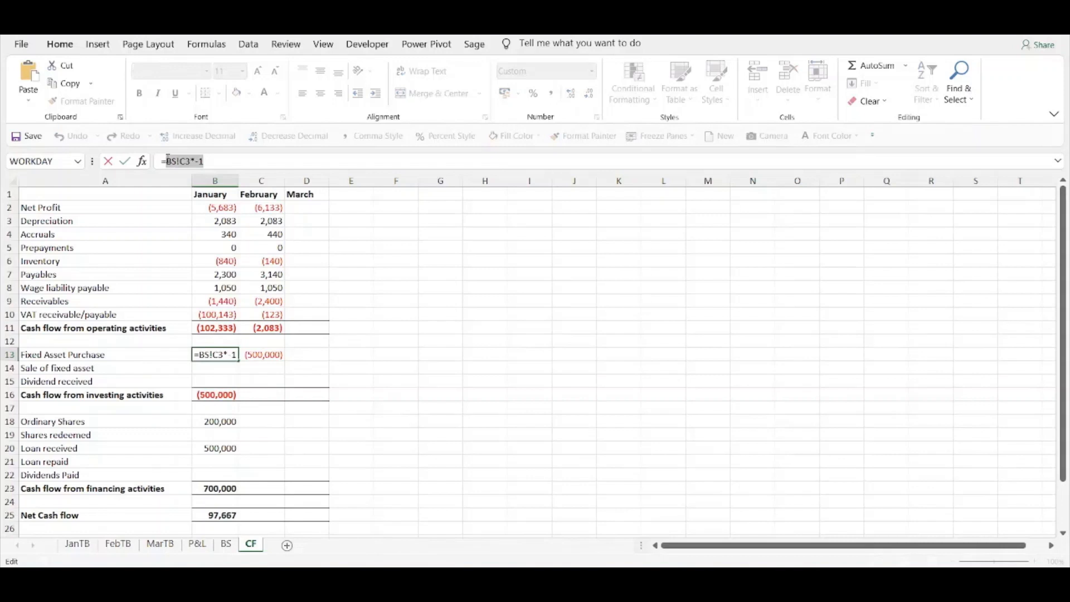
key(Escape)
click(278, 357)
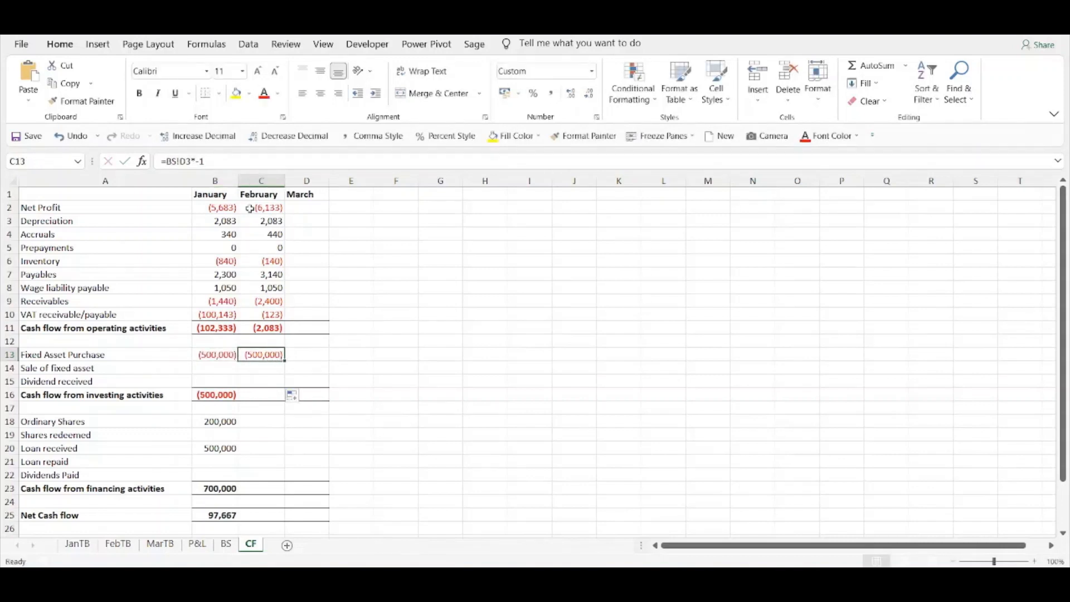
click(227, 163)
text(-)
key(ctrl+v)
key(Return)
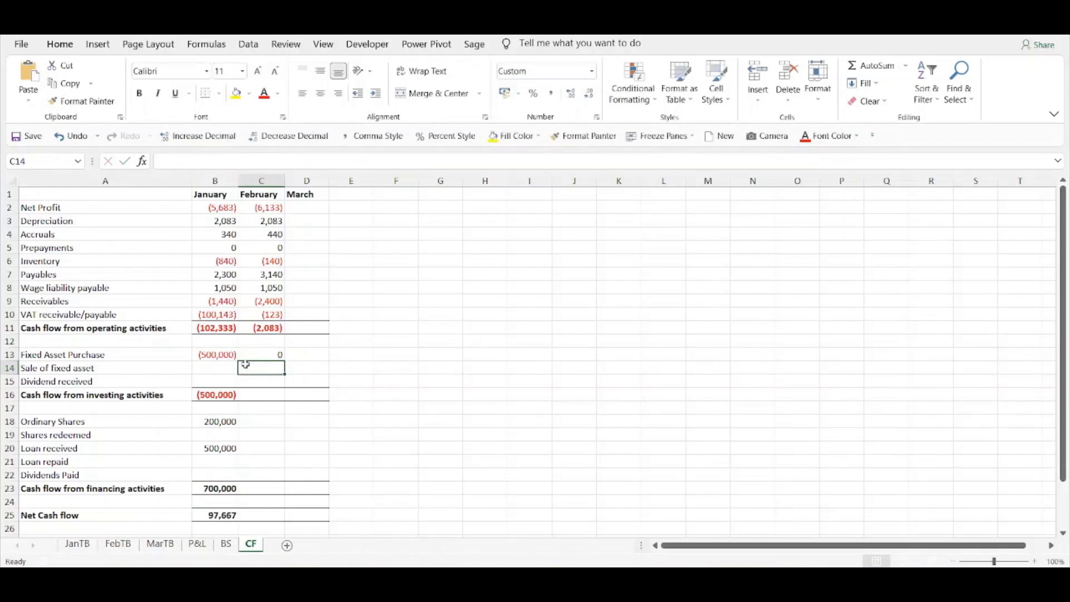
Copy January's investing cash flow total in B16 and the financing rows B18:B22 across to February in column C.
click(221, 394)
drag(237, 401, 281, 397)
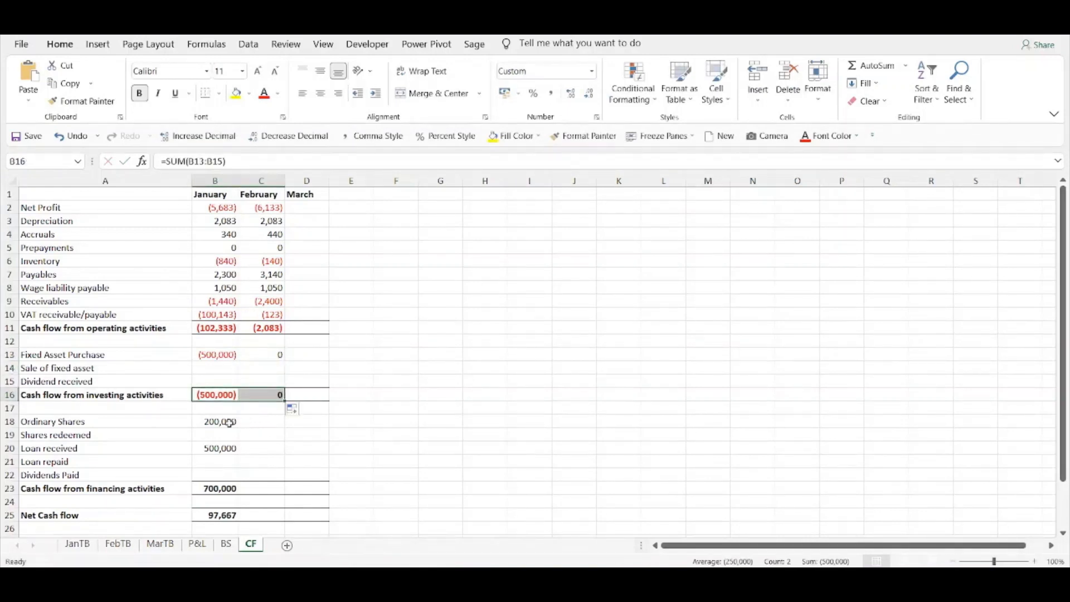
click(263, 422)
drag(232, 423, 282, 480)
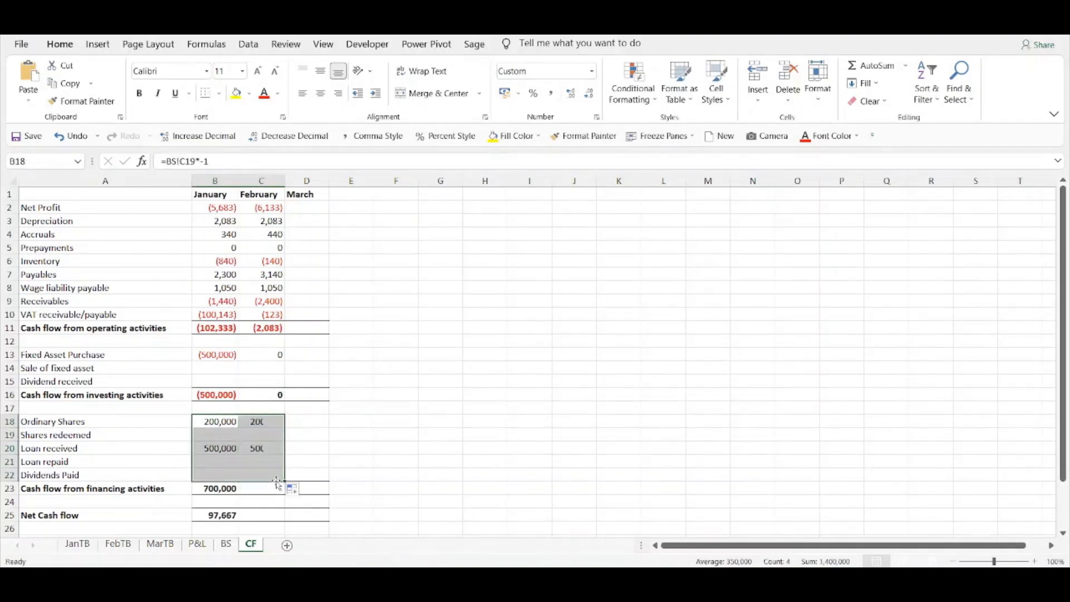
Extend February's Ordinary Shares formula in C18 to subtract January's reversed share balance, giving =BS!D19*-1-BS!C19*-1.
click(260, 428)
click(227, 424)
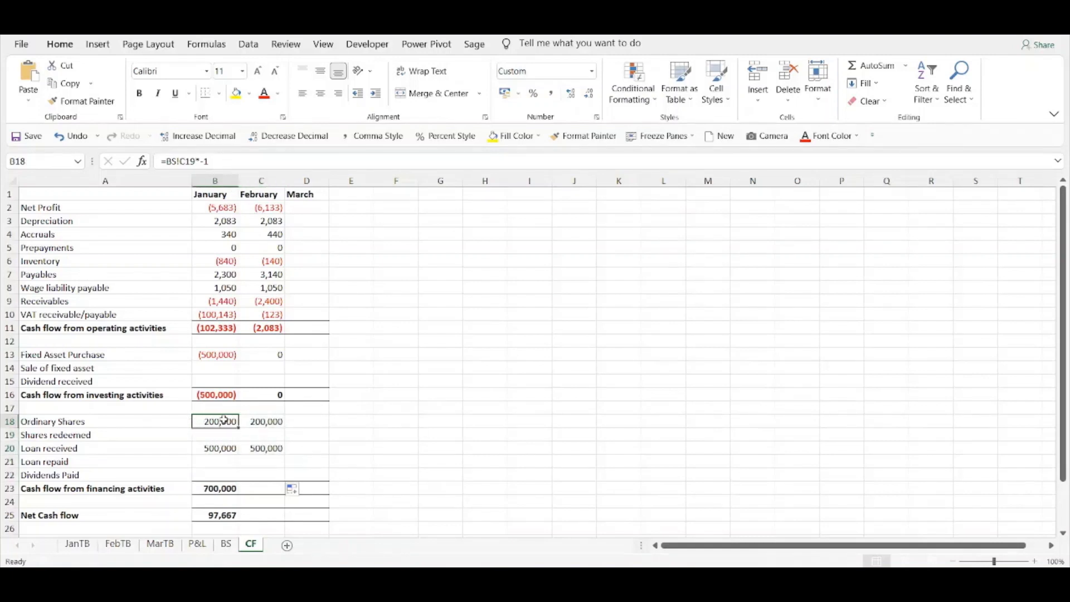
drag(221, 161, 168, 162)
key(Escape)
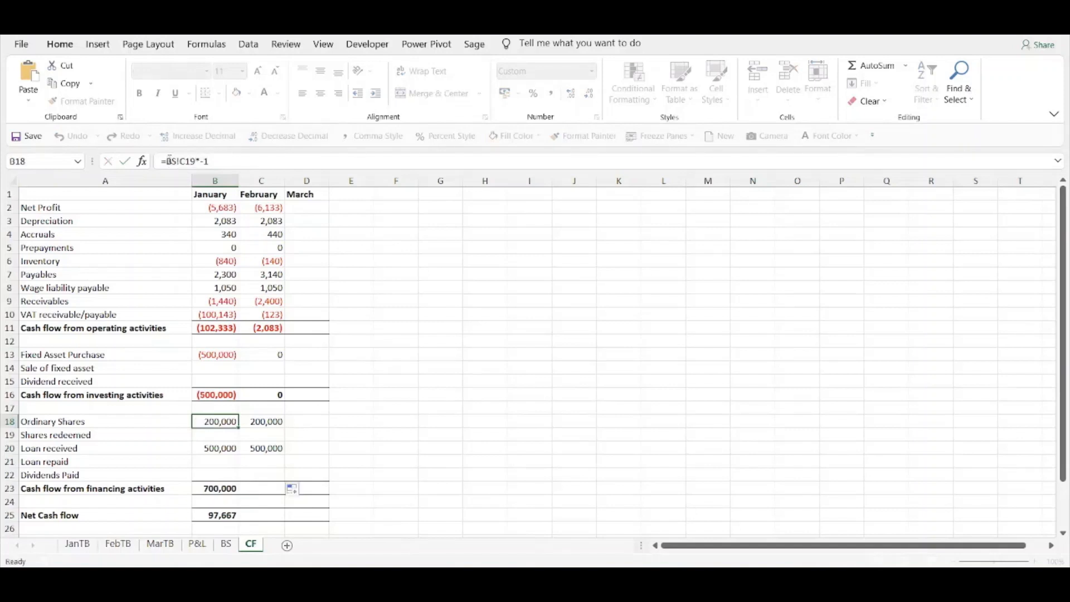
click(260, 424)
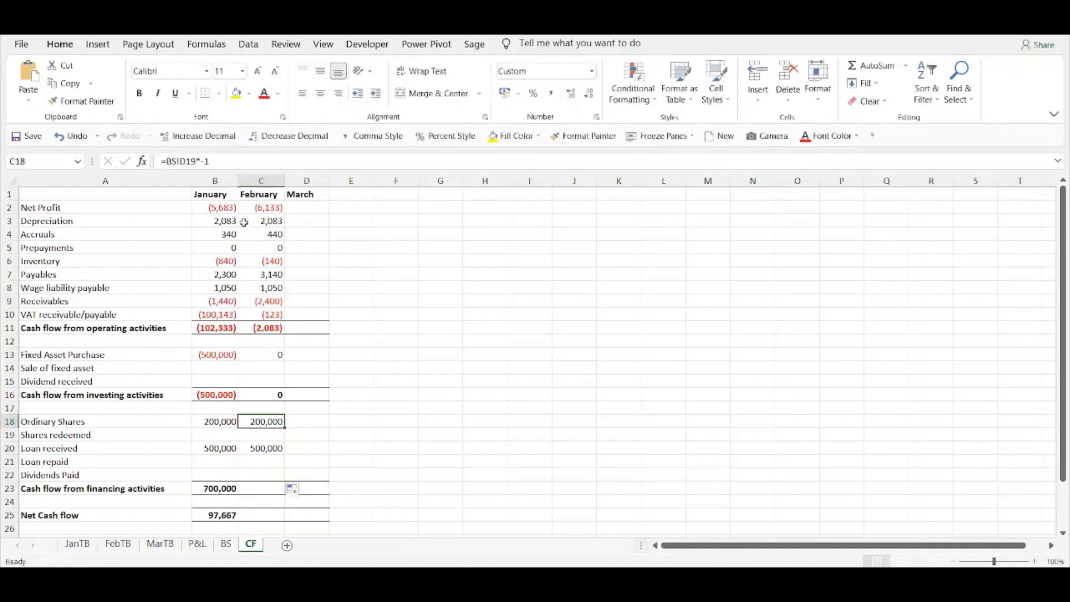
click(218, 161)
text(-BS!C19*-1)
key(Return)
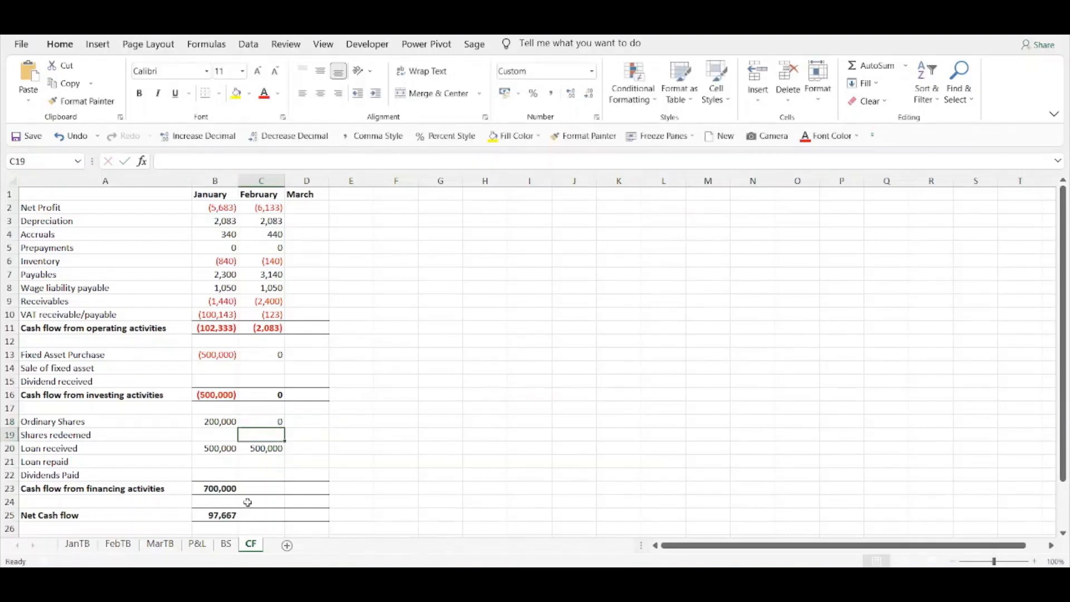
Extend February's Loan received formula in C20 to subtract January's reversed loan balance, giving =BS!D26*-1-BS!C26*-1.
click(229, 449)
drag(210, 161, 165, 161)
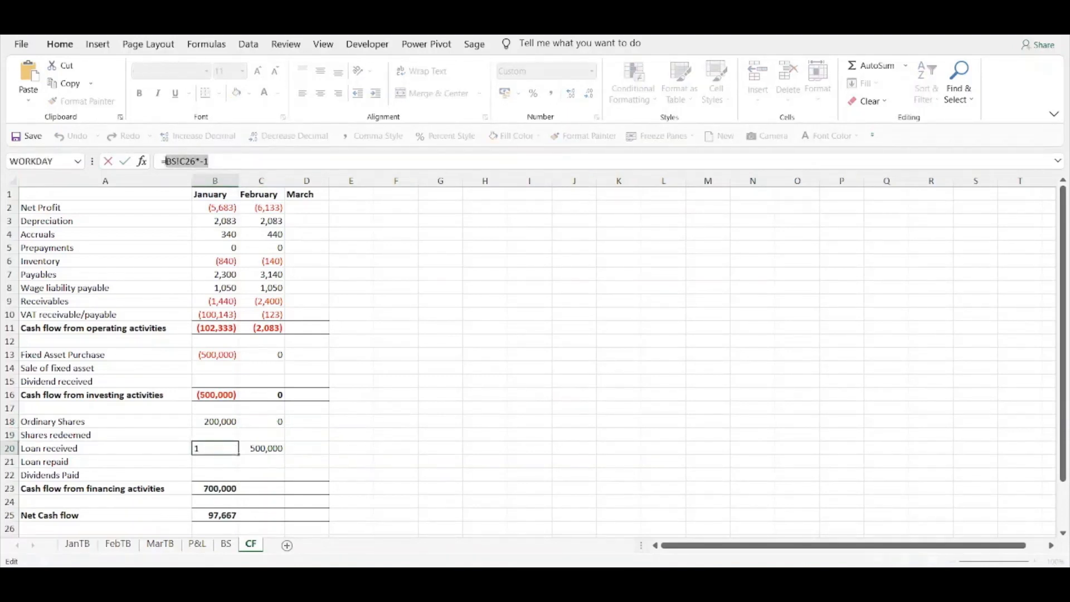
key(Escape)
click(283, 448)
click(222, 160)
text(-BS!C26*-1)
key(Return)
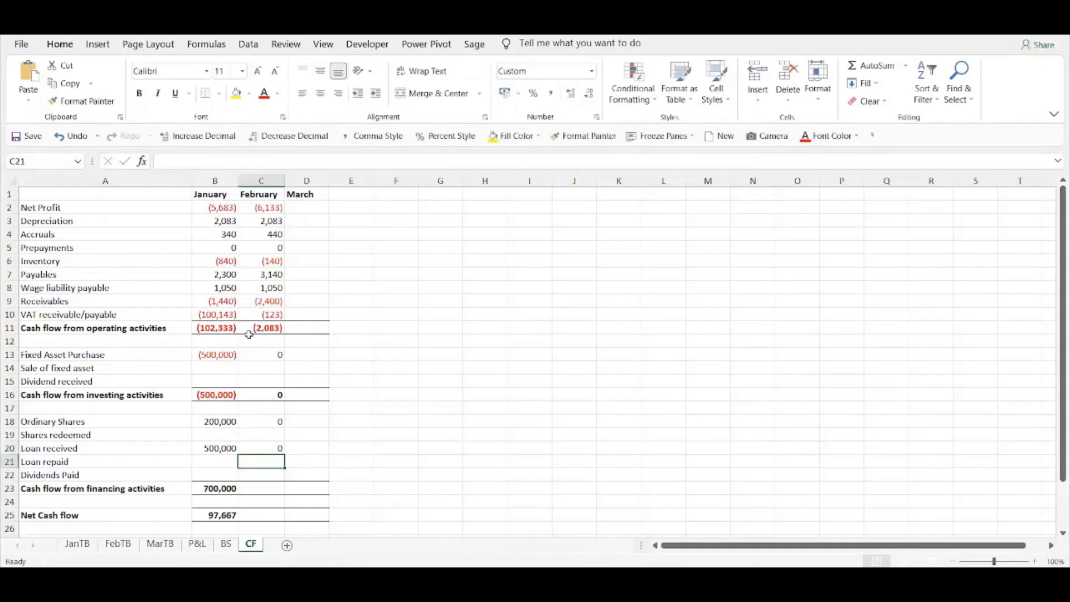
Copy January's financing cash flow total in B23 across to February in C23.
click(230, 490)
drag(238, 491, 281, 489)
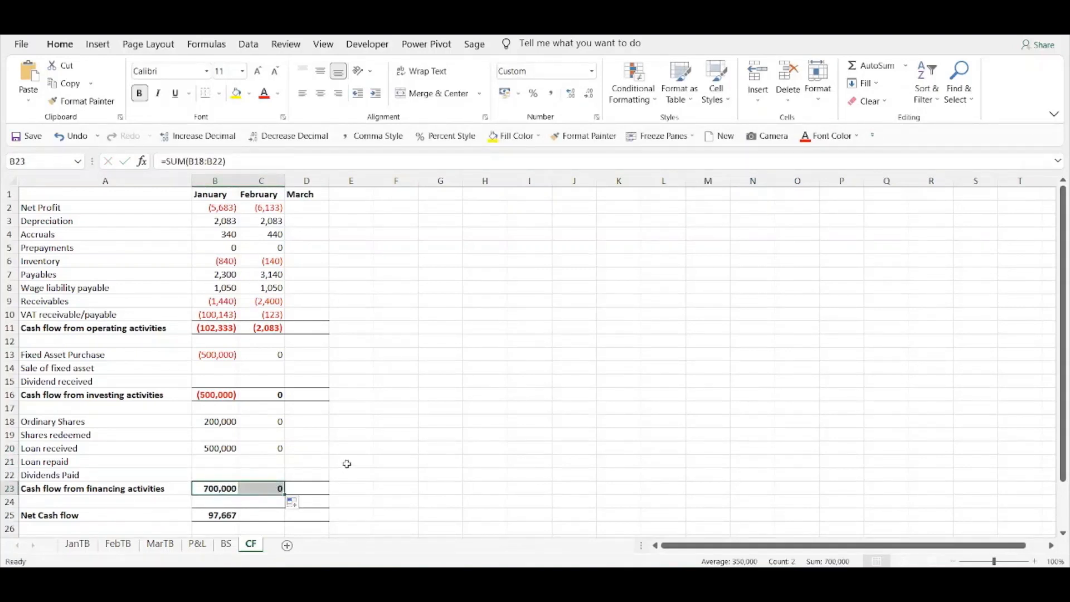
click(352, 396)
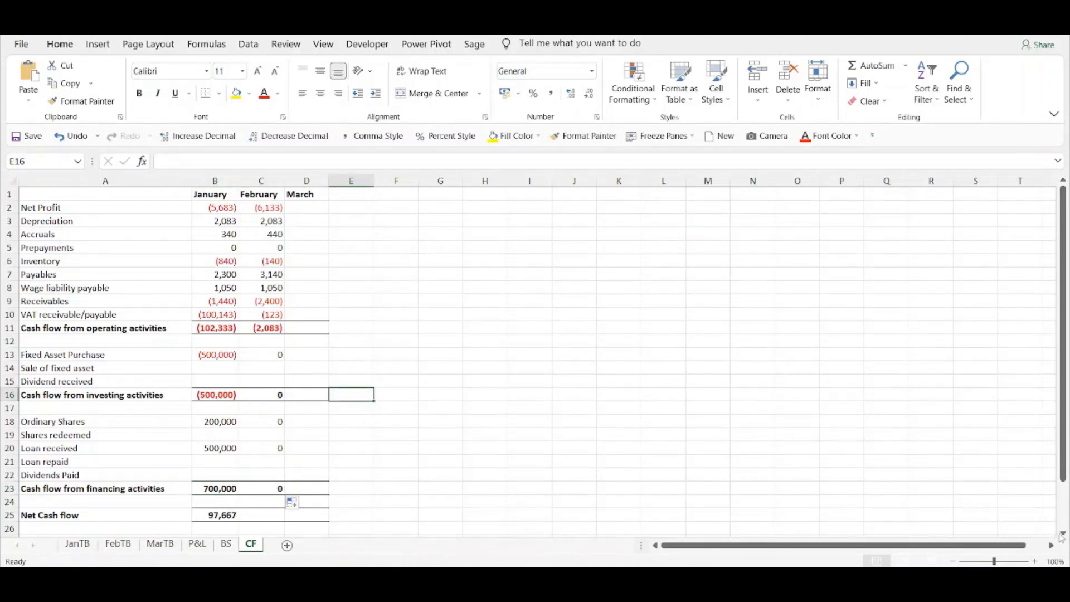
Calculate February's Net Cash flow in C25 by adding the operating, investing and financing totals with =C11+C16+C23.
click(261, 515)
text(=)
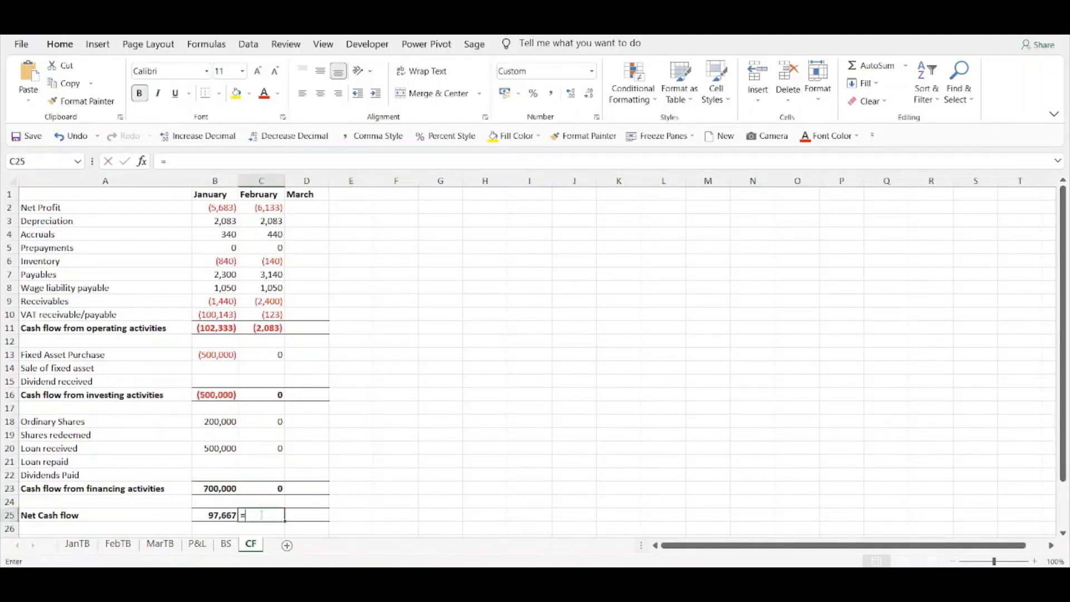
click(265, 328)
text(+)
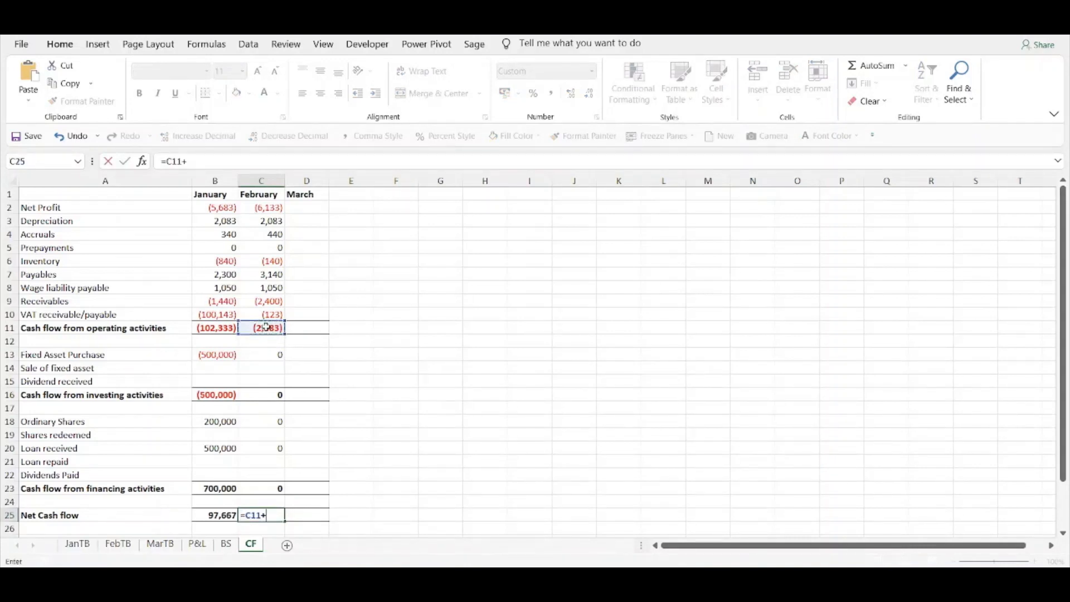
click(265, 394)
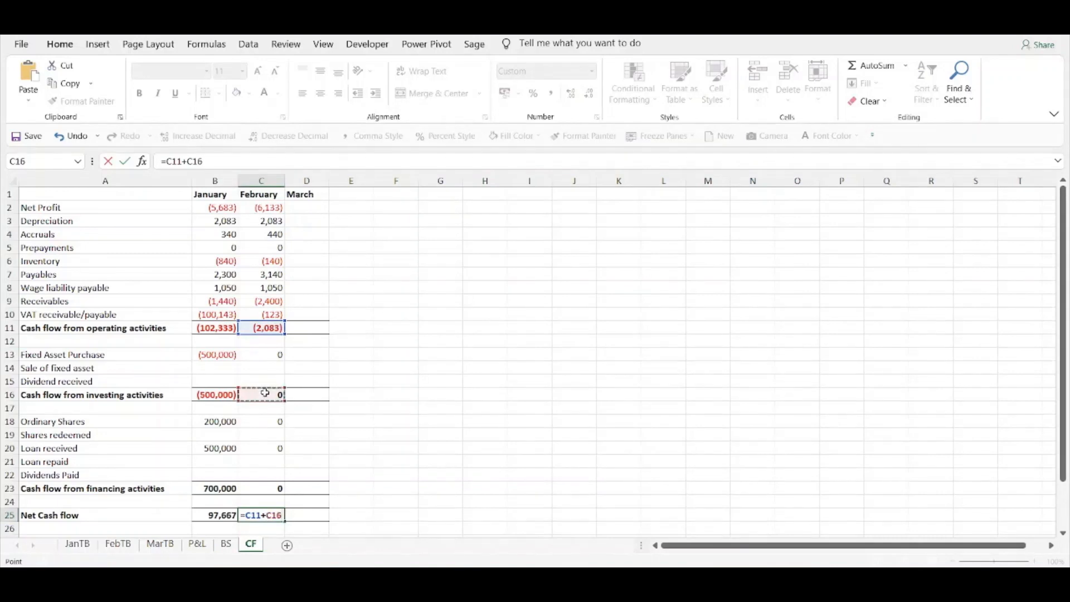
text(+)
click(273, 488)
key(Return)
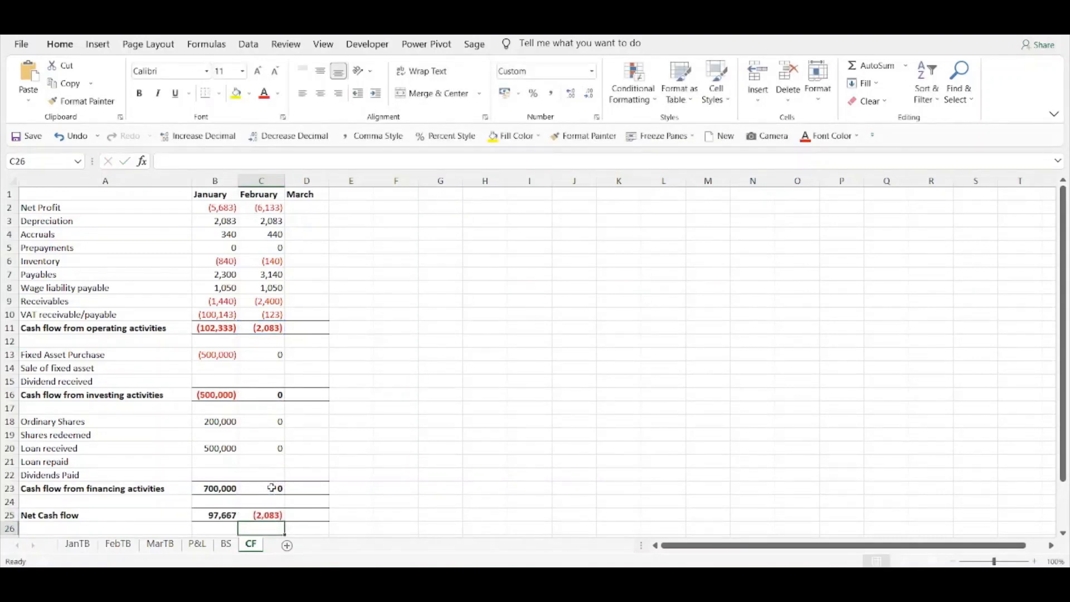
Link February's Opening Cash Balance in C27 to January's closing cash balance with =B28.
click(1063, 534)
click(1063, 534)
click(1063, 534)
click(1063, 534)
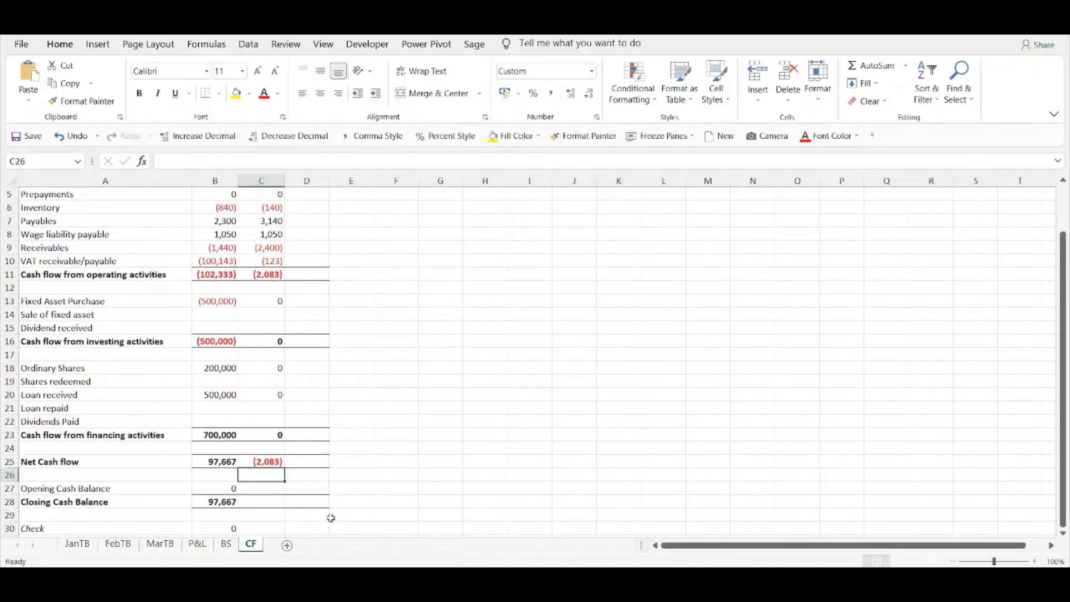
click(268, 486)
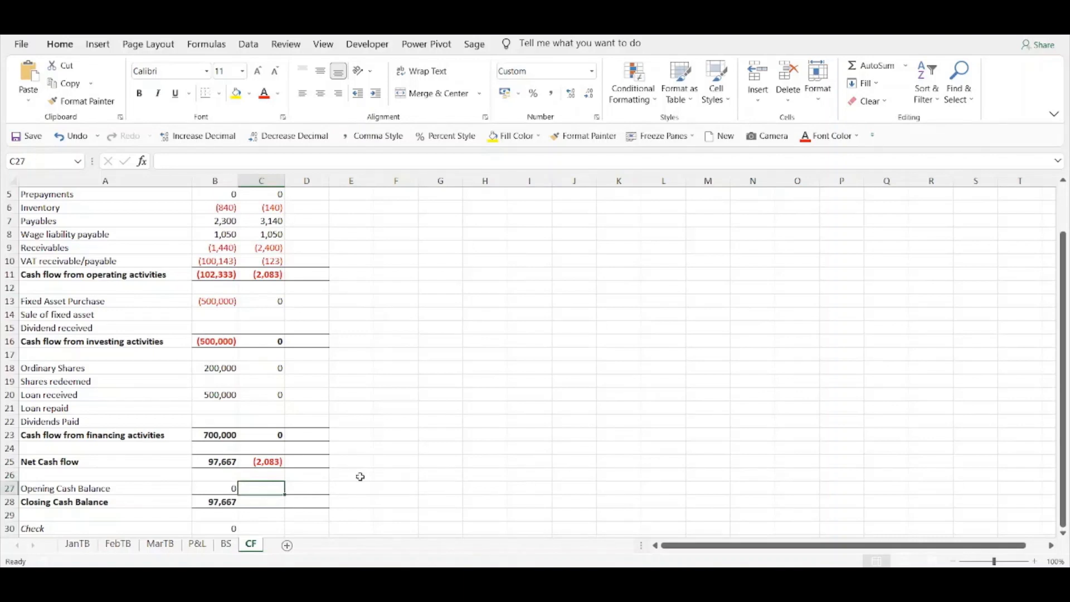
text(=)
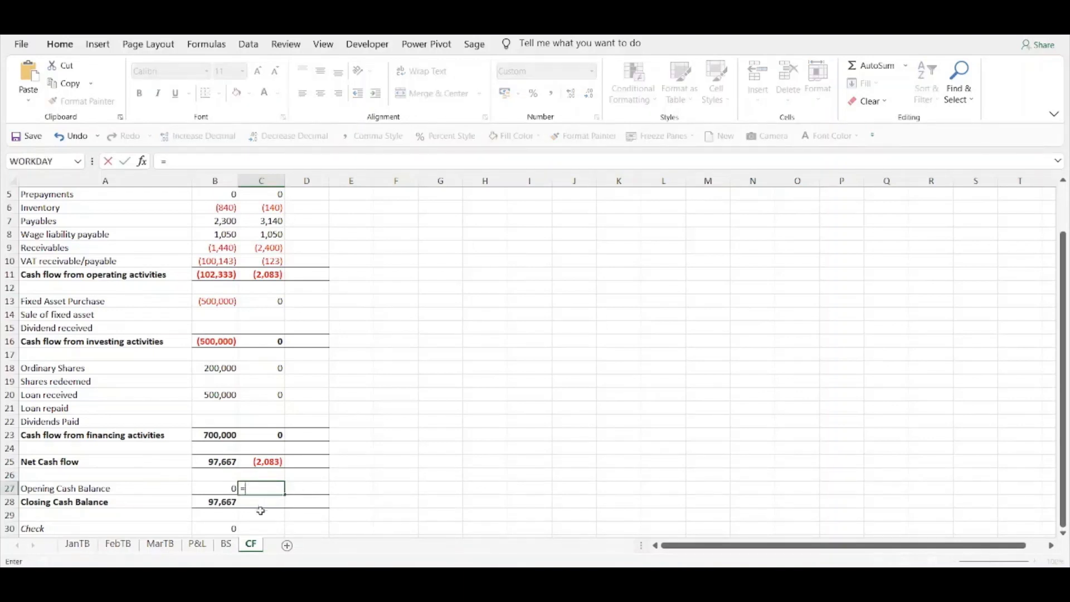
click(210, 502)
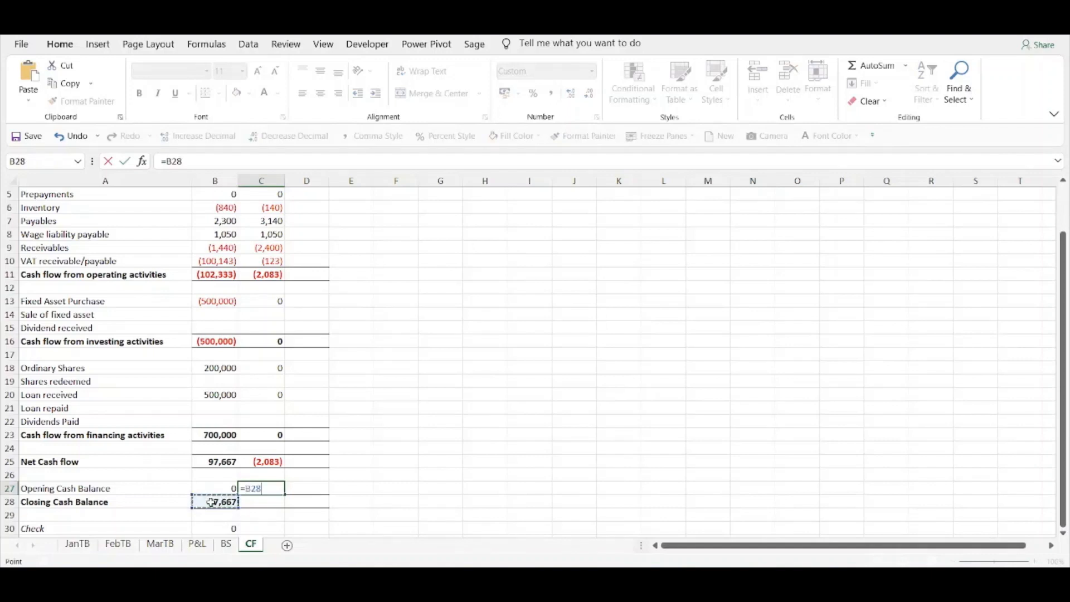
key(Return)
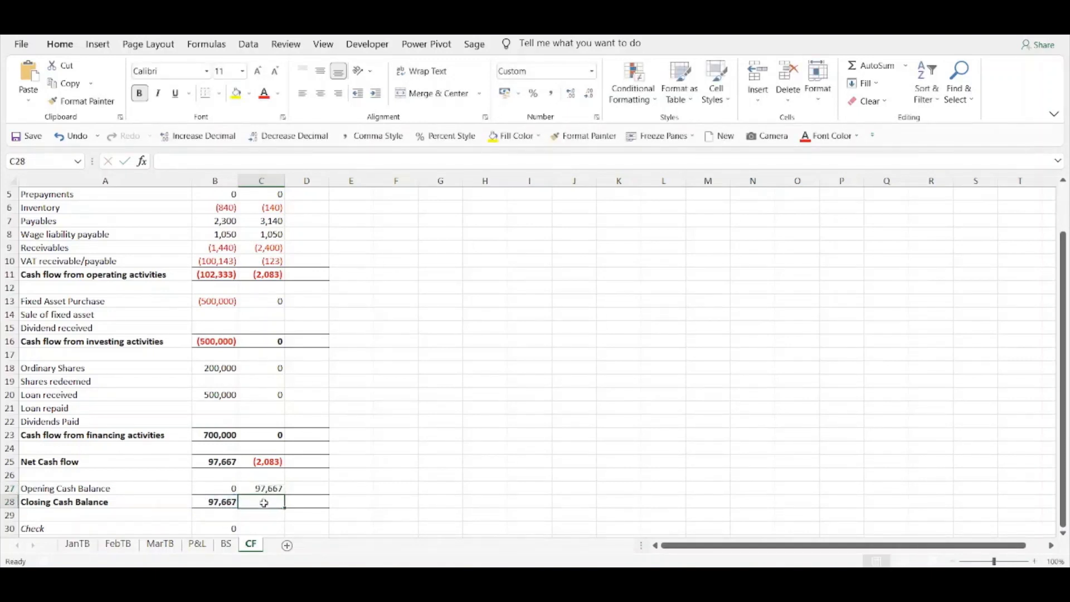
Calculate February's Closing Cash Balance in C28 from the opening balance and net cash flow with =C27+C25.
text(=)
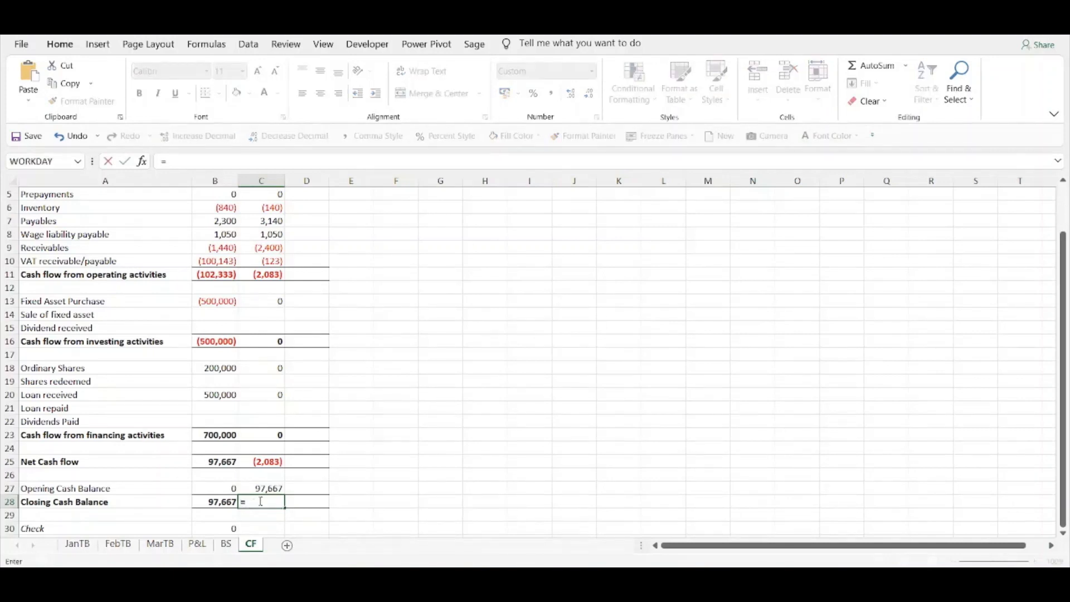
click(276, 489)
text(+)
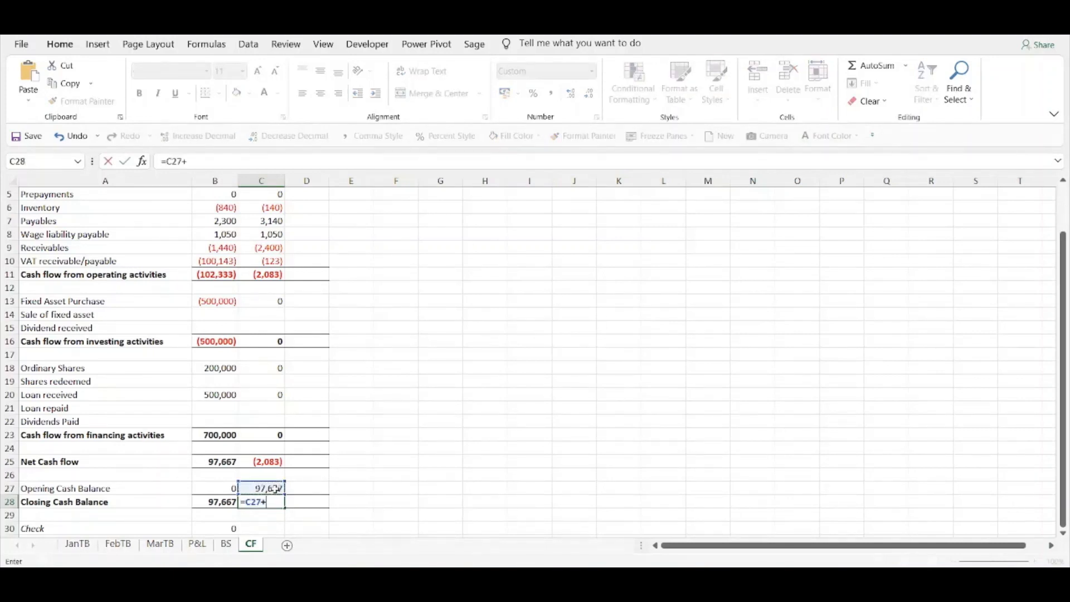
click(268, 463)
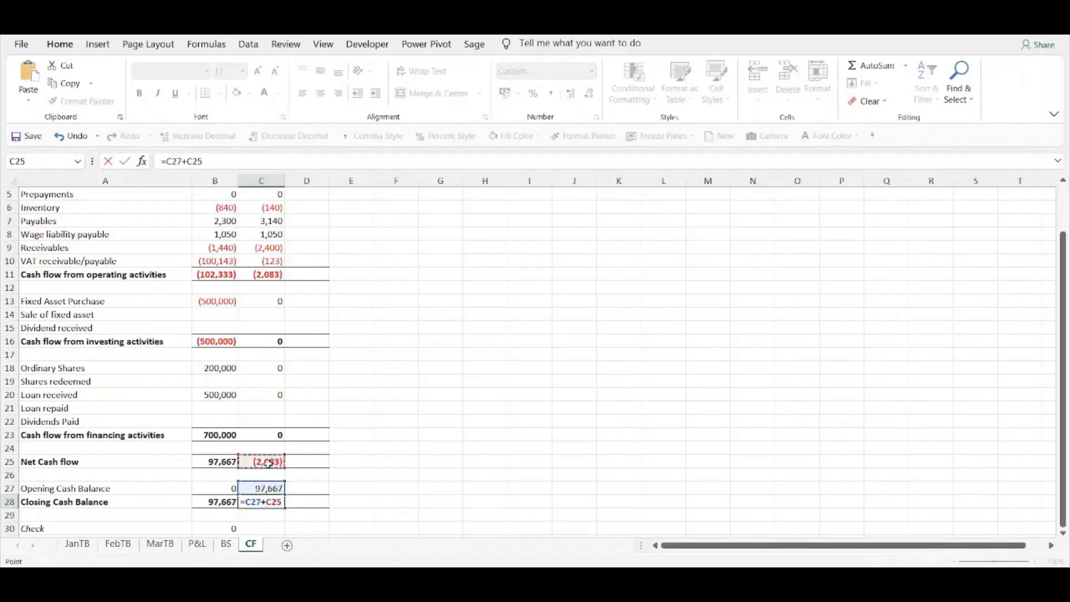
key(Return)
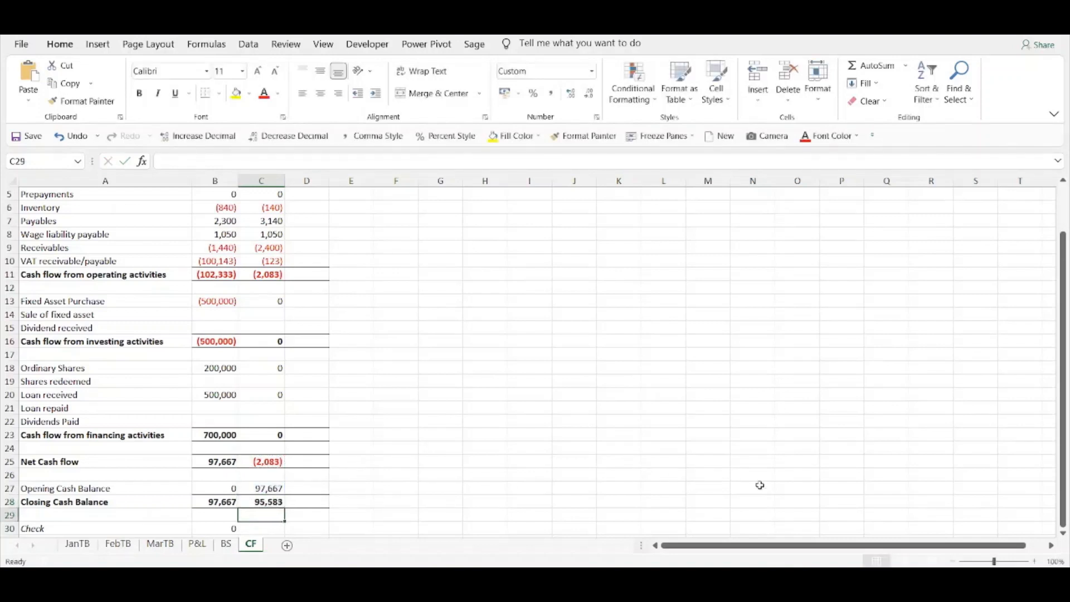
Copy January's check formula in B30 across to February in C30 and review the balance sheet figures behind it.
click(1064, 533)
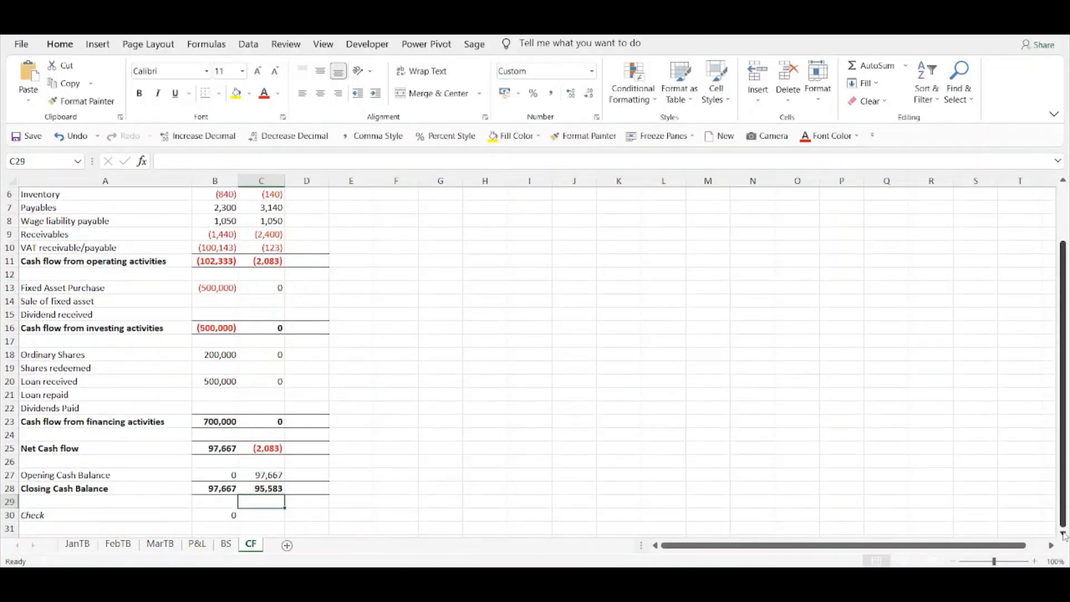
click(1064, 534)
click(229, 503)
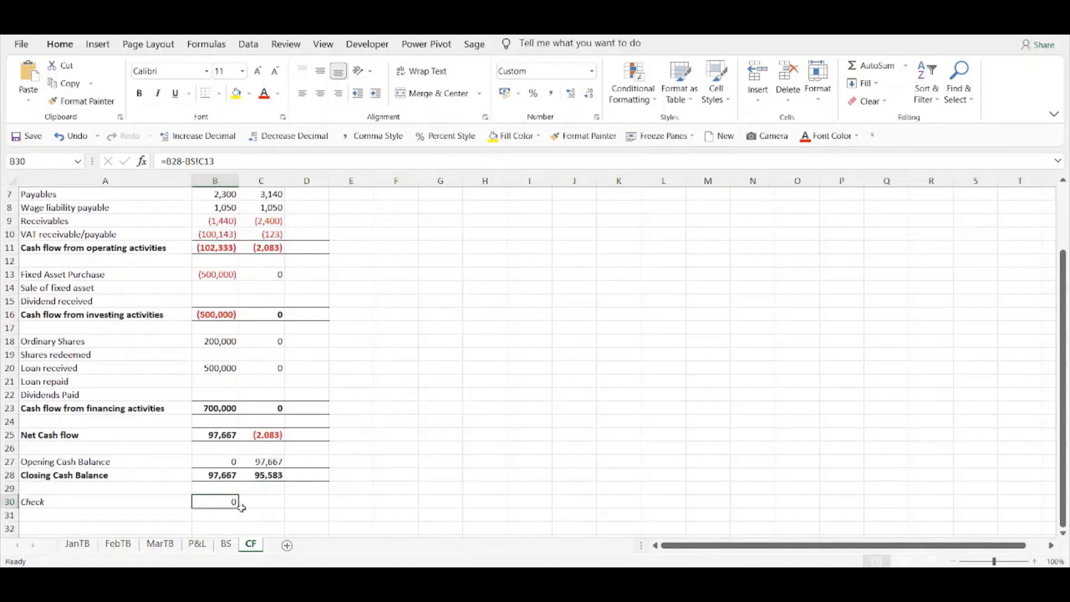
drag(237, 509, 277, 509)
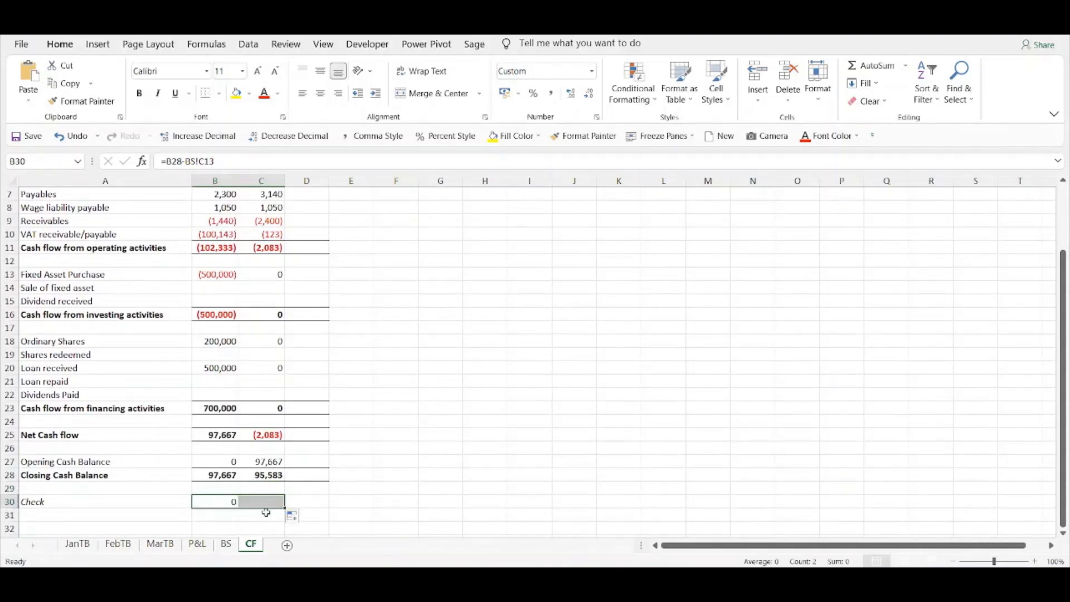
click(258, 503)
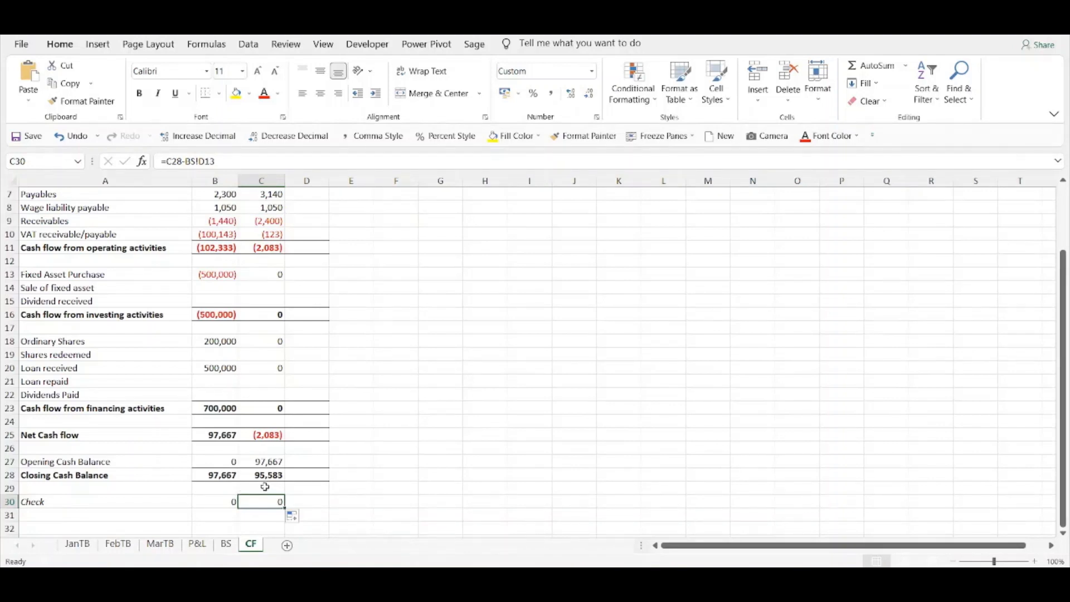
click(226, 547)
click(340, 360)
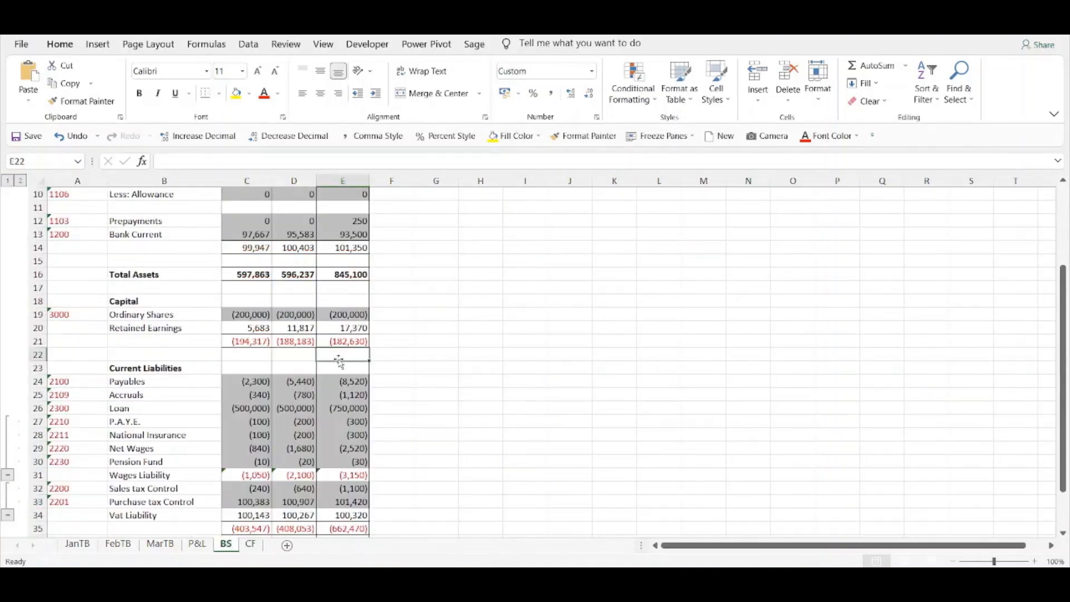
click(473, 300)
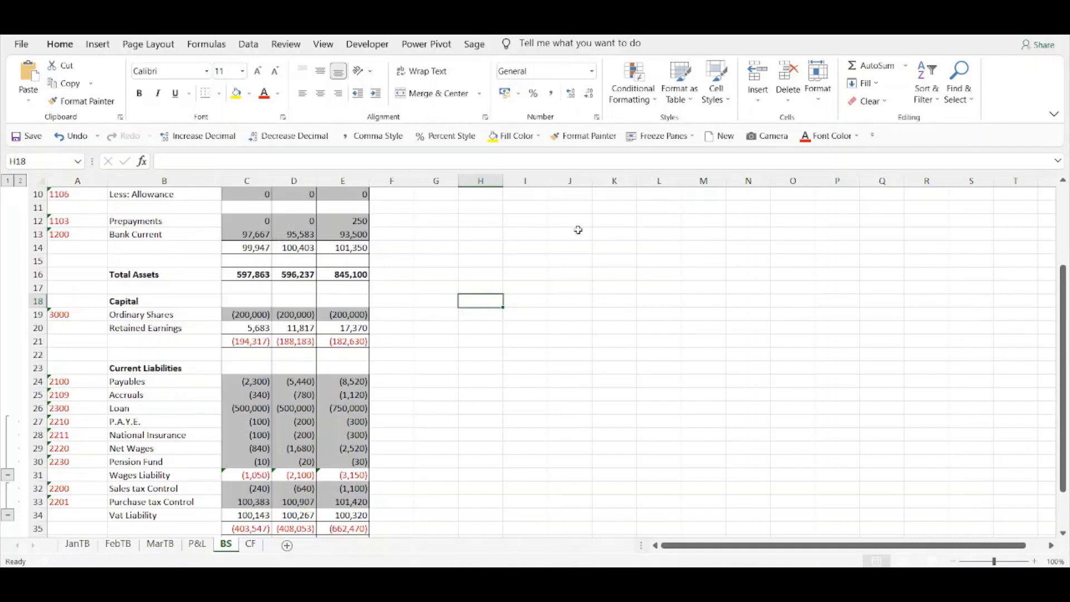
scroll(1063, 183, up, 3)
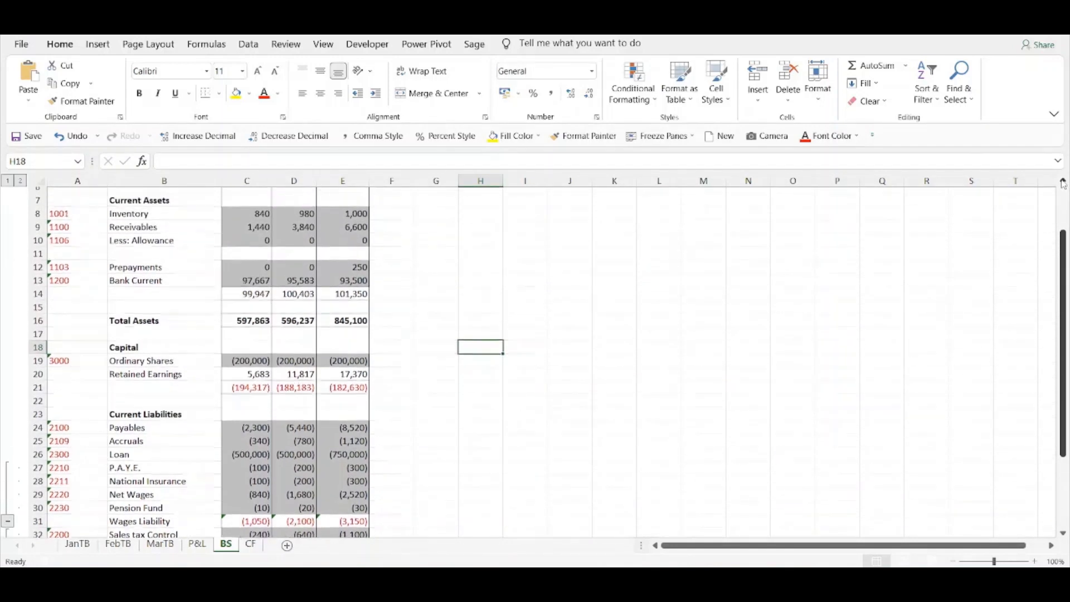
Copy February's cash flow formulas in C2:C30 across to March in column D, and inspect March's check in D30 against the balance sheet.
click(251, 545)
scroll(250, 329, up, 2)
scroll(250, 329, down, 3)
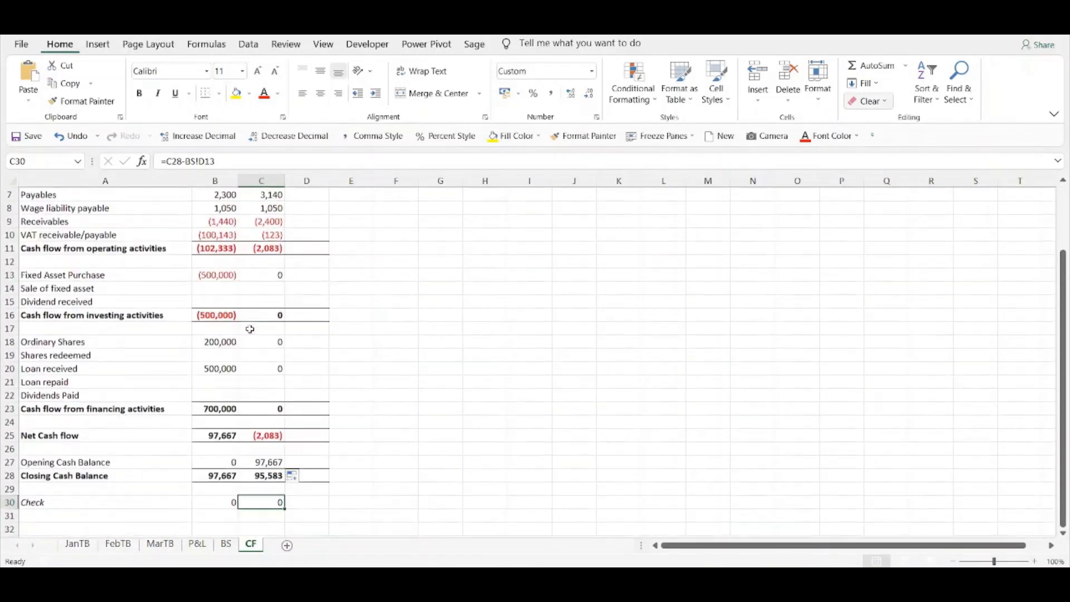
scroll(251, 329, up, 3)
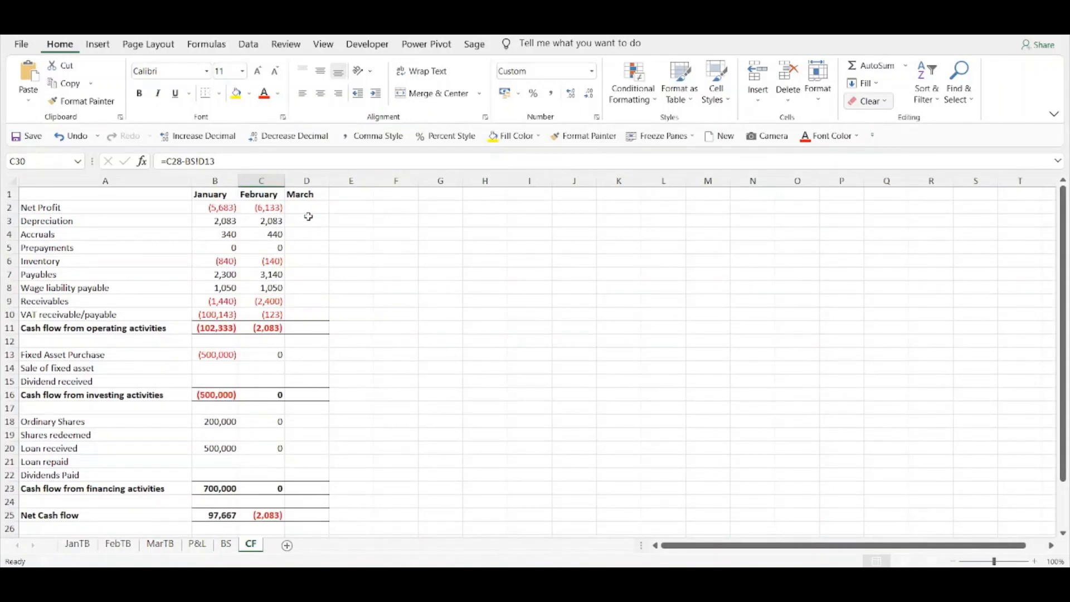
drag(272, 208, 329, 518)
click(430, 446)
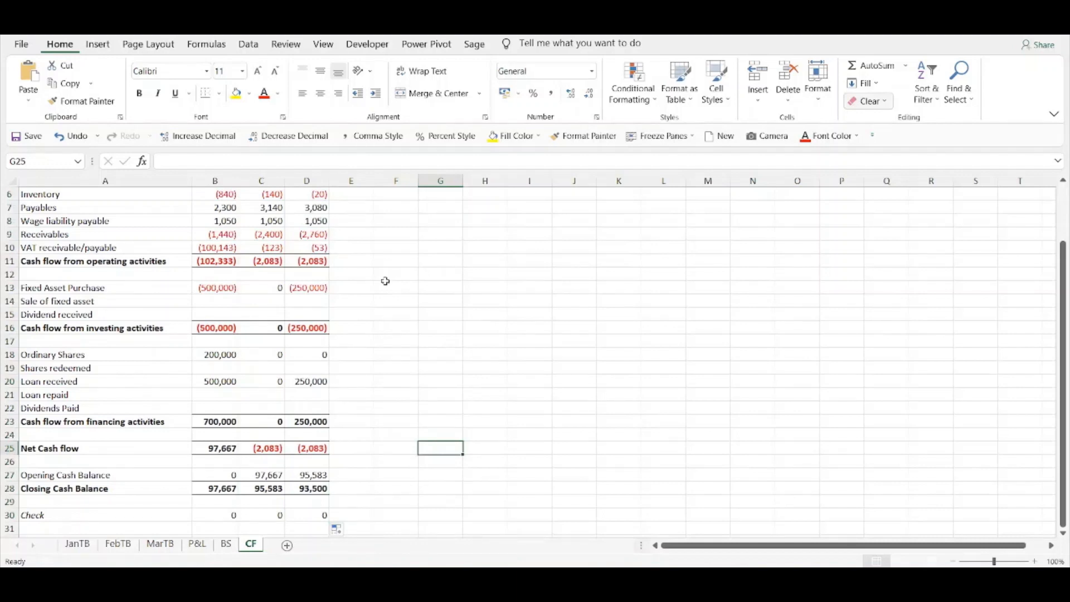
click(301, 514)
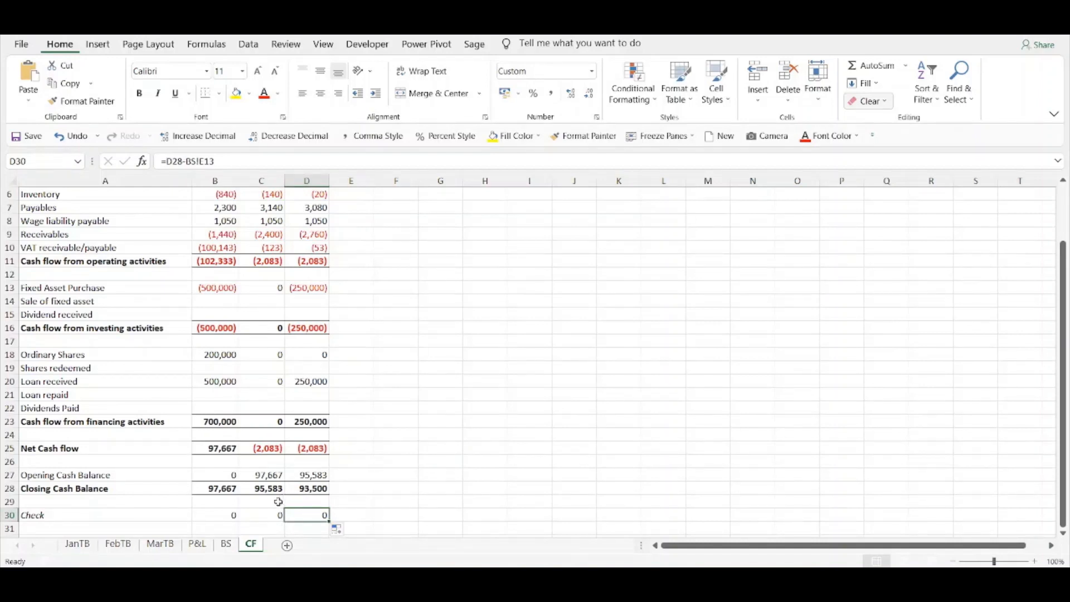
click(228, 545)
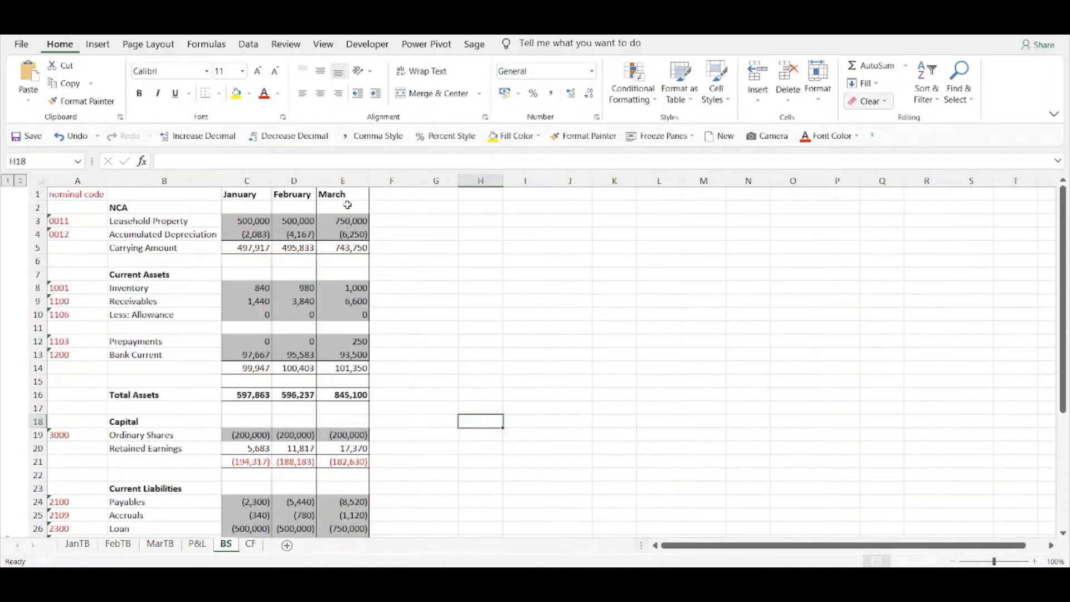